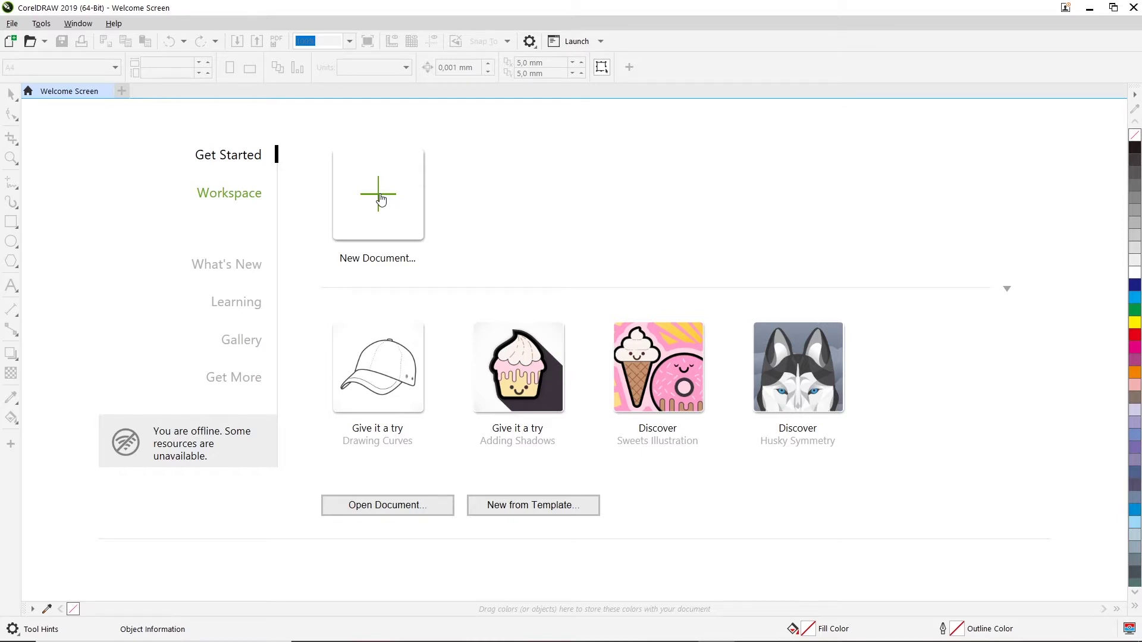
Start a new document named "Desain wajah manusia" with the A4 page size.
click(381, 200)
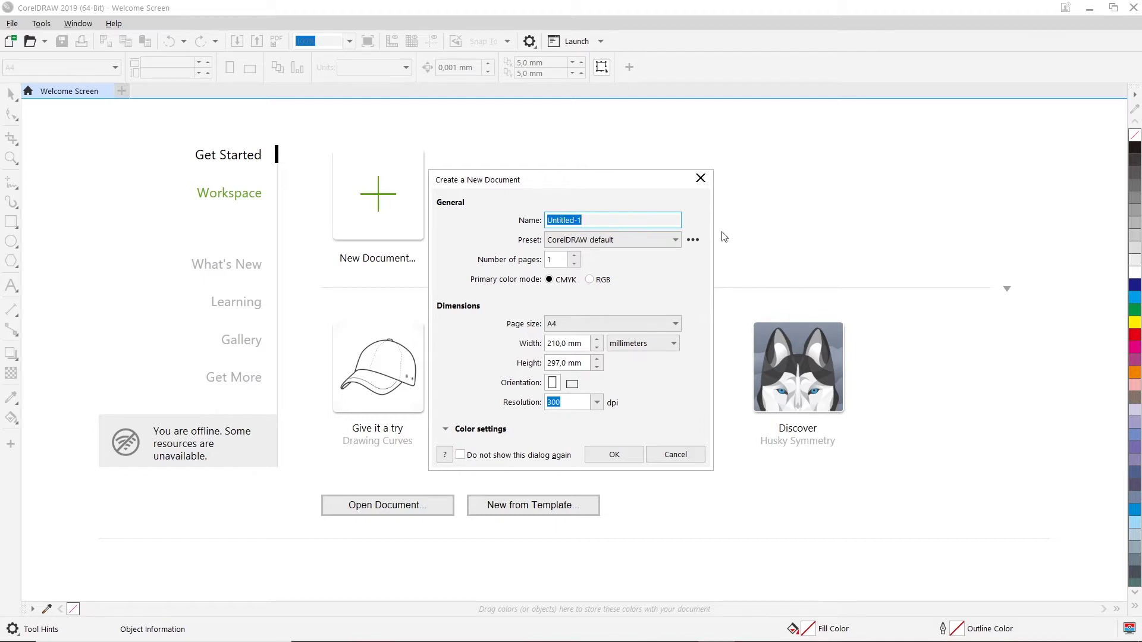
drag(605, 221, 538, 225)
text(Desain wajah manusia)
click(676, 324)
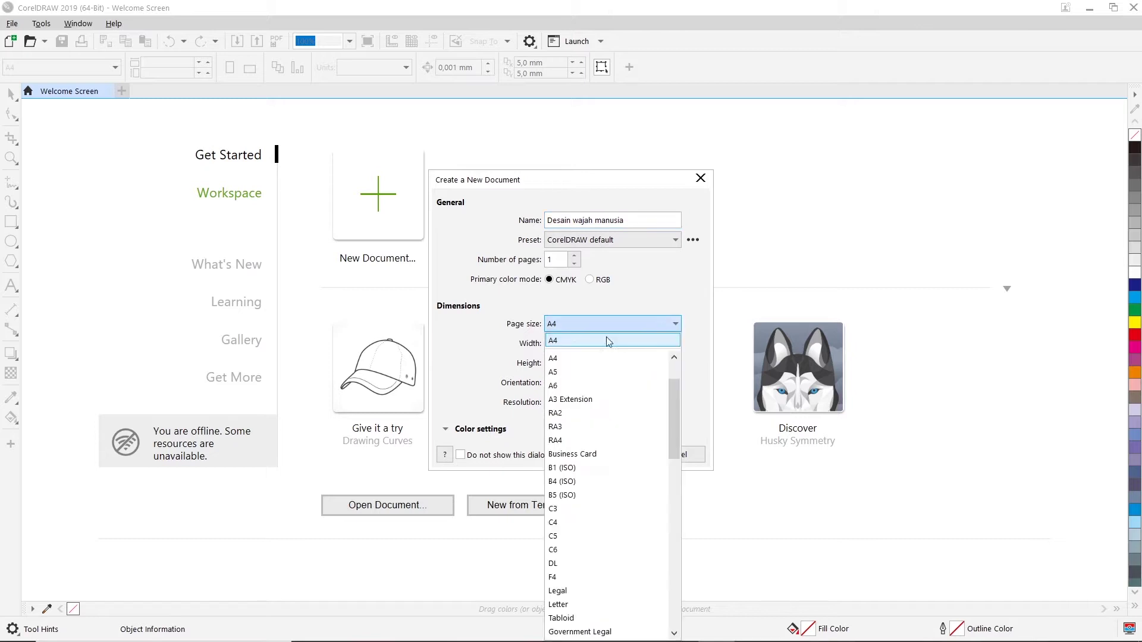
click(554, 343)
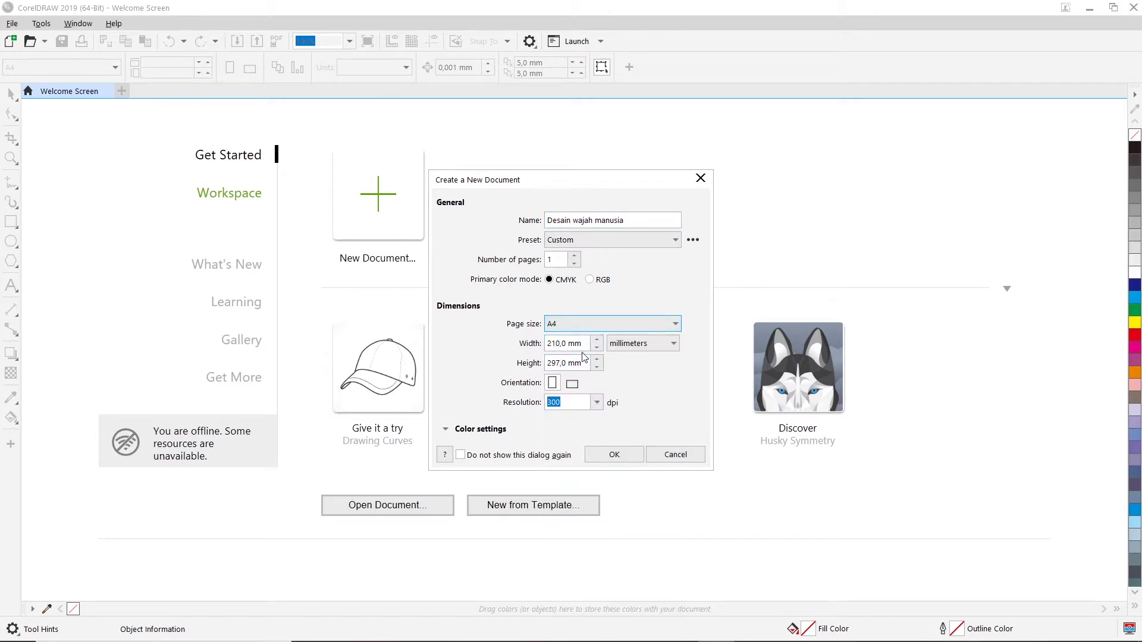
Set the new document's units to centimeters and its orientation to landscape, and create it.
click(674, 343)
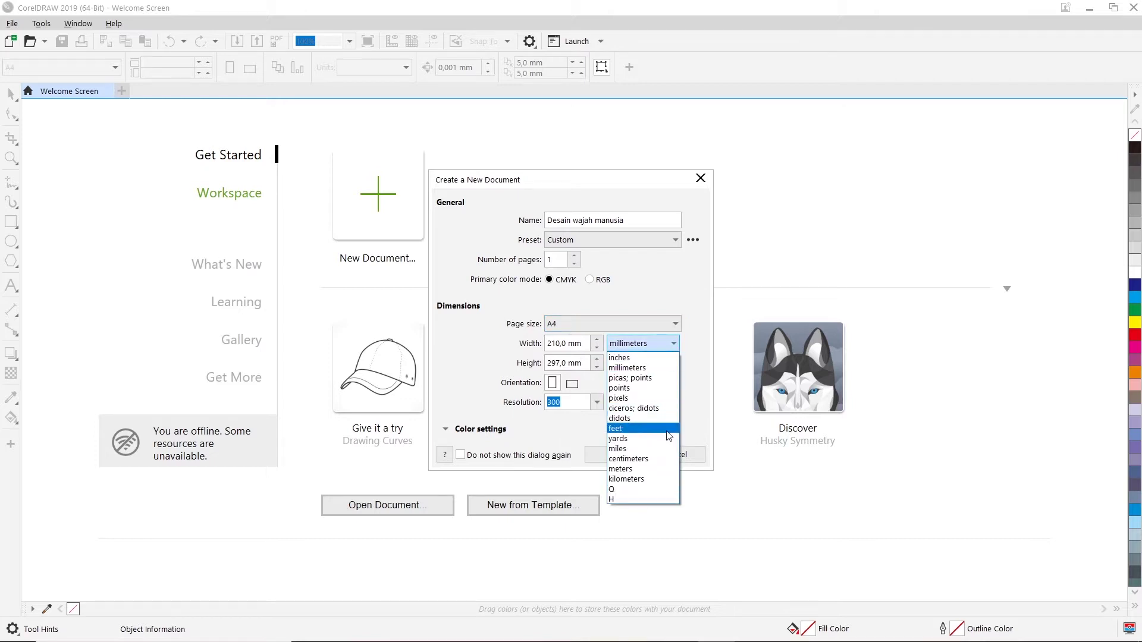
click(660, 458)
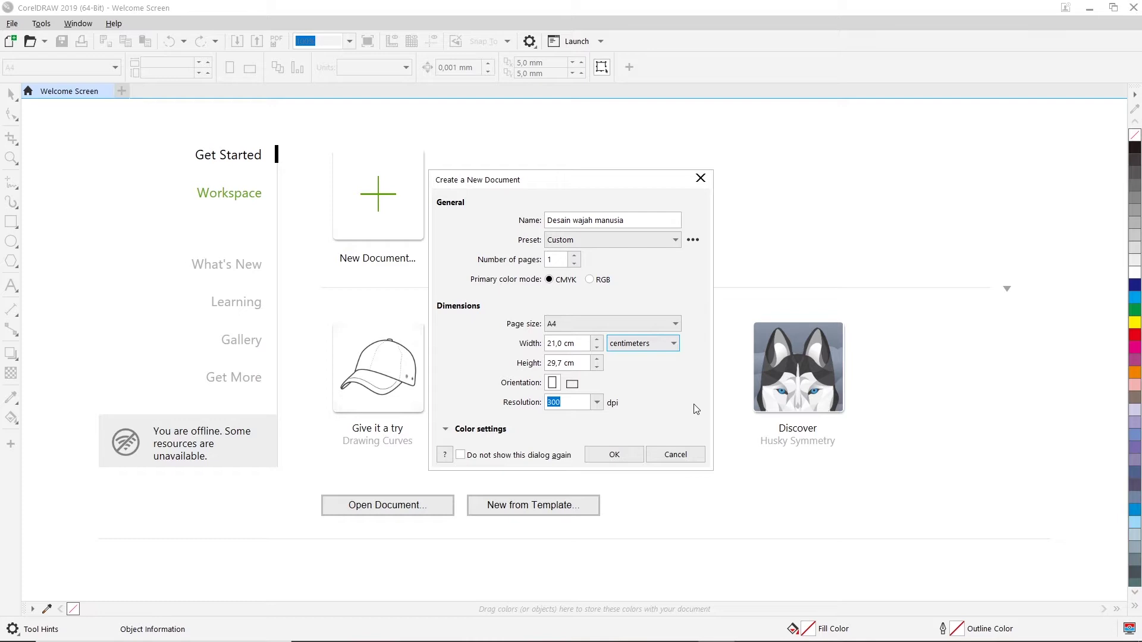
click(572, 384)
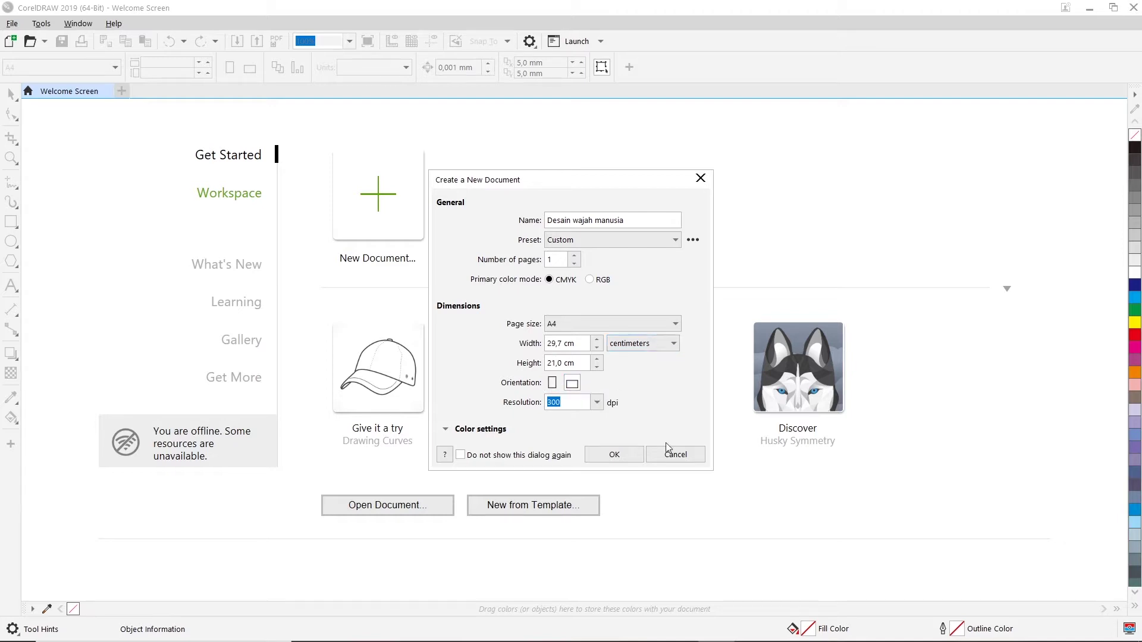
click(612, 455)
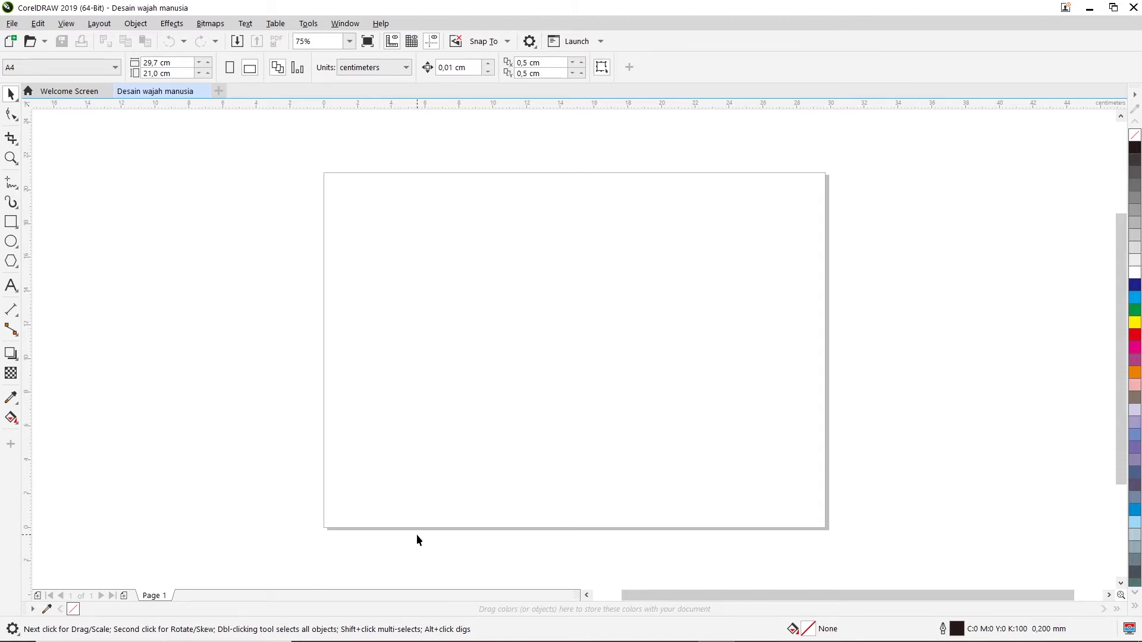
Switch to File Explorer and open the Face basic folder inside Downloads.
mouse_move(462, 633)
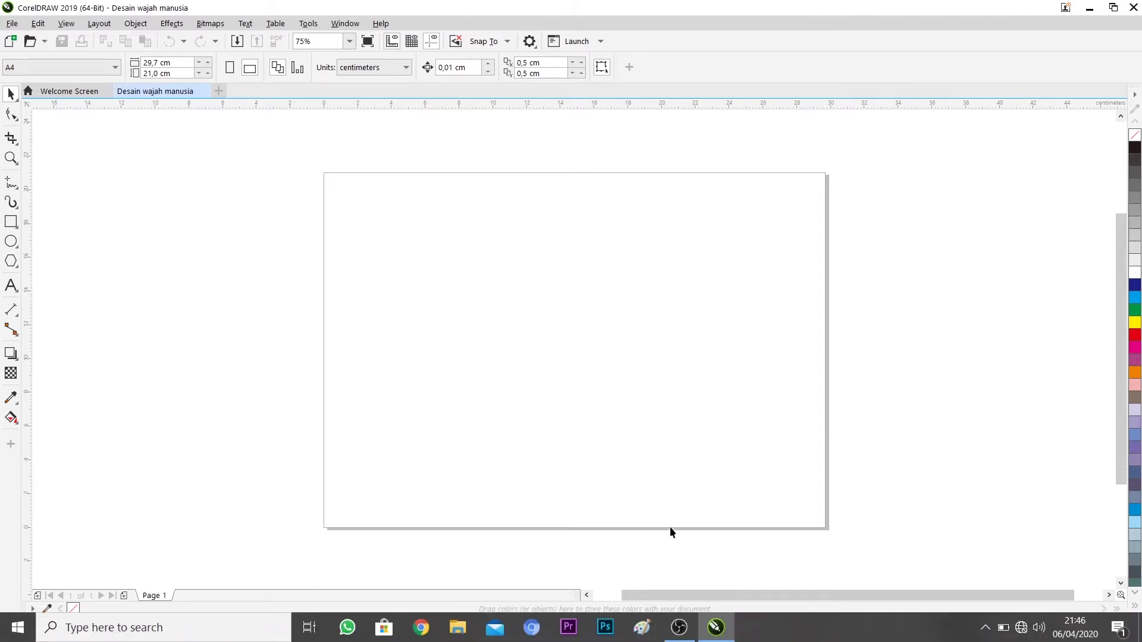
click(462, 633)
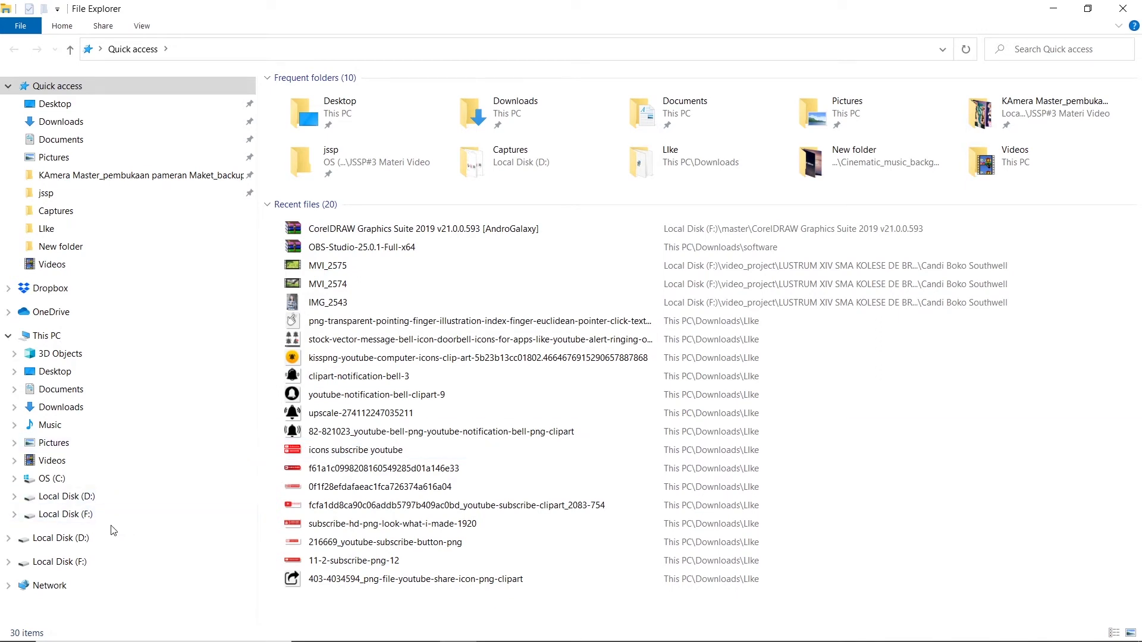
click(99, 397)
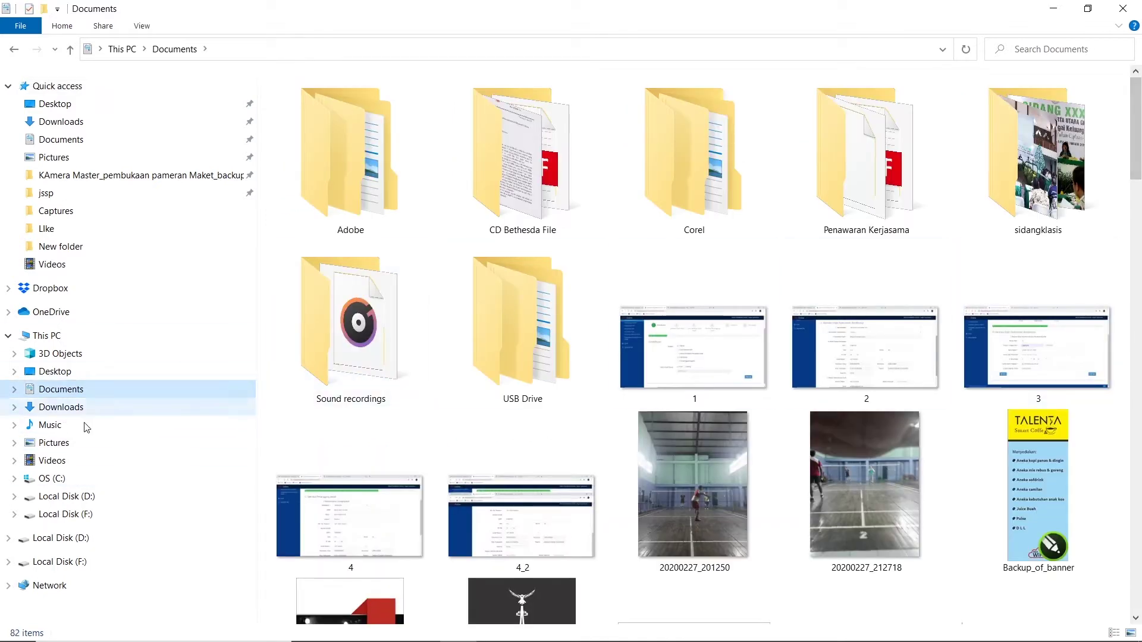
click(62, 408)
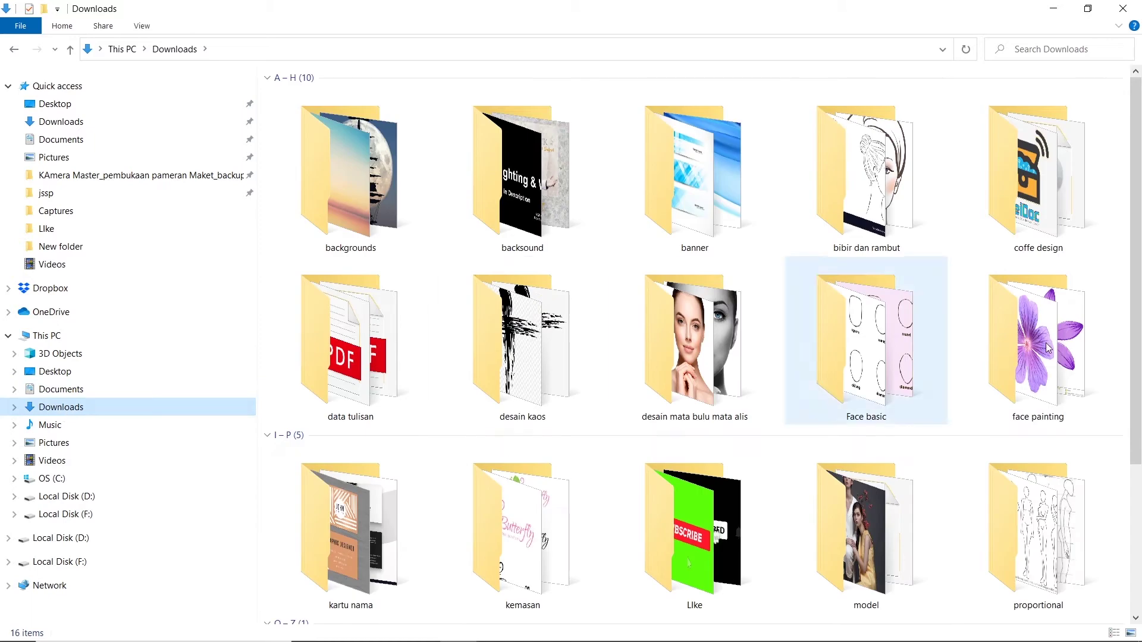
drag(1140, 257, 1141, 429)
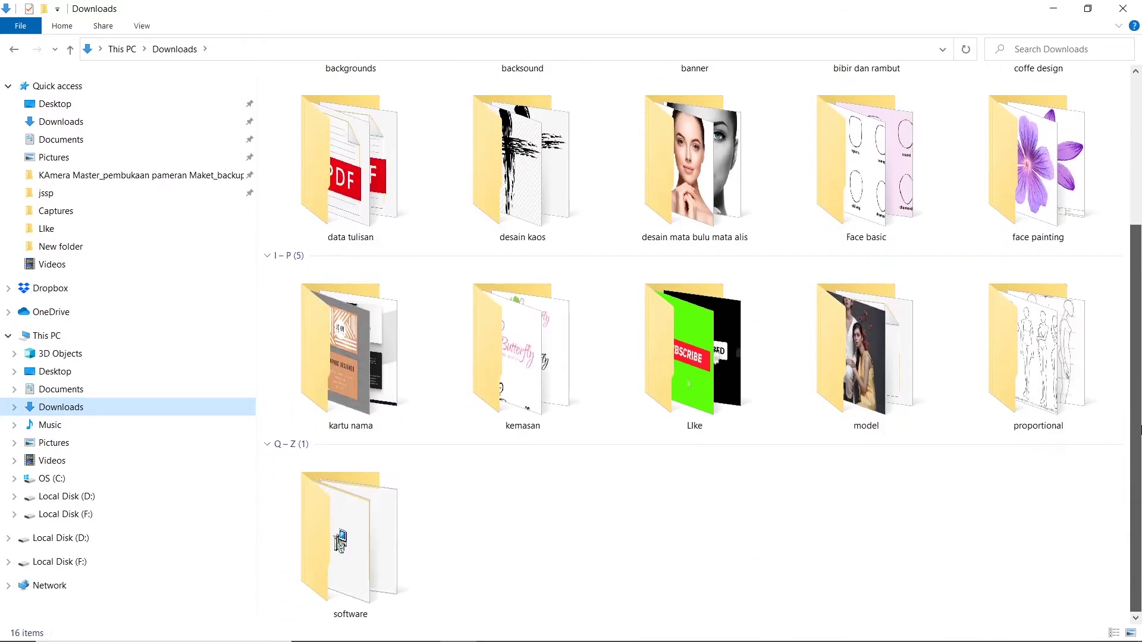
scroll(1141, 406, up, 1)
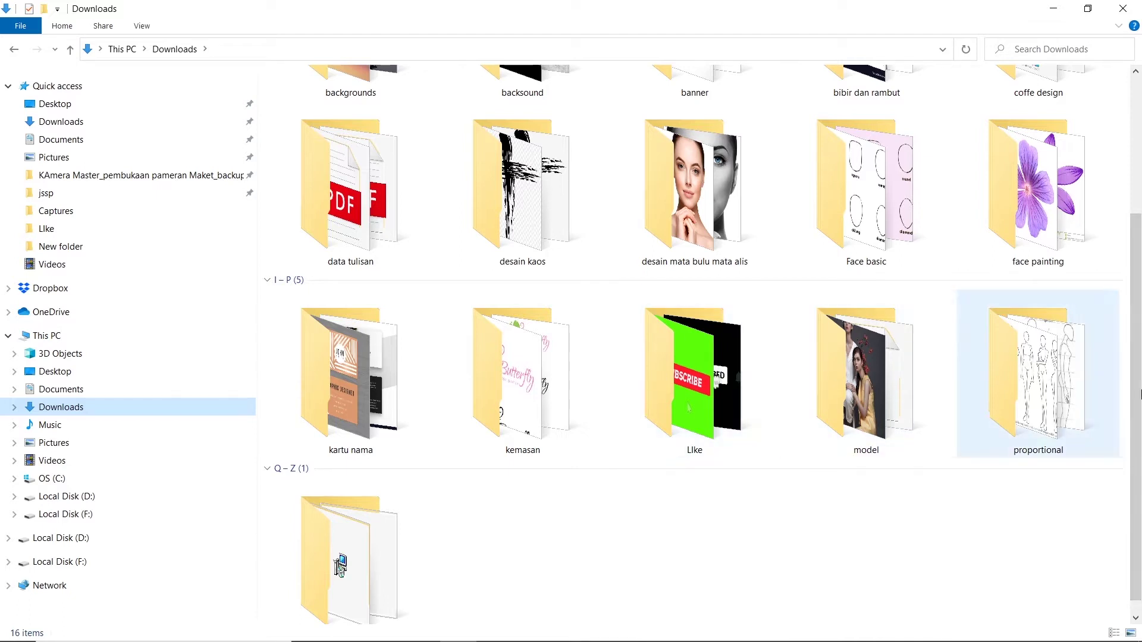
scroll(1140, 394, up, 3)
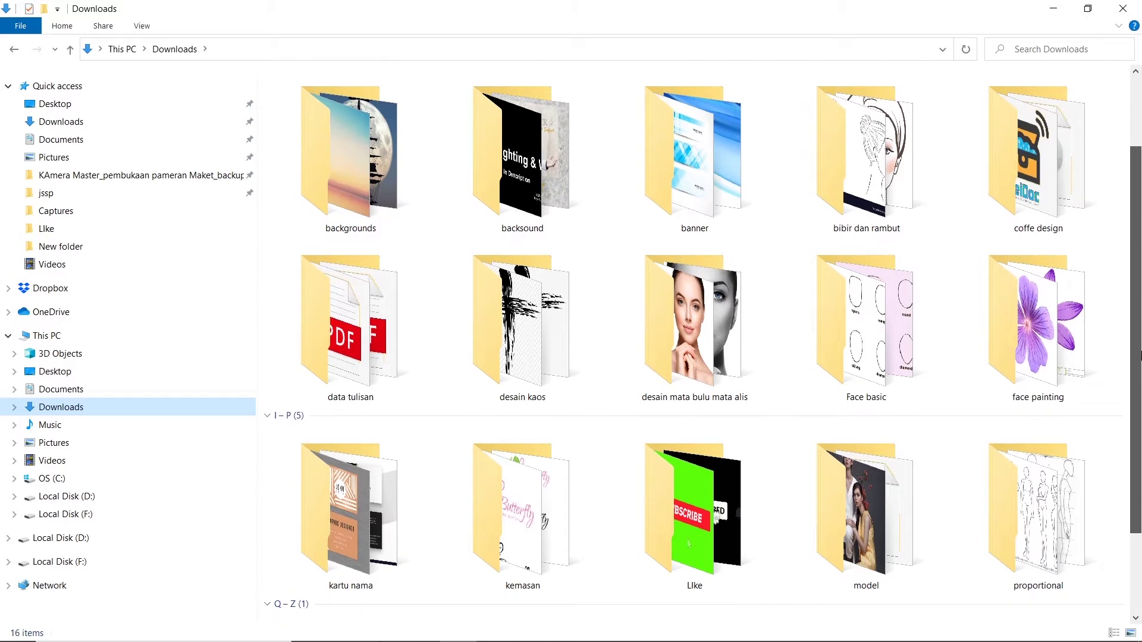
double_click(874, 312)
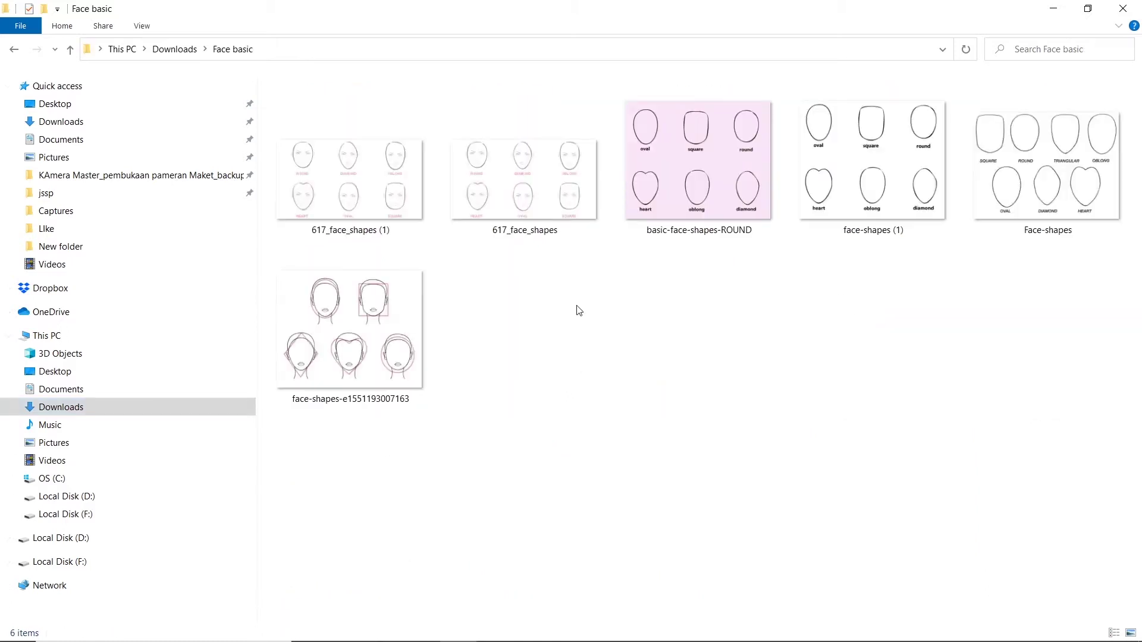
Bring the Face-shapes image from the Face basic folder onto the CorelDRAW page.
right_click(577, 306)
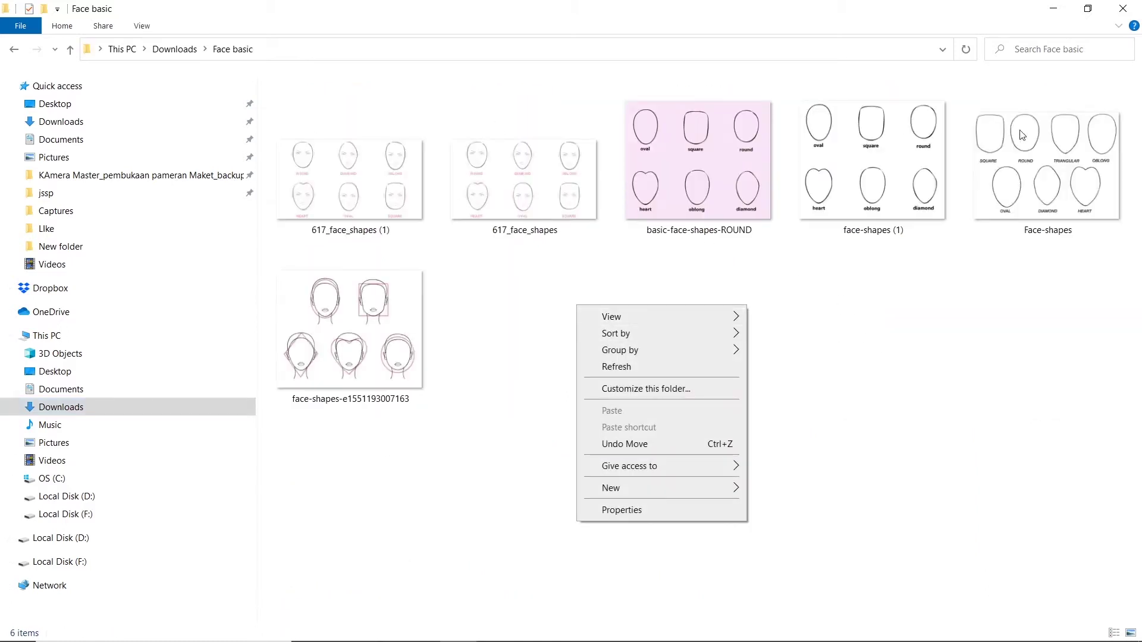
click(951, 300)
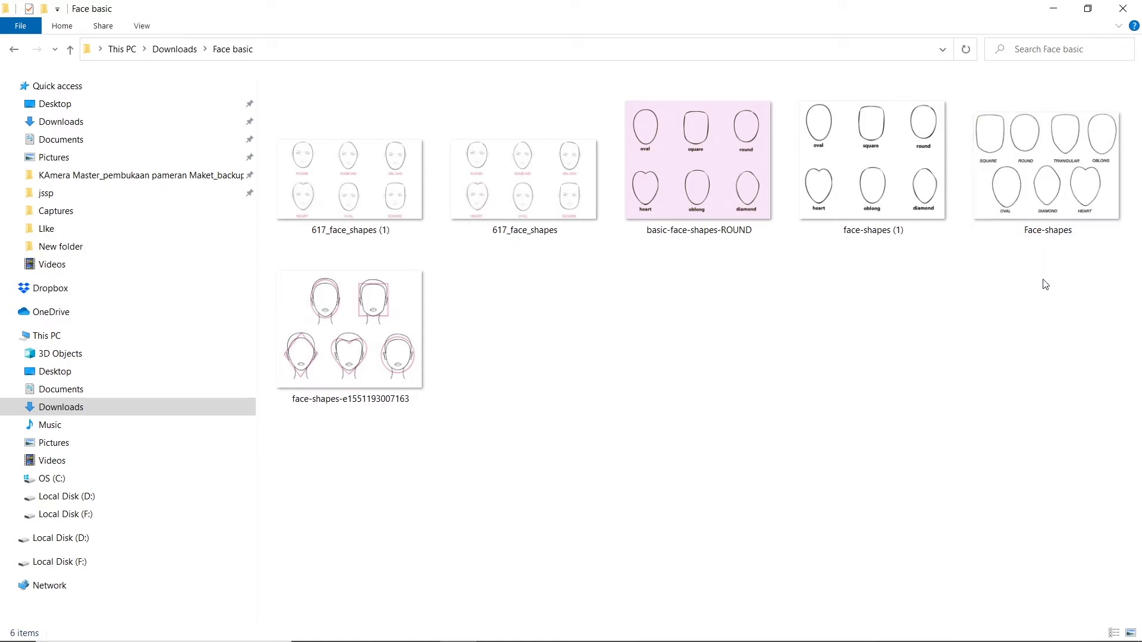
click(1040, 158)
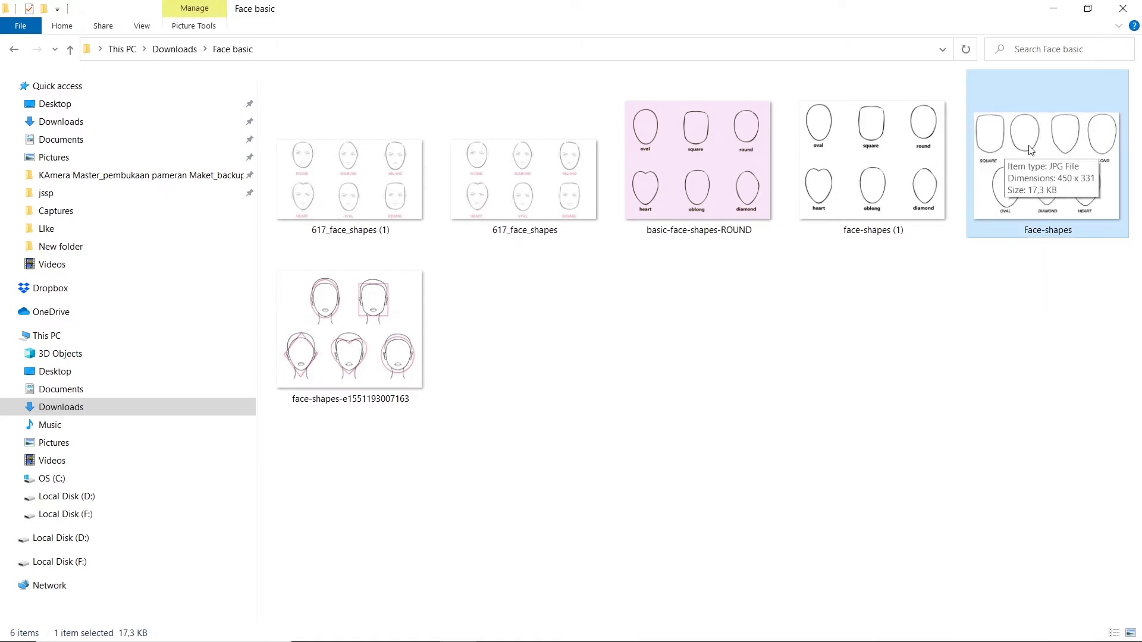
drag(1030, 152, 627, 307)
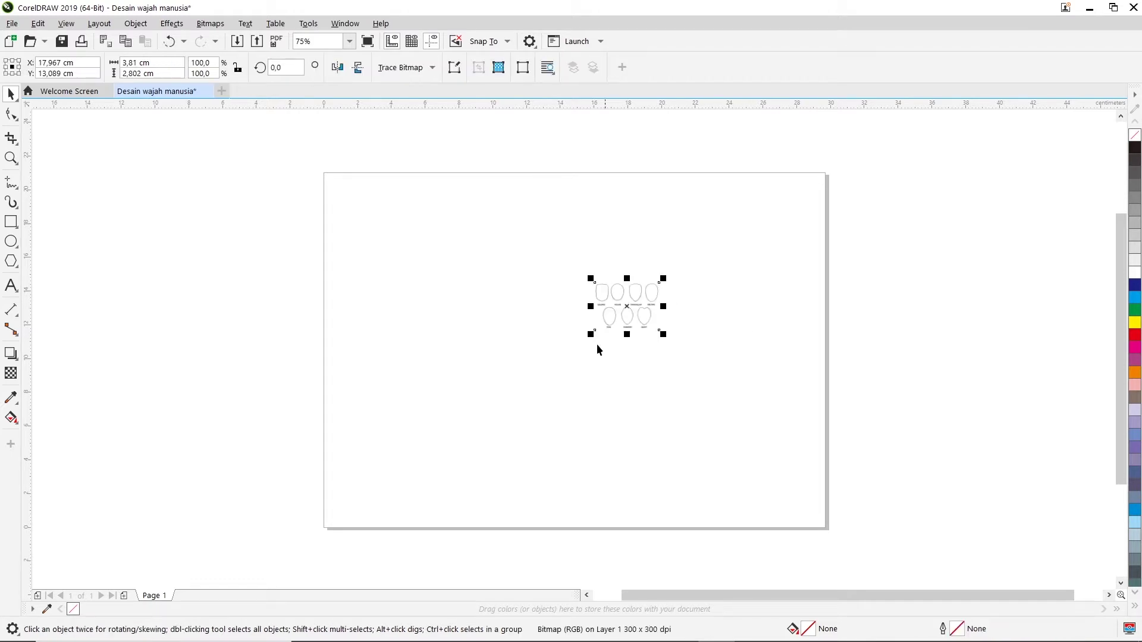
Enlarge the face shapes image proportionally to about 22 by 16 cm so it fills most of the page.
click(11, 159)
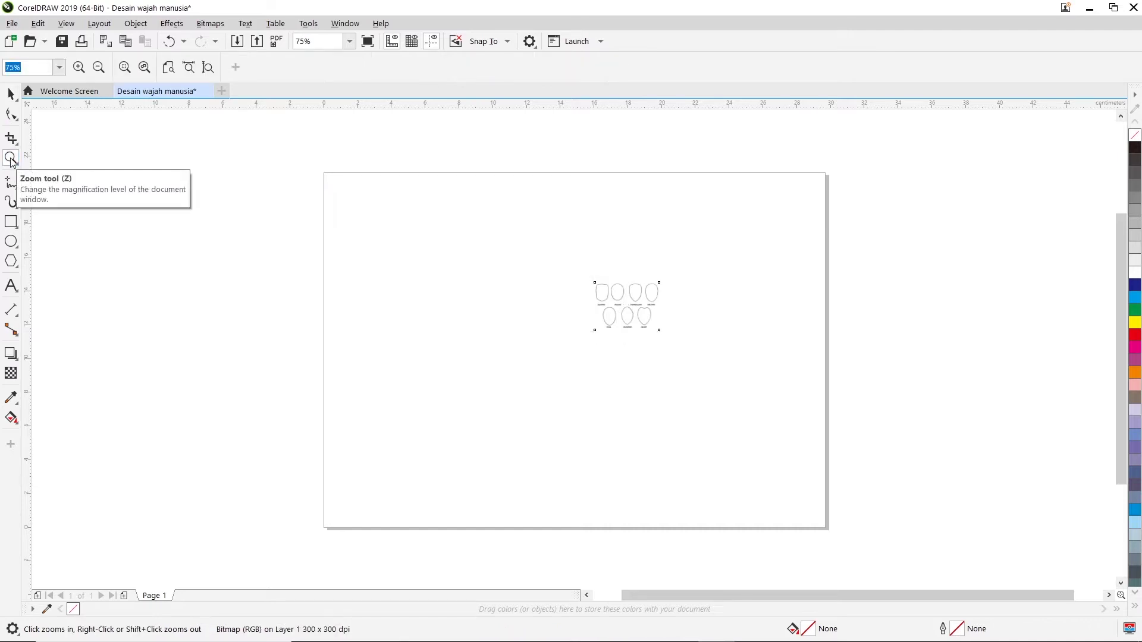
drag(559, 252, 693, 361)
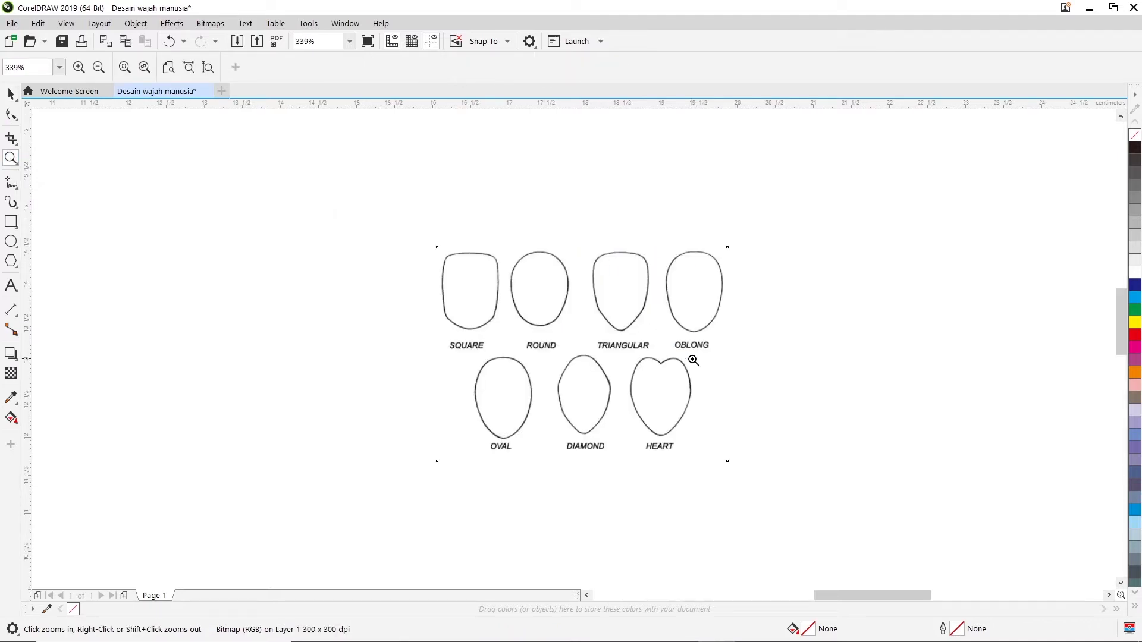
click(10, 94)
scroll(502, 222, down, 4)
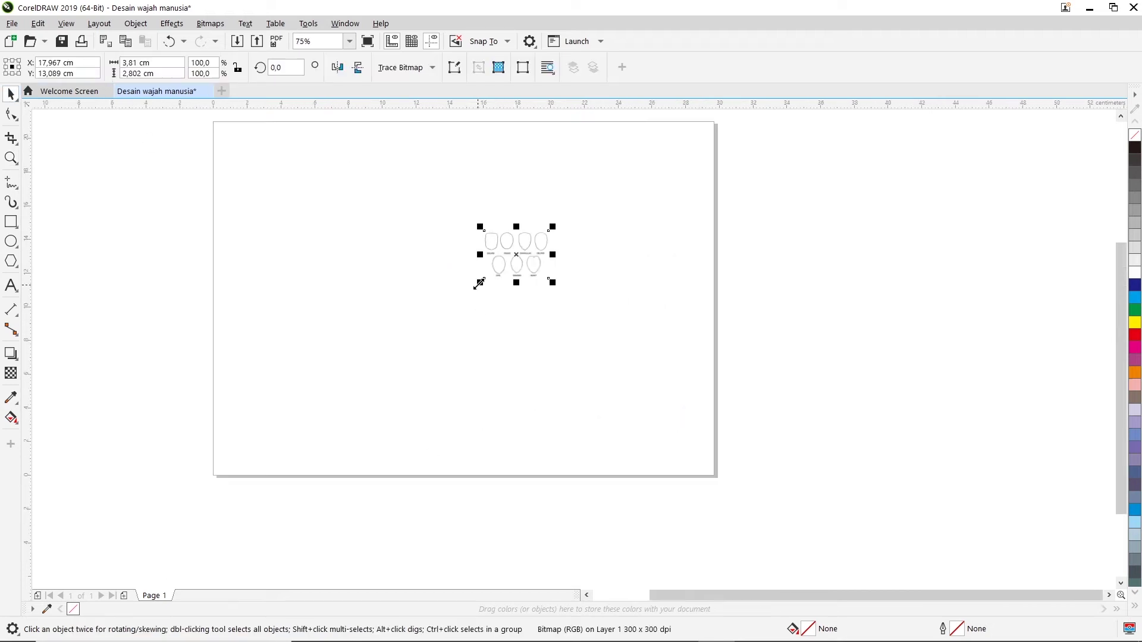
drag(479, 283, 275, 440)
drag(558, 232, 653, 150)
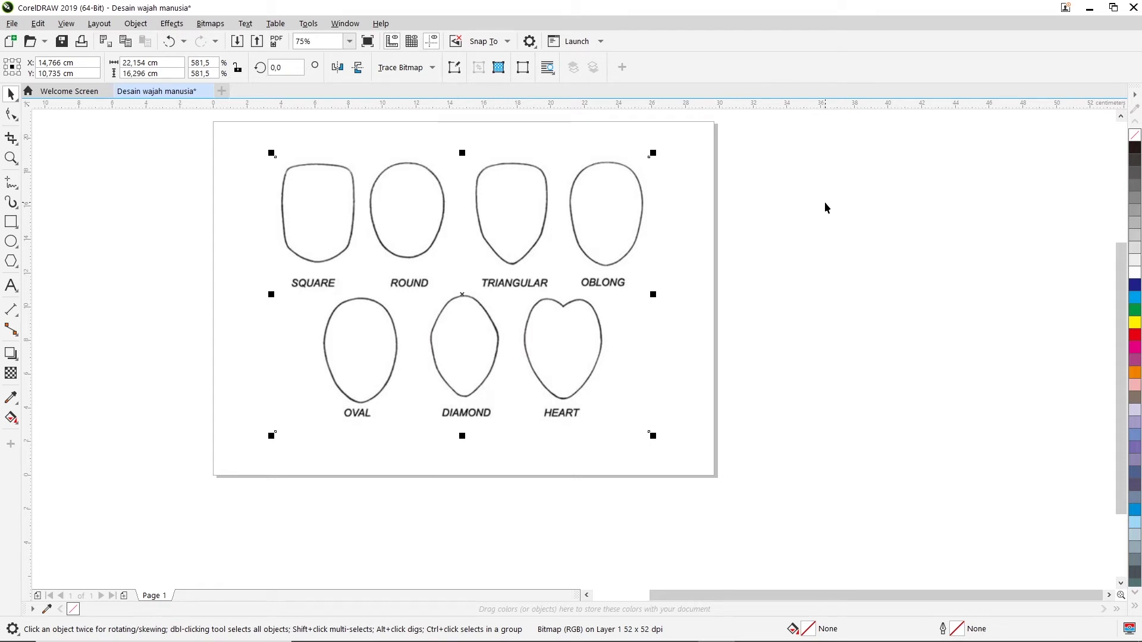
click(1121, 116)
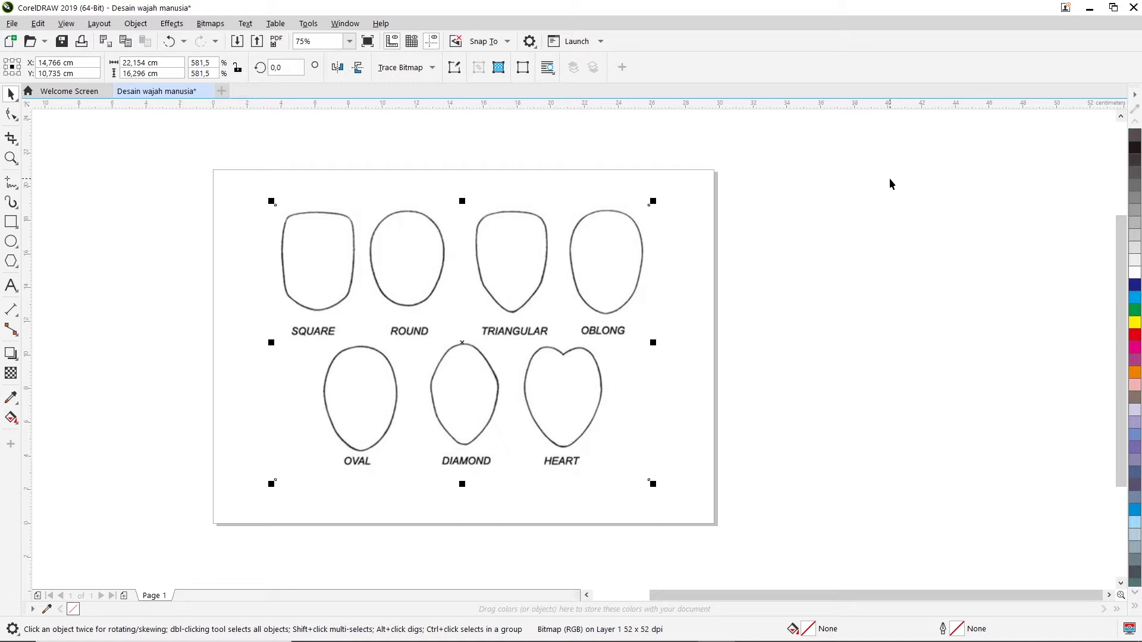
Save the drawing as "Desain wajah manusia" in CDR format on Local Disk (D:).
key(ctrl+s)
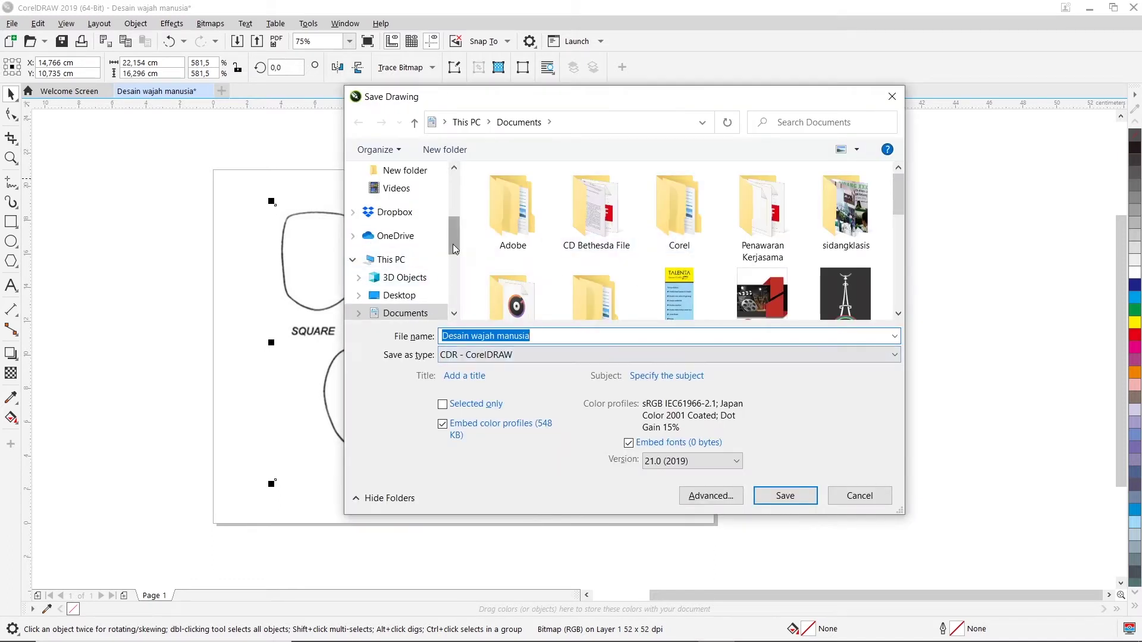
scroll(440, 250, down, 3)
click(405, 247)
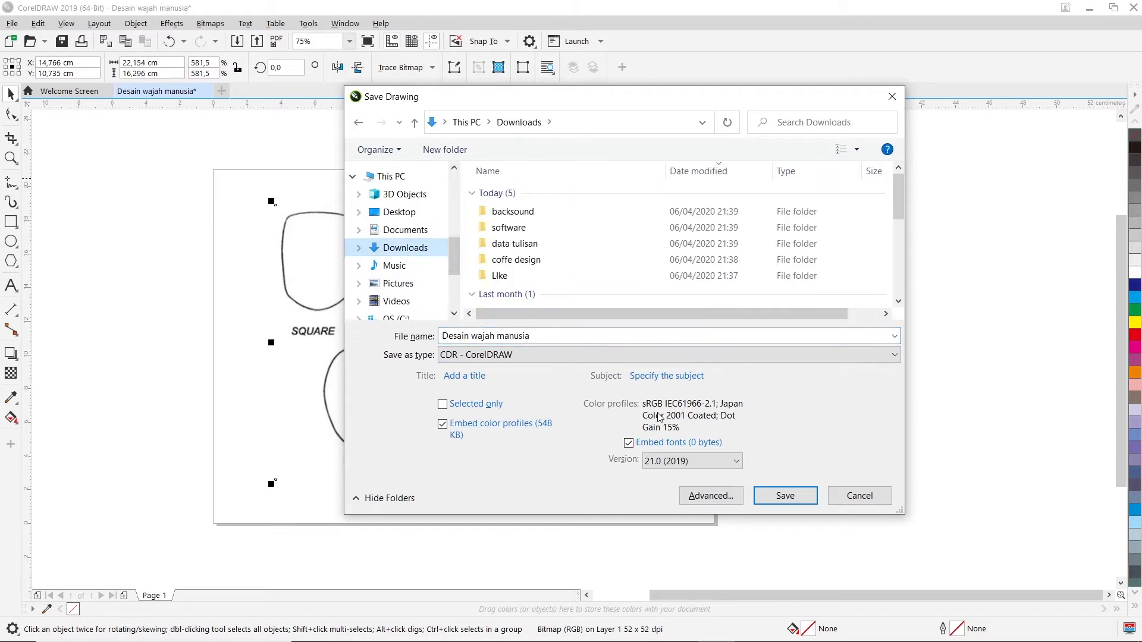
mouse_move(898, 205)
mouse_down()
mouse_move(898, 235)
mouse_move(898, 204)
mouse_up()
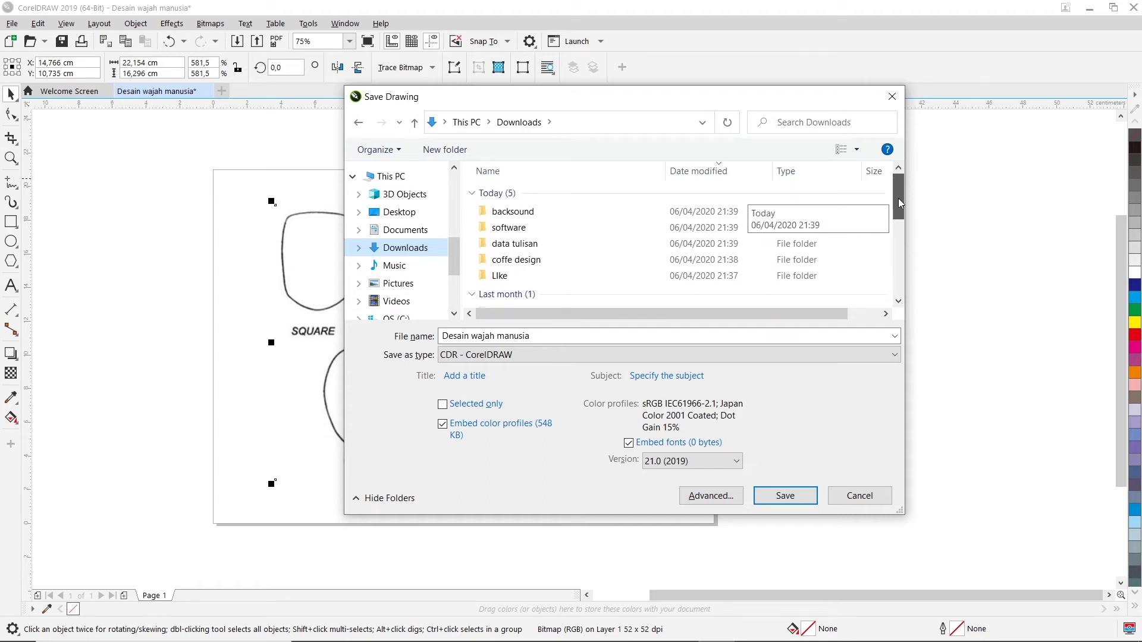
mouse_move(898, 200)
mouse_down()
mouse_move(906, 276)
mouse_move(918, 191)
mouse_up()
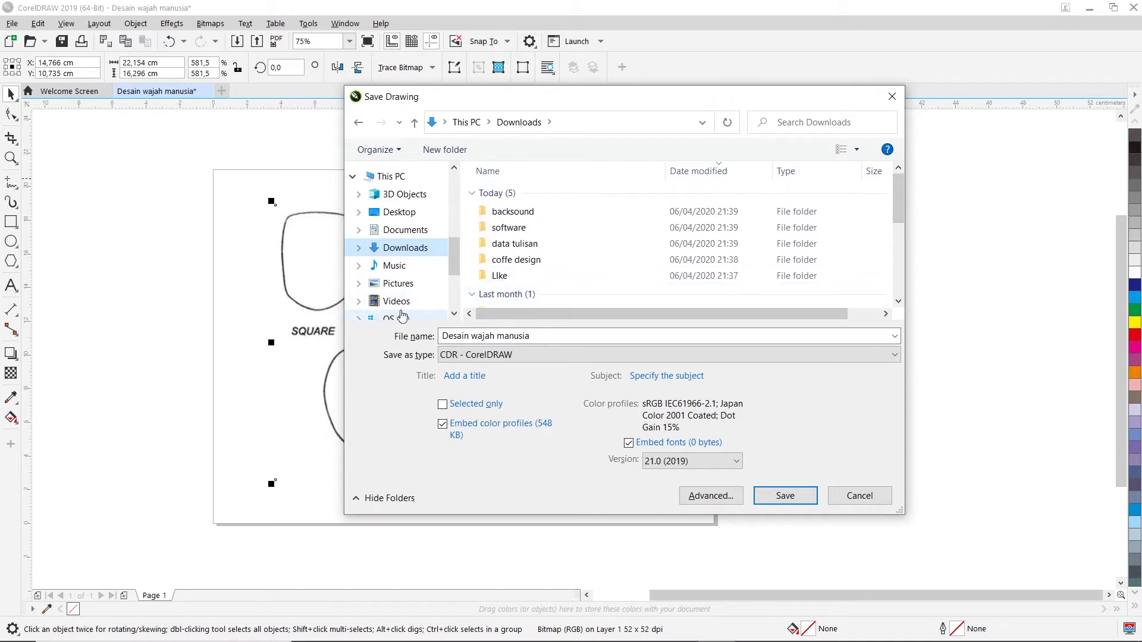
scroll(410, 250, down, 2)
click(415, 242)
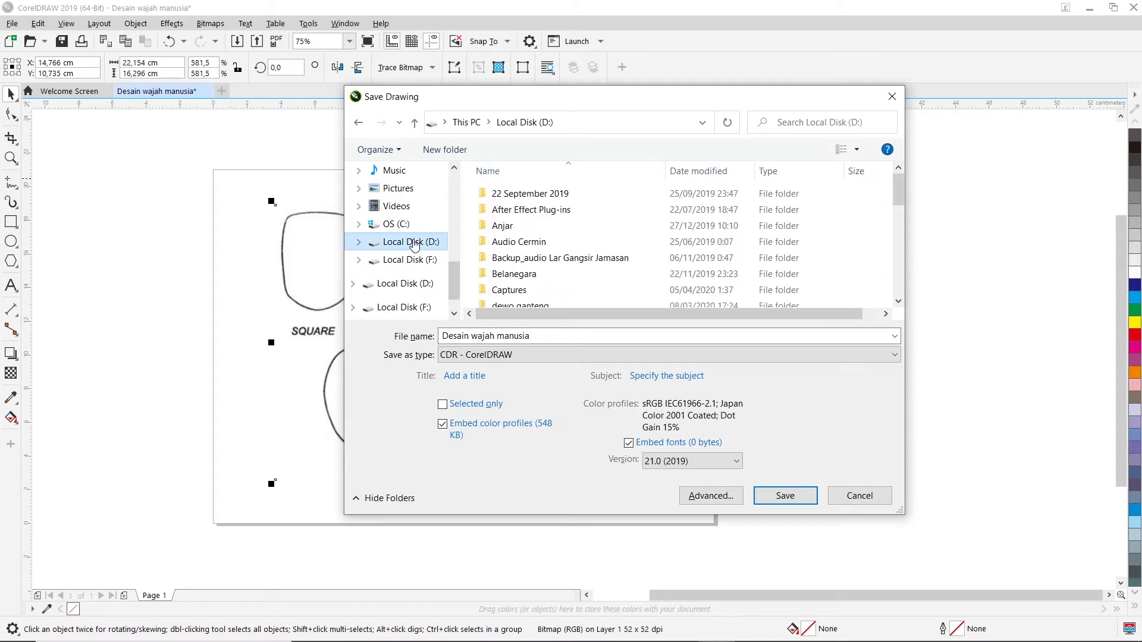
click(561, 336)
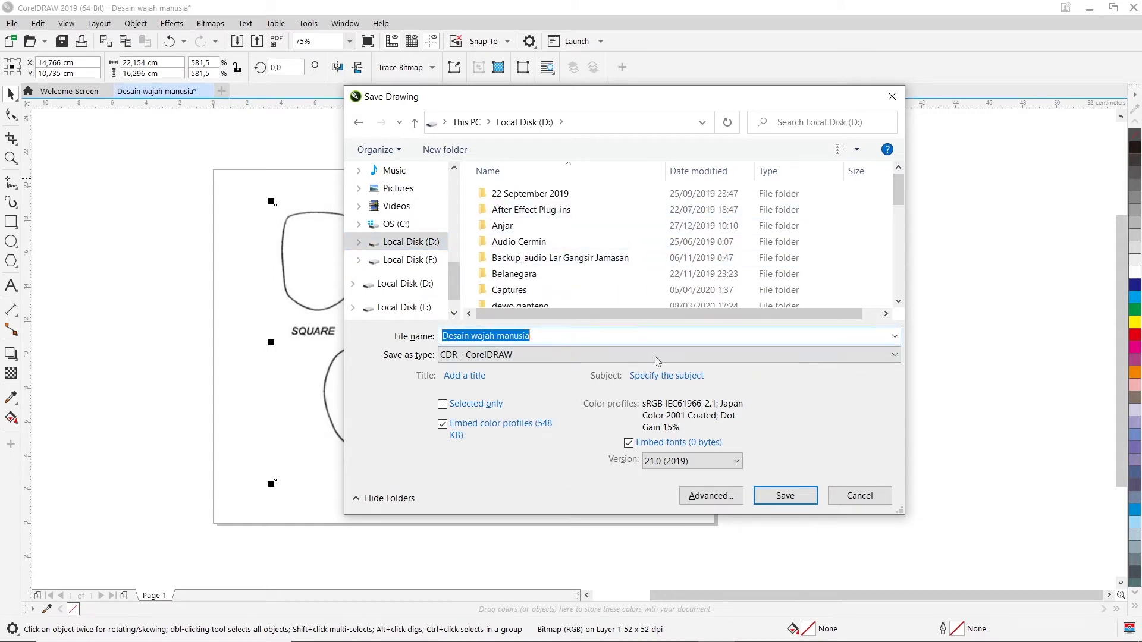
click(783, 501)
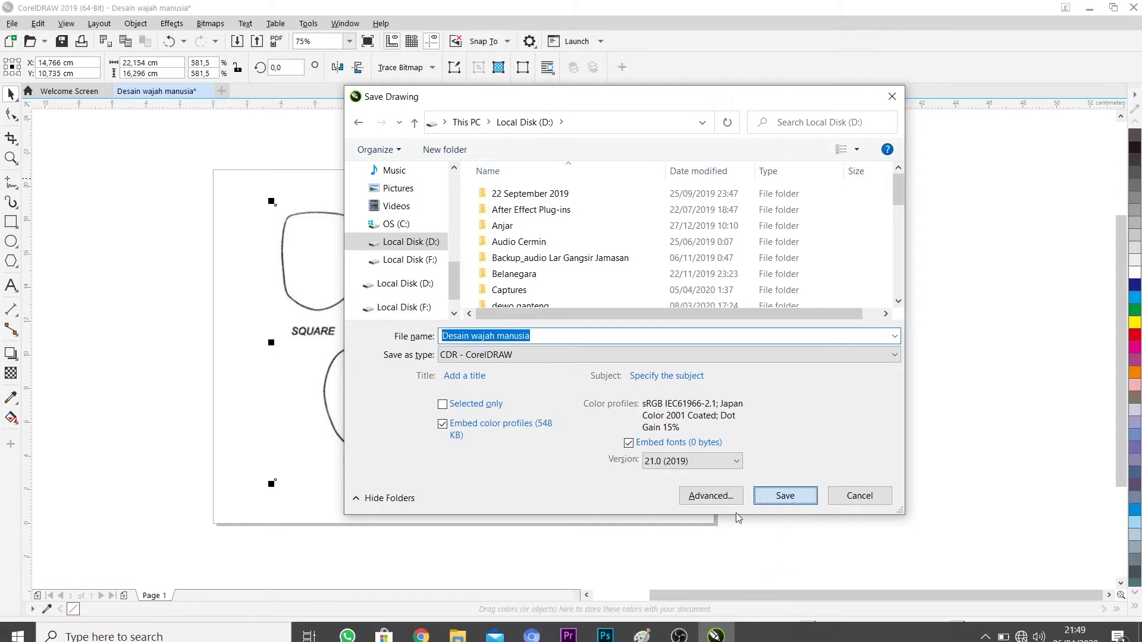
click(781, 500)
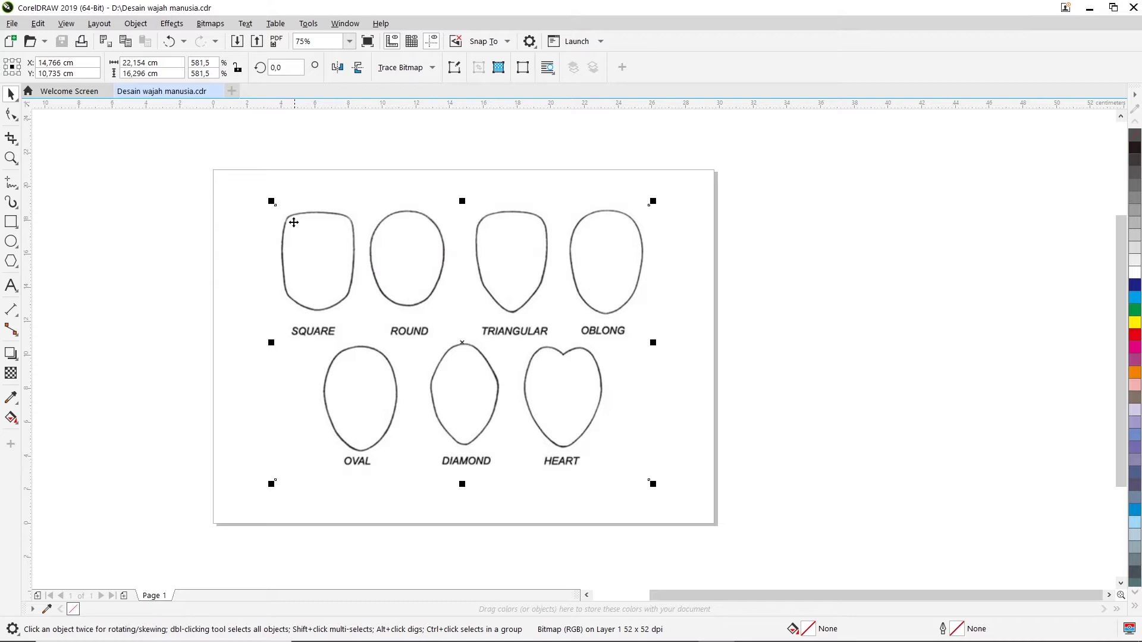
scroll(294, 222, up, 2)
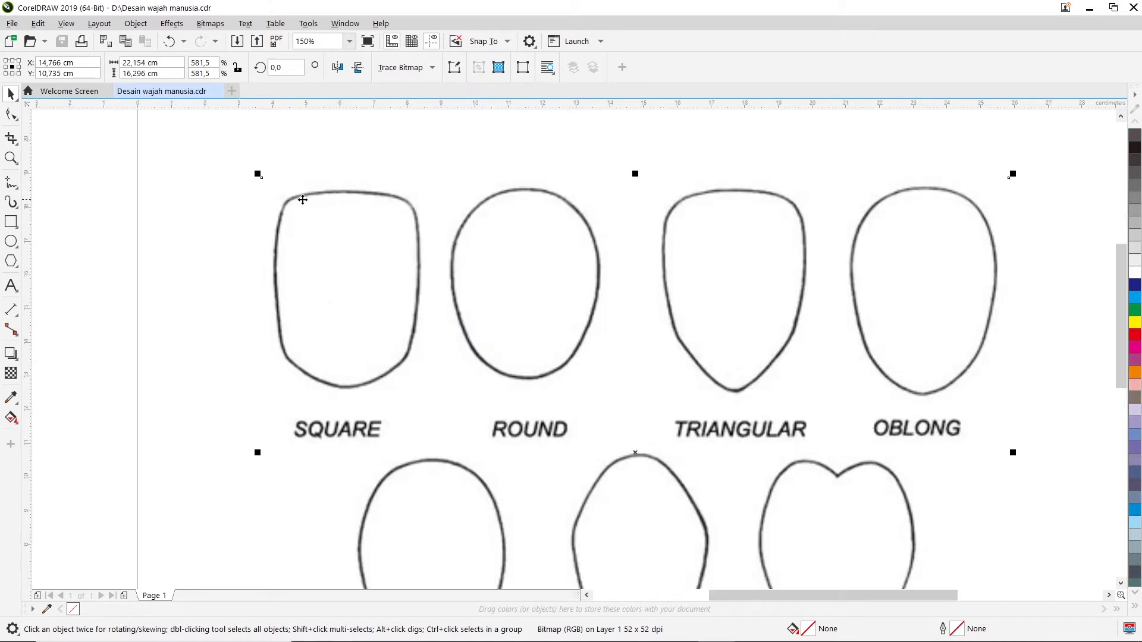
scroll(351, 189, up, 4)
scroll(362, 199, down, 4)
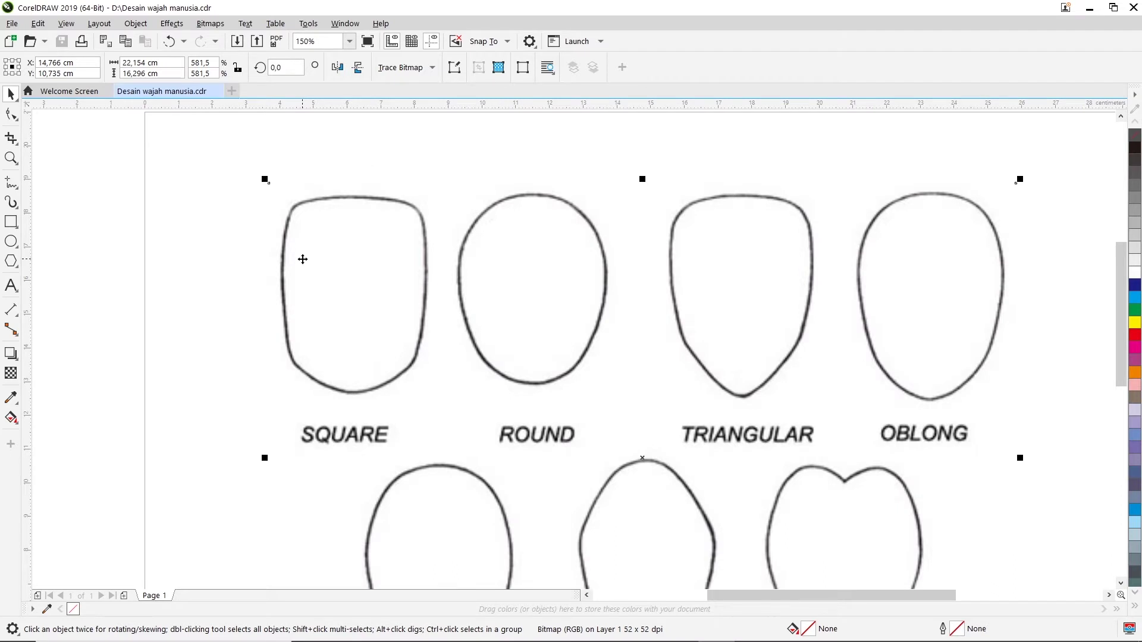
scroll(302, 259, up, 2)
scroll(345, 205, down, 2)
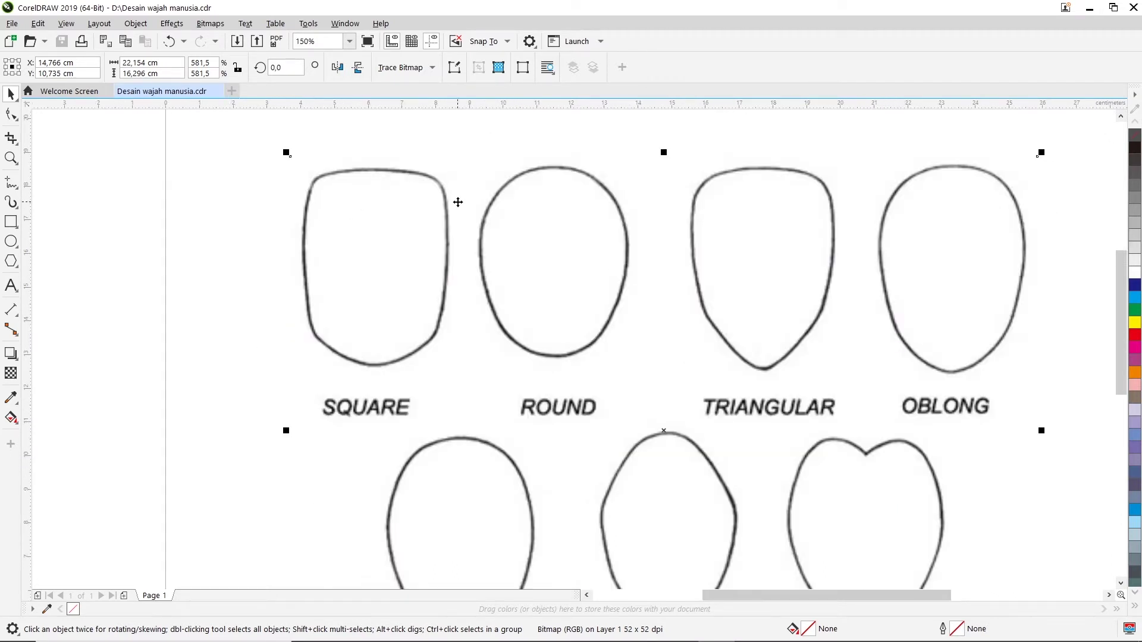
scroll(458, 202, up, 2)
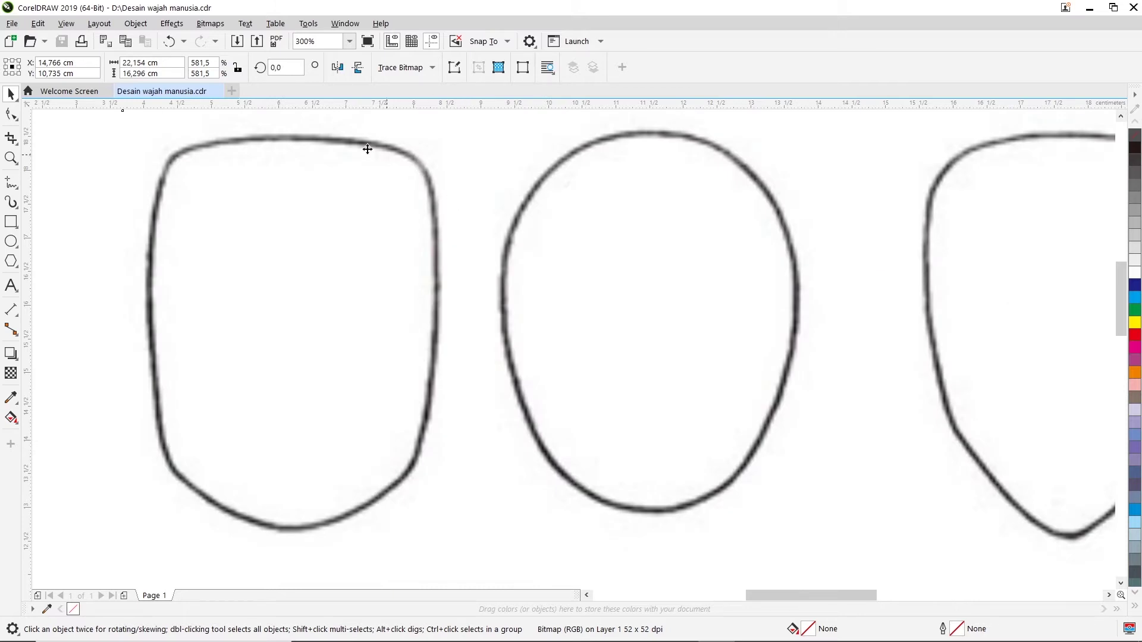
scroll(423, 156, up, 2)
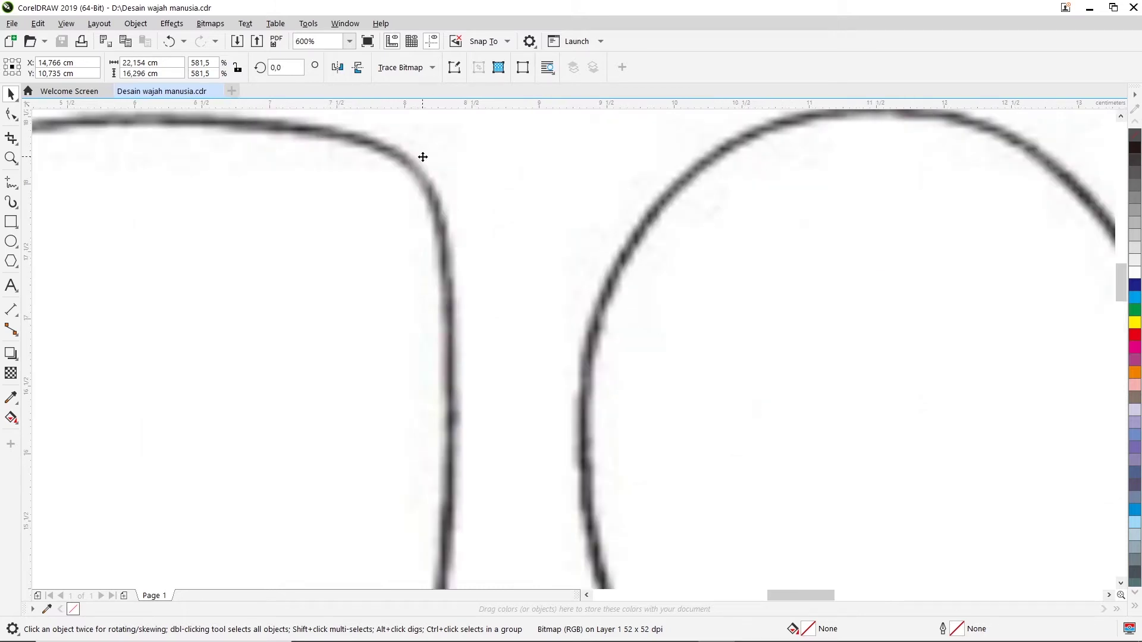
scroll(434, 166, down, 4)
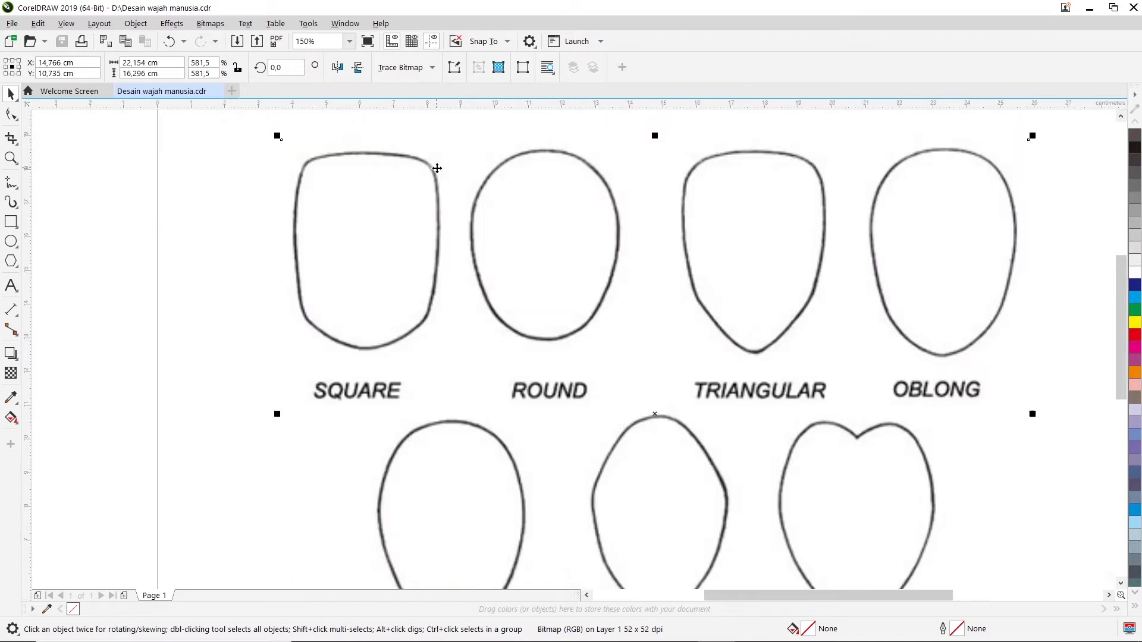
scroll(438, 168, down, 2)
click(1121, 117)
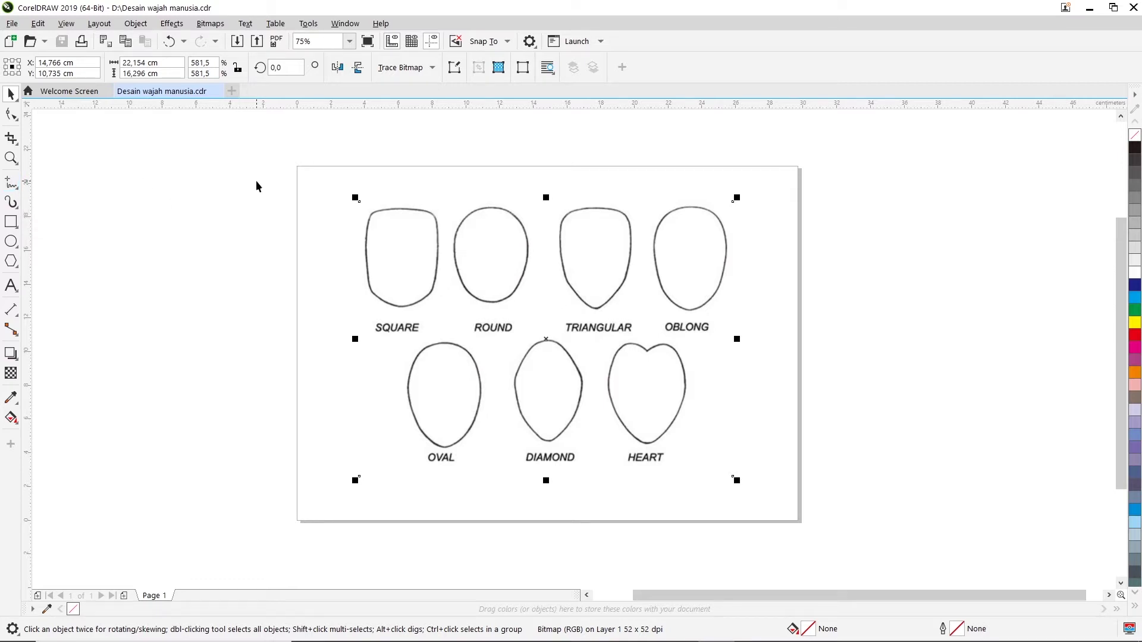
Move the face shapes image slightly down and to the right on the page with the Pick tool.
click(17, 103)
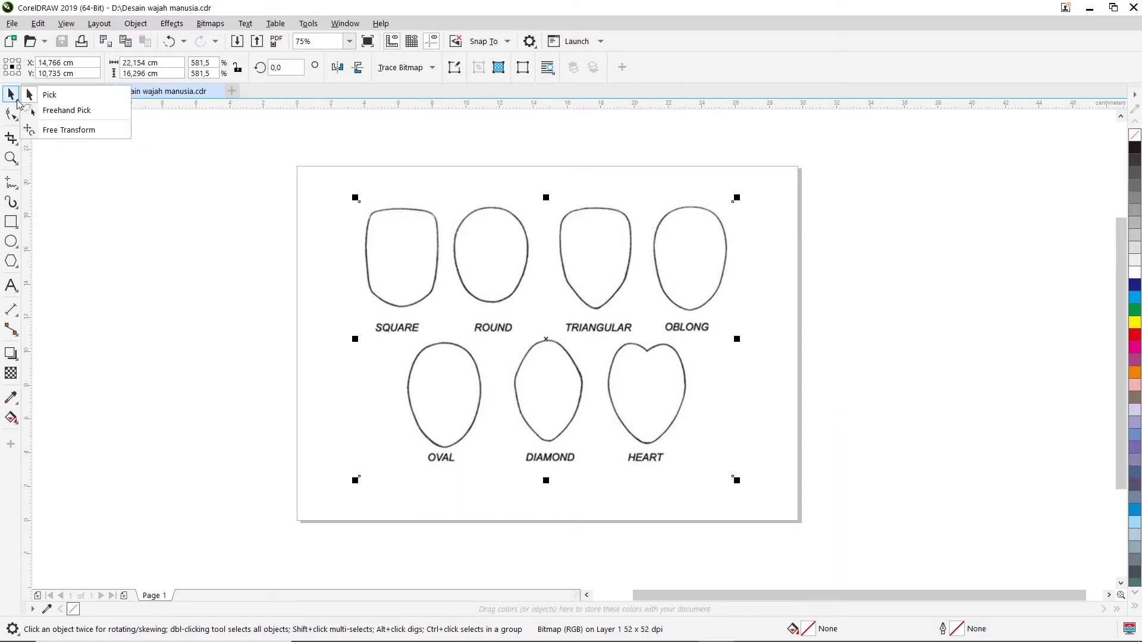
click(12, 97)
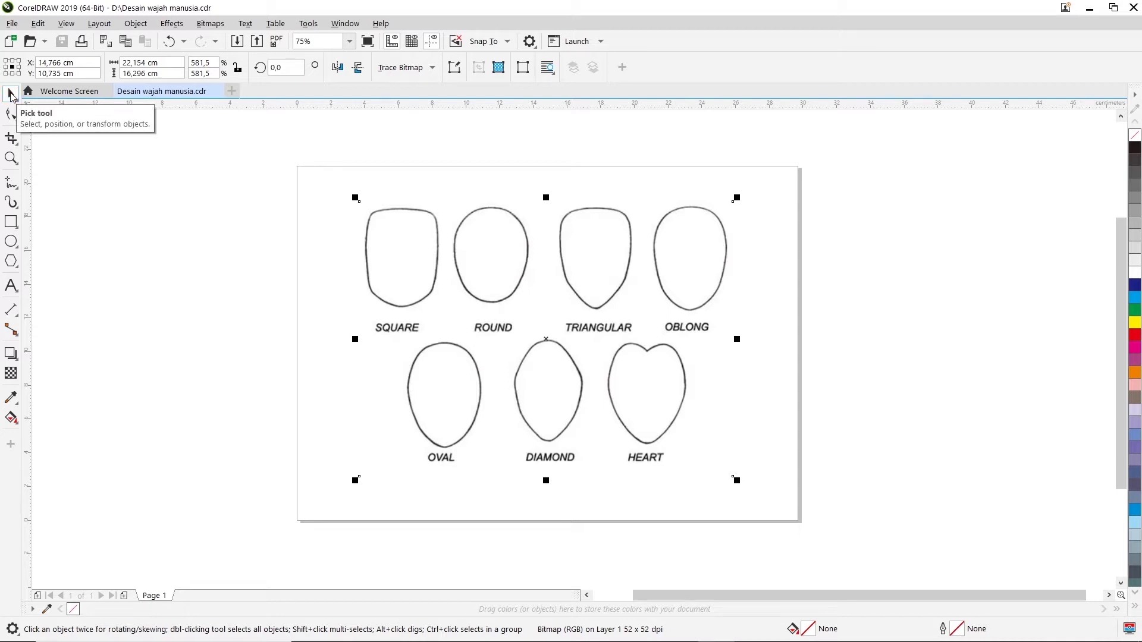
mouse_move(458, 248)
mouse_down()
mouse_move(365, 214)
mouse_move(726, 212)
mouse_move(521, 262)
mouse_move(444, 261)
mouse_move(460, 264)
mouse_up()
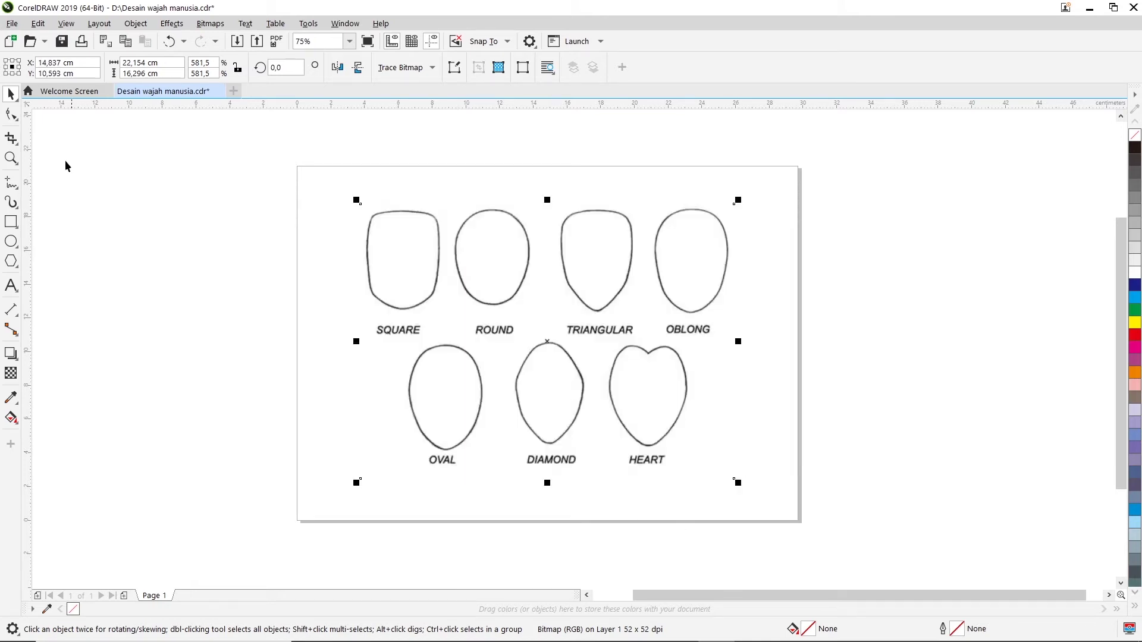
click(19, 118)
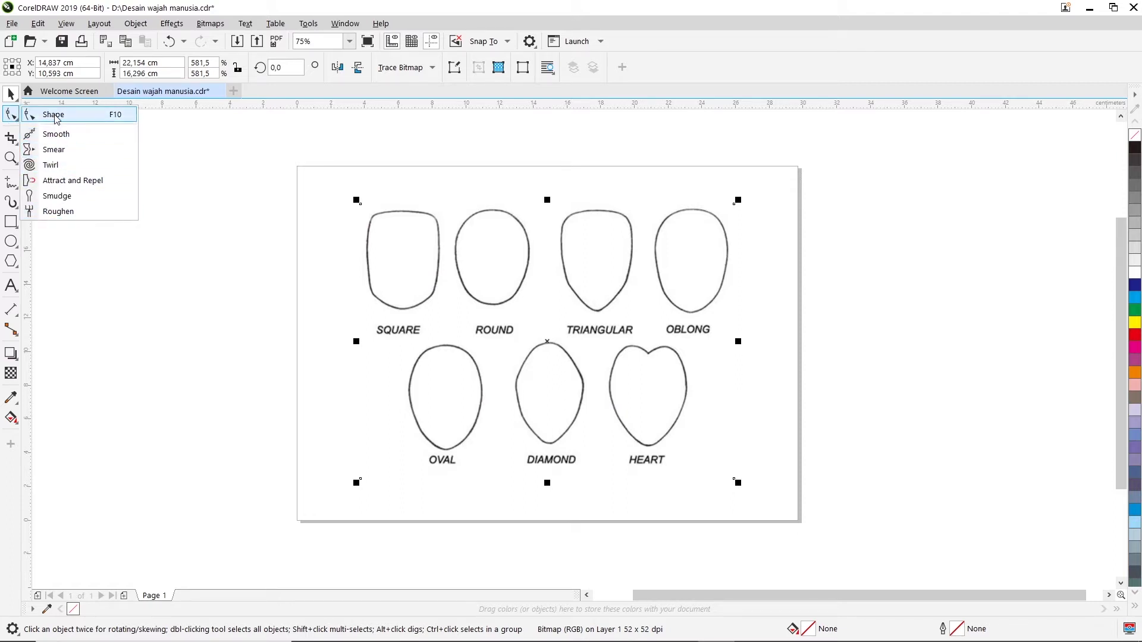
click(393, 256)
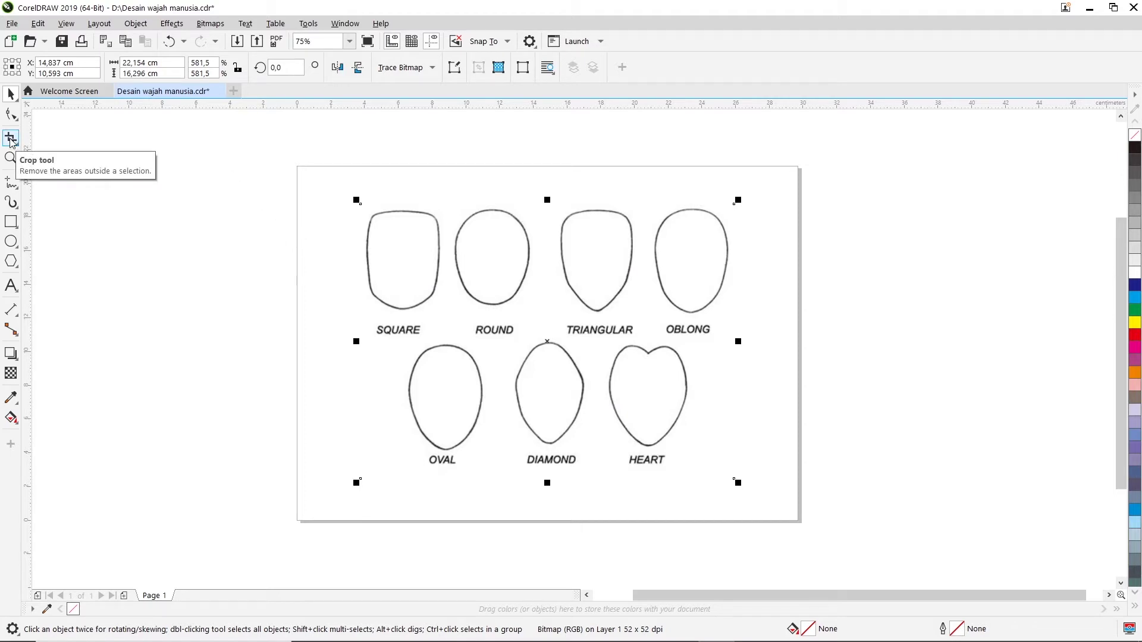
click(18, 190)
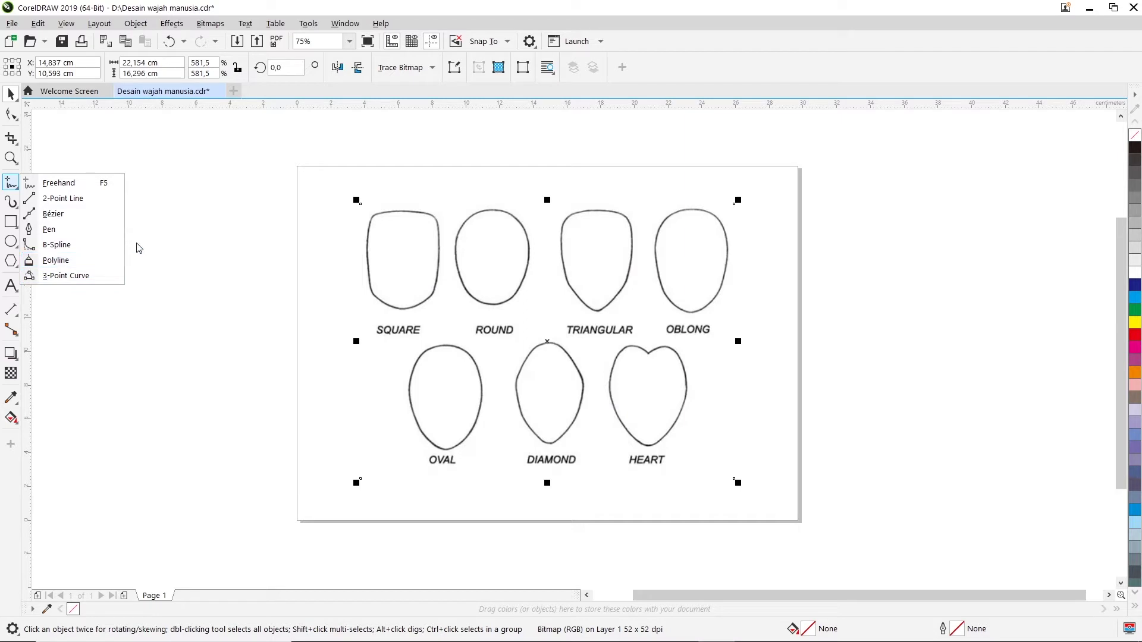
click(13, 183)
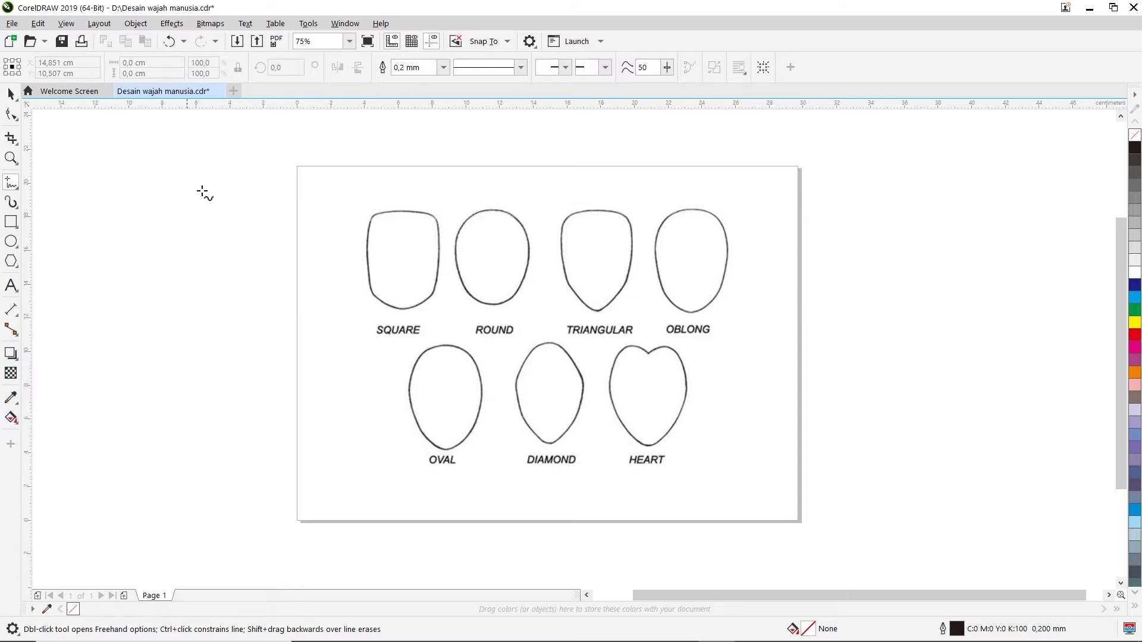
Save the changes to the drawing.
key(ctrl+s)
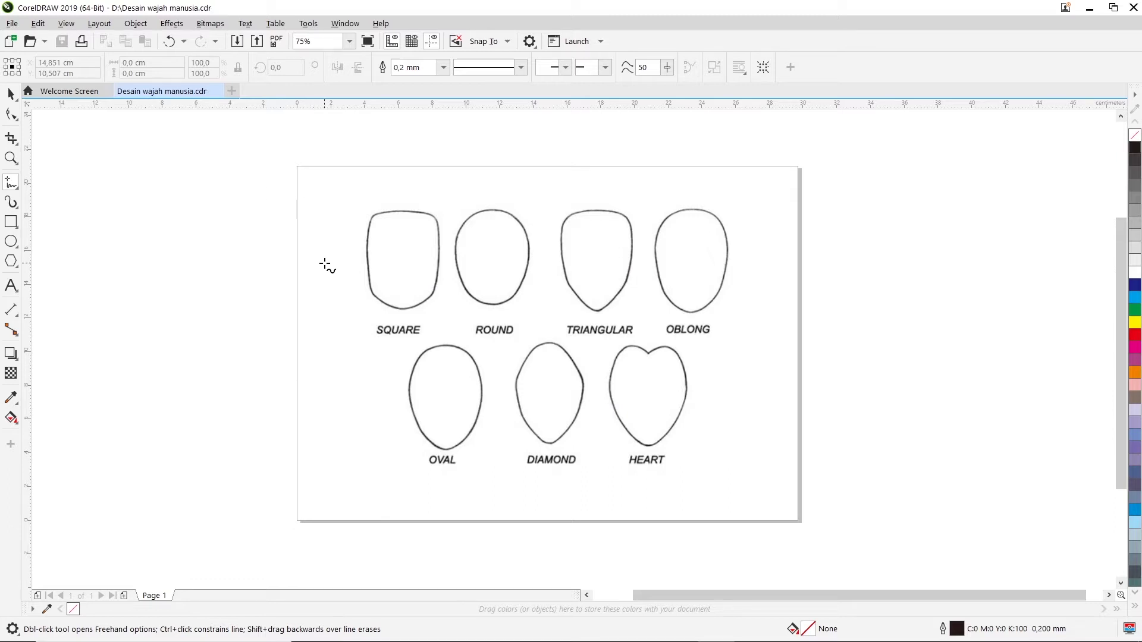
Draw a closed four-node polyline about 4.3 by 5.8 cm over the SQUARE face, touching its outline at top, right, bottom and left.
click(19, 191)
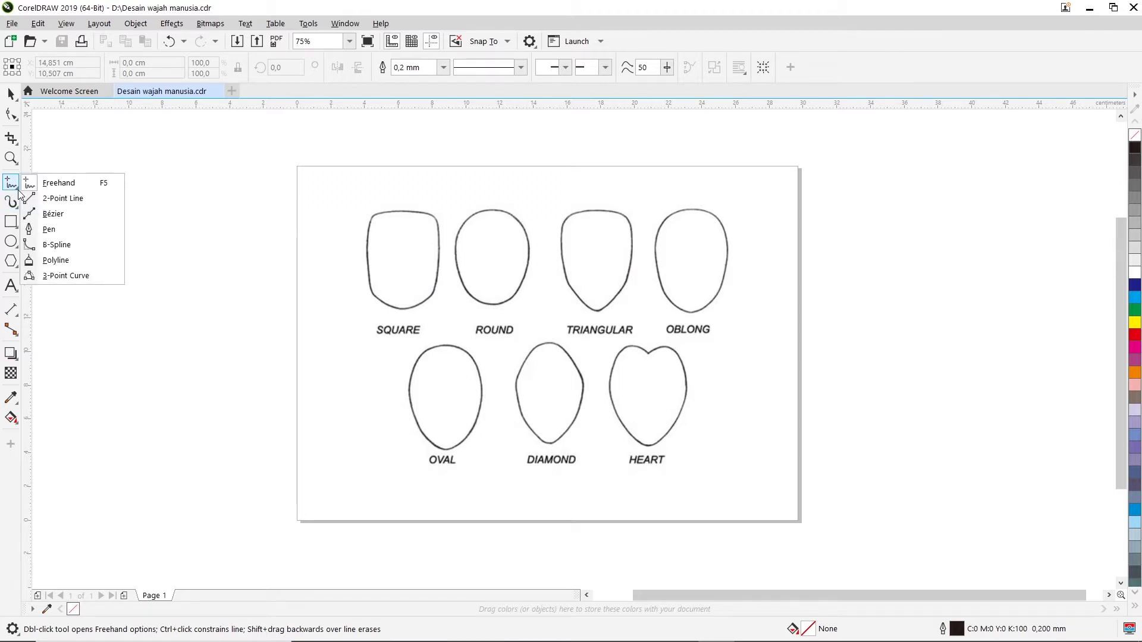
click(50, 264)
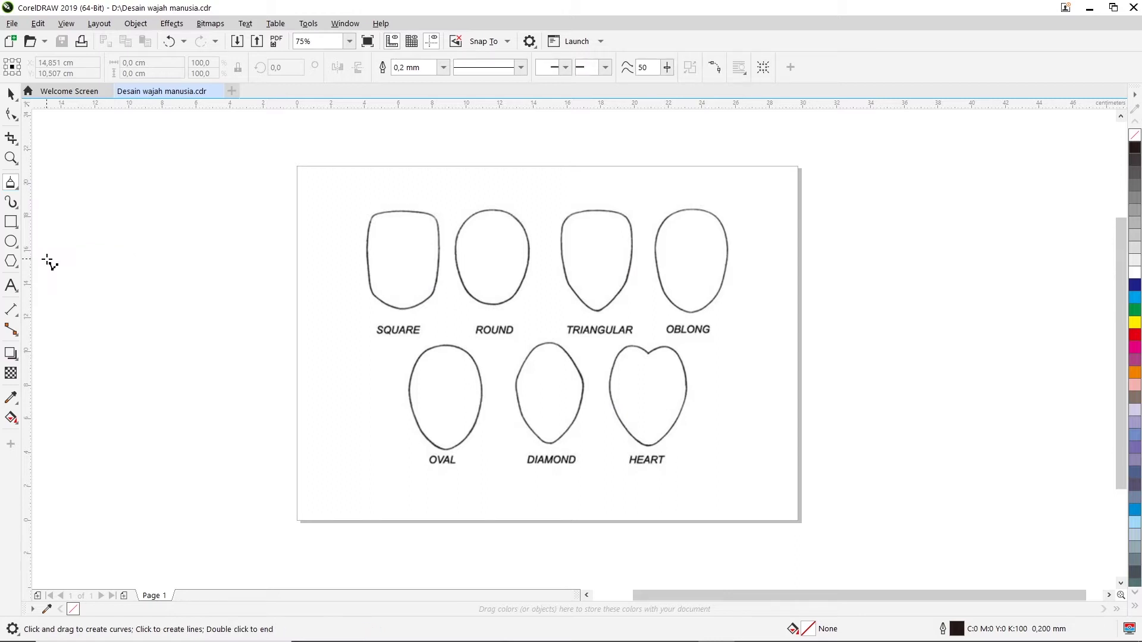
scroll(443, 235, up, 1)
scroll(373, 253, up, 1)
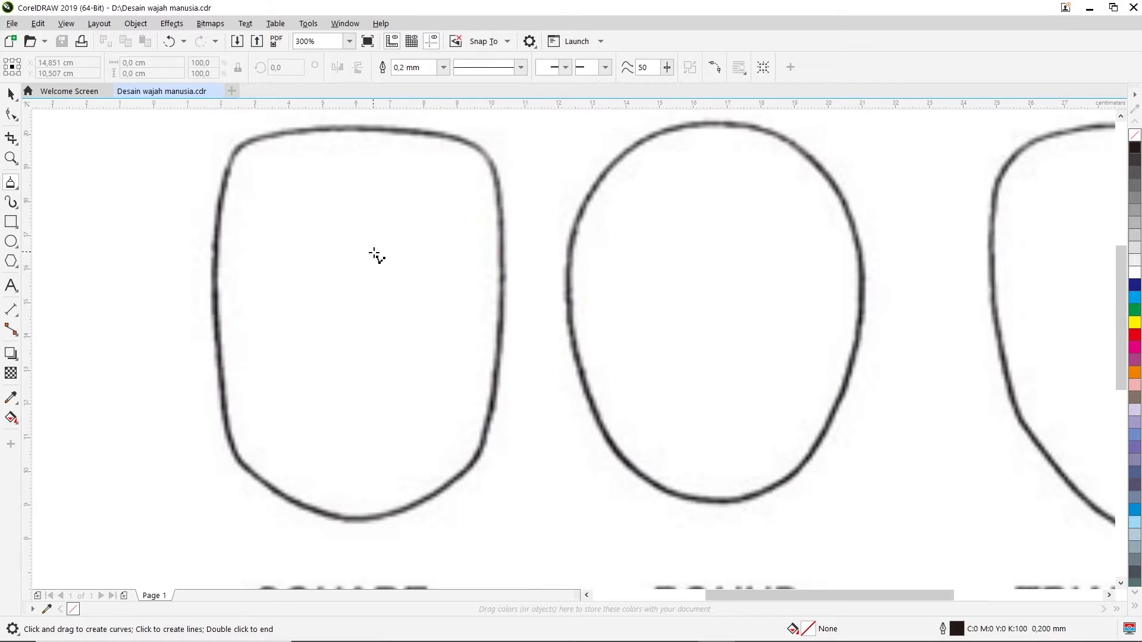
scroll(373, 253, down, 1)
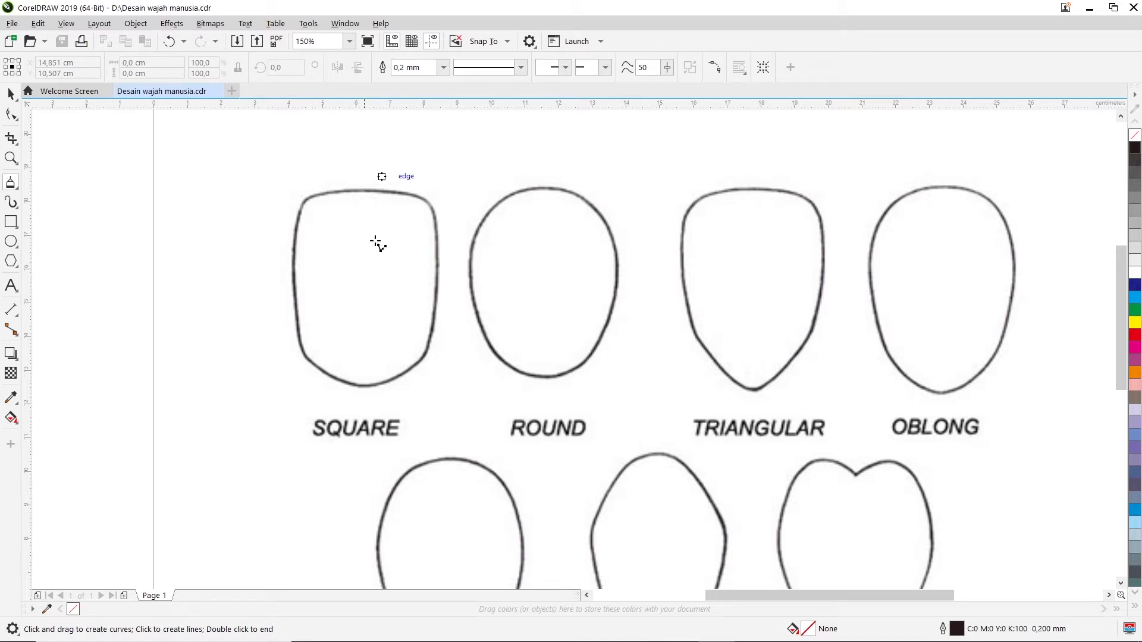
click(368, 191)
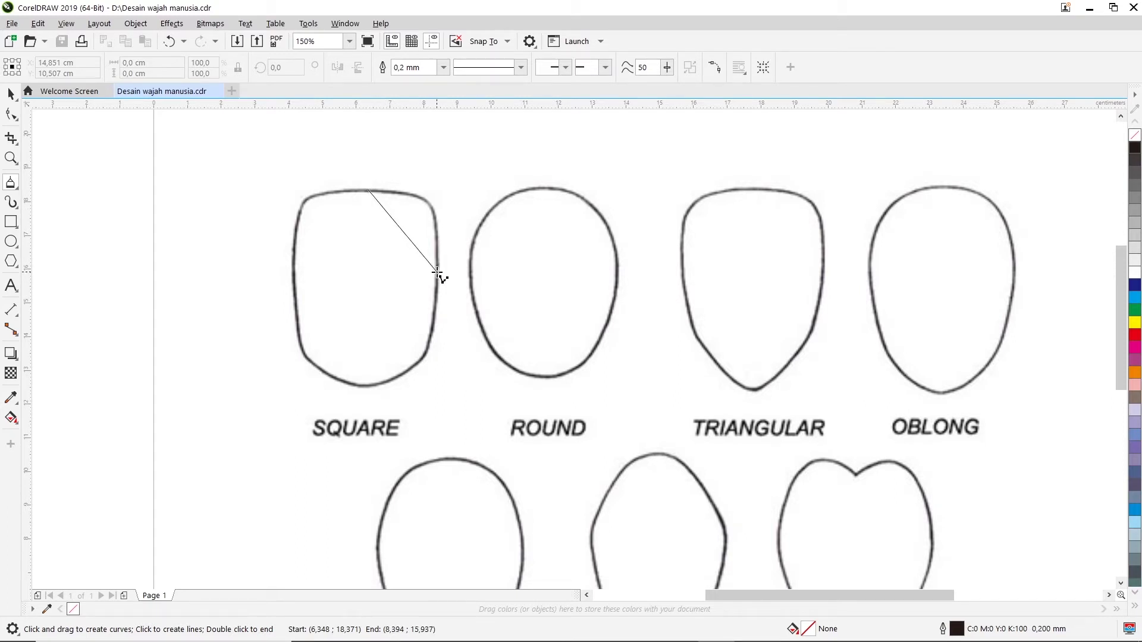
click(437, 274)
click(368, 386)
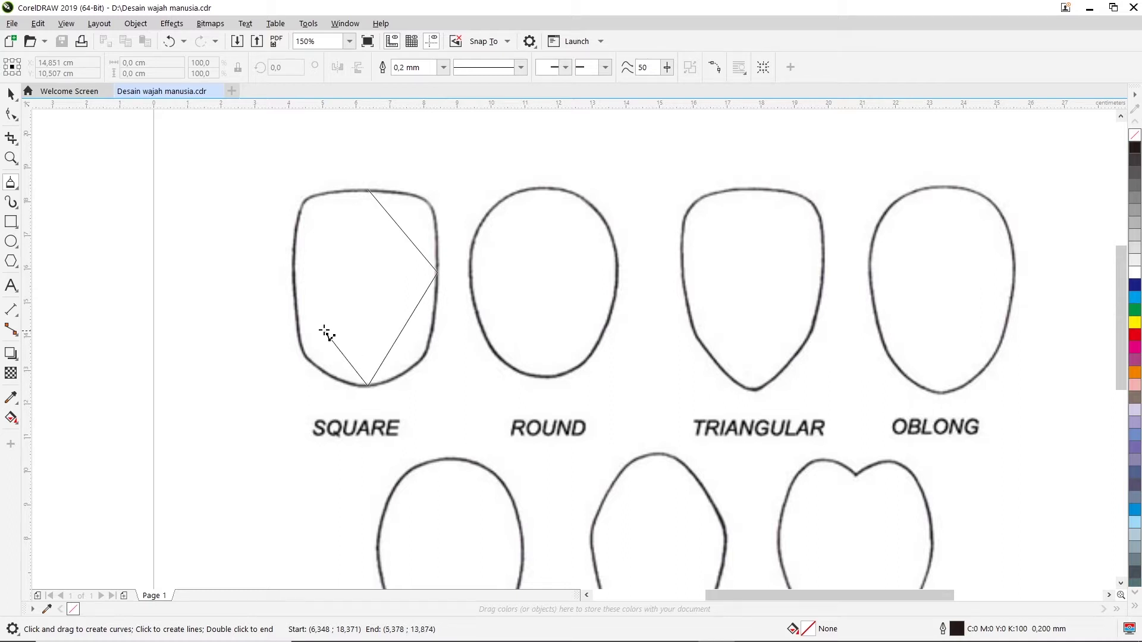
click(295, 286)
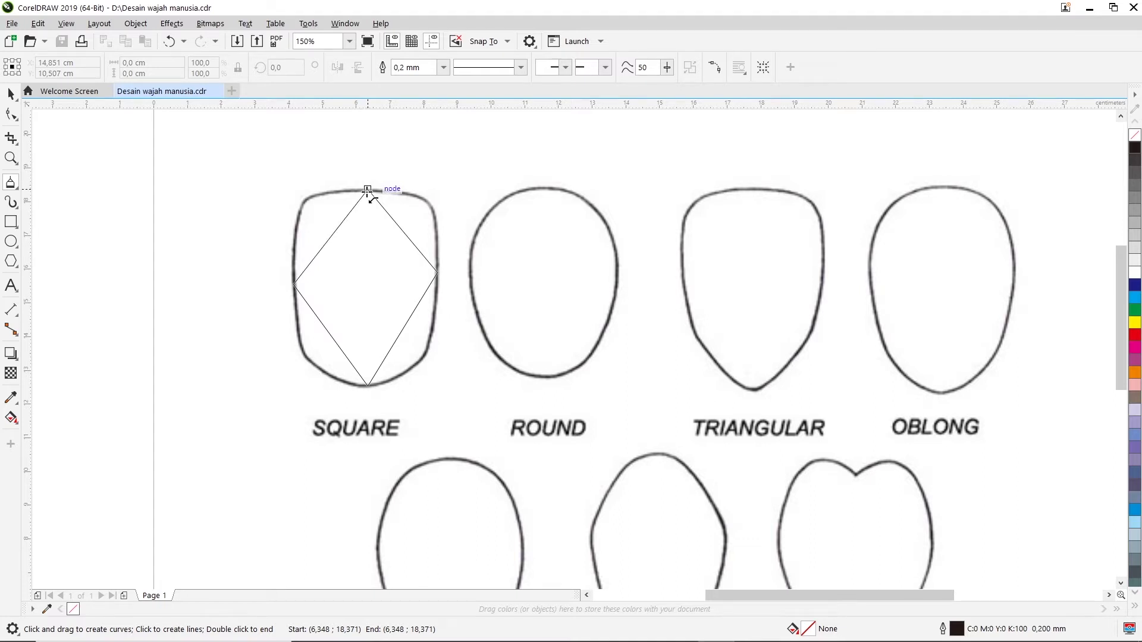
click(367, 191)
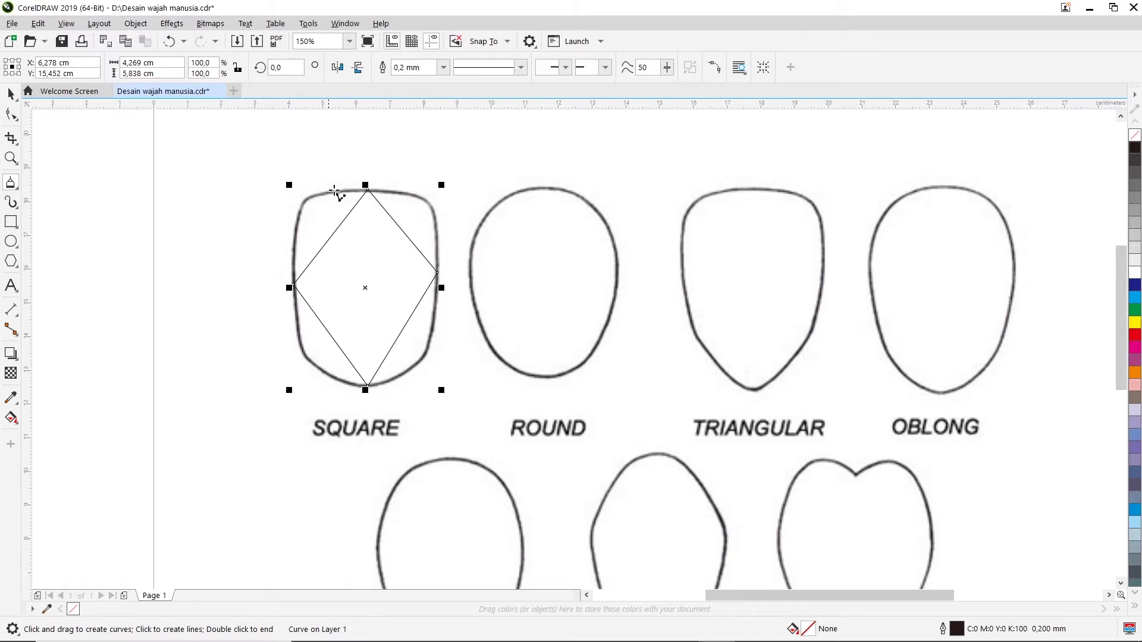
Convert the diamond's upper-right segment to a curve with the Shape tool and bend it along the SQUARE face outline.
click(10, 116)
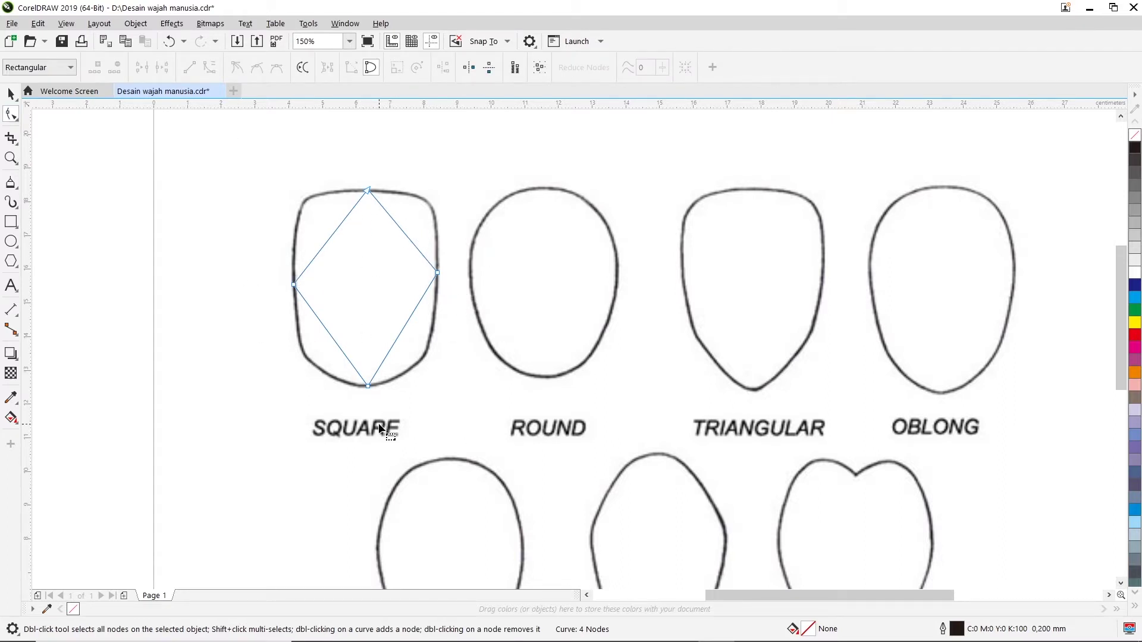
right_click(401, 228)
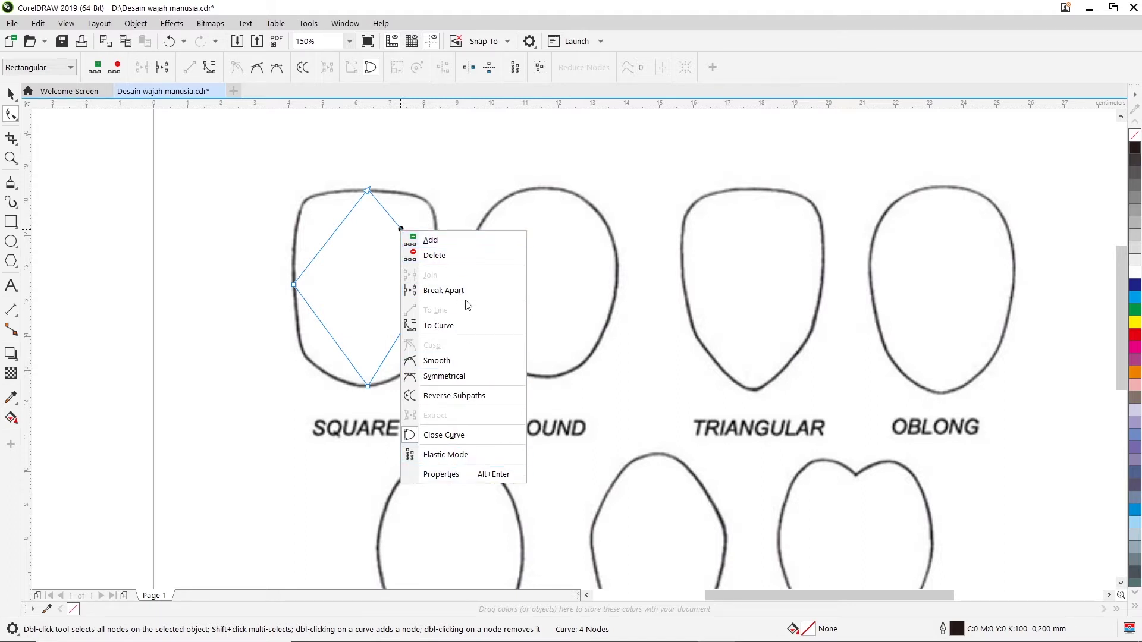
click(448, 330)
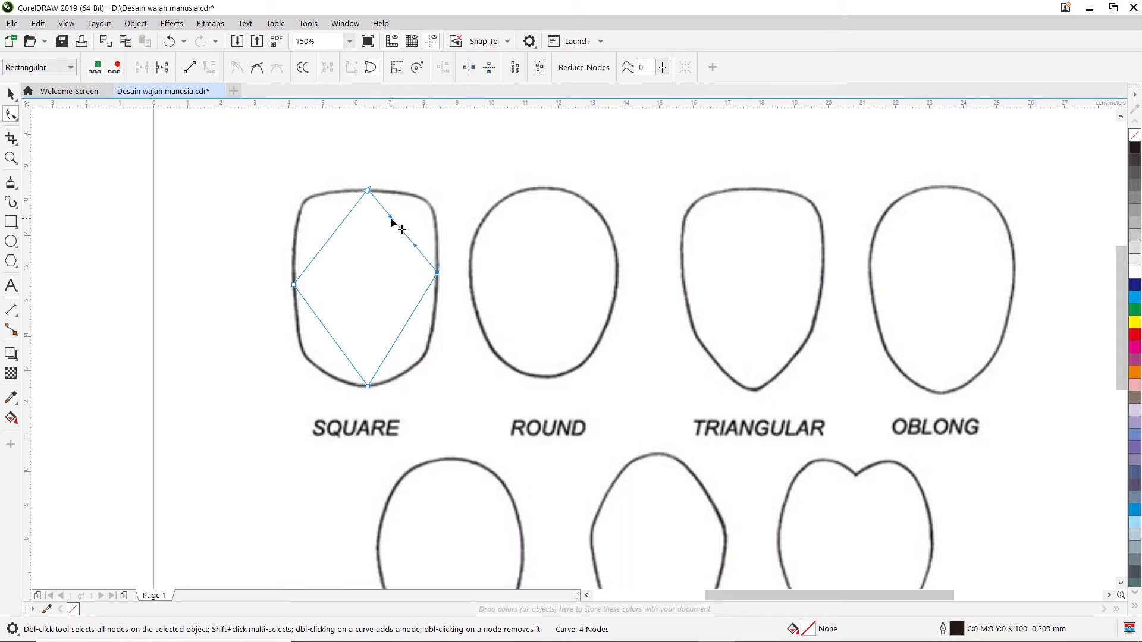
drag(393, 221, 477, 191)
drag(416, 244, 433, 259)
drag(478, 189, 499, 152)
scroll(419, 204, up, 2)
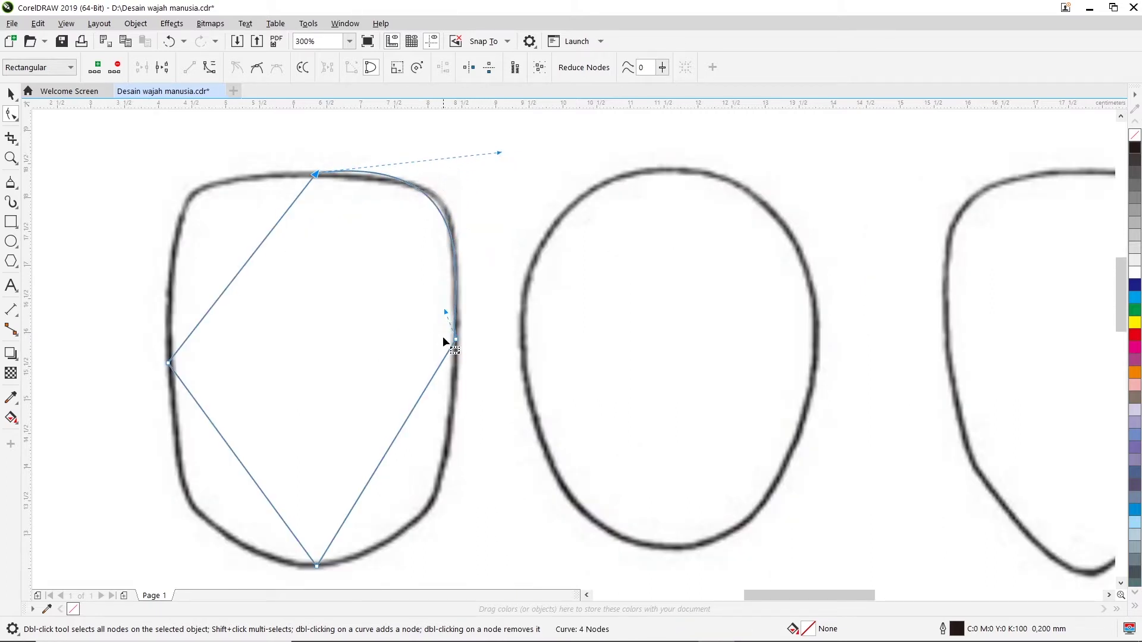
drag(442, 314, 450, 316)
drag(495, 153, 494, 153)
Convert the lower-right segment to a curve and bend it toward the SQUARE face's lower-right outline.
right_click(380, 460)
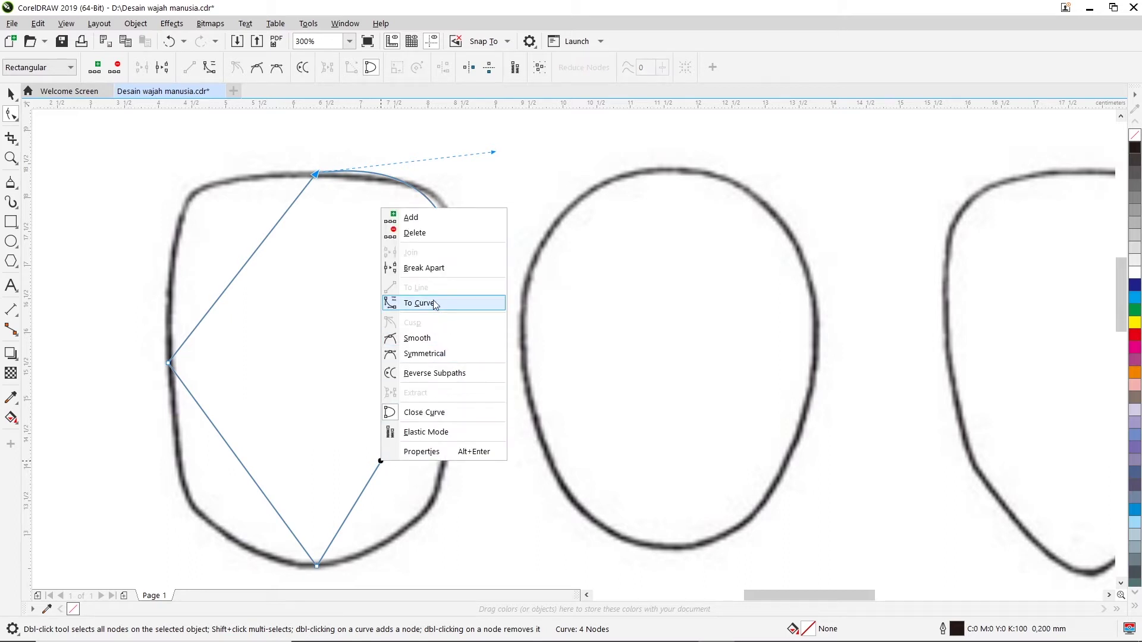
click(435, 303)
drag(412, 417, 459, 540)
scroll(417, 511, down, 2)
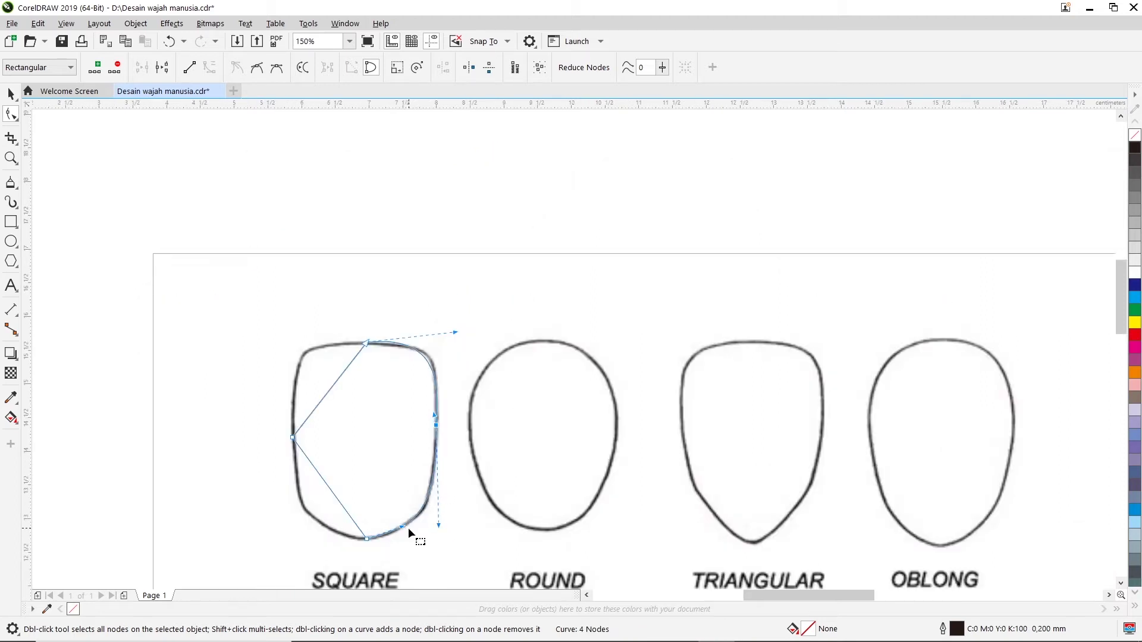
scroll(423, 503, up, 2)
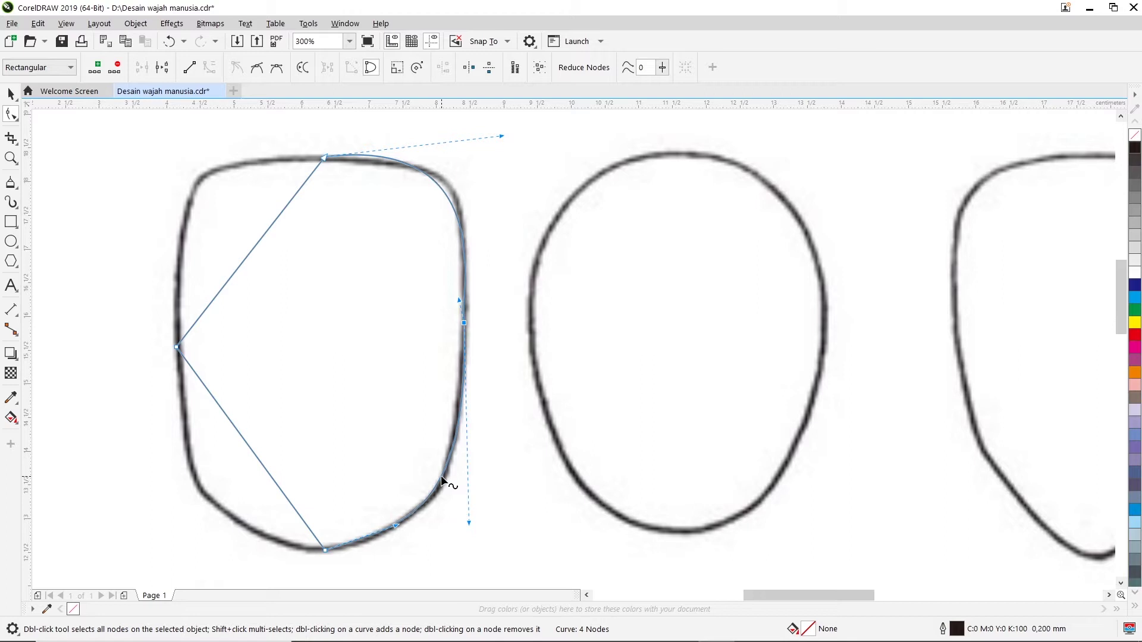
Add a node at the lower-right jaw corner and adjust the surrounding handles to match the reference outline.
double_click(442, 478)
scroll(444, 480, up, 2)
drag(431, 464, 444, 475)
scroll(443, 476, down, 2)
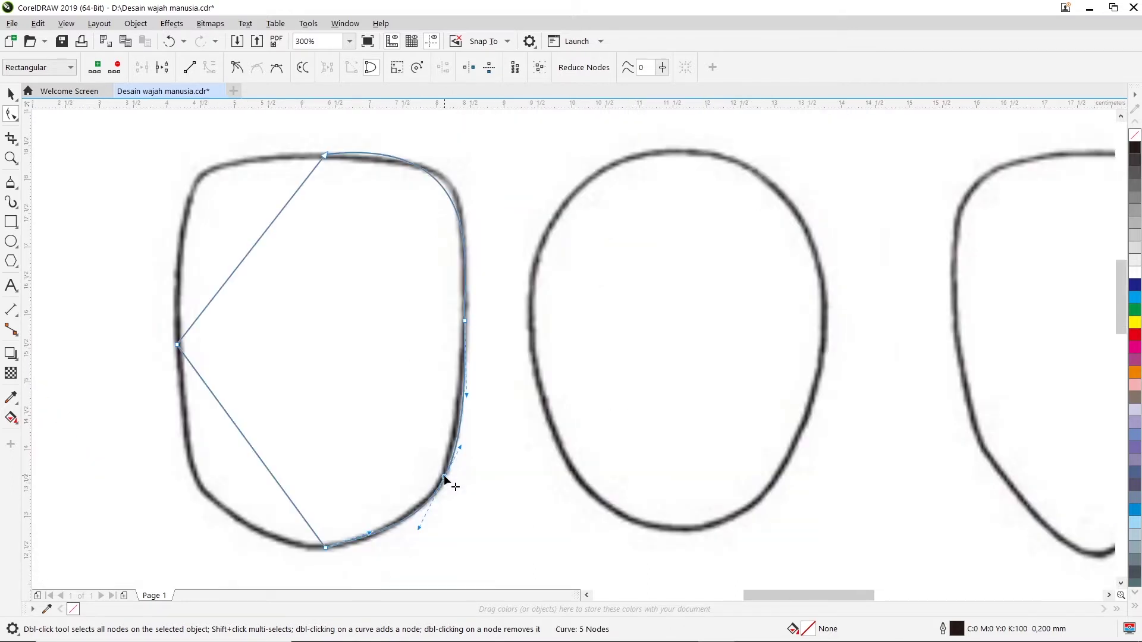
scroll(448, 459, up, 1)
drag(474, 436, 470, 436)
scroll(445, 518, down, 1)
drag(424, 562, 427, 542)
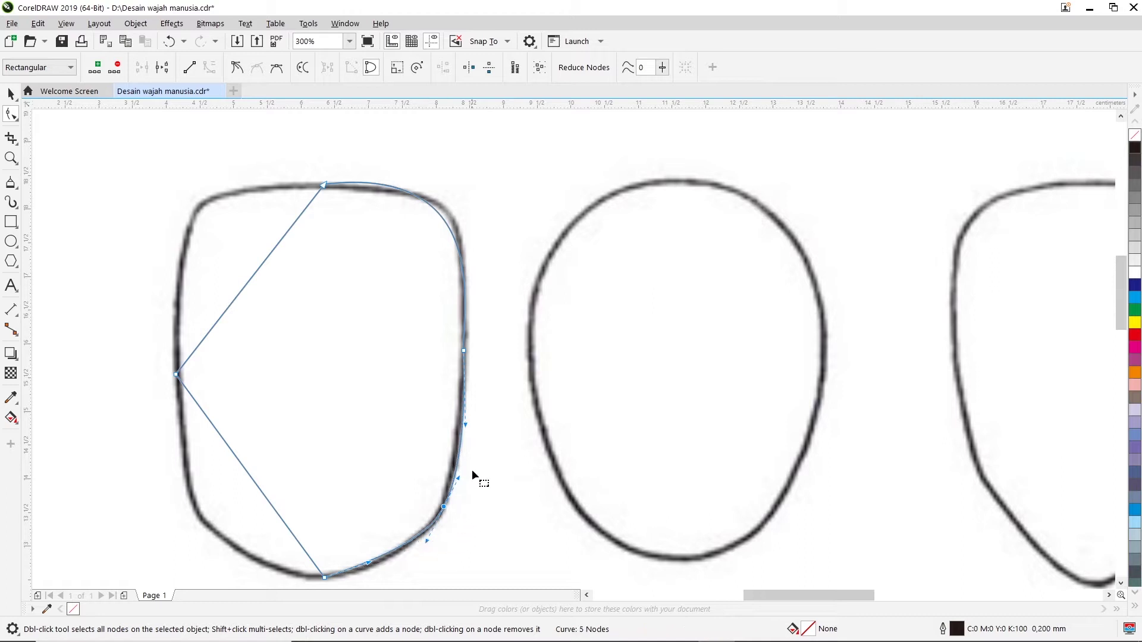
drag(466, 422, 463, 426)
Flatten the curve at the forehead and add a node on the top edge right of the centre node, shaping its handle.
mouse_move(504, 165)
mouse_down()
mouse_move(502, 179)
mouse_move(517, 179)
mouse_up()
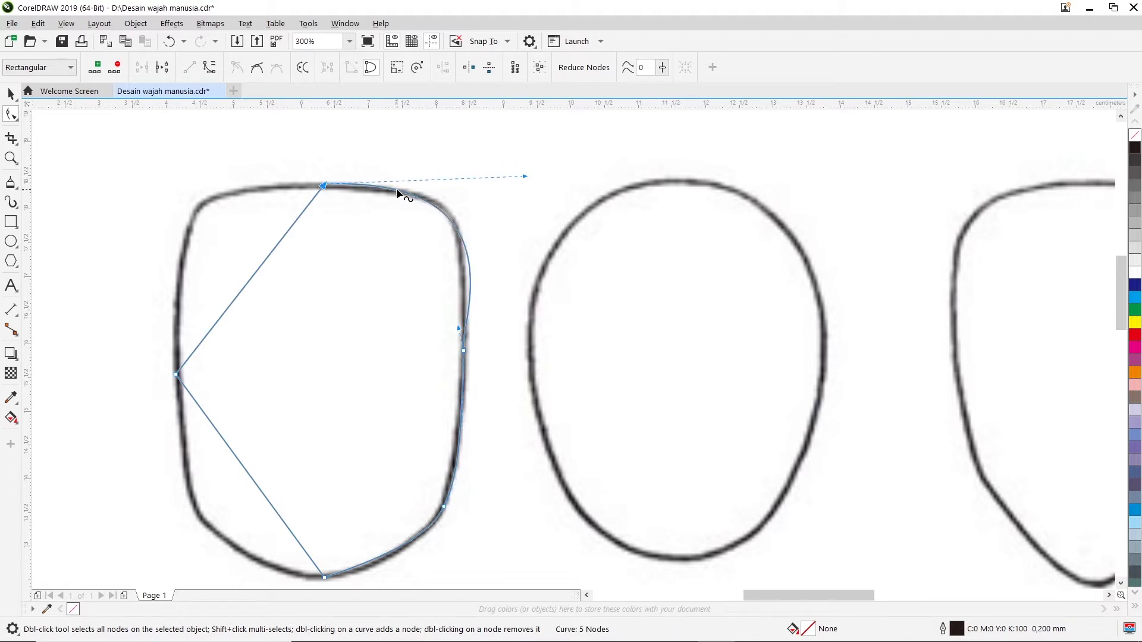
double_click(396, 189)
drag(507, 217, 484, 186)
scroll(342, 205, up, 2)
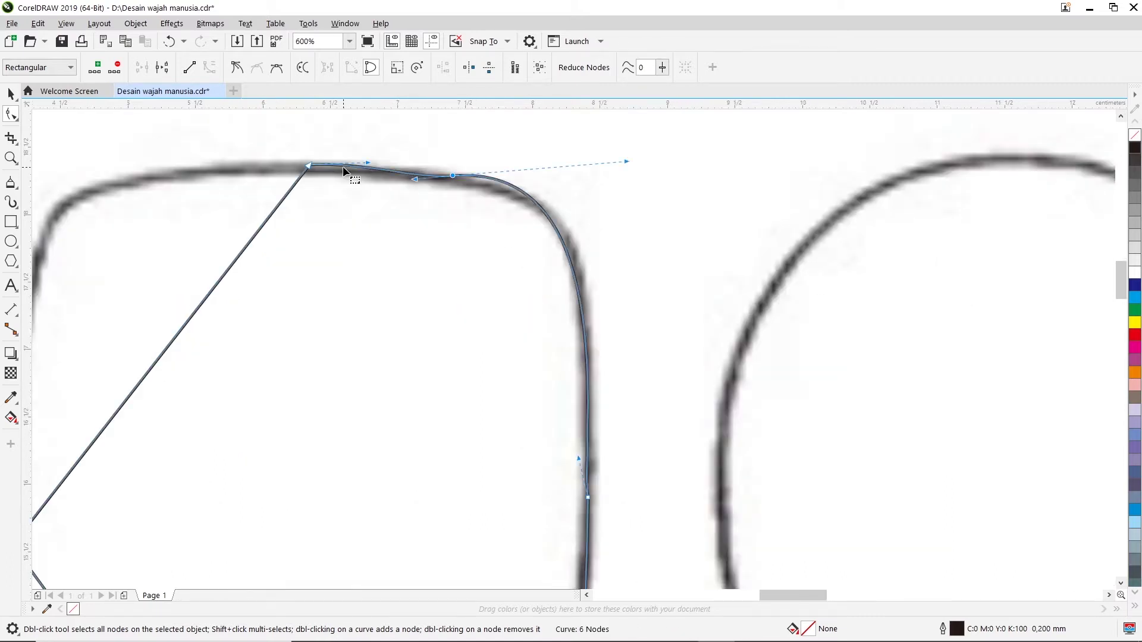
Shift the top centre node onto the outline and refine the handles so the curve follows the upper-right forehead corner.
drag(310, 167, 307, 169)
drag(415, 180, 417, 171)
drag(624, 204, 635, 203)
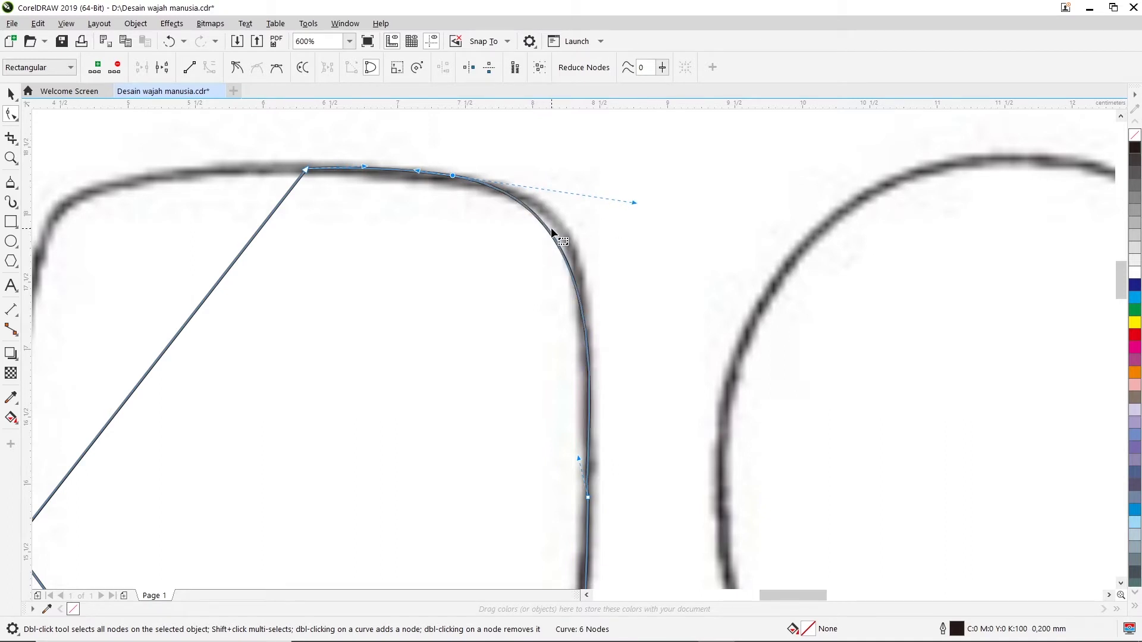
drag(551, 230, 557, 229)
click(587, 496)
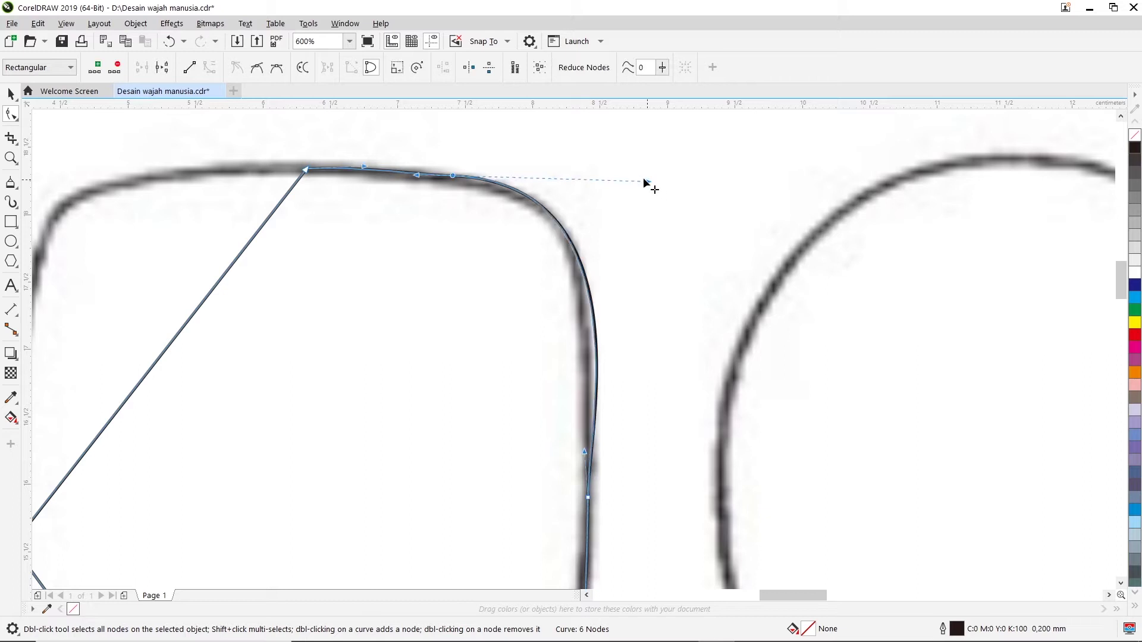
scroll(646, 202, down, 1)
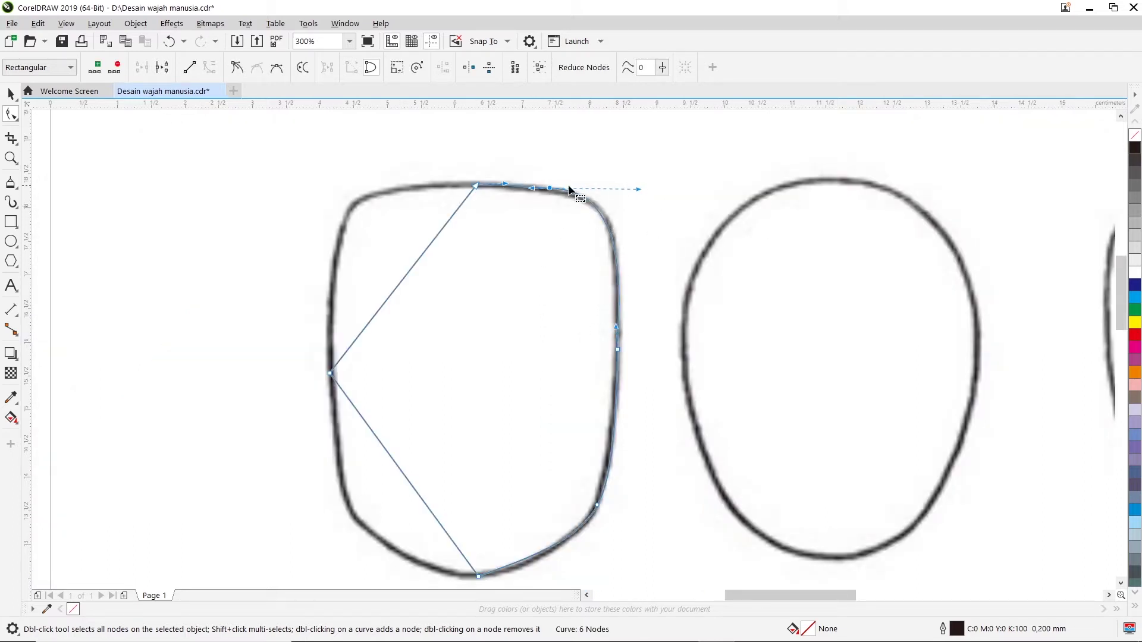
click(399, 283)
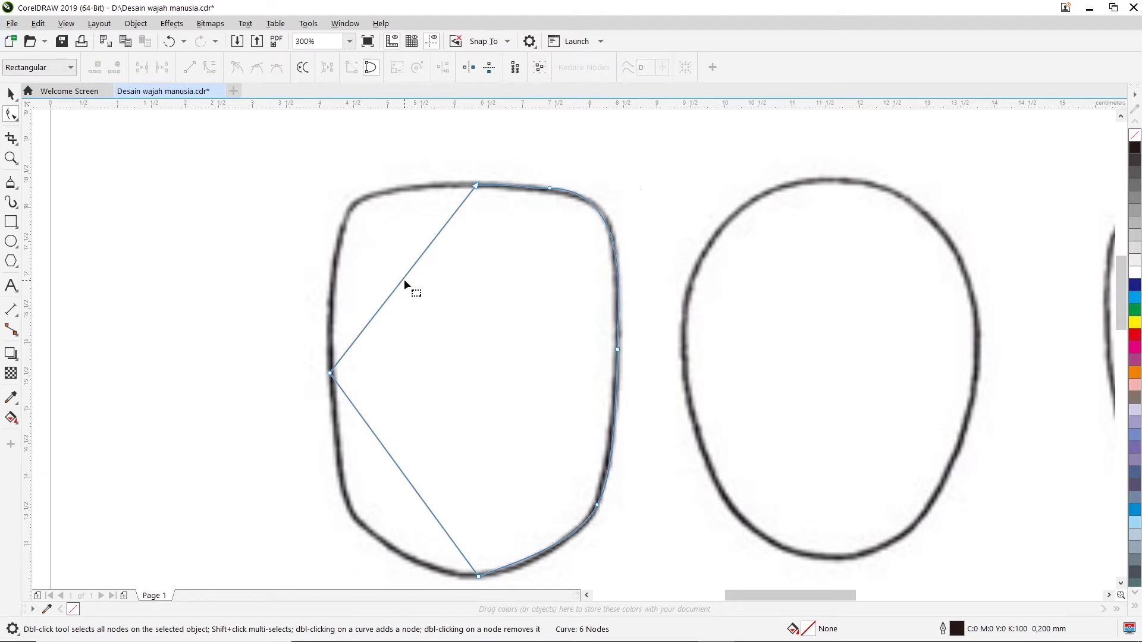
Convert the upper-left segment to a curve and bend it toward the SQUARE face's upper-left outline.
right_click(402, 279)
click(452, 373)
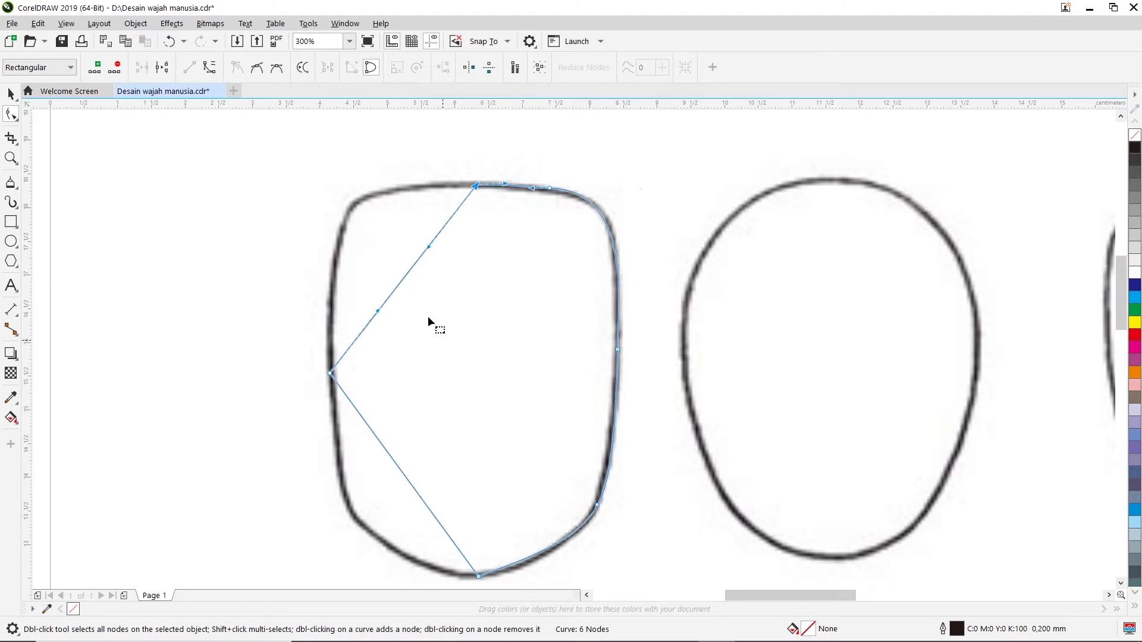
drag(427, 245, 354, 176)
drag(378, 309, 324, 256)
drag(356, 176, 314, 175)
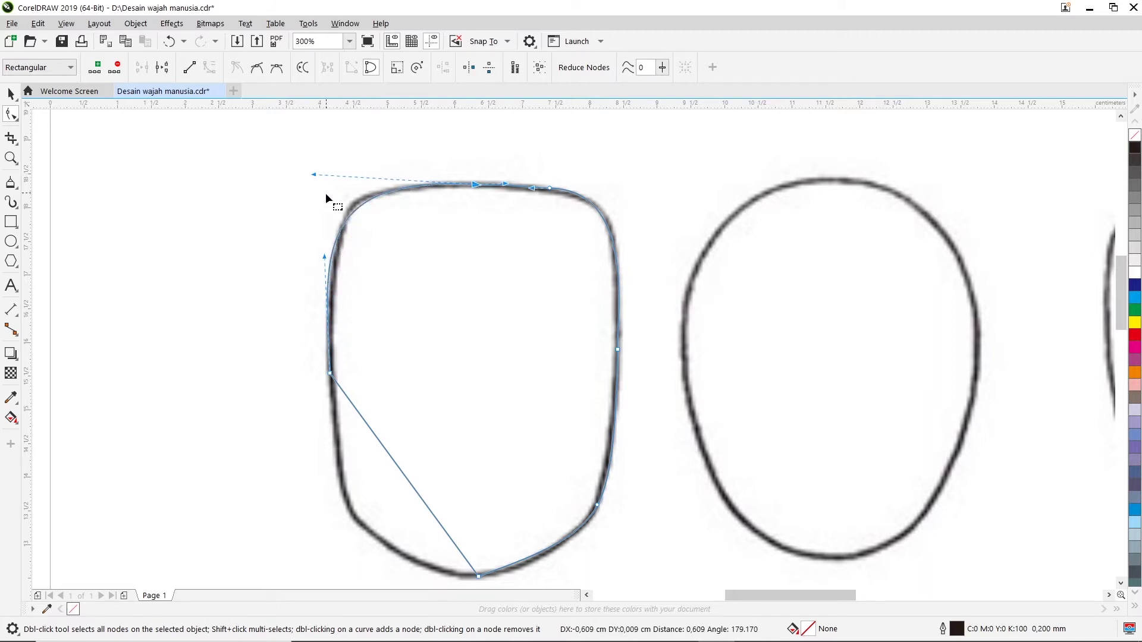
Add nodes on the top edge and upper-left side, and adjust their handles to follow the SQUARE face's upper-left forehead corner.
double_click(395, 188)
drag(331, 261, 336, 232)
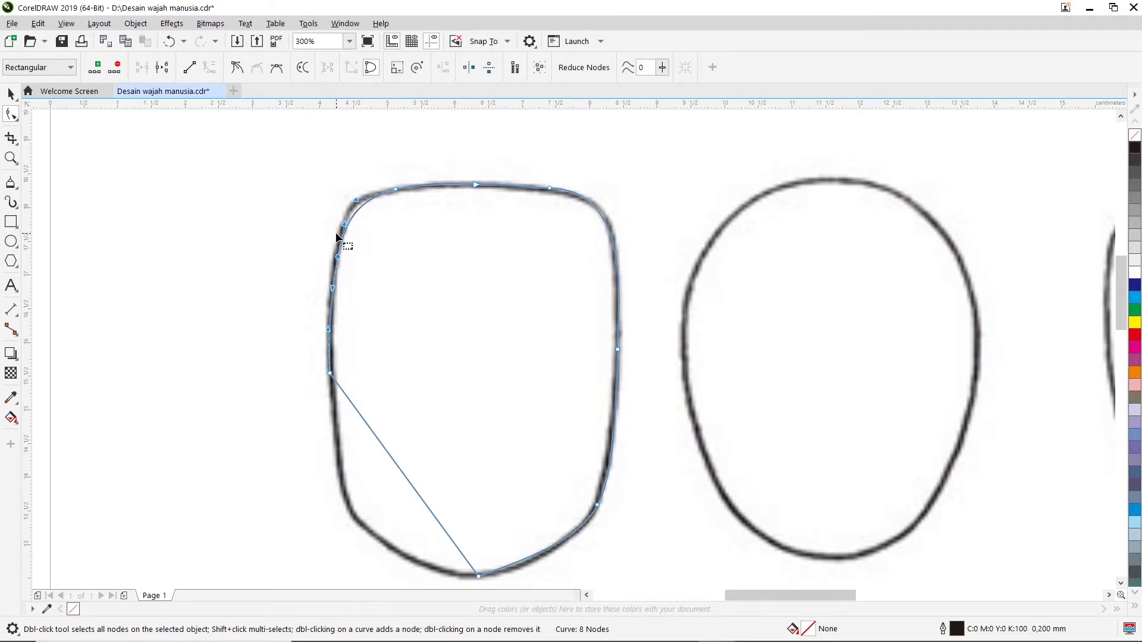
scroll(336, 232, up, 4)
mouse_move(370, 194)
mouse_down()
mouse_move(358, 169)
mouse_move(369, 173)
mouse_move(361, 193)
mouse_up()
scroll(359, 198, down, 4)
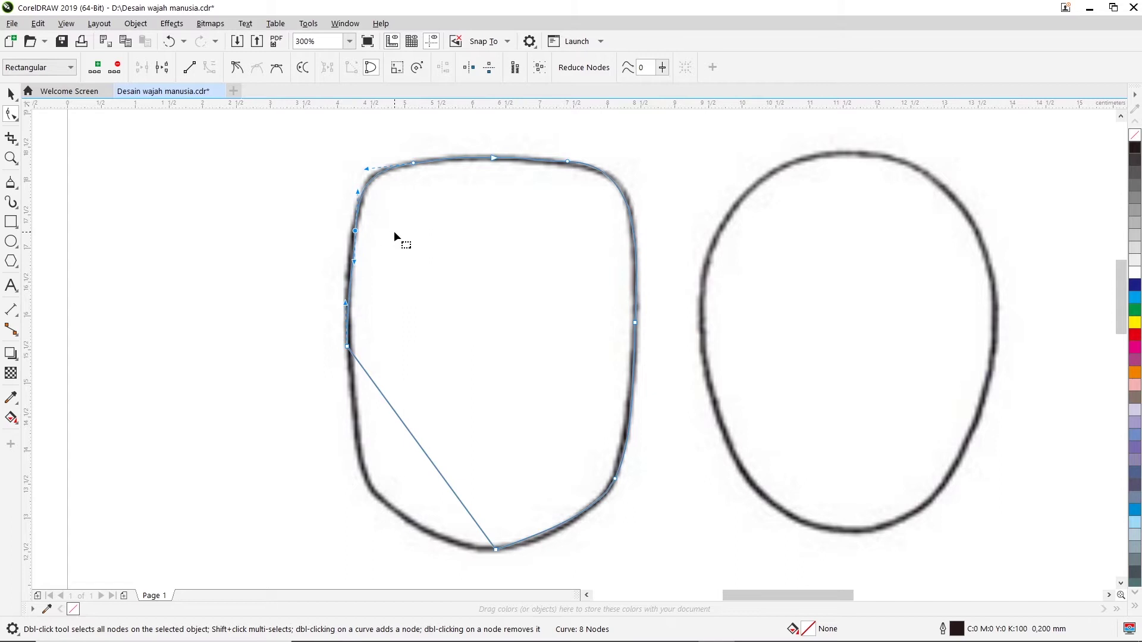
Convert the lower-left segment to a curve and bend it toward the SQUARE face's lower-left outline.
right_click(422, 447)
click(461, 289)
drag(398, 417, 440, 546)
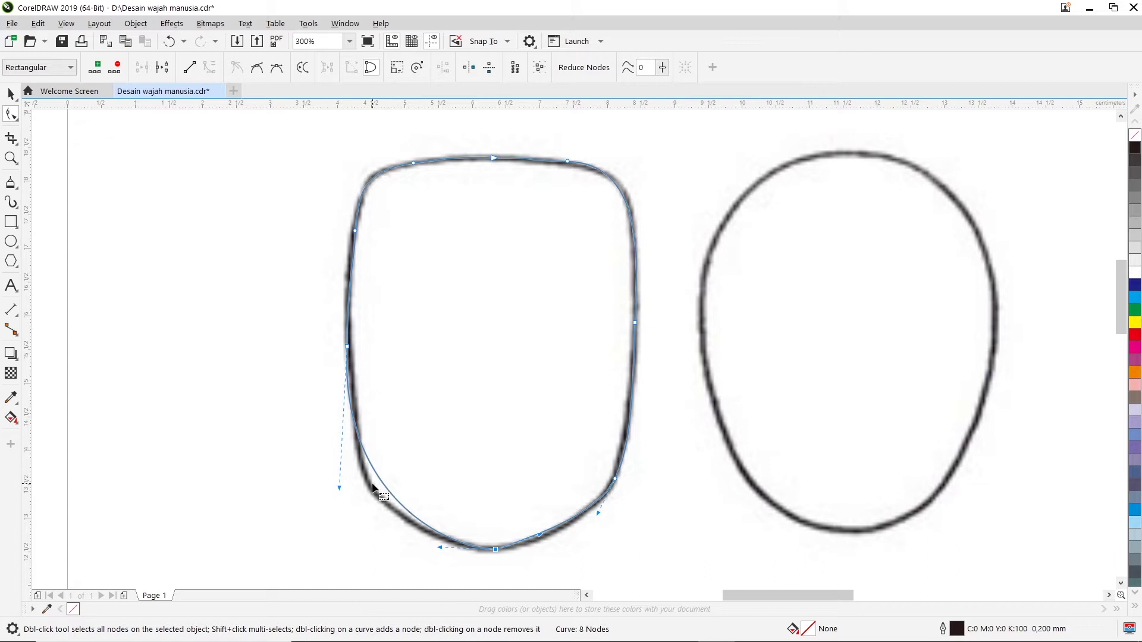
Add a node at the lower-left jaw corner, move it onto the outline and adjust the surrounding handles to match the reference.
double_click(381, 482)
mouse_move(381, 483)
mouse_down()
mouse_move(367, 484)
mouse_move(372, 492)
mouse_up()
drag(406, 539, 413, 530)
drag(345, 405, 352, 405)
drag(346, 465, 349, 462)
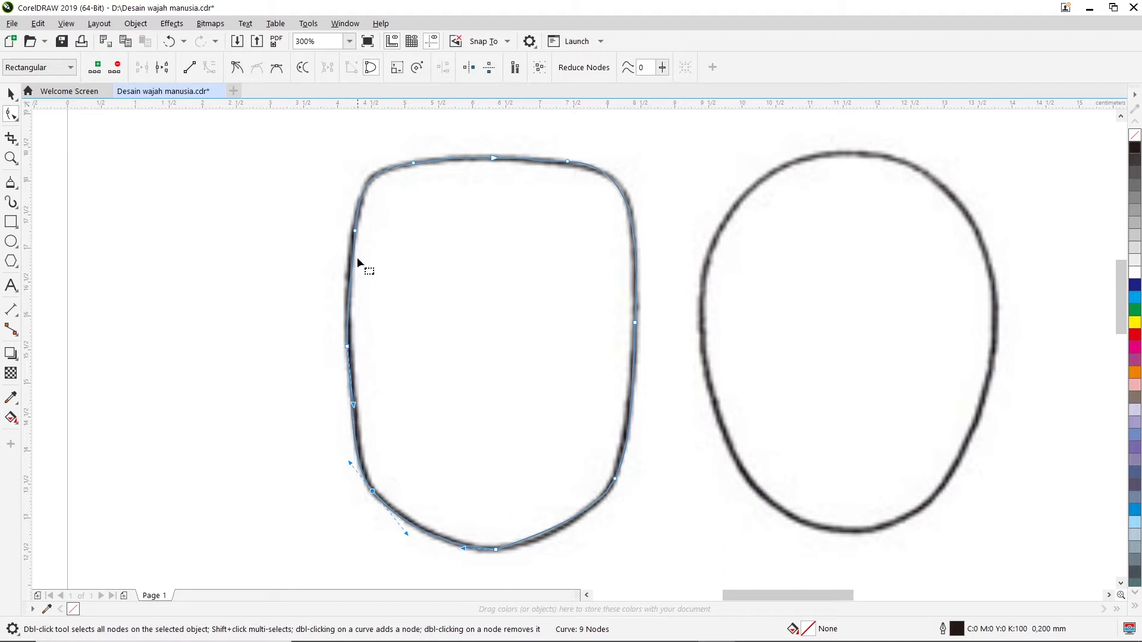
Try removing the middle node on the SQUARE curve's left side, and undo the removal.
double_click(347, 346)
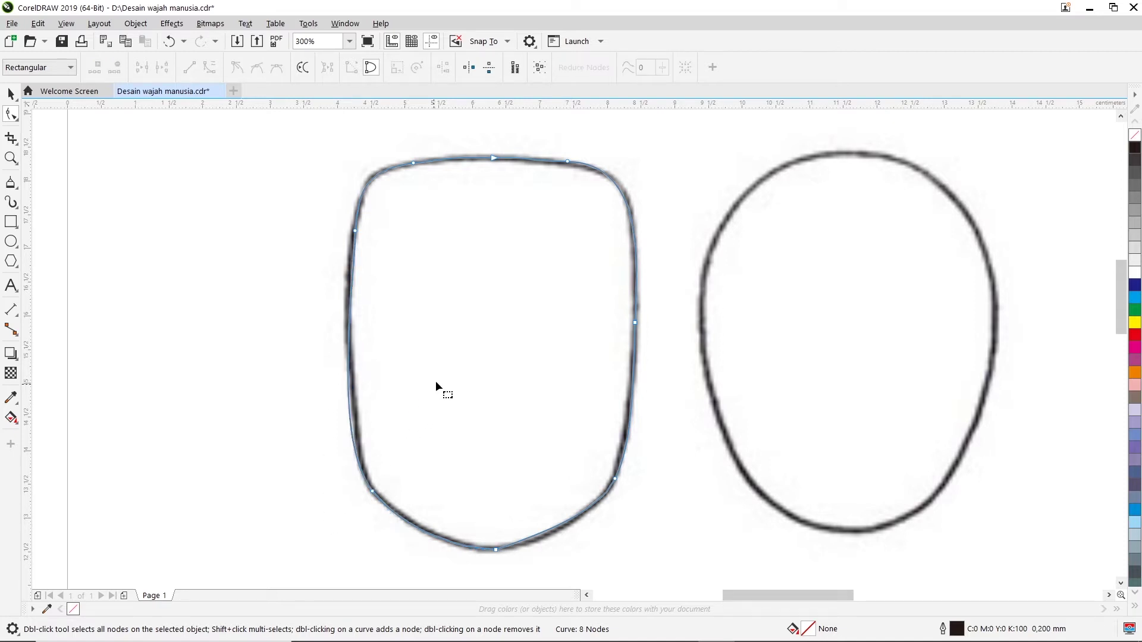
key(ctrl+z)
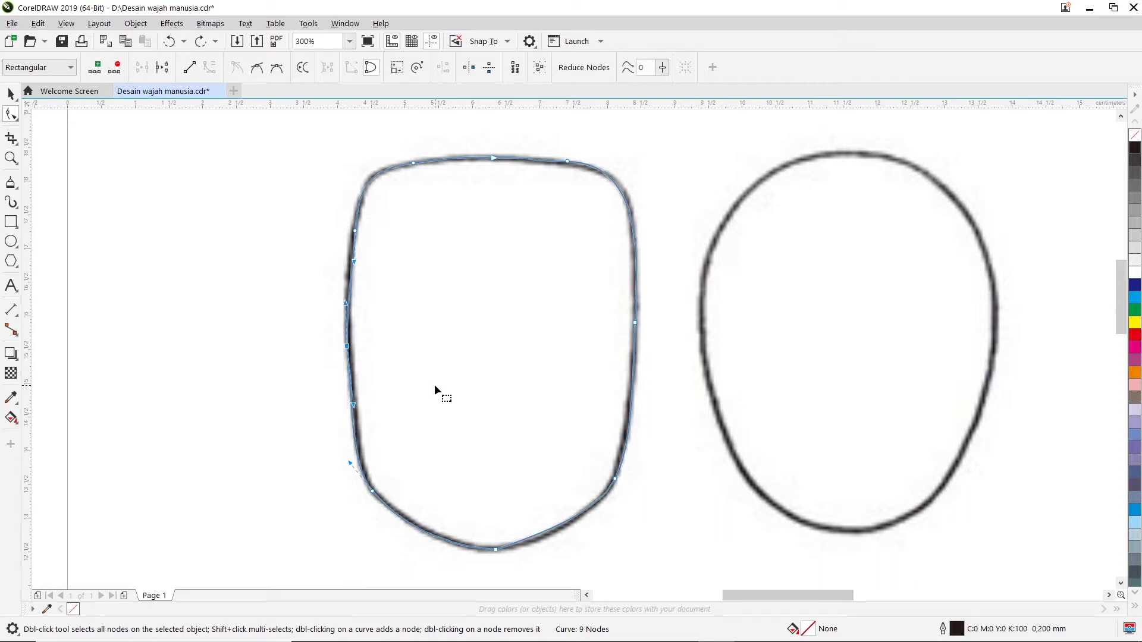
click(439, 403)
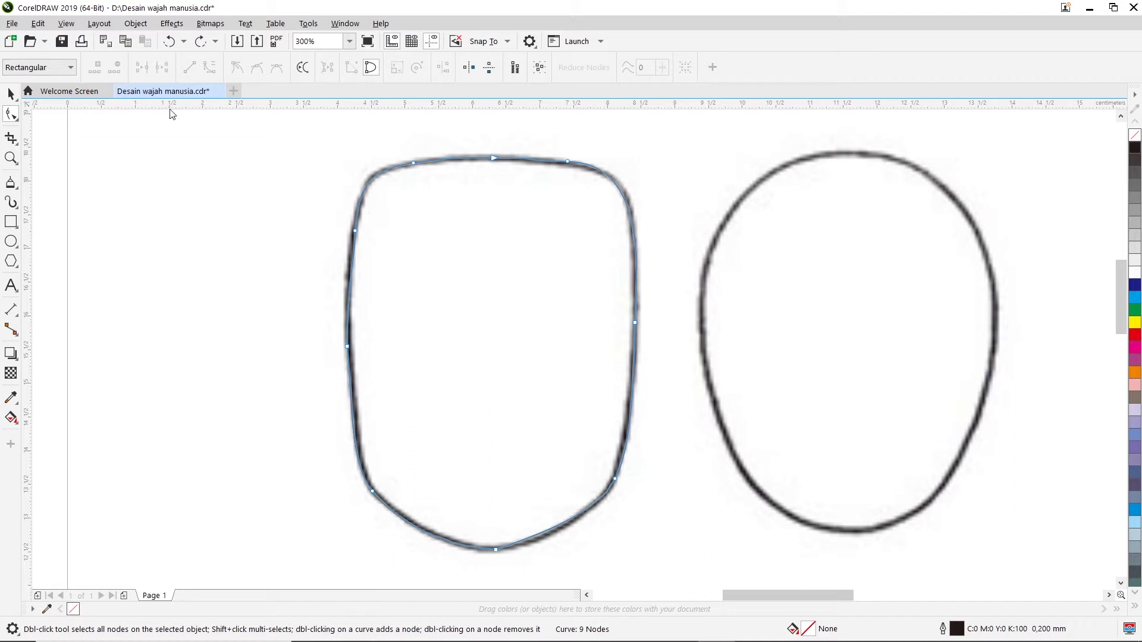
Move the traced SQUARE curve off the reference to check its shape, and undo the move.
click(11, 94)
drag(501, 338, 186, 340)
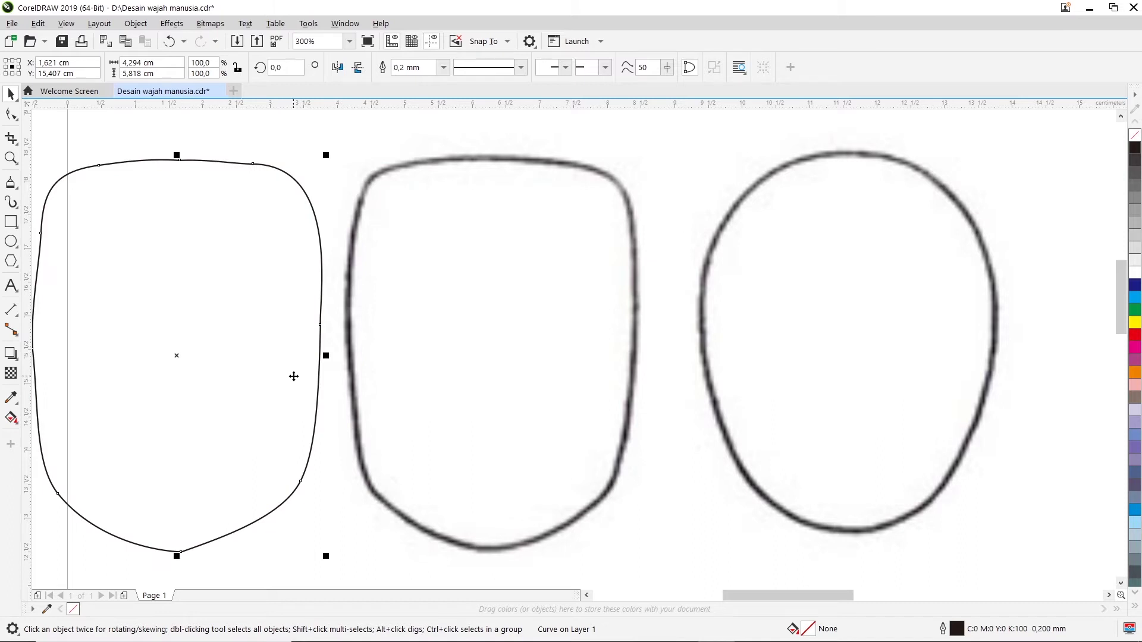
key(ctrl+z)
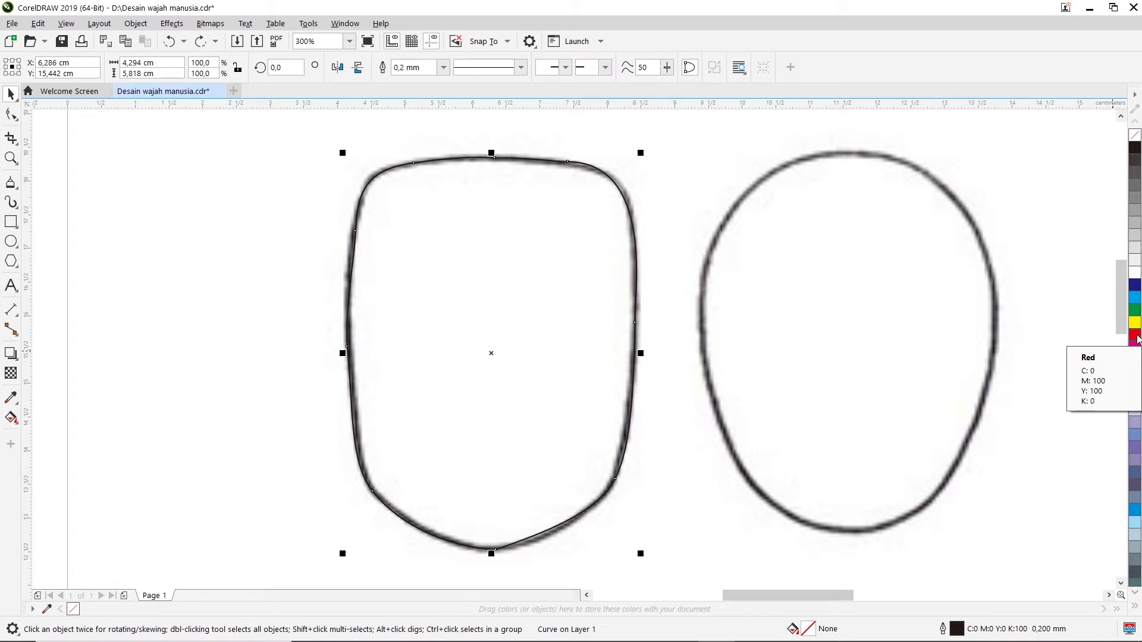
Try red as the SQUARE curve's outline and fill colour, and undo the colour changes.
right_click(1137, 339)
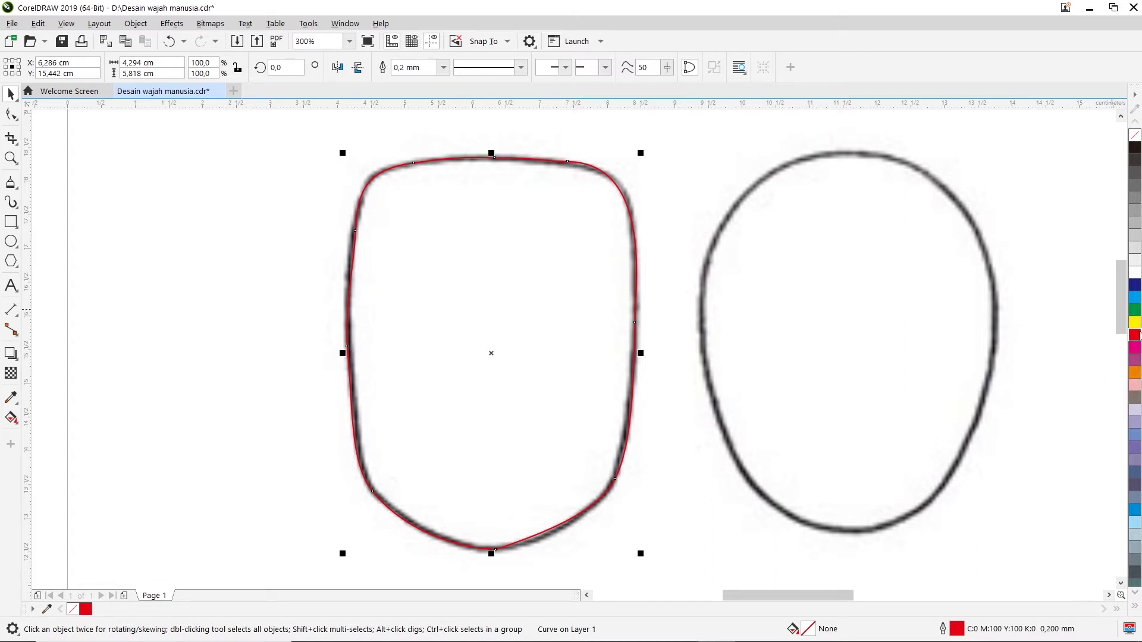
key(ctrl+z)
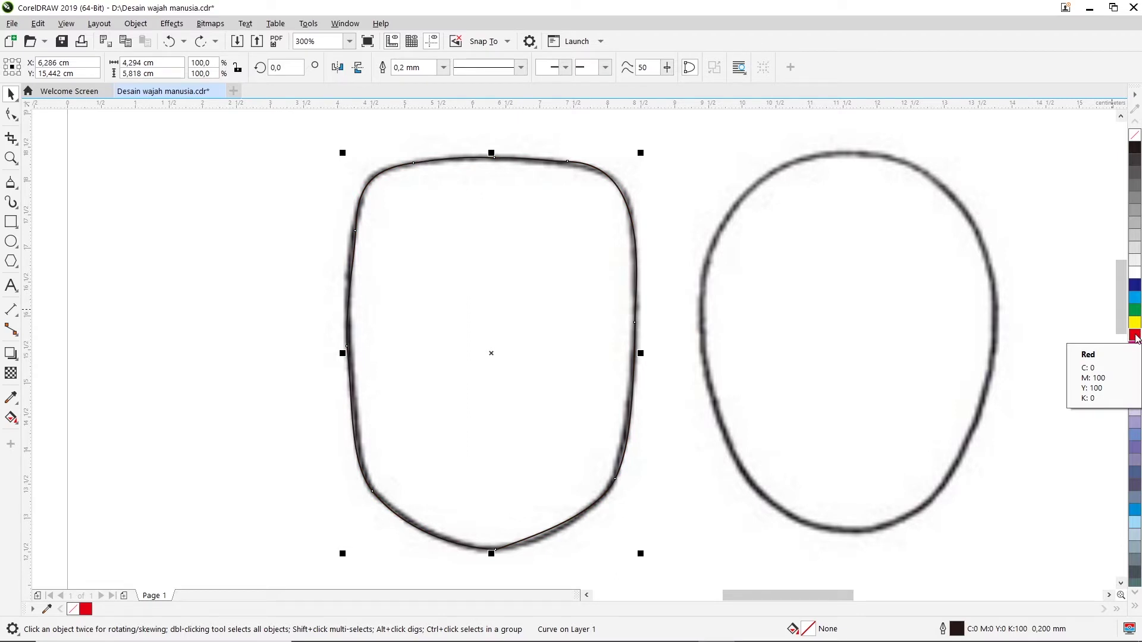
click(1135, 336)
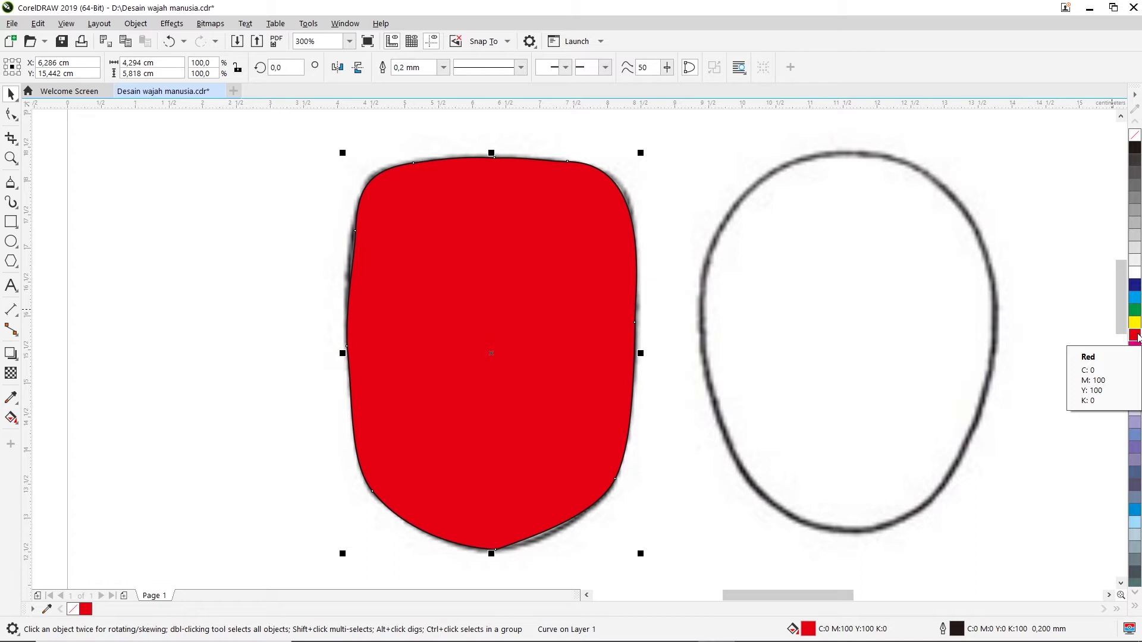
right_click(1136, 337)
key(ctrl+z)
key(ctrl+z)
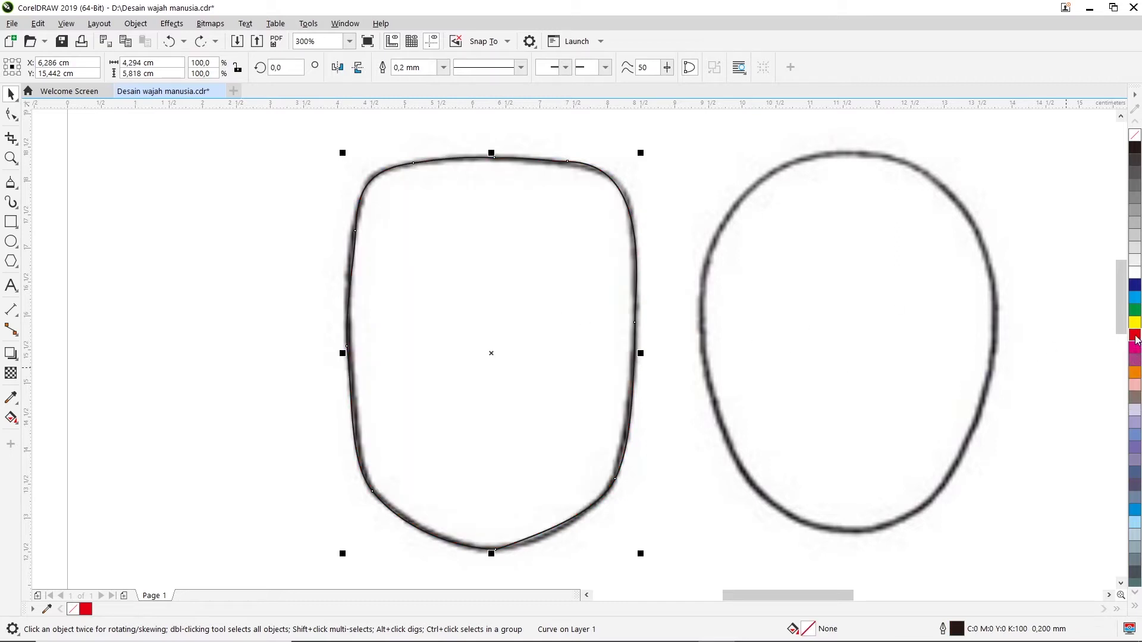
Set the traced SQUARE curve's outline colour to red.
right_click(1136, 338)
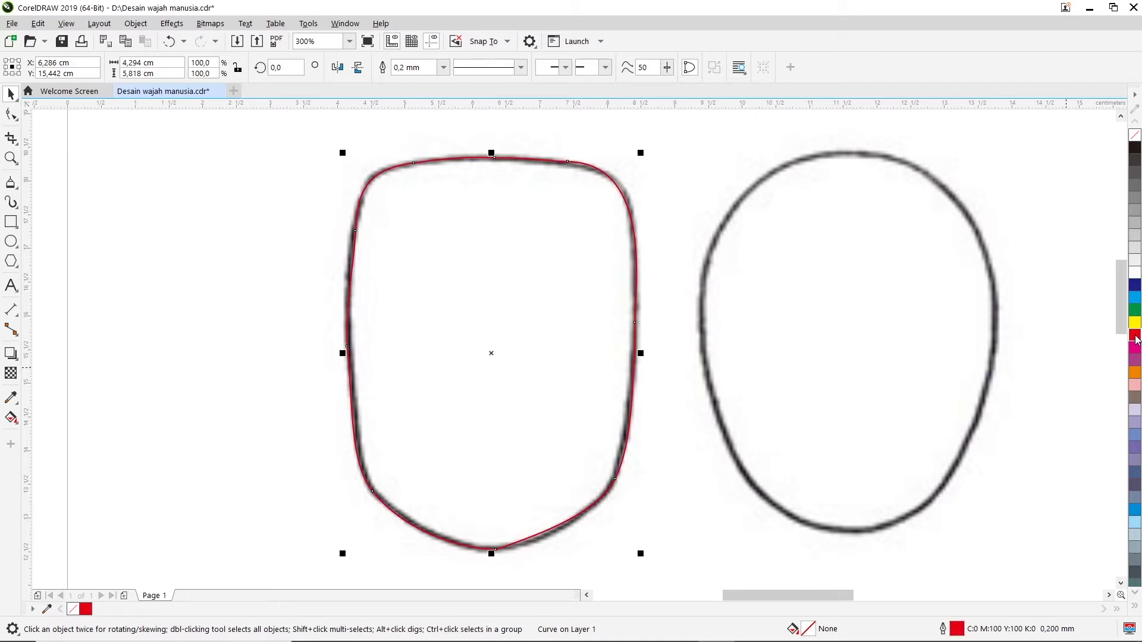
scroll(623, 356, down, 2)
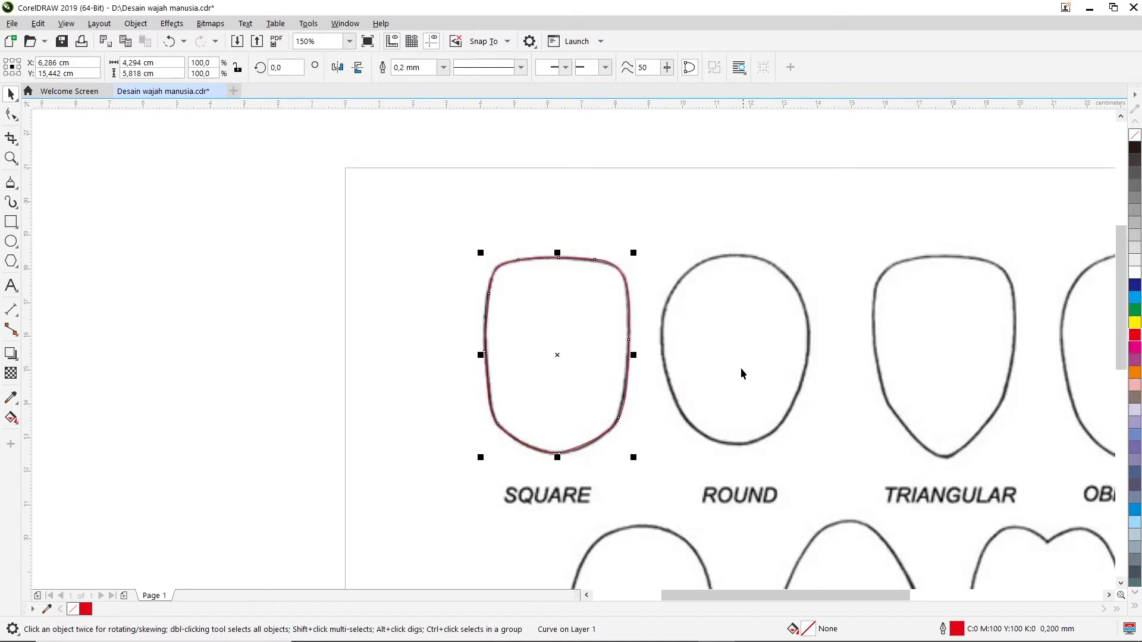
scroll(754, 470, down, 2)
click(1109, 595)
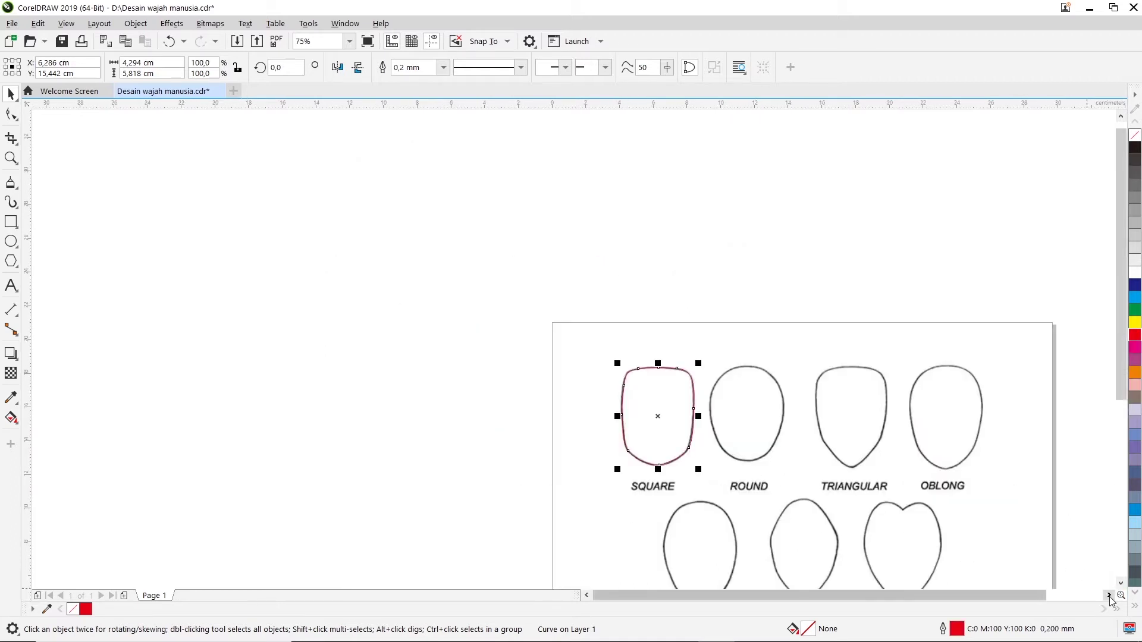
click(1121, 582)
click(1122, 583)
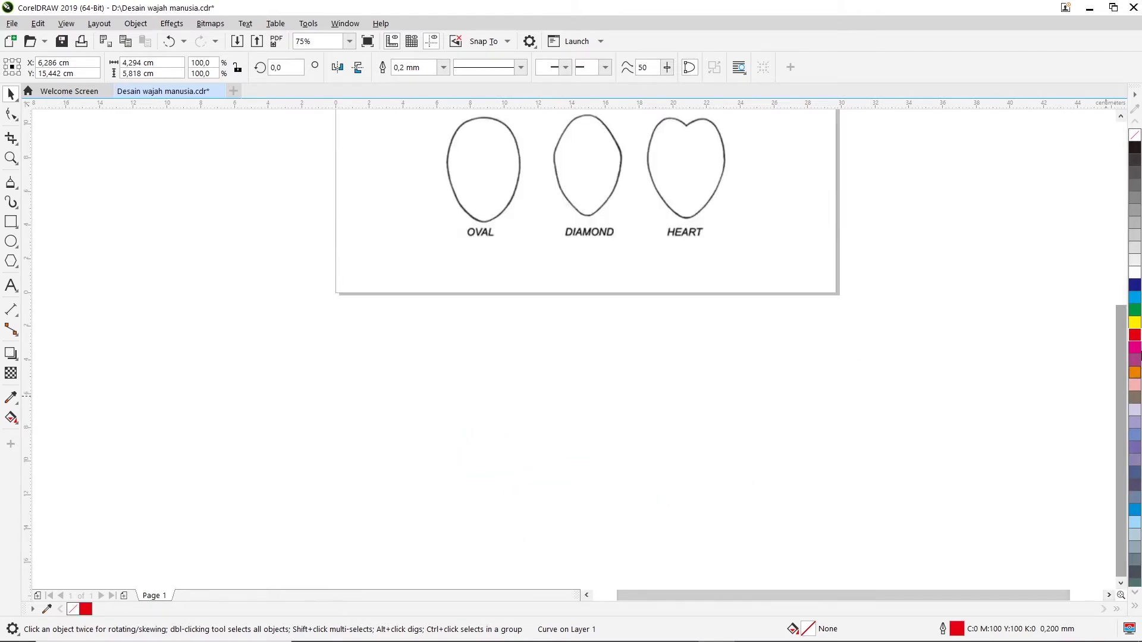
drag(1122, 291, 1122, 203)
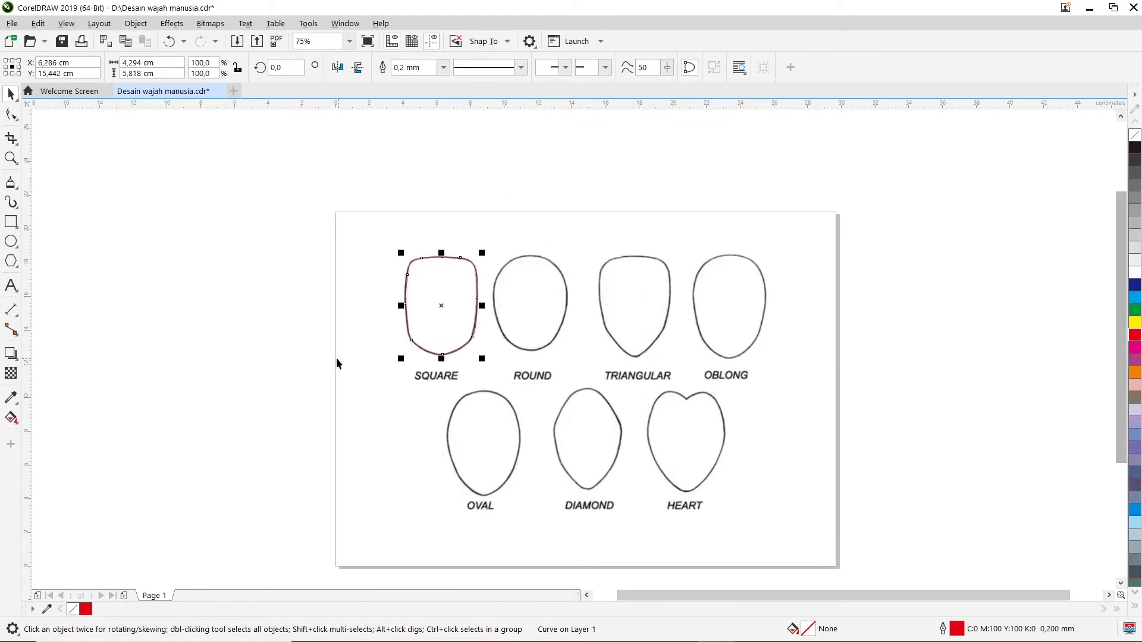
Create the artistic text "Square" and place it over the SQUARE label below the traced face.
scroll(402, 326, up, 2)
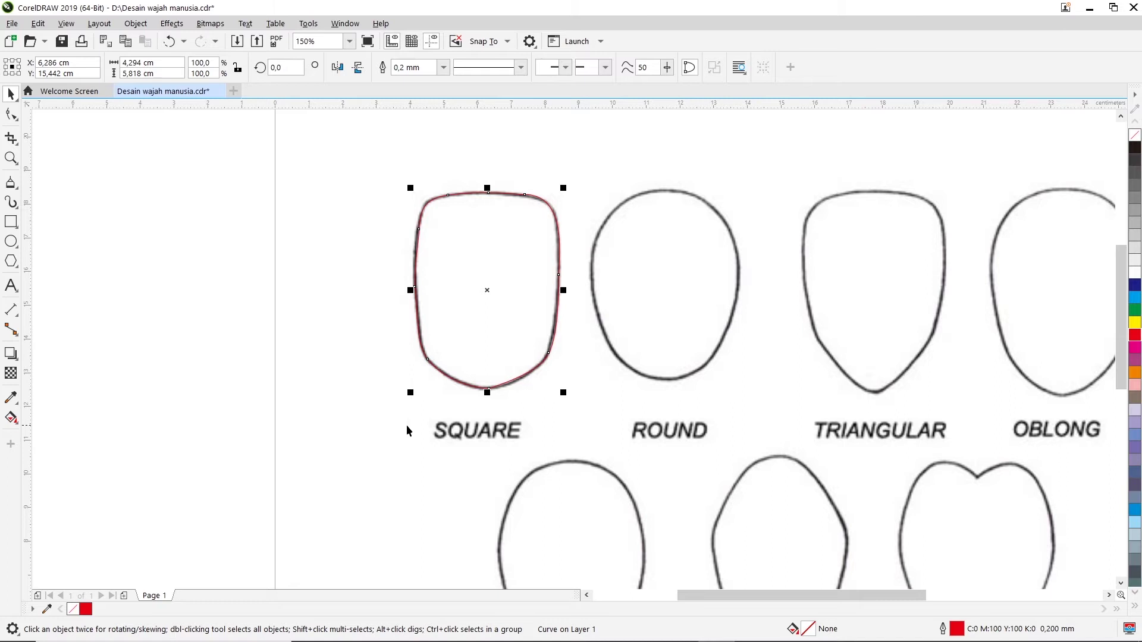
click(11, 286)
click(208, 244)
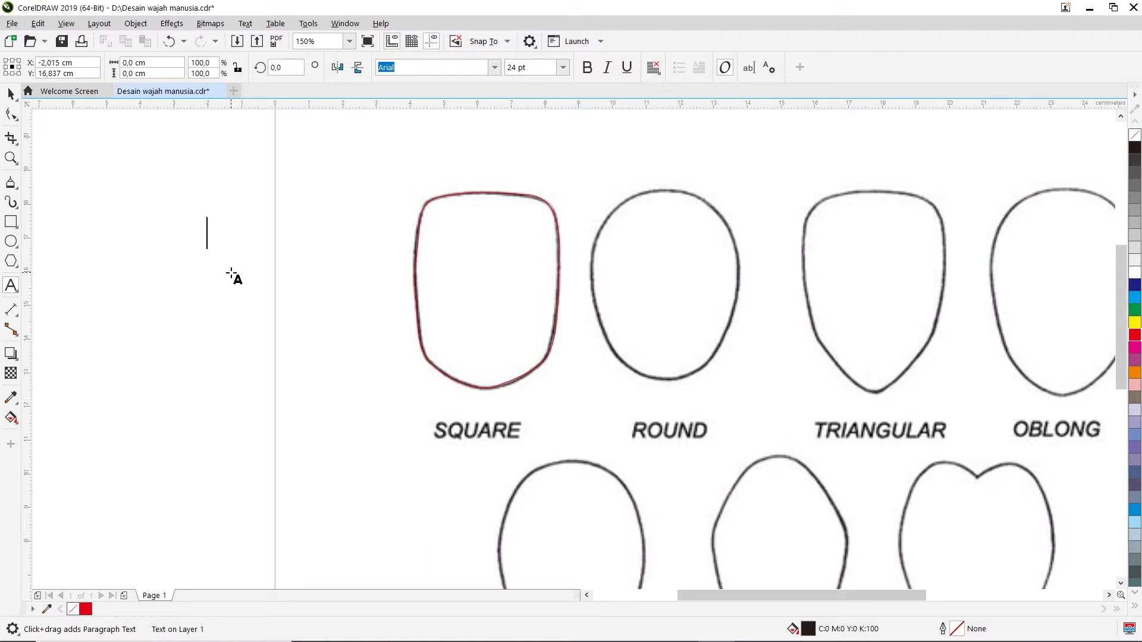
text(Sq)
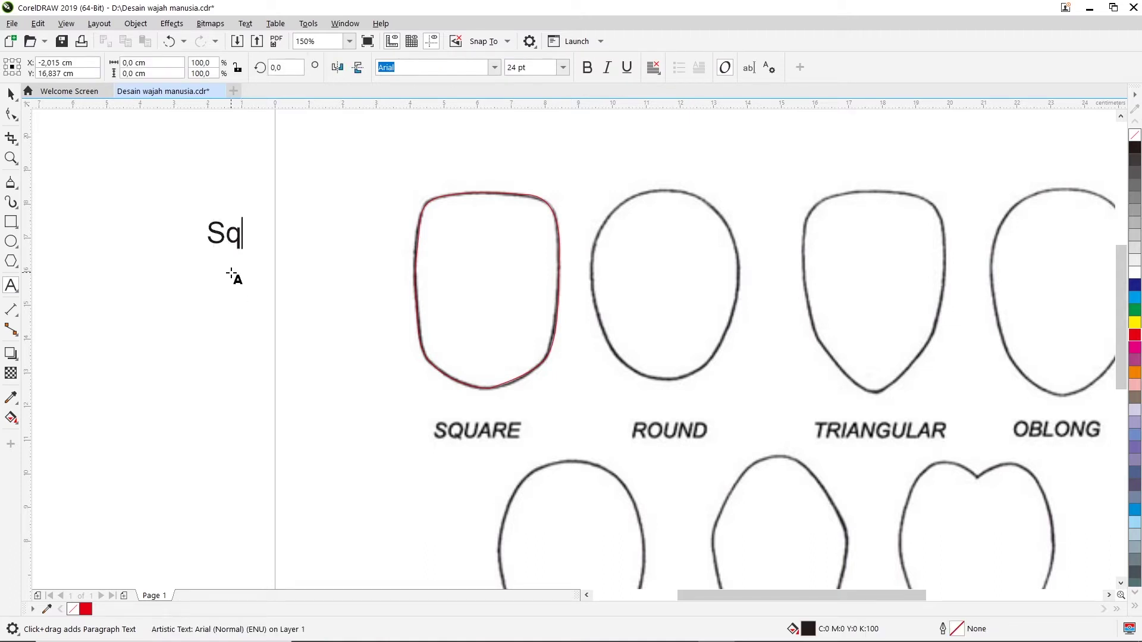
text(uare)
click(11, 95)
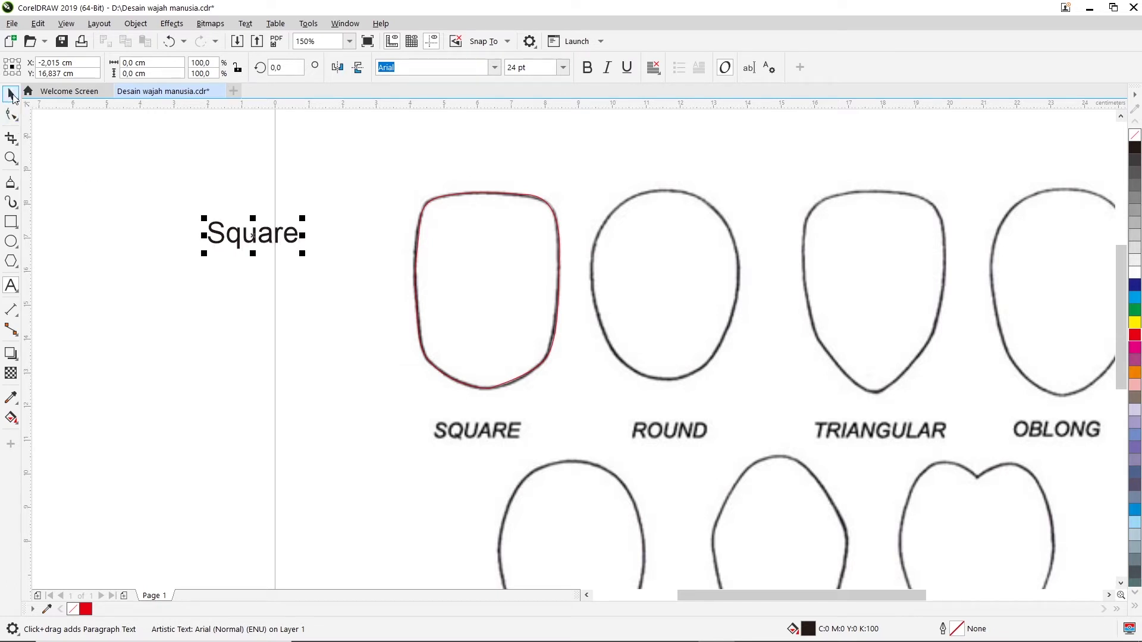
drag(254, 234, 486, 424)
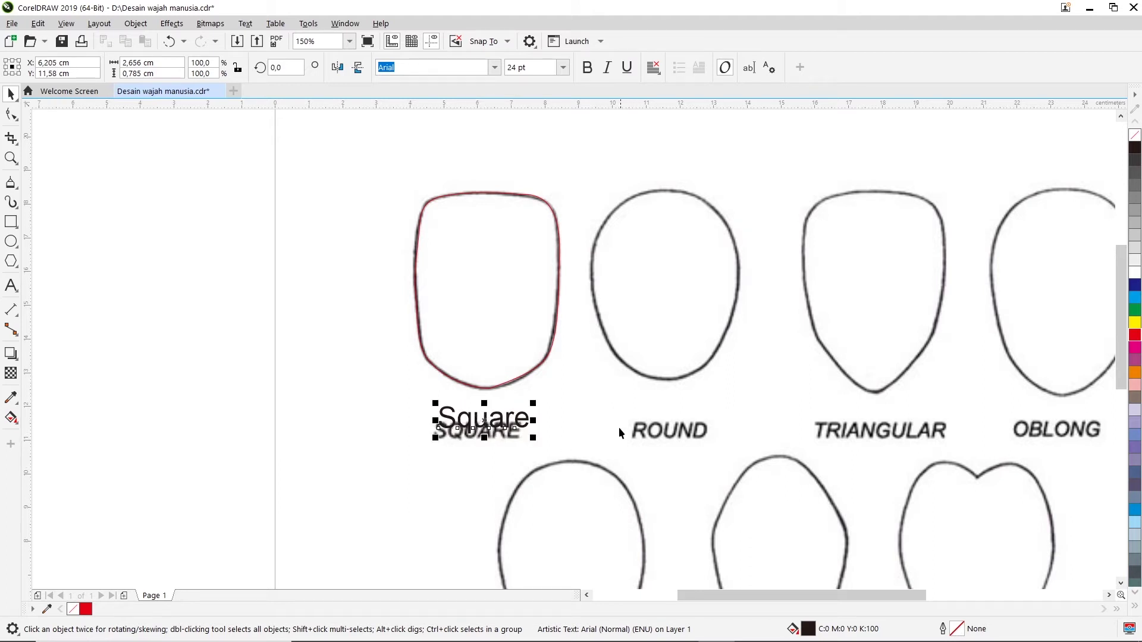
click(609, 399)
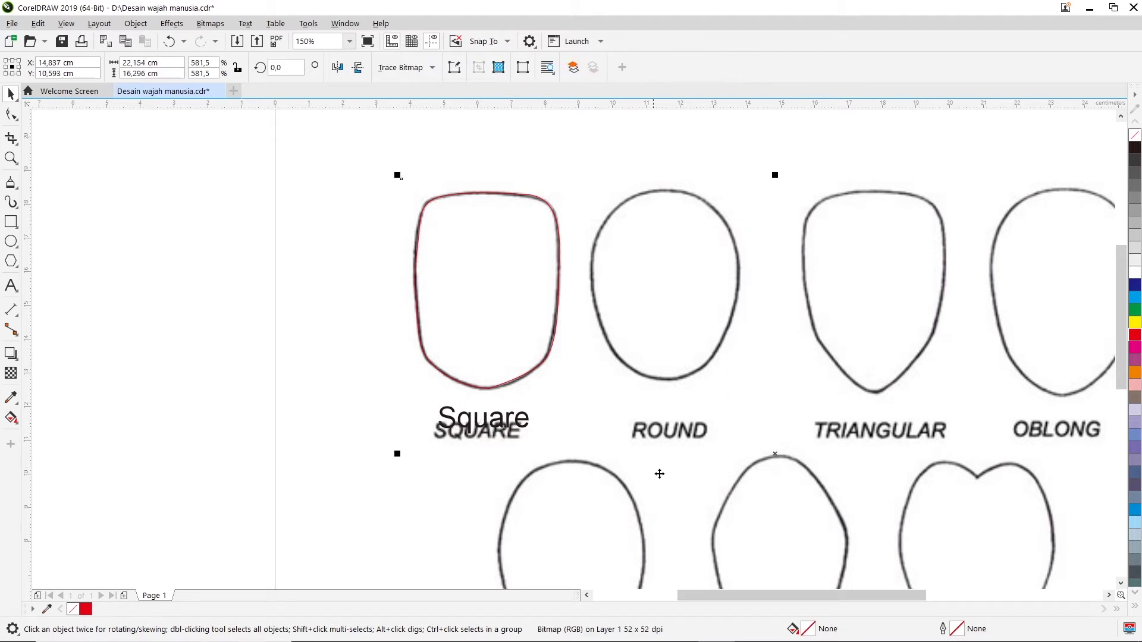
Draw a closed four-point shape with straight segments, about 4.3 by 5.7 cm, touching the ROUND face's top, sides and chin.
click(1109, 595)
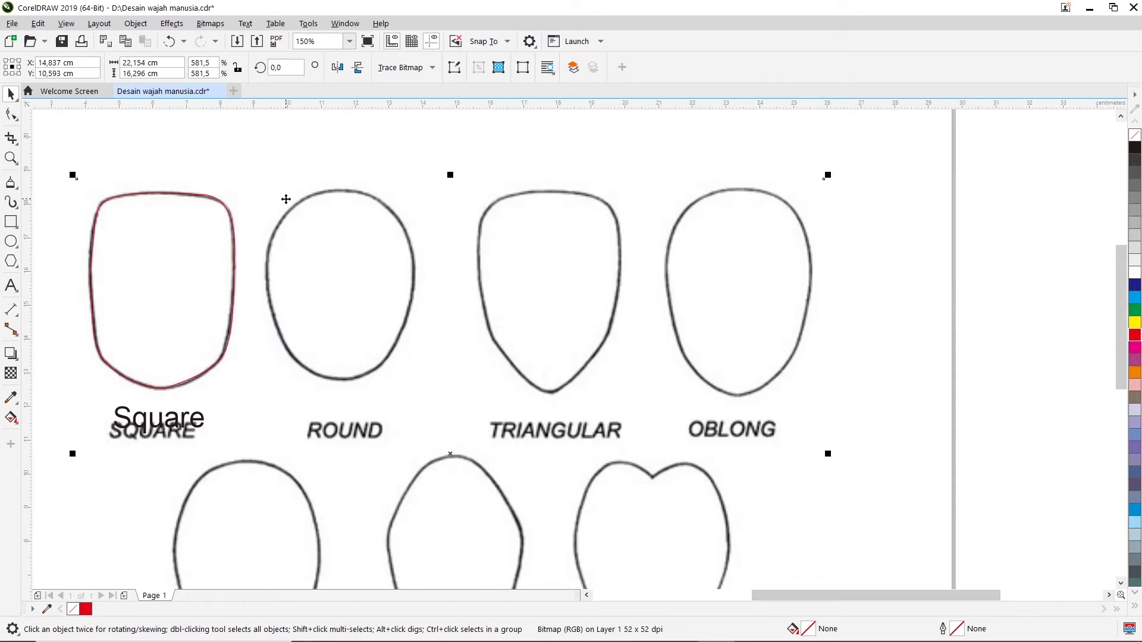
click(11, 184)
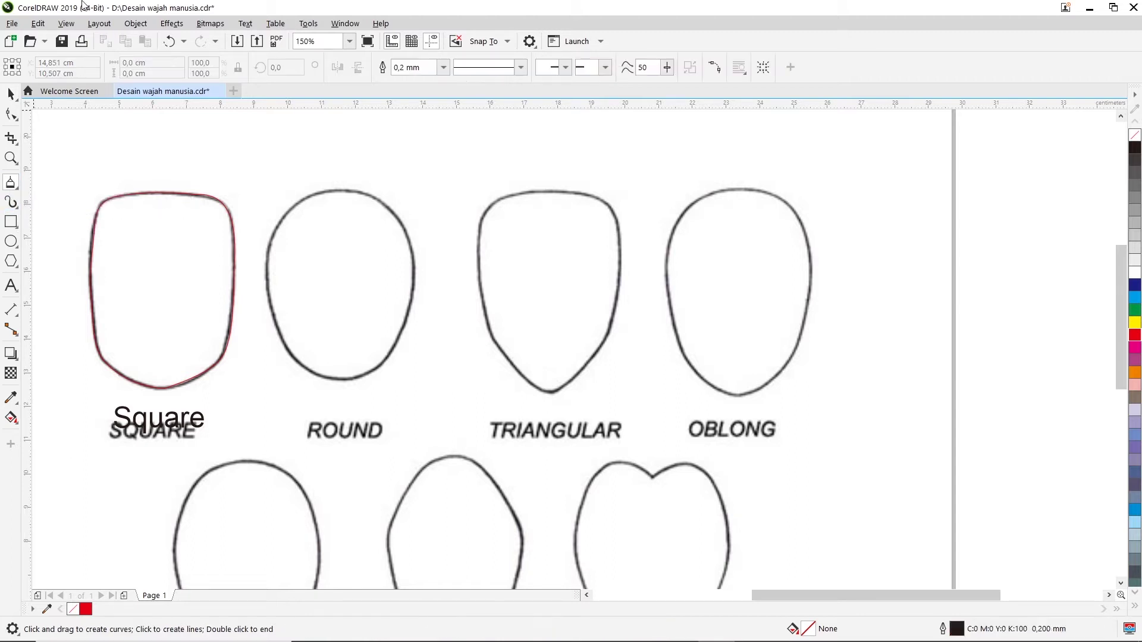
click(339, 190)
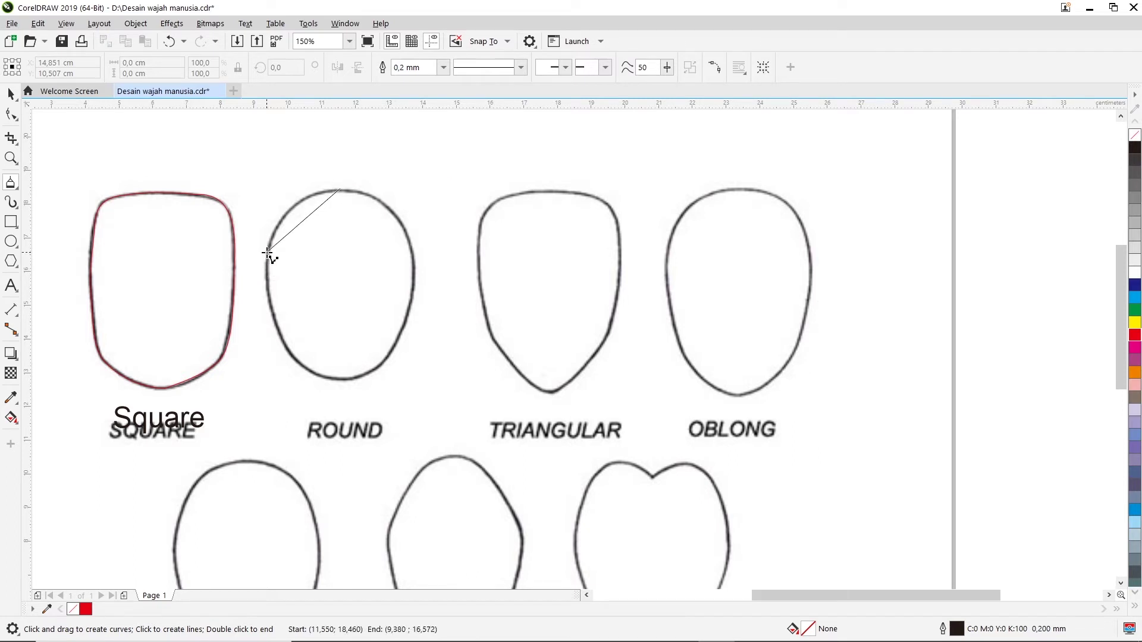
click(269, 271)
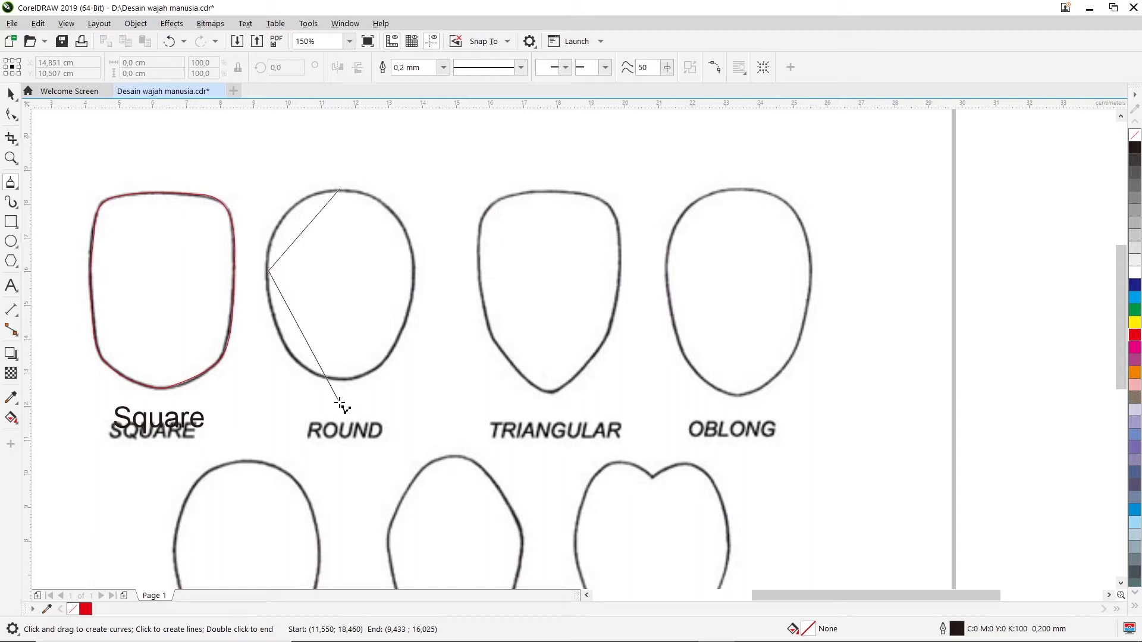
click(339, 379)
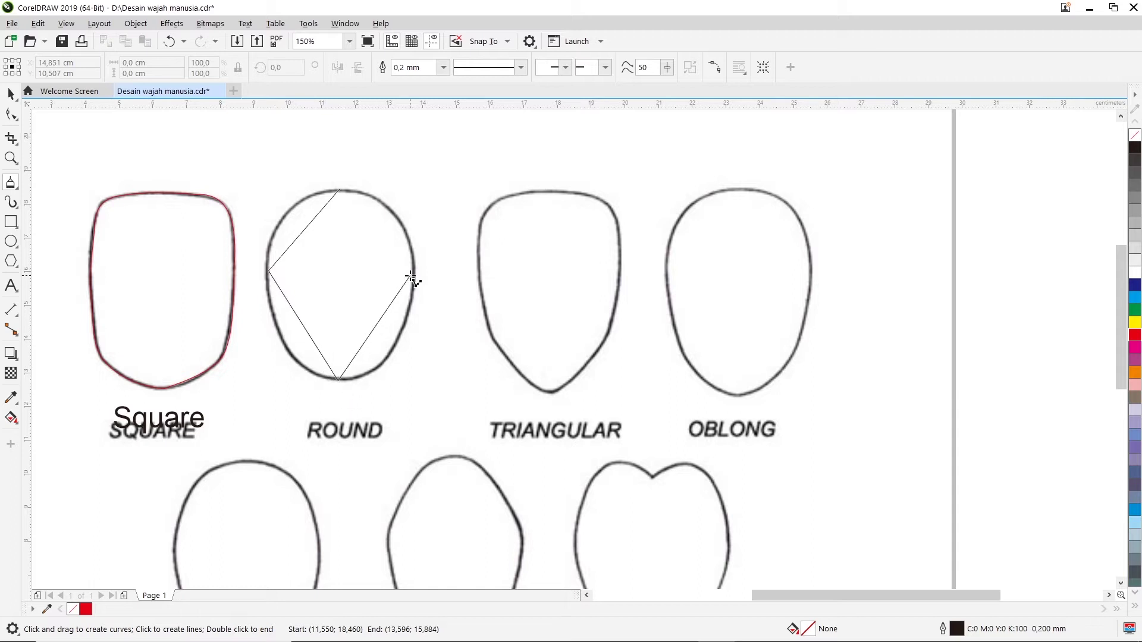
click(414, 279)
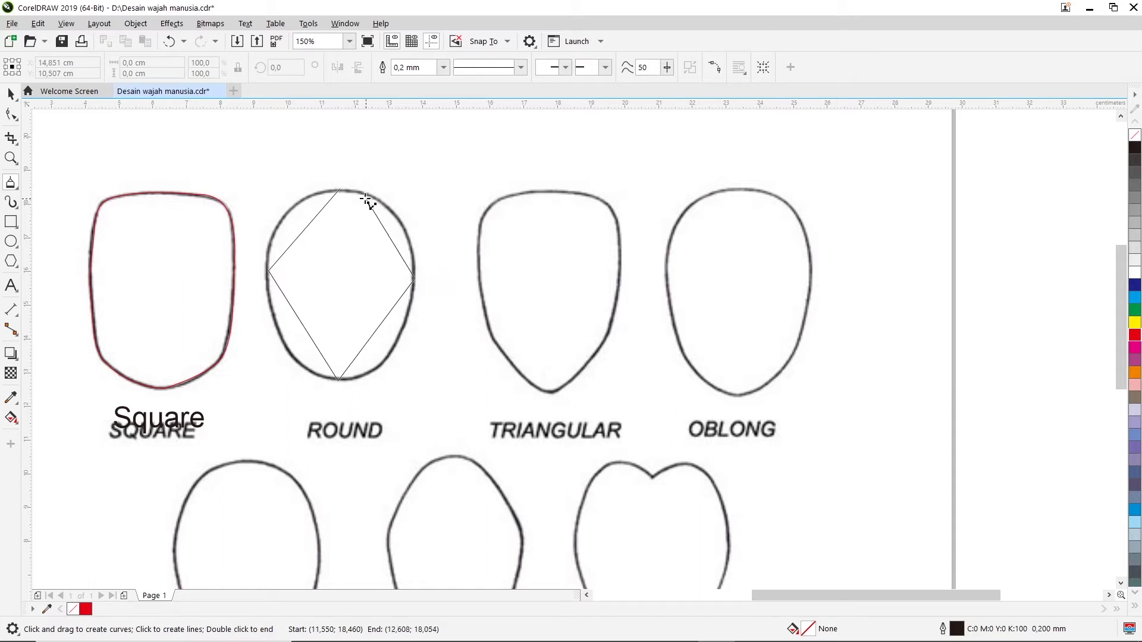
click(341, 189)
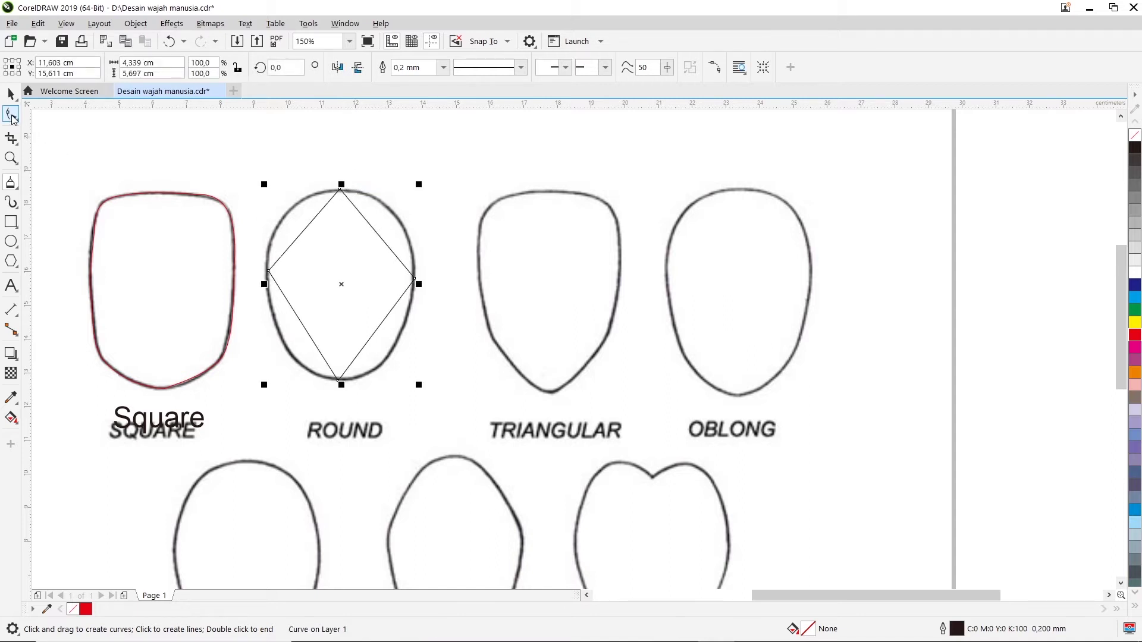
Convert the two right segments of the ROUND four-point shape to curves and bend them onto the face outline.
click(10, 114)
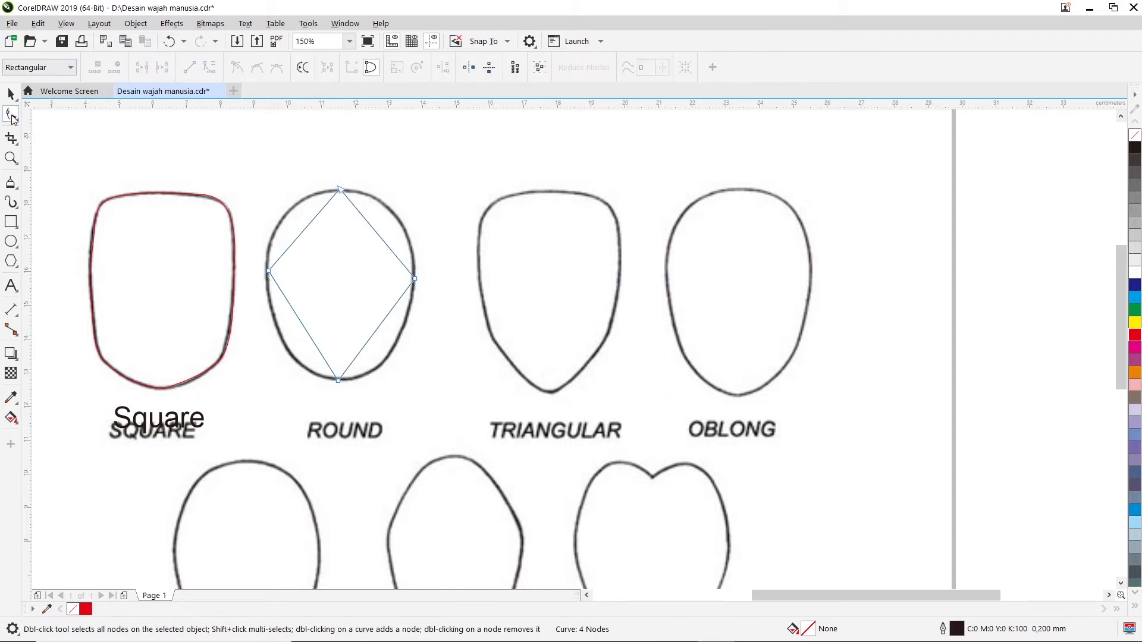
right_click(379, 236)
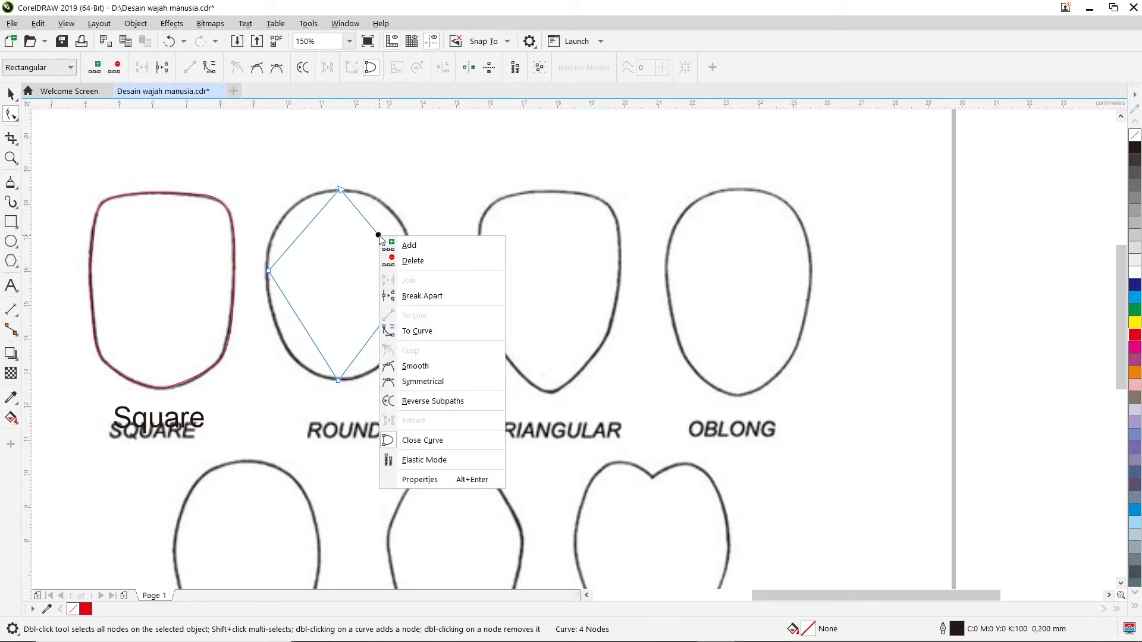
click(414, 337)
drag(364, 218, 418, 195)
mouse_move(391, 250)
mouse_down()
mouse_move(411, 238)
mouse_move(401, 258)
mouse_move(412, 254)
mouse_up()
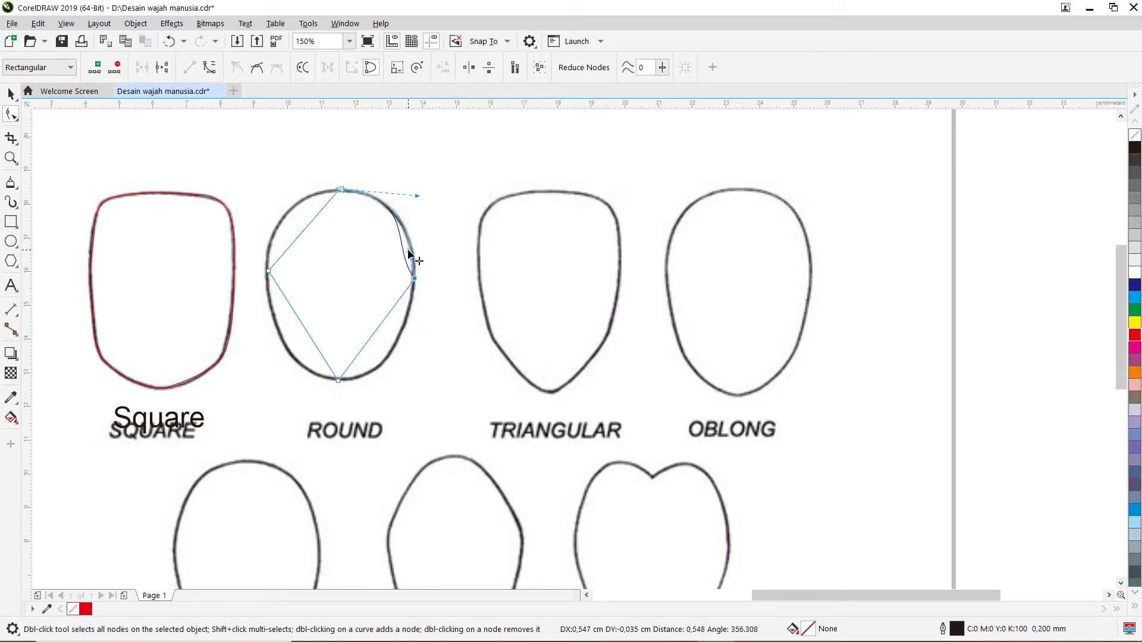
drag(416, 196, 414, 197)
right_click(376, 327)
click(433, 413)
drag(390, 311, 371, 378)
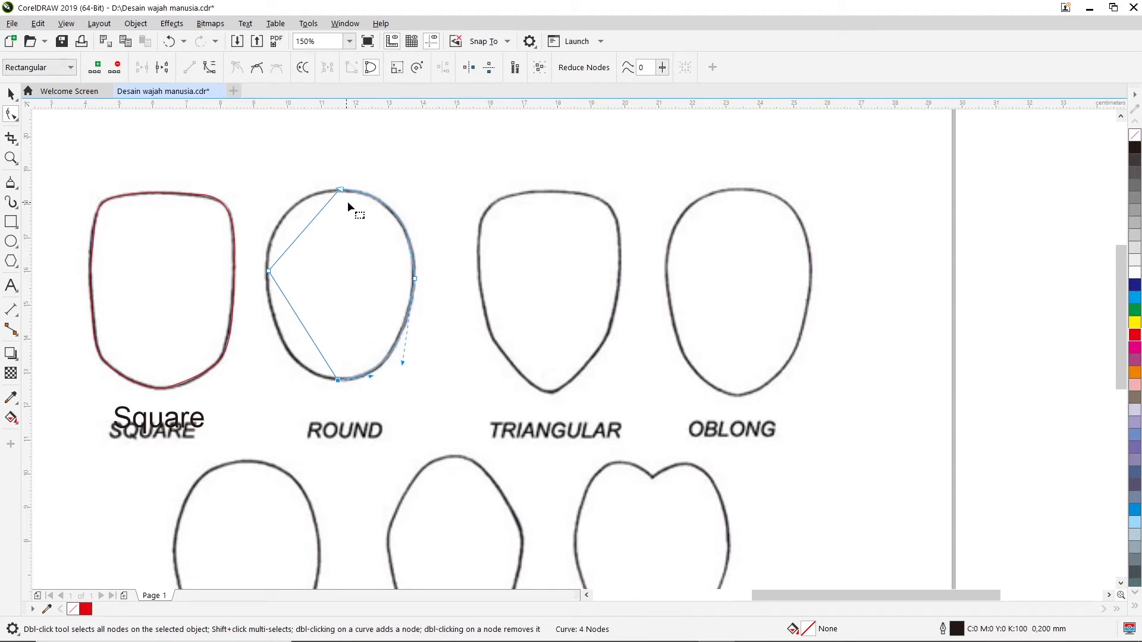
Convert the ROUND shape's two left segments to curves fitted to the face outline, and set its outline colour to red.
right_click(311, 224)
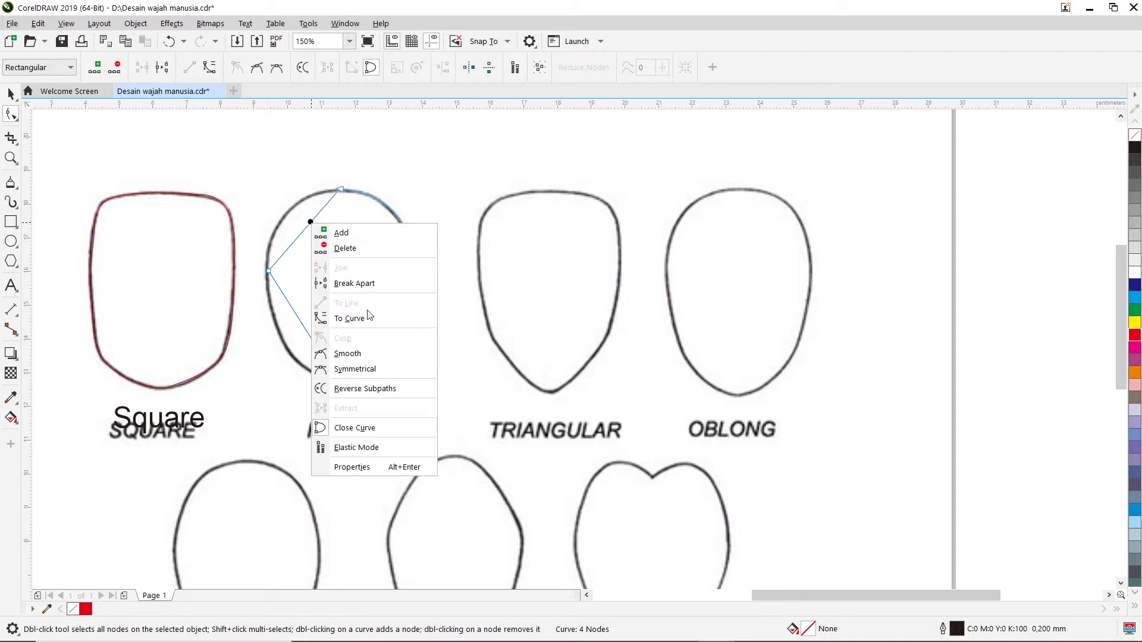
click(367, 319)
drag(316, 221, 277, 206)
drag(291, 244, 266, 251)
right_click(308, 337)
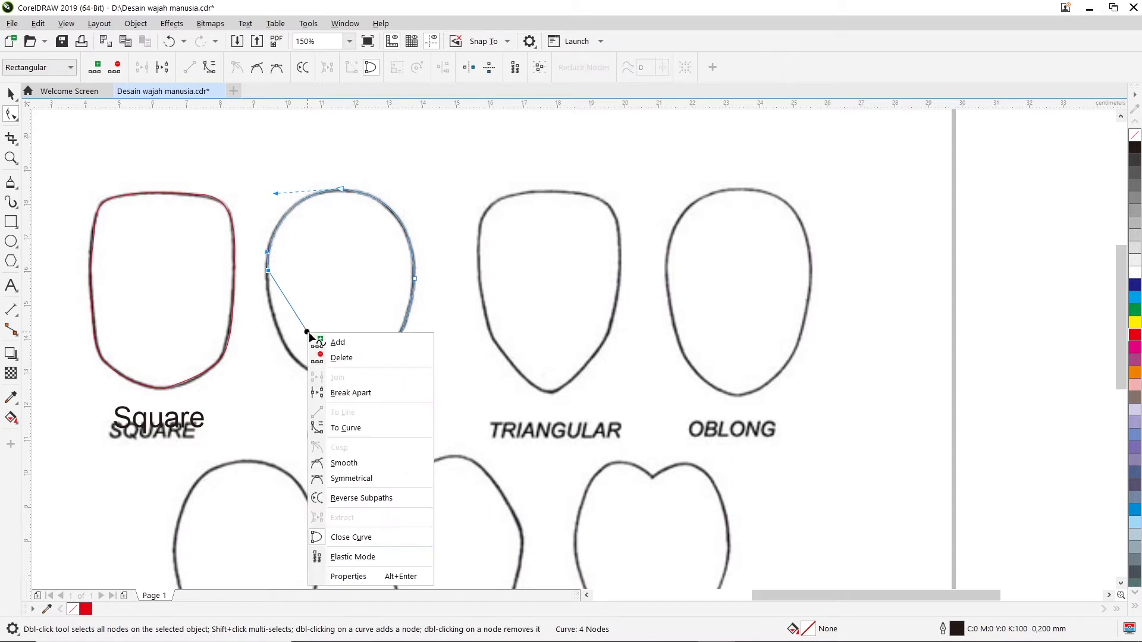
click(364, 430)
drag(292, 308, 311, 377)
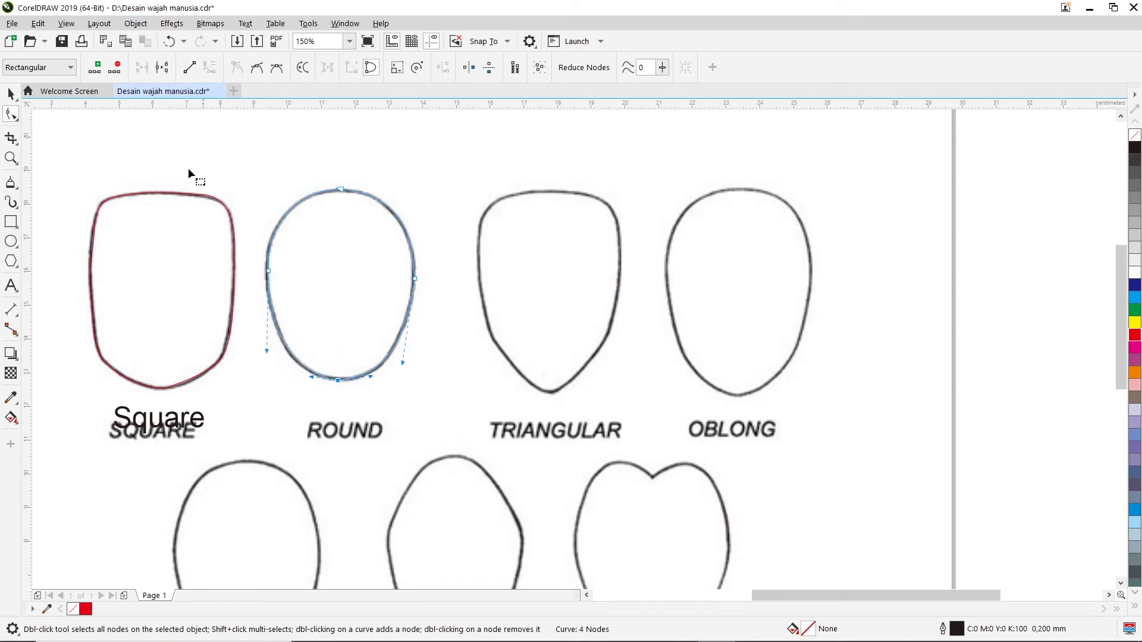
click(11, 93)
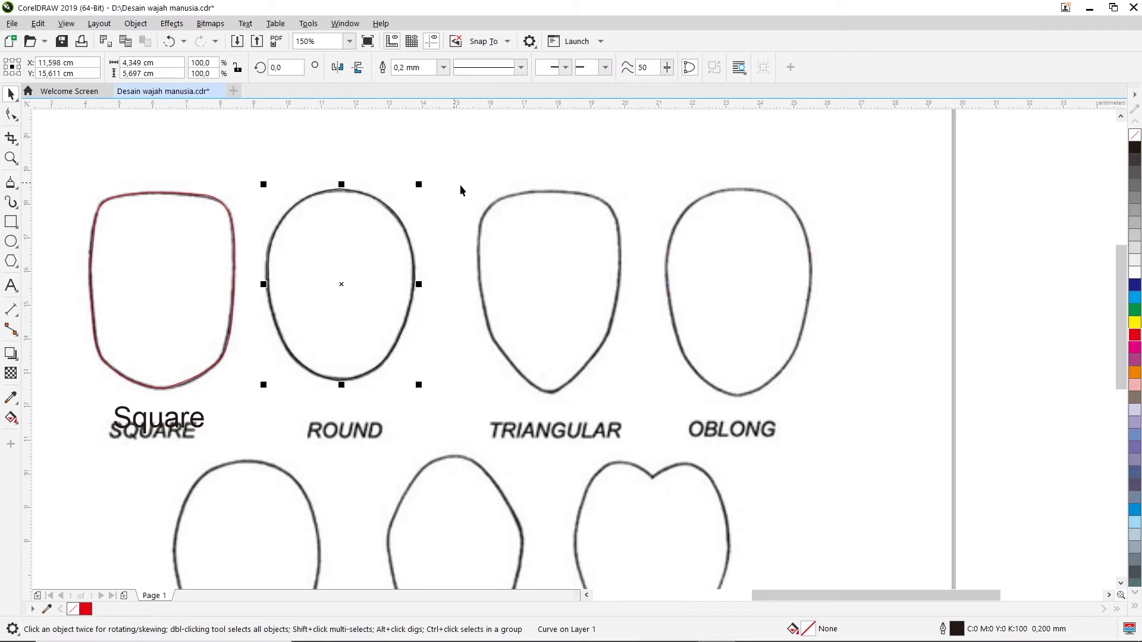
right_click(1135, 337)
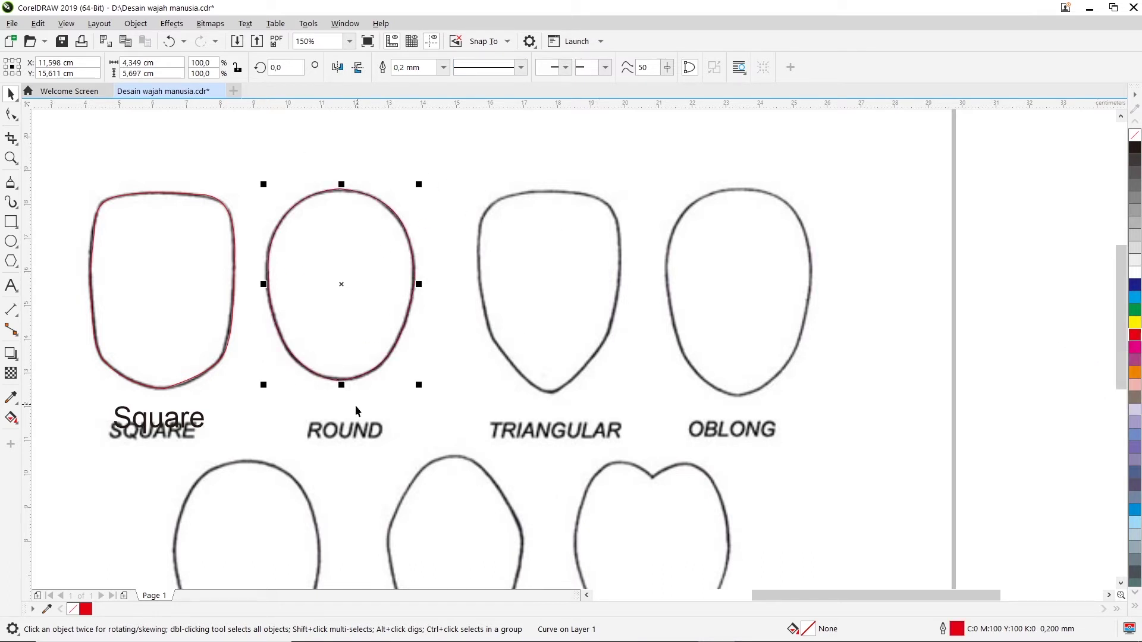
Create the artistic text "Round" and place it over the ROUND label below the traced face.
click(11, 285)
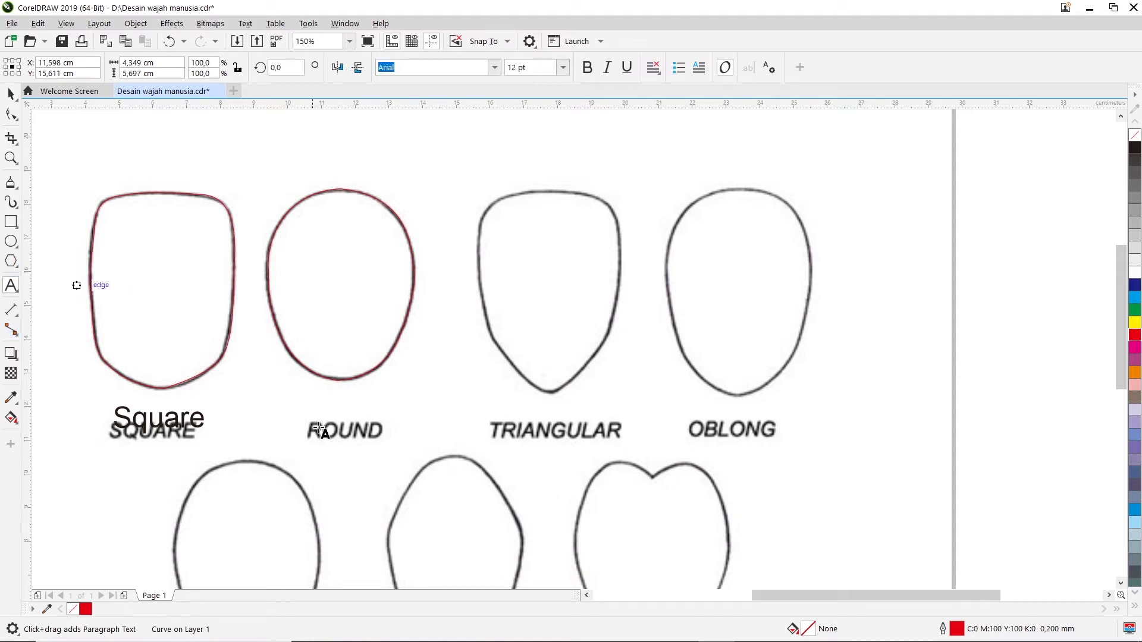
click(292, 404)
text(Roun)
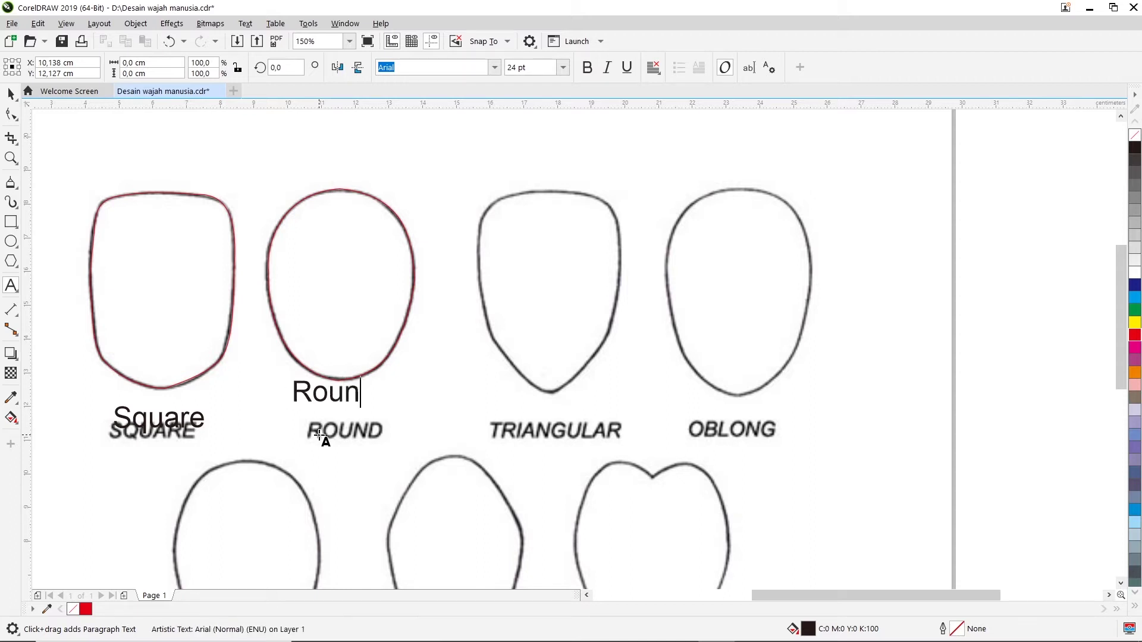
text(d)
key(Escape)
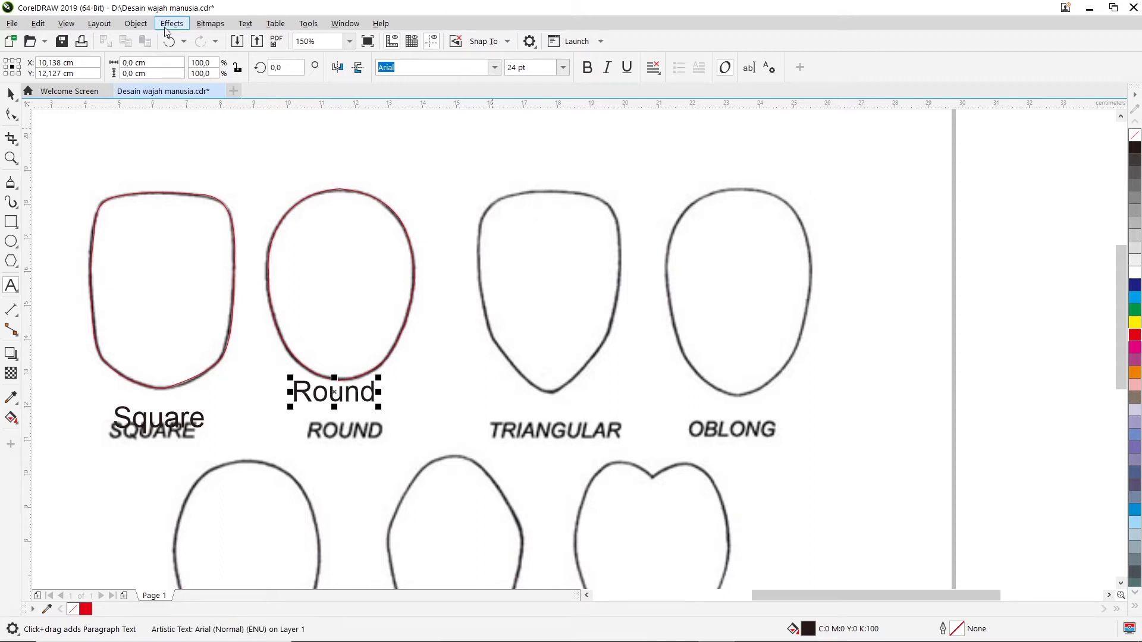
click(10, 95)
drag(334, 394, 339, 424)
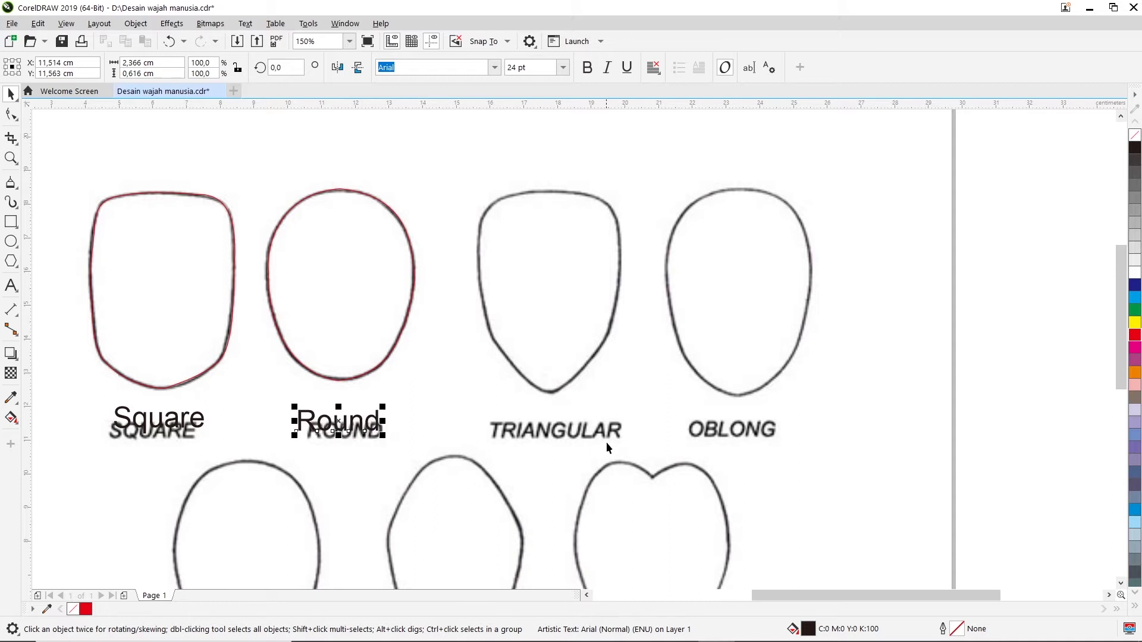
Draw a closed four-point shape with straight segments, about 4.1 by 6.0 cm, touching the TRIANGULAR face's top, sides and chin.
click(614, 423)
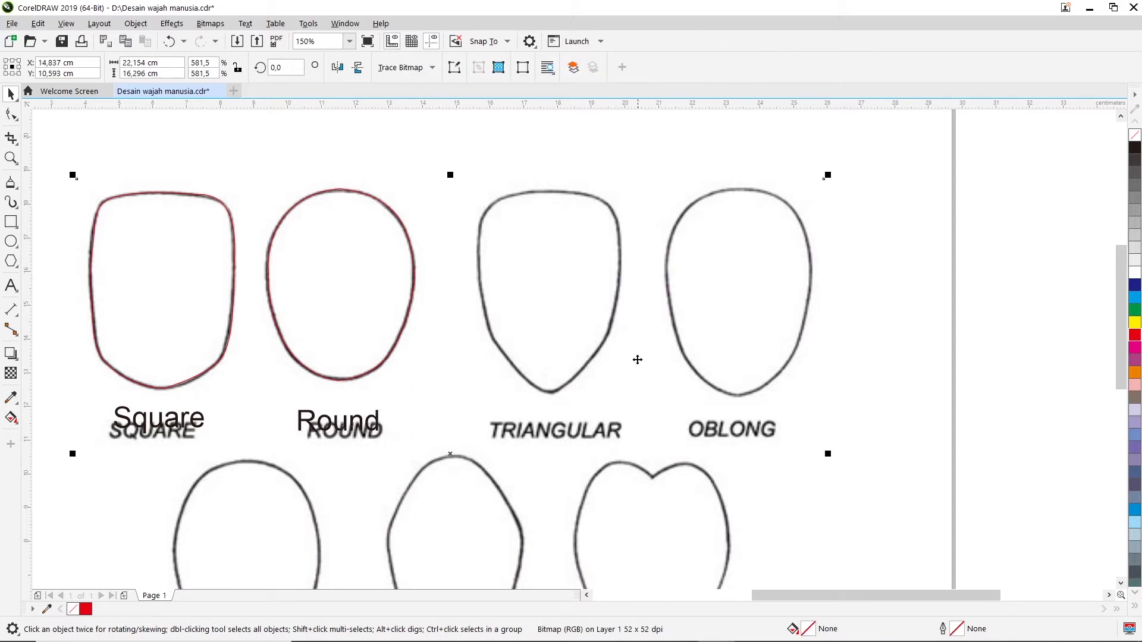
click(1110, 595)
click(587, 595)
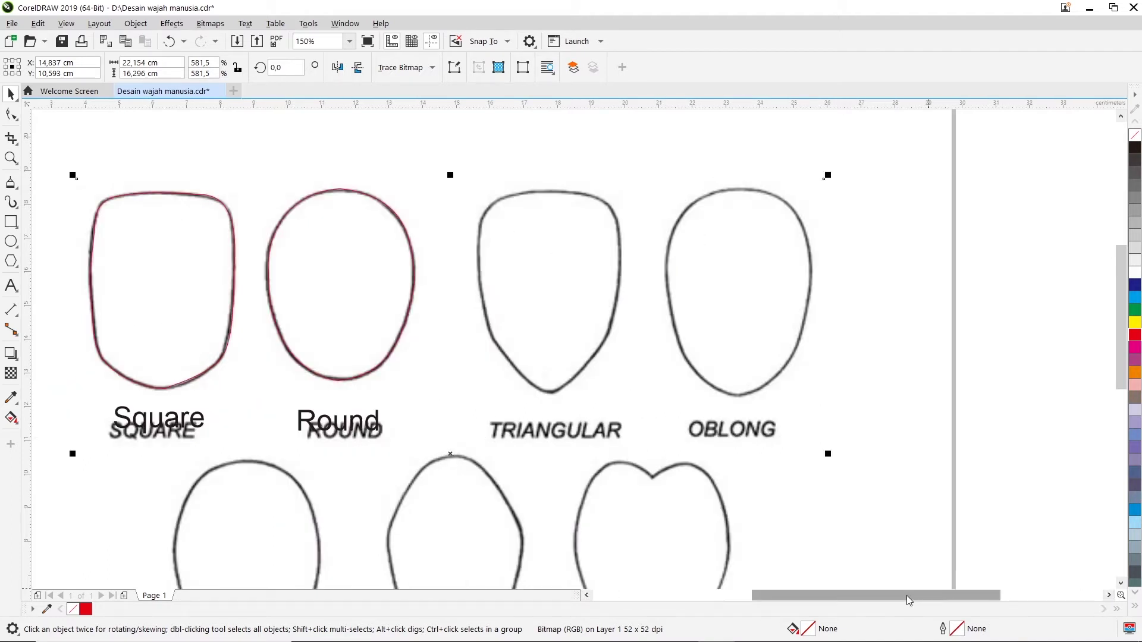
mouse_move(906, 595)
mouse_down()
mouse_move(856, 594)
mouse_move(938, 600)
mouse_move(831, 602)
mouse_move(908, 595)
mouse_move(846, 598)
mouse_move(899, 591)
mouse_up()
click(17, 185)
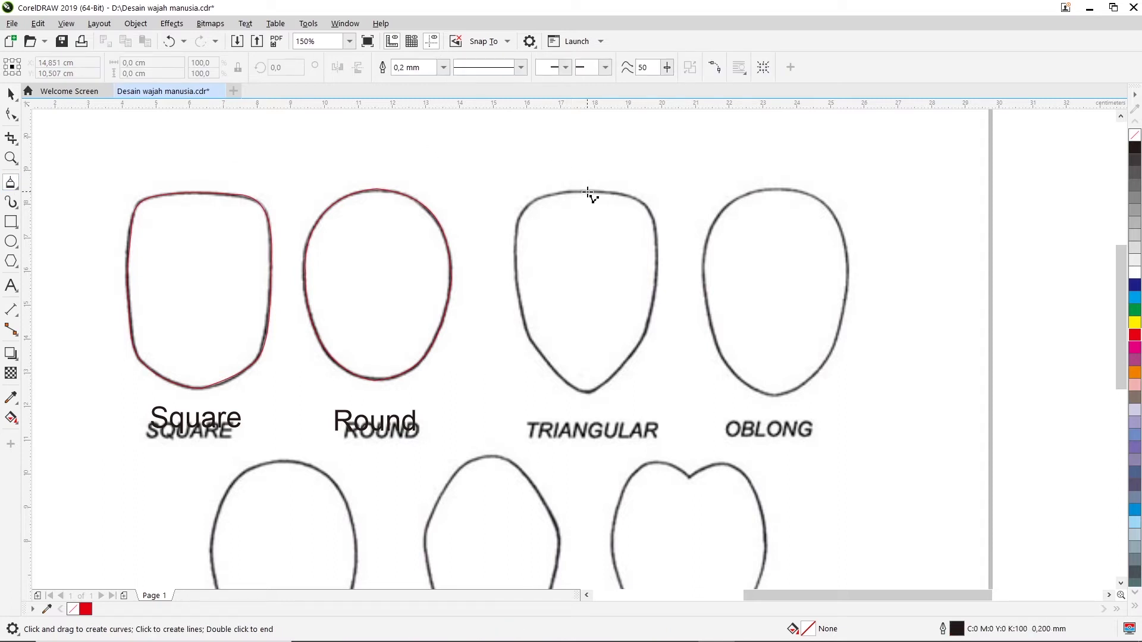
click(584, 190)
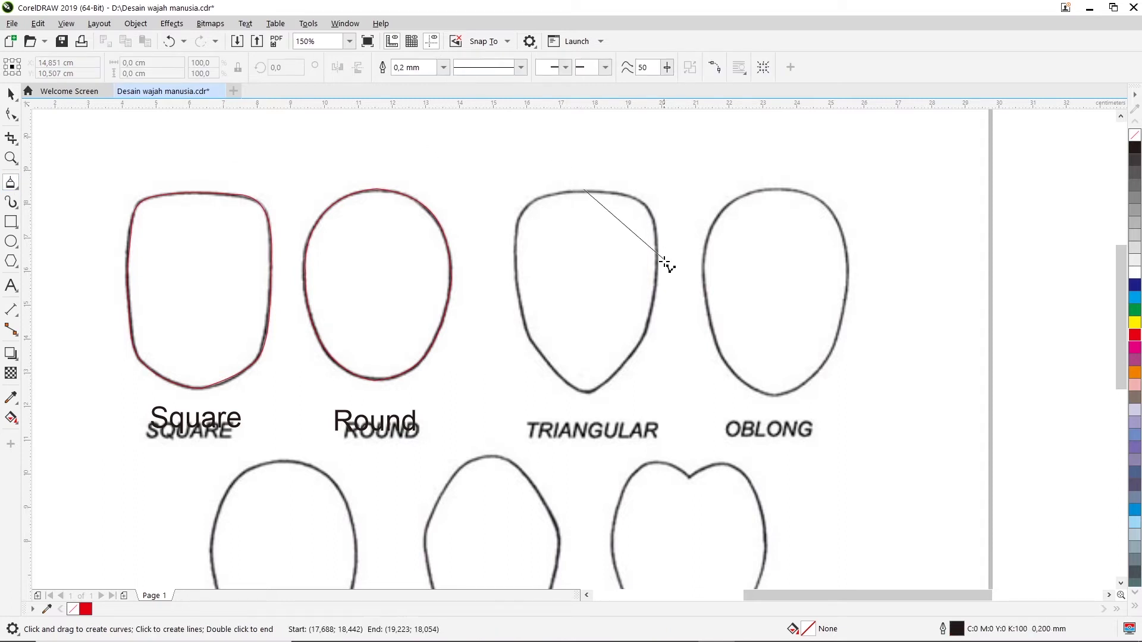
click(654, 268)
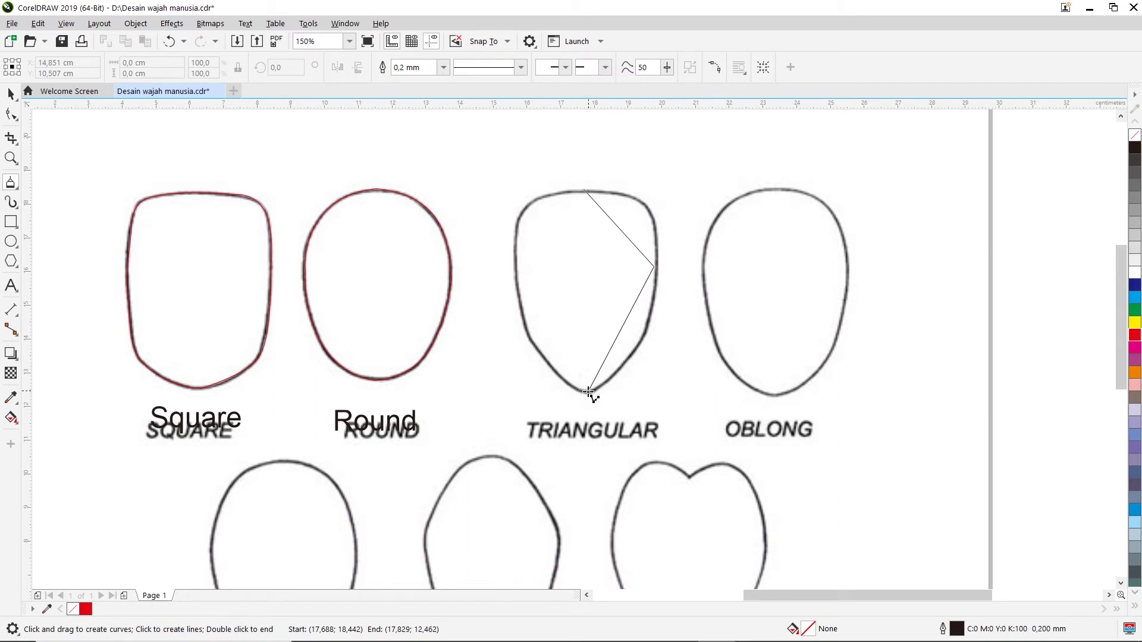
click(588, 393)
click(517, 288)
click(585, 190)
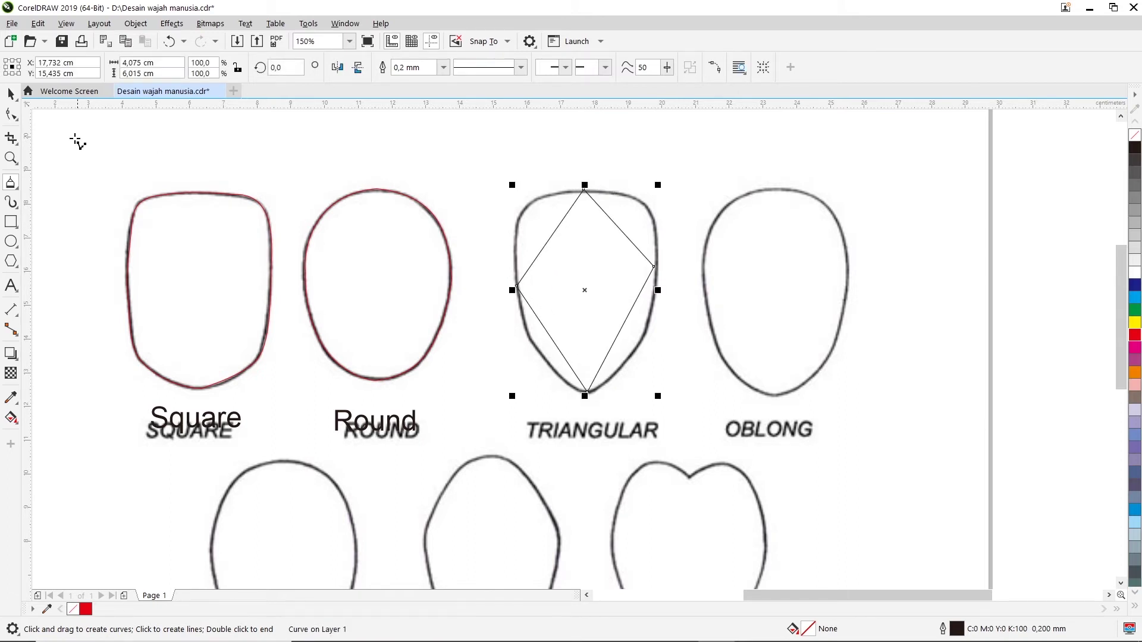
Convert the two upper segments of the TRIANGULAR four-point shape to curves and bend them onto the forehead and temples.
click(11, 114)
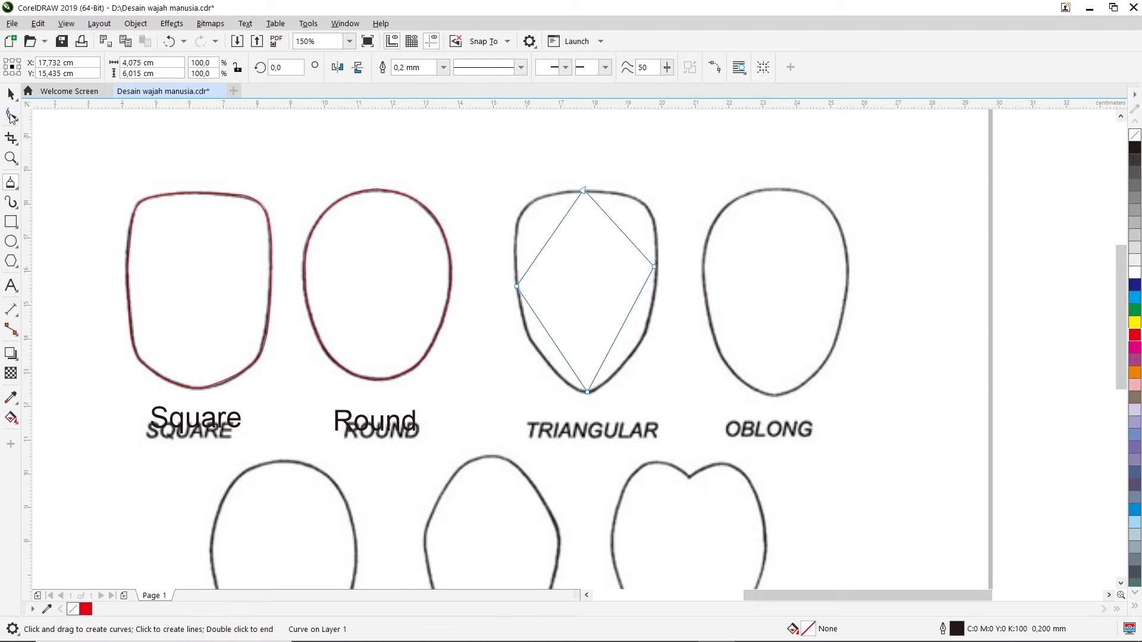
right_click(623, 233)
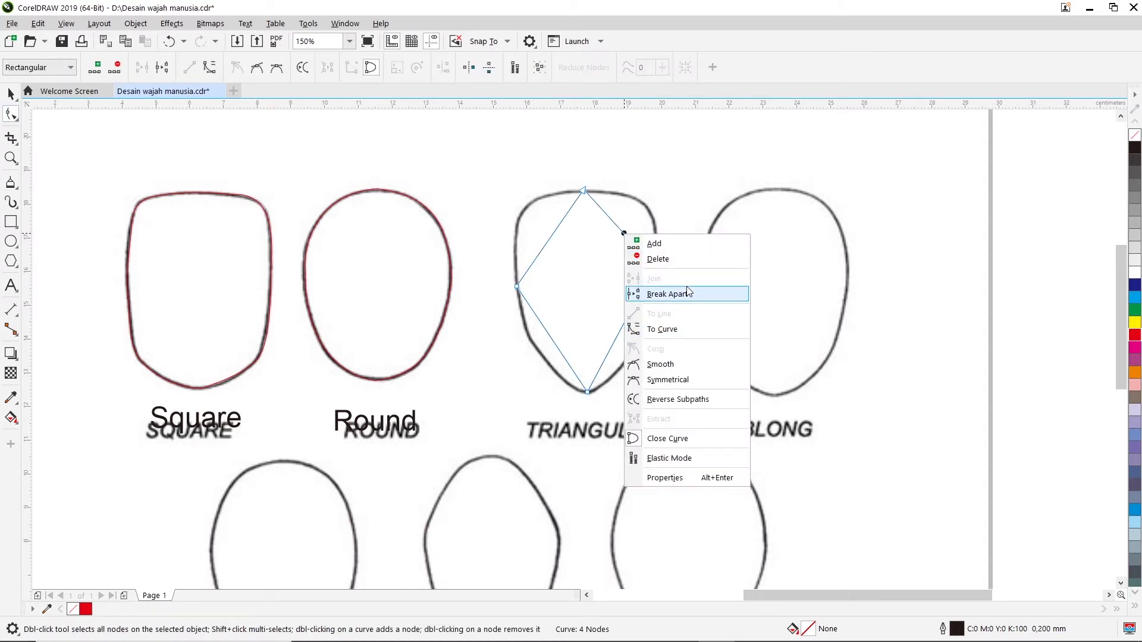
click(674, 331)
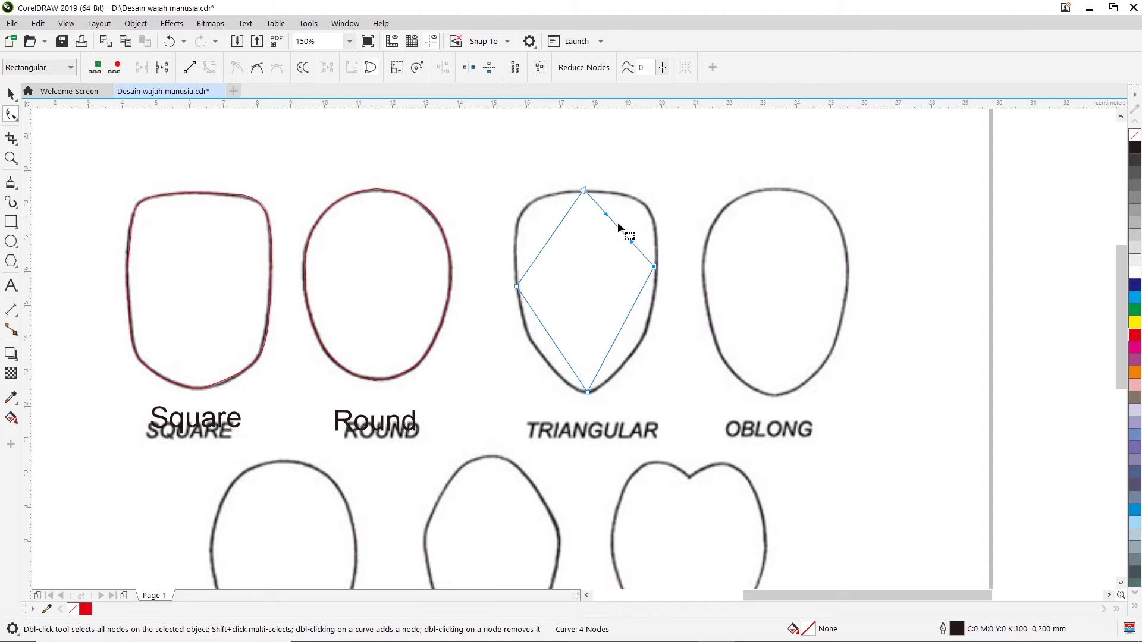
drag(612, 210, 663, 280)
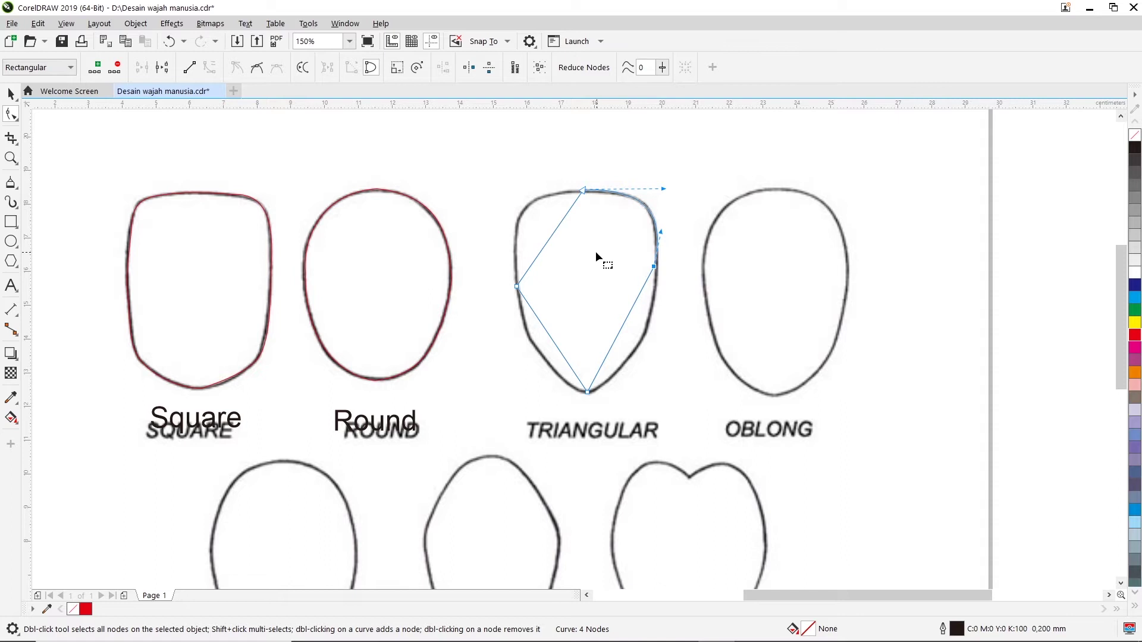
right_click(556, 234)
click(597, 334)
drag(562, 224, 507, 193)
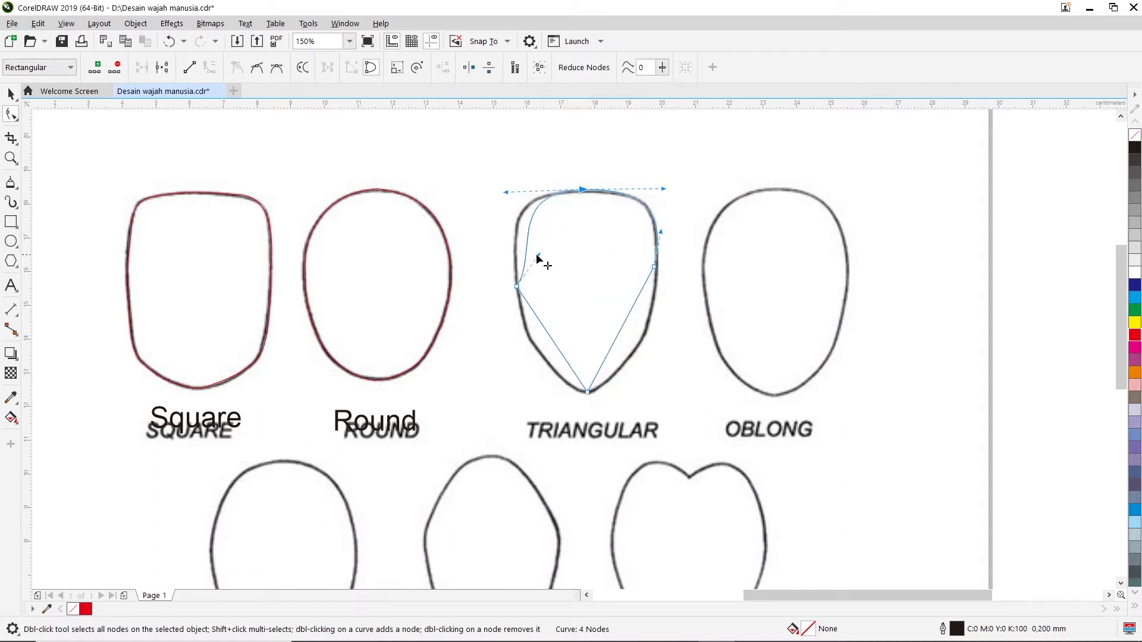
drag(538, 256, 515, 228)
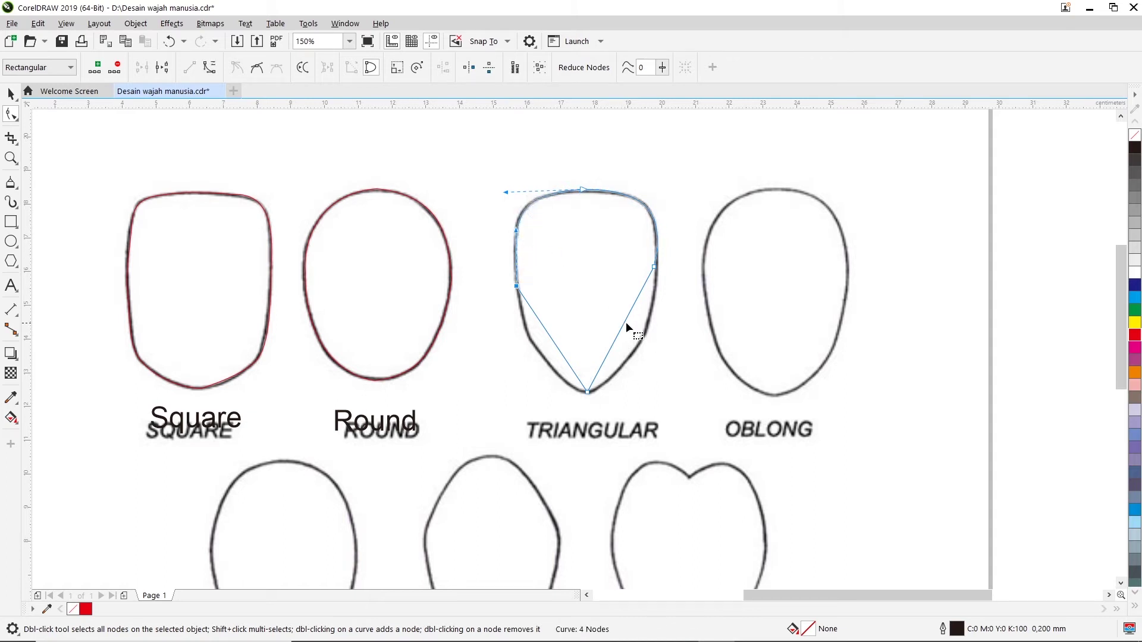
Convert the TRIANGULAR shape's two lower segments to curves fitted to the jaw and chin, and set its outline colour to red.
right_click(626, 323)
click(657, 414)
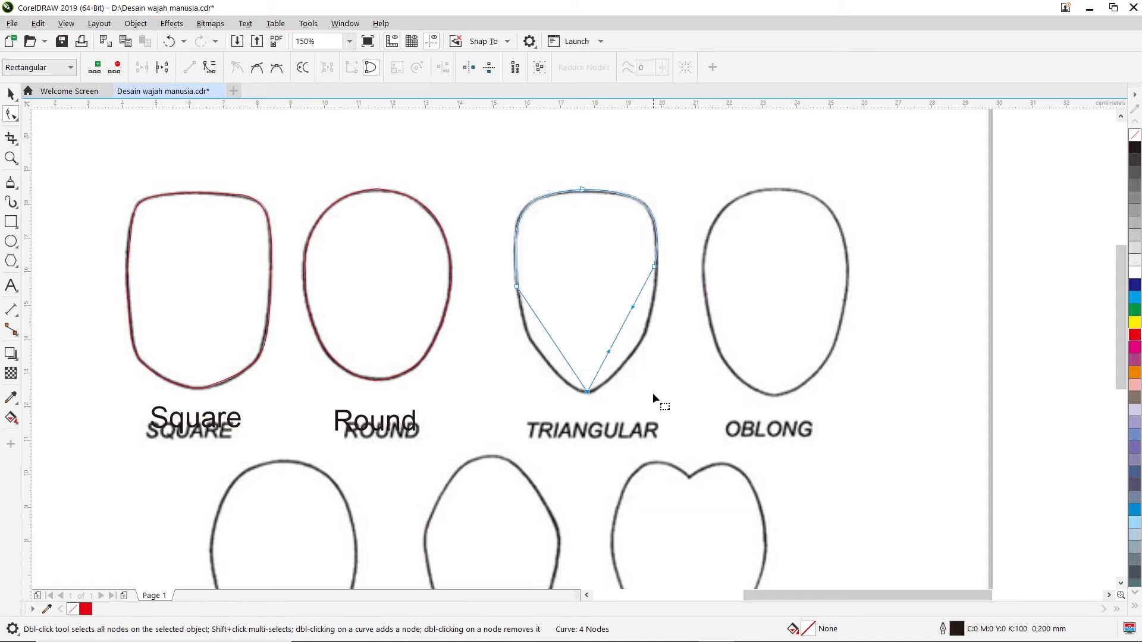
drag(634, 309, 598, 386)
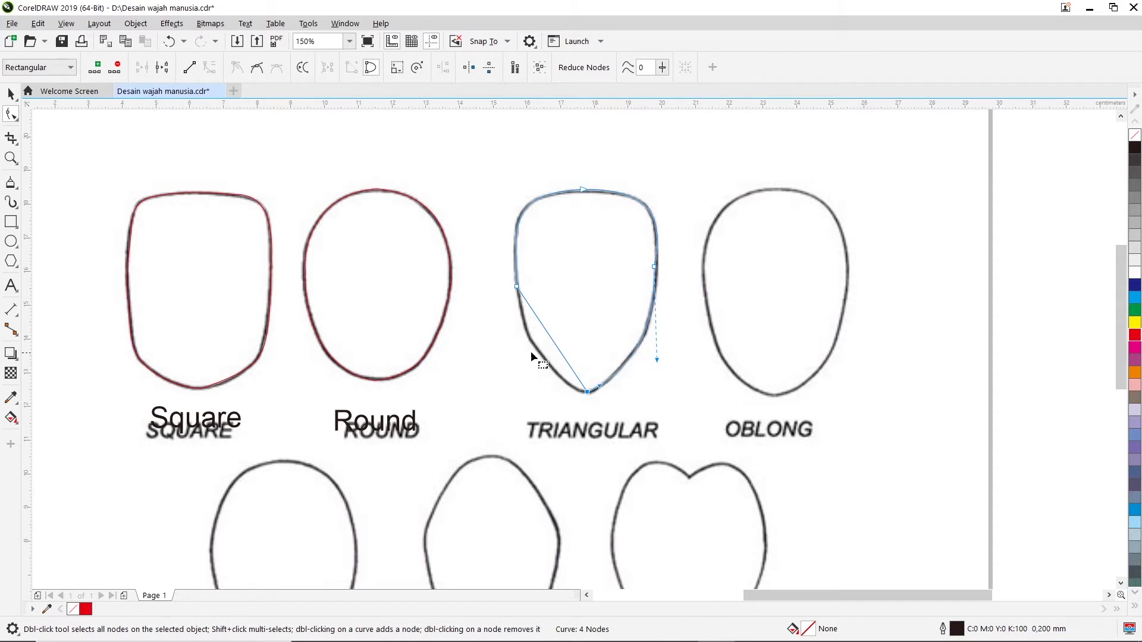
right_click(552, 338)
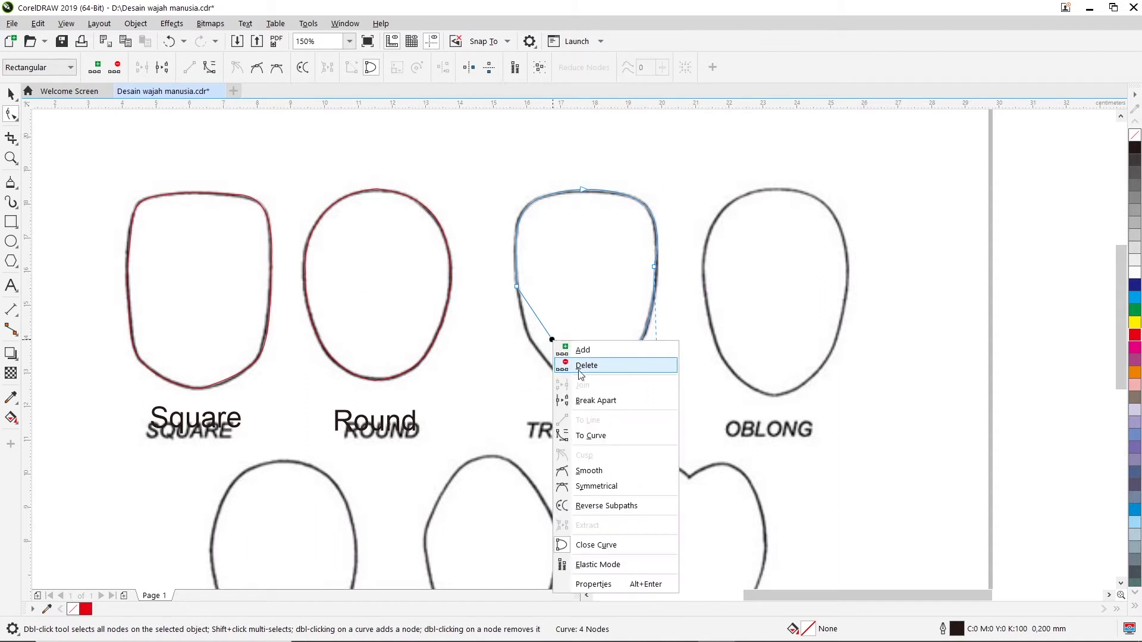
click(592, 436)
drag(541, 321, 572, 390)
click(522, 346)
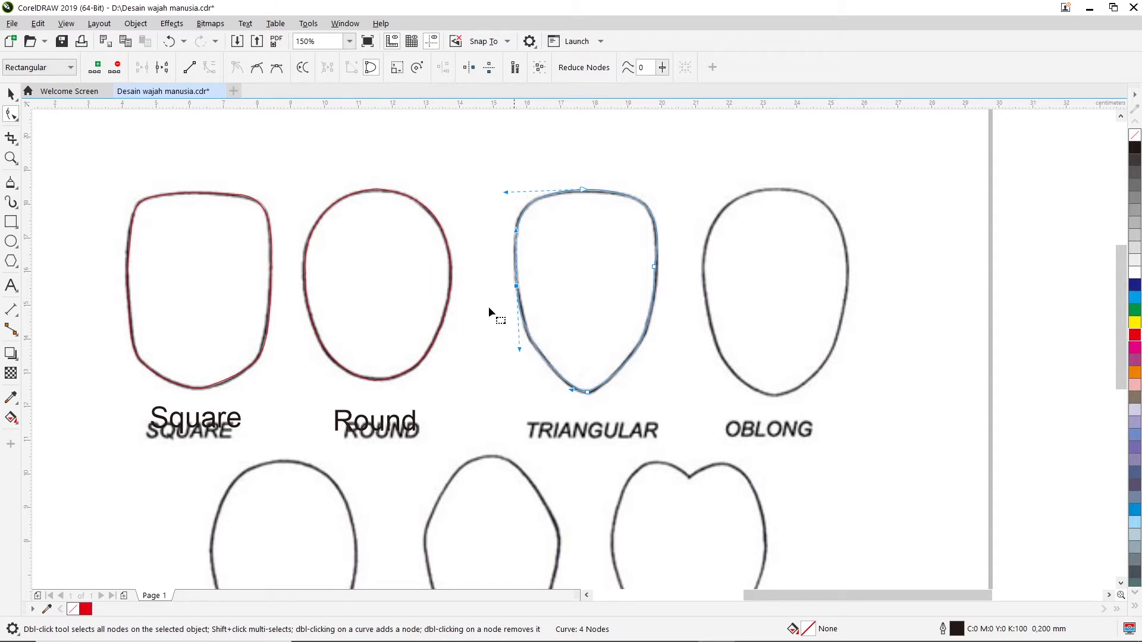
click(11, 94)
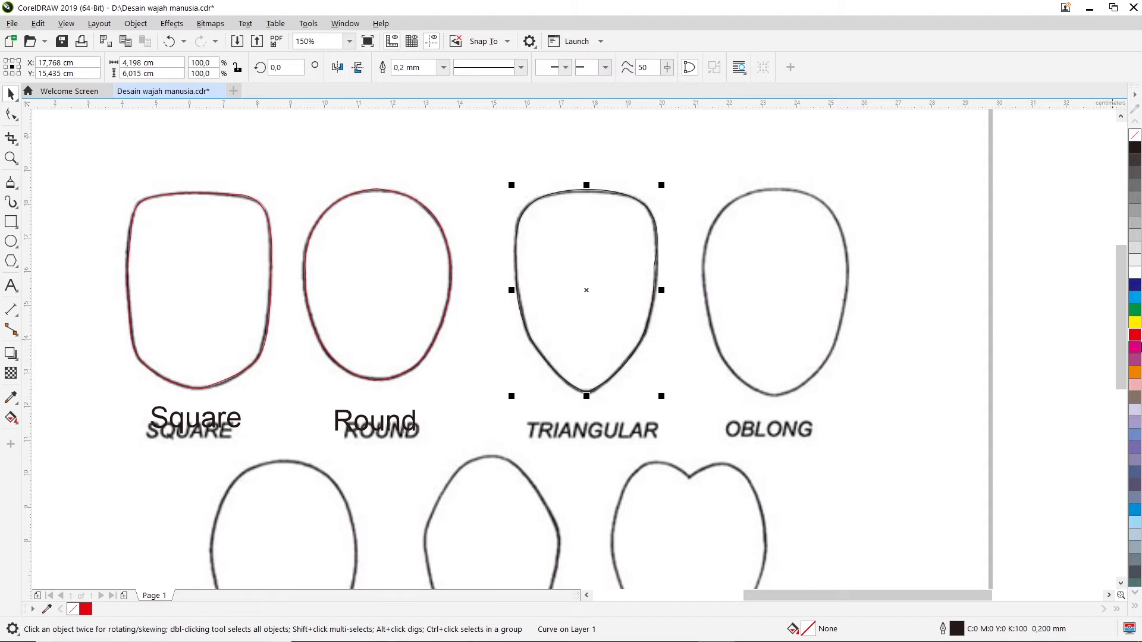
right_click(1135, 336)
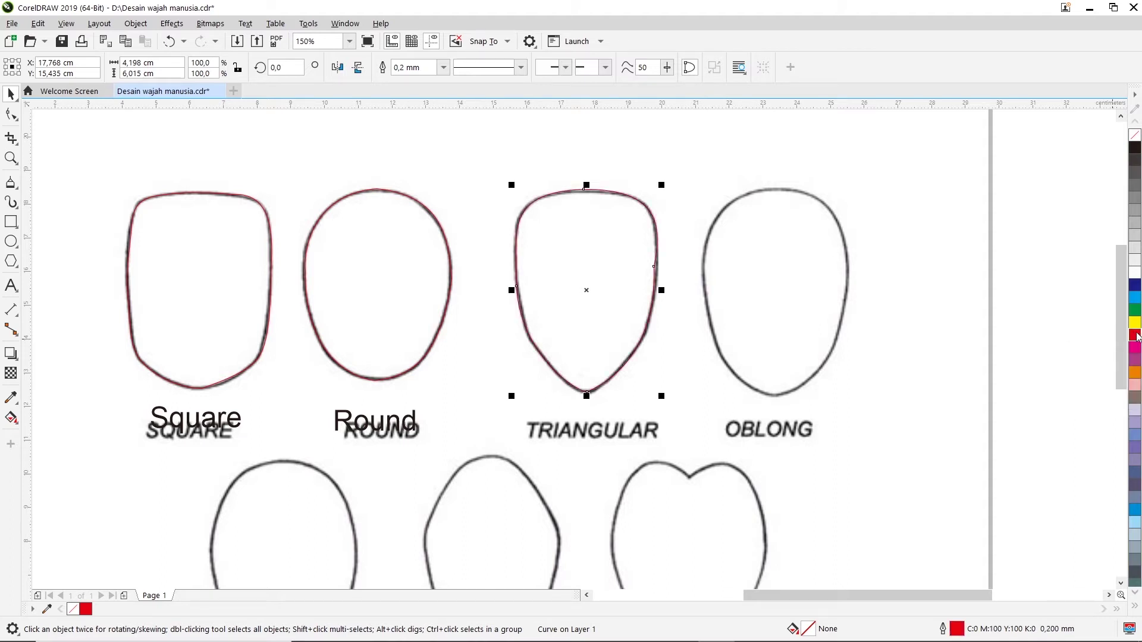
Create the artistic text "Triangular" and place it over the TRIANGULAR label below the traced face.
click(11, 286)
click(666, 370)
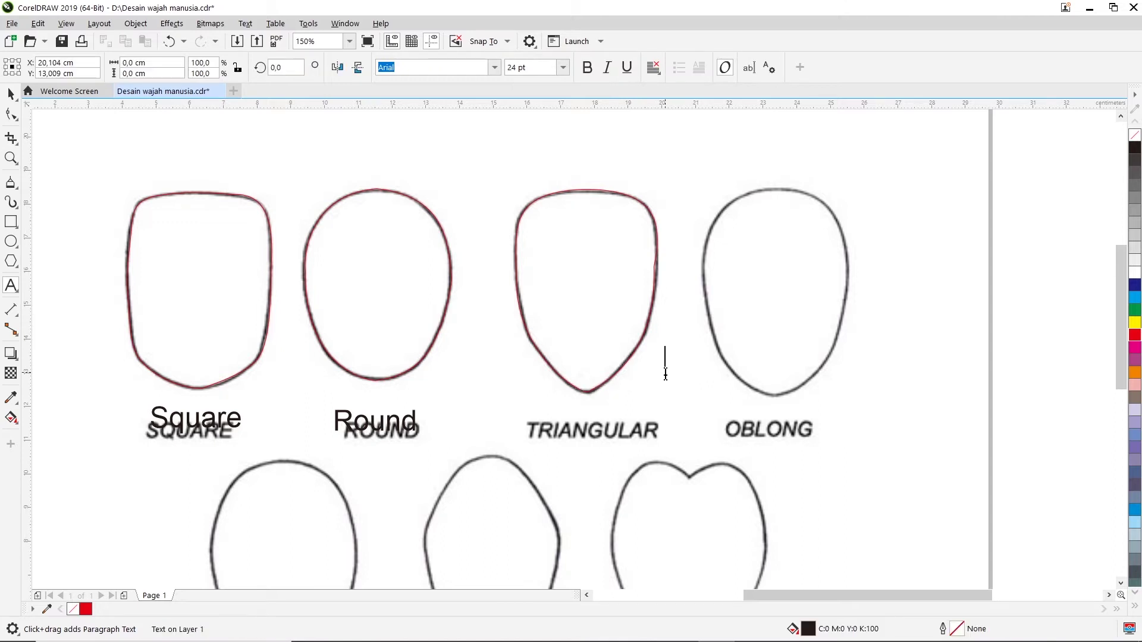
text(Triangua)
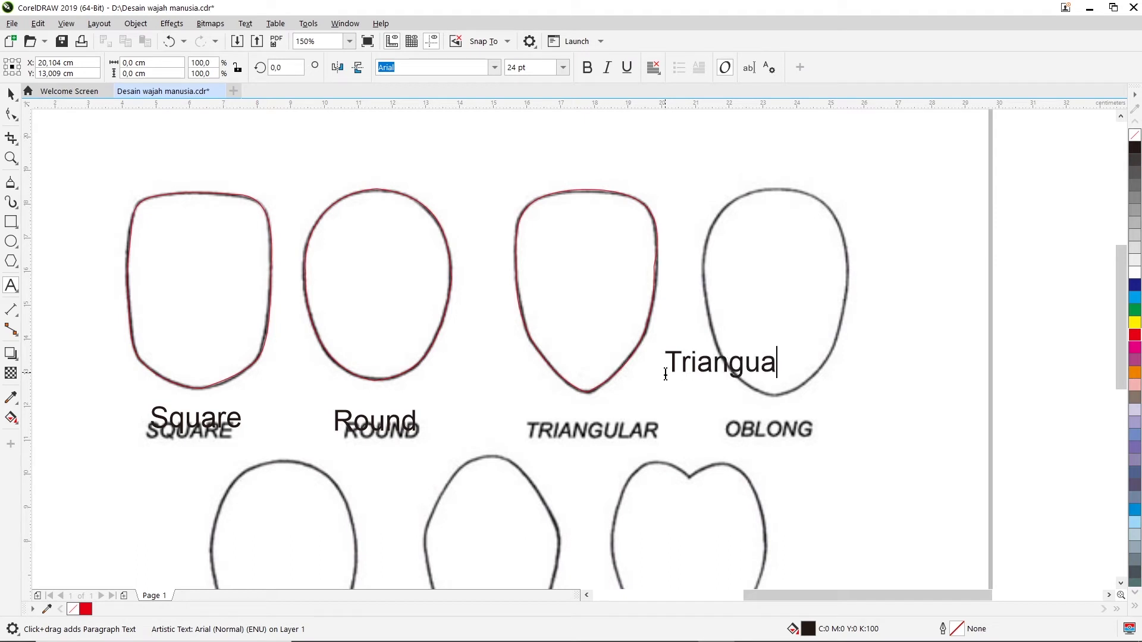
key(BackSpace)
text(lar)
click(10, 94)
drag(724, 370, 594, 429)
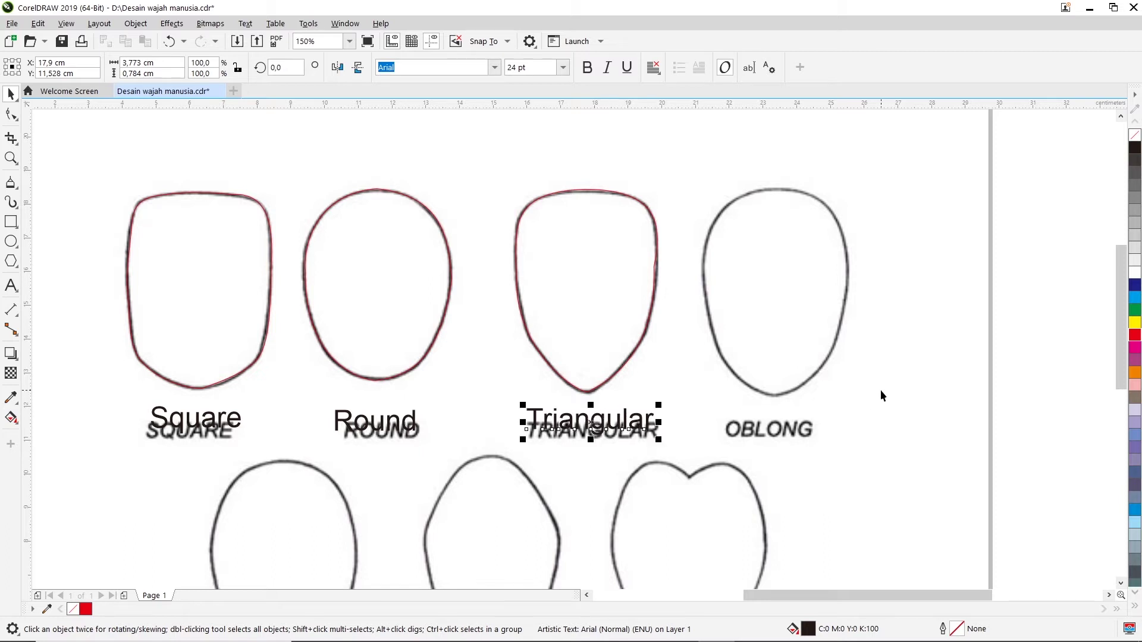
click(1121, 584)
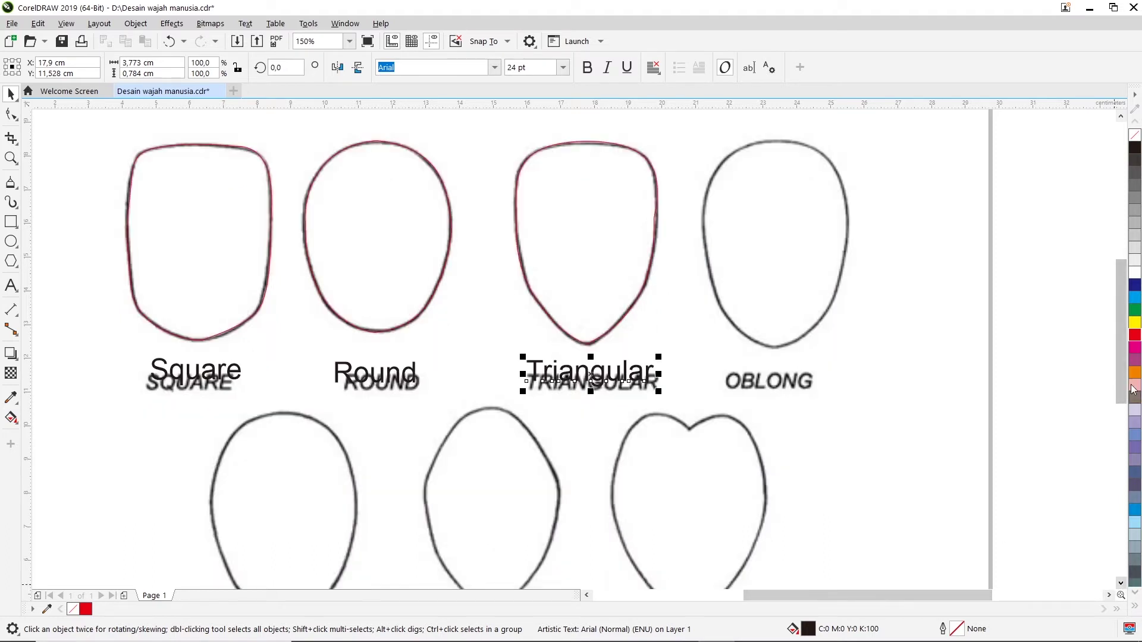
Draw a closed four-point shape with straight segments, about 4.3 by 6.1 cm, touching the OBLONG face's top, sides and chin.
click(1109, 595)
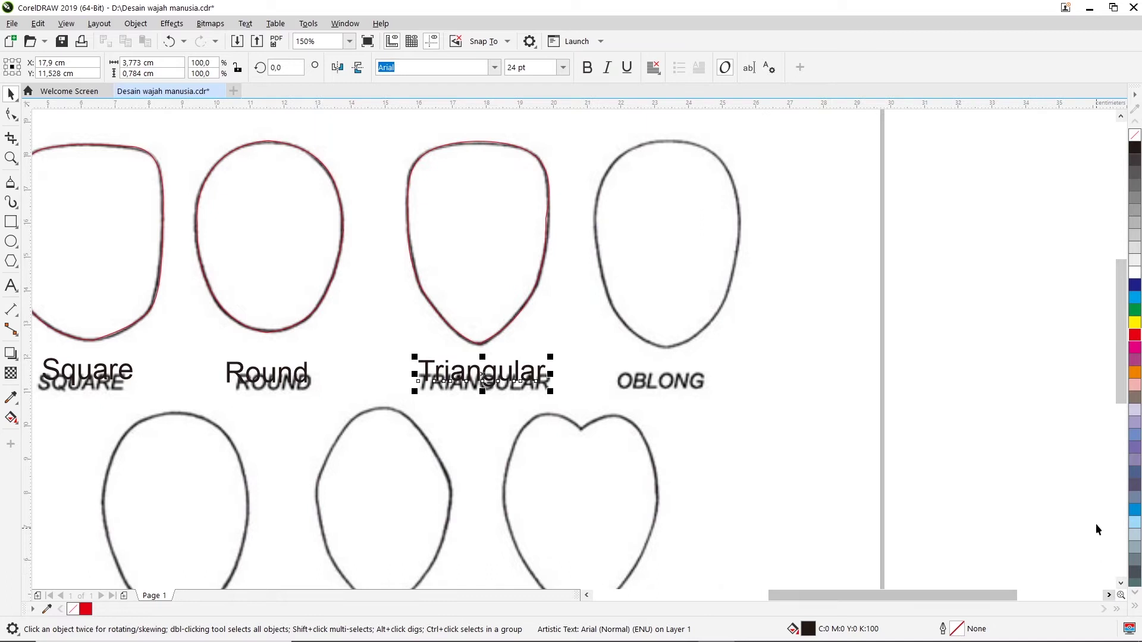
click(1121, 118)
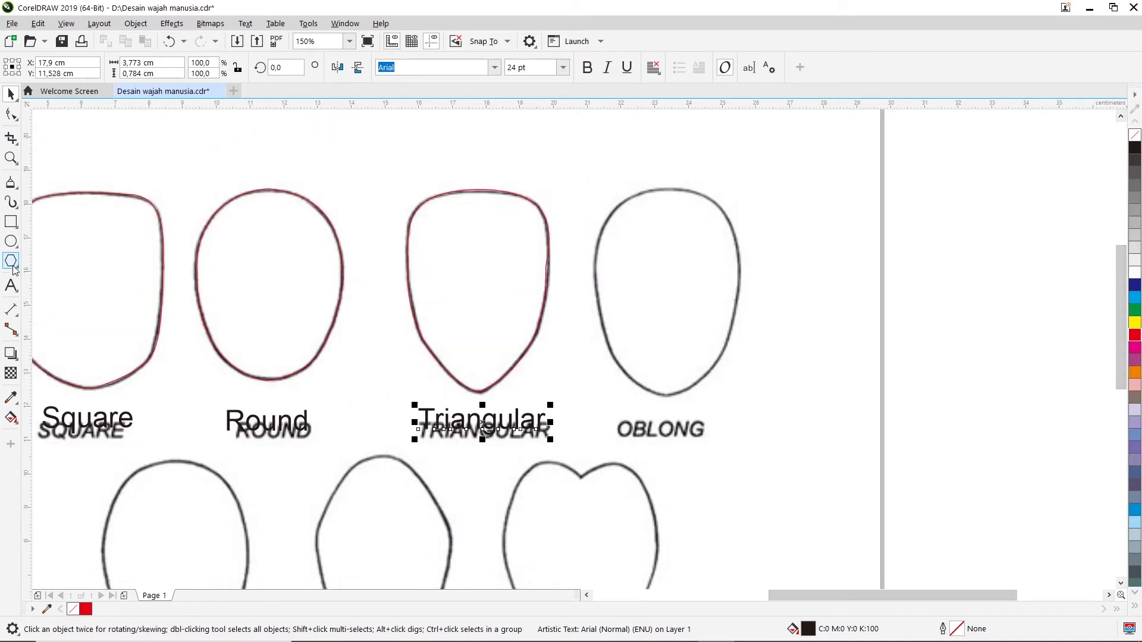
click(12, 187)
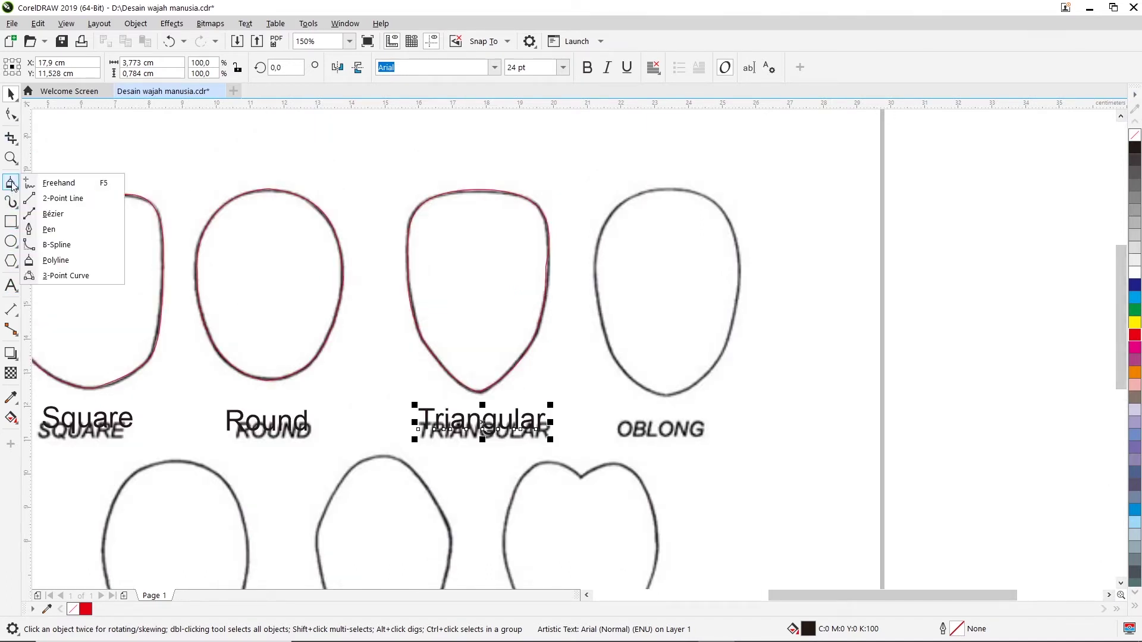
click(11, 185)
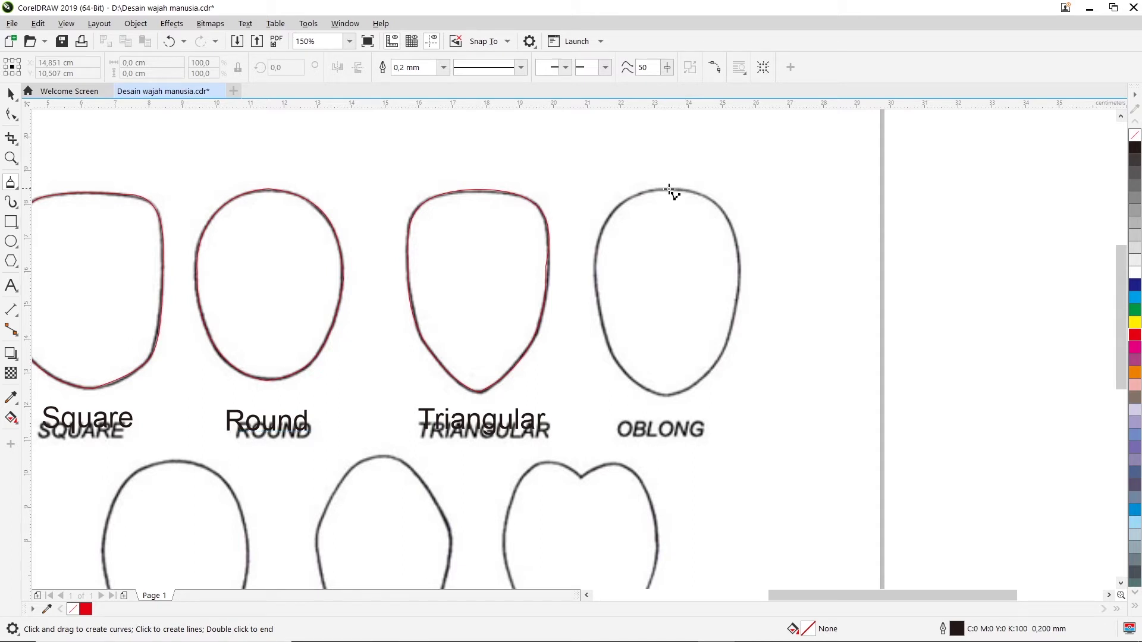
click(667, 189)
click(739, 290)
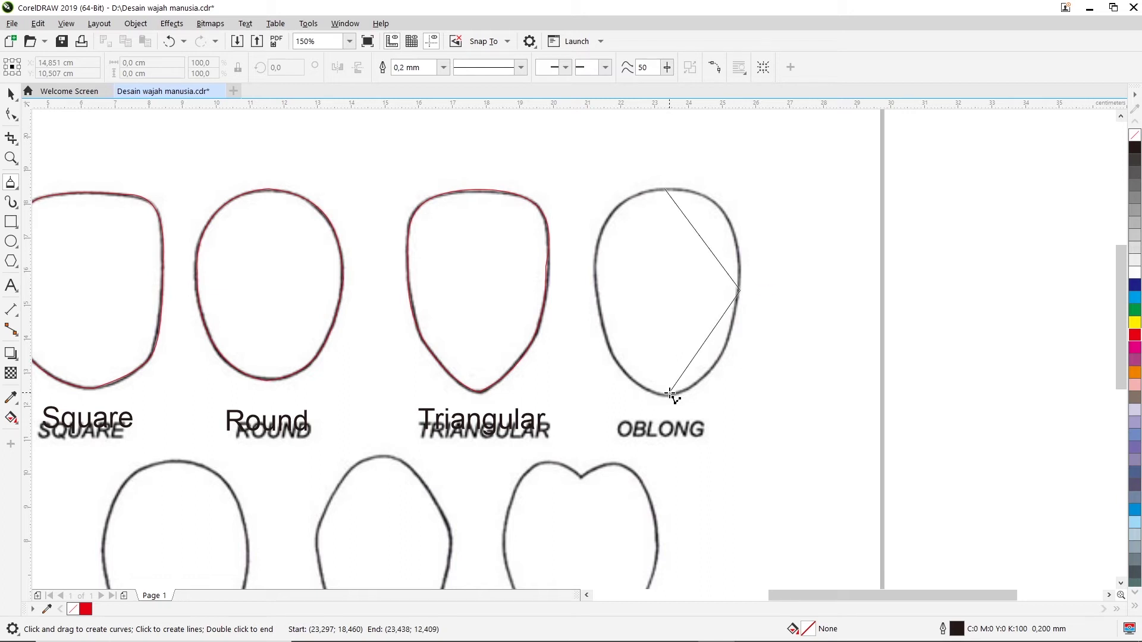
click(669, 393)
click(597, 302)
click(668, 189)
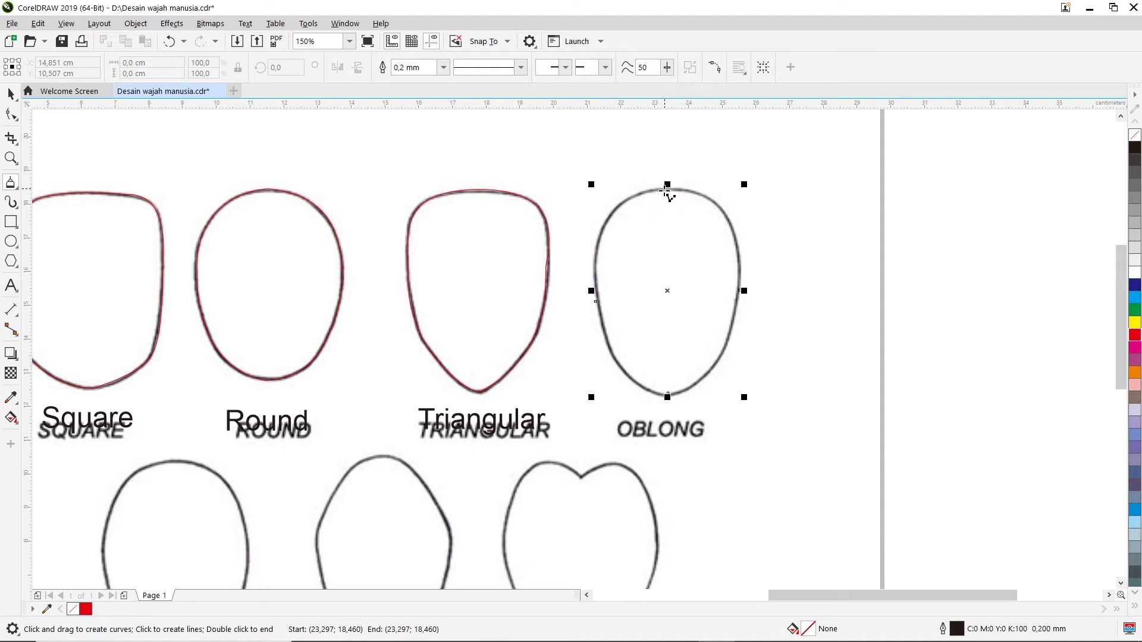
Convert the two right-hand segments of the OBLONG four-point shape to curves and bend them onto the face's right outline.
click(11, 114)
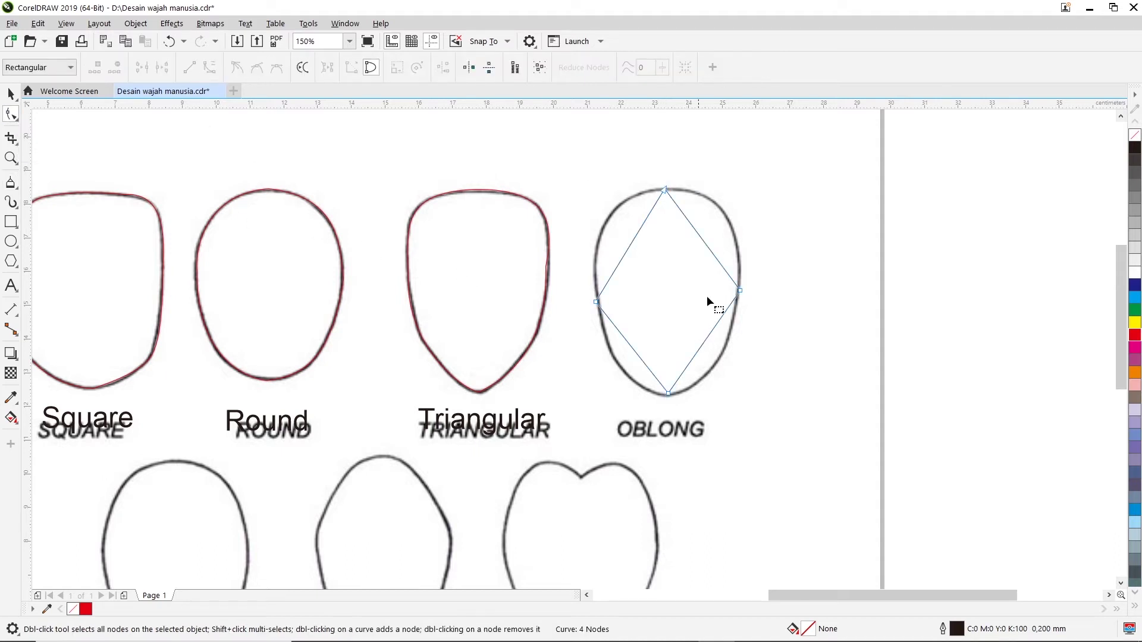
right_click(703, 237)
click(697, 233)
right_click(697, 233)
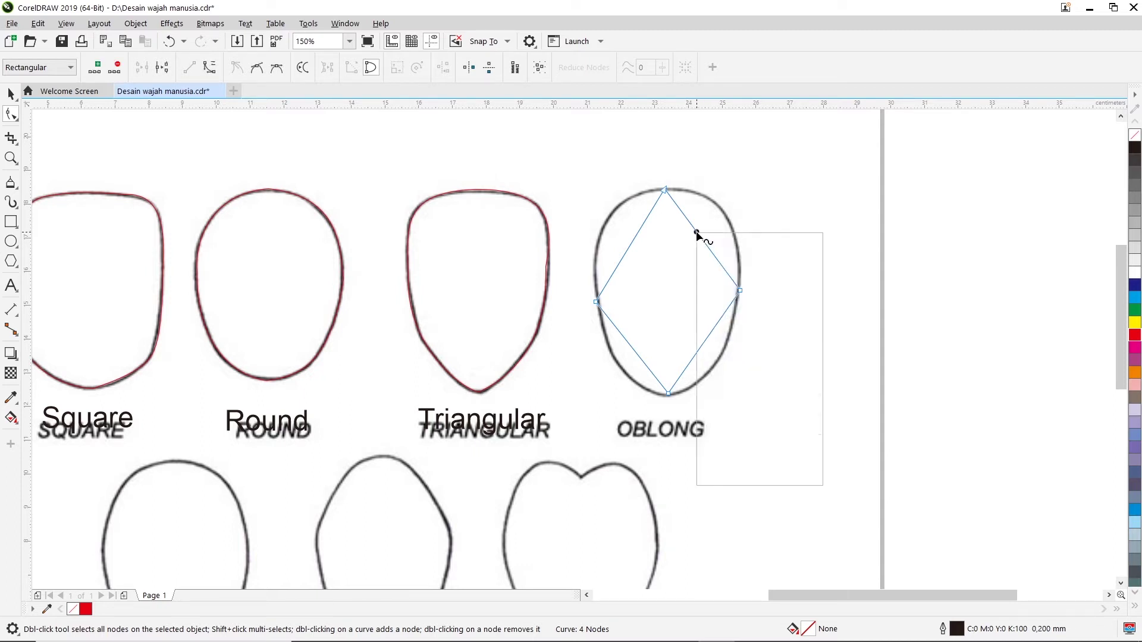
click(736, 328)
drag(696, 232, 739, 252)
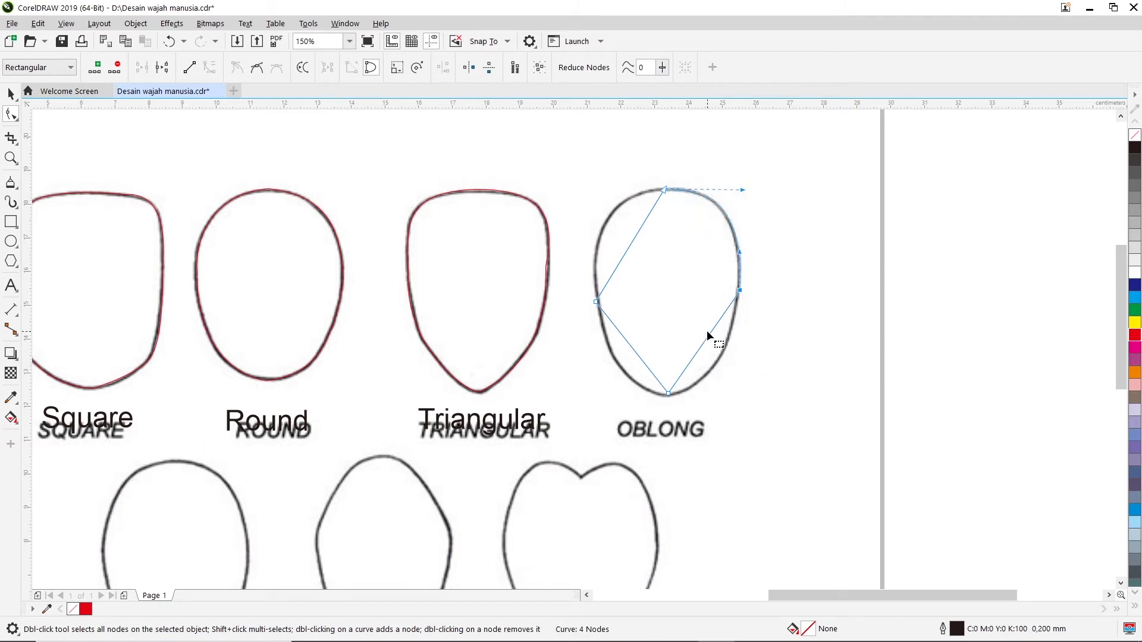
right_click(708, 334)
click(721, 437)
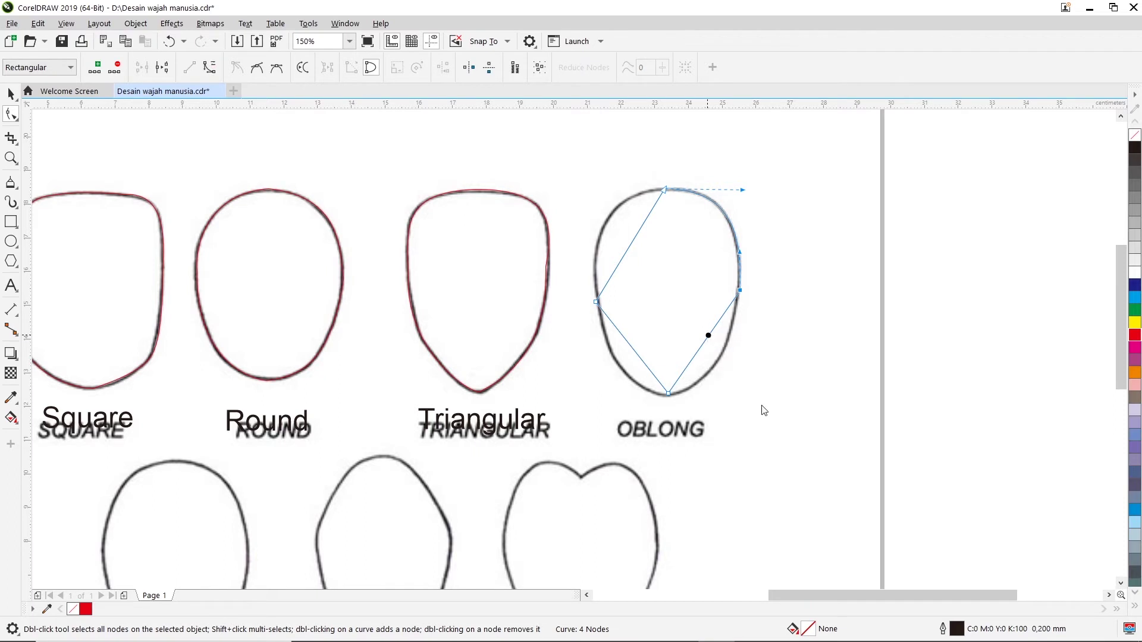
drag(716, 322, 703, 390)
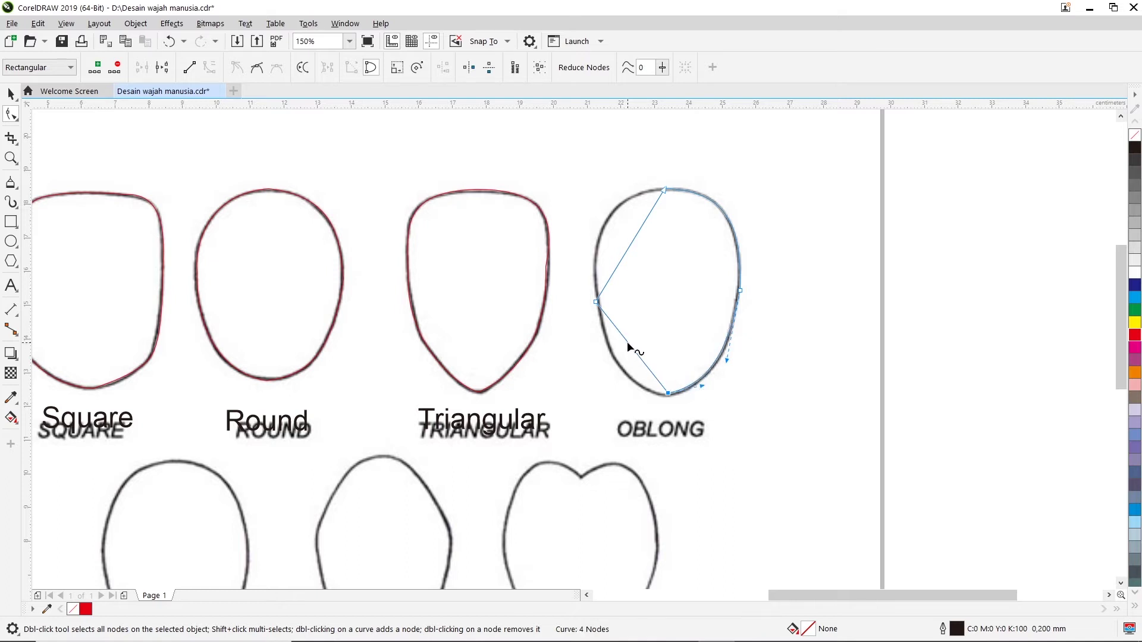
Convert the OBLONG shape's two left-hand segments to curves and fit them to the left jaw, temple and forehead.
right_click(627, 341)
click(691, 441)
drag(617, 337, 640, 393)
click(613, 364)
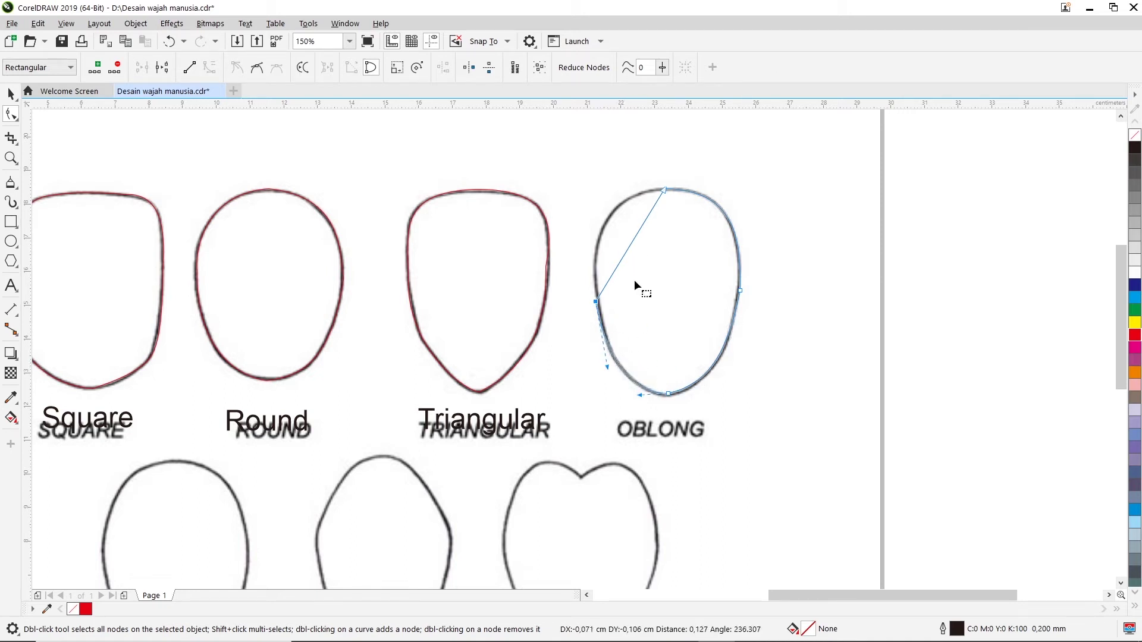
right_click(633, 241)
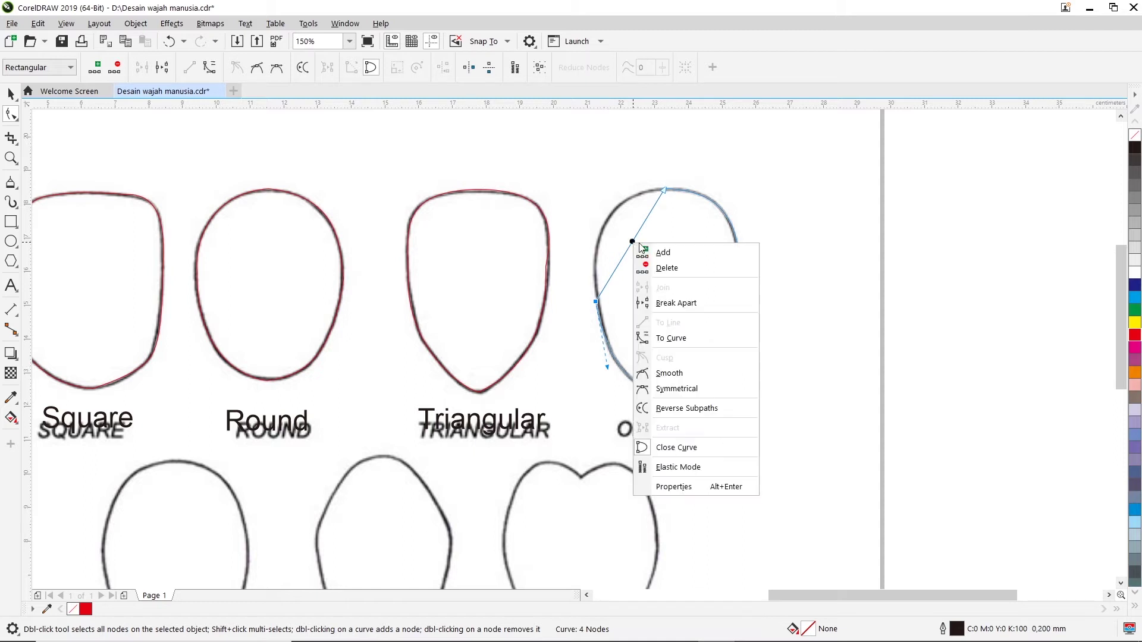
click(671, 334)
drag(644, 228, 601, 194)
drag(618, 264, 590, 242)
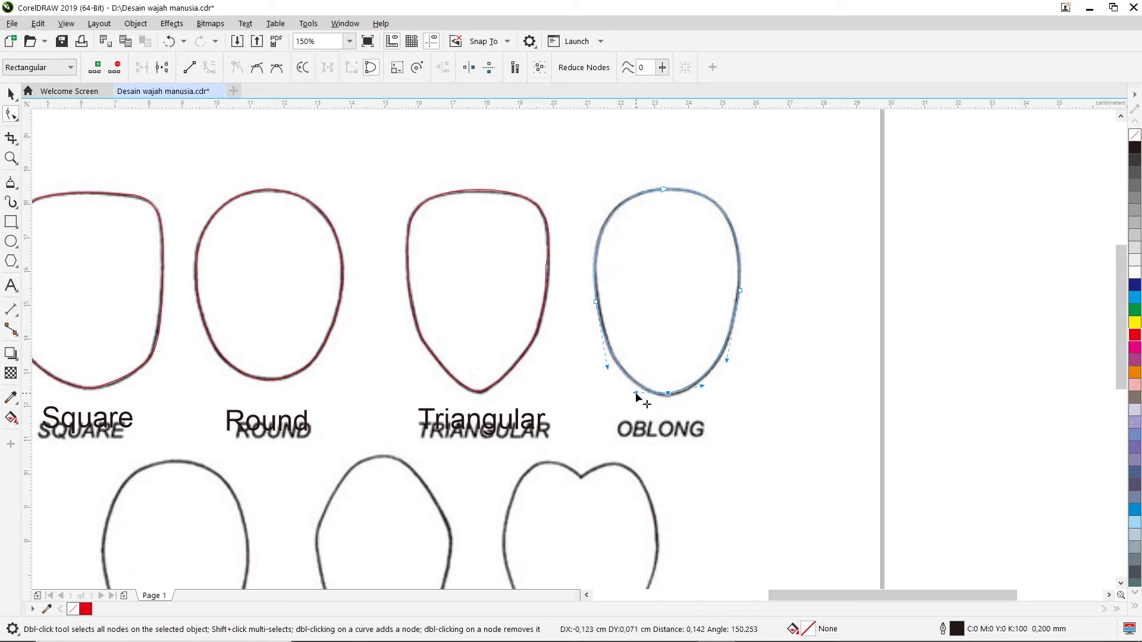
Fine-tune the OBLONG curve at the chin and forehead nodes, and set its outline colour to red.
drag(705, 393, 703, 392)
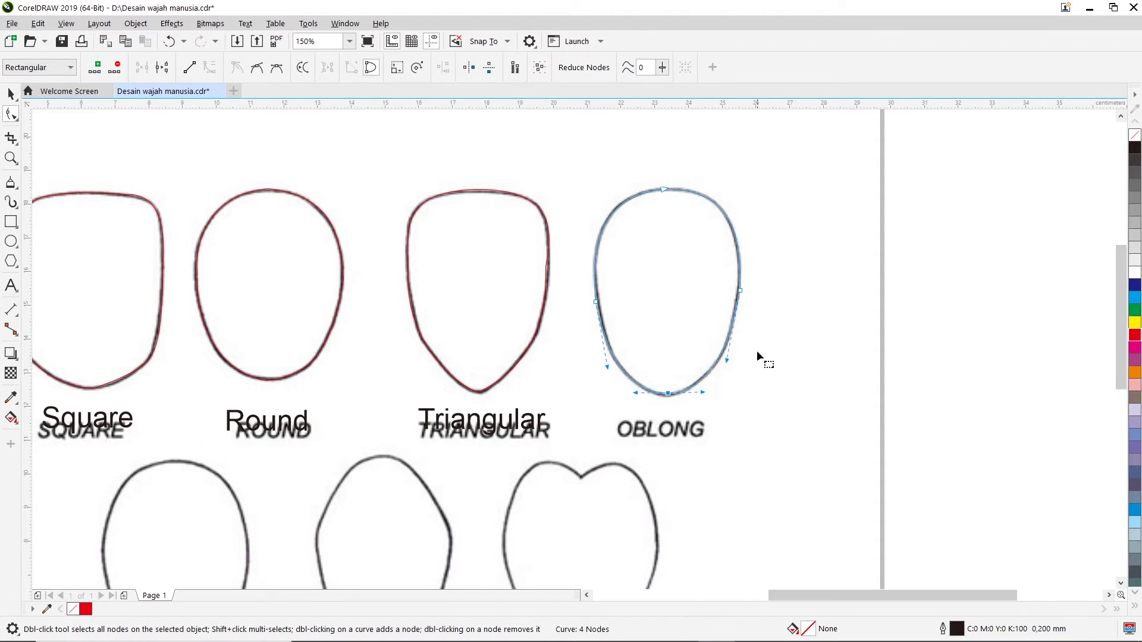
click(779, 295)
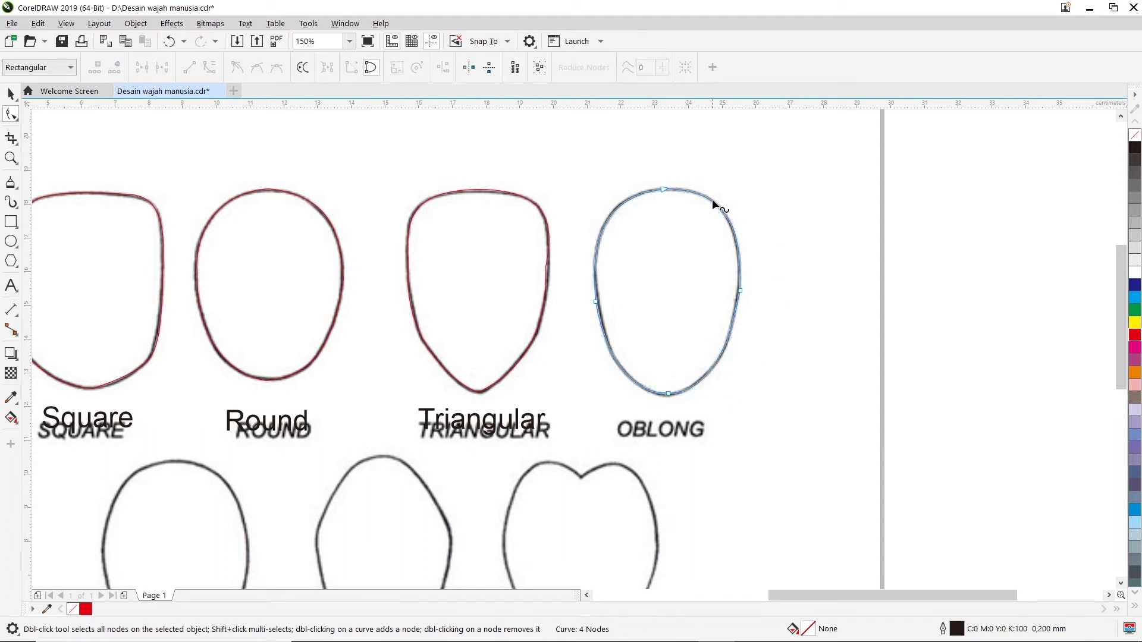
click(664, 190)
drag(601, 198, 601, 194)
click(823, 305)
right_click(1136, 336)
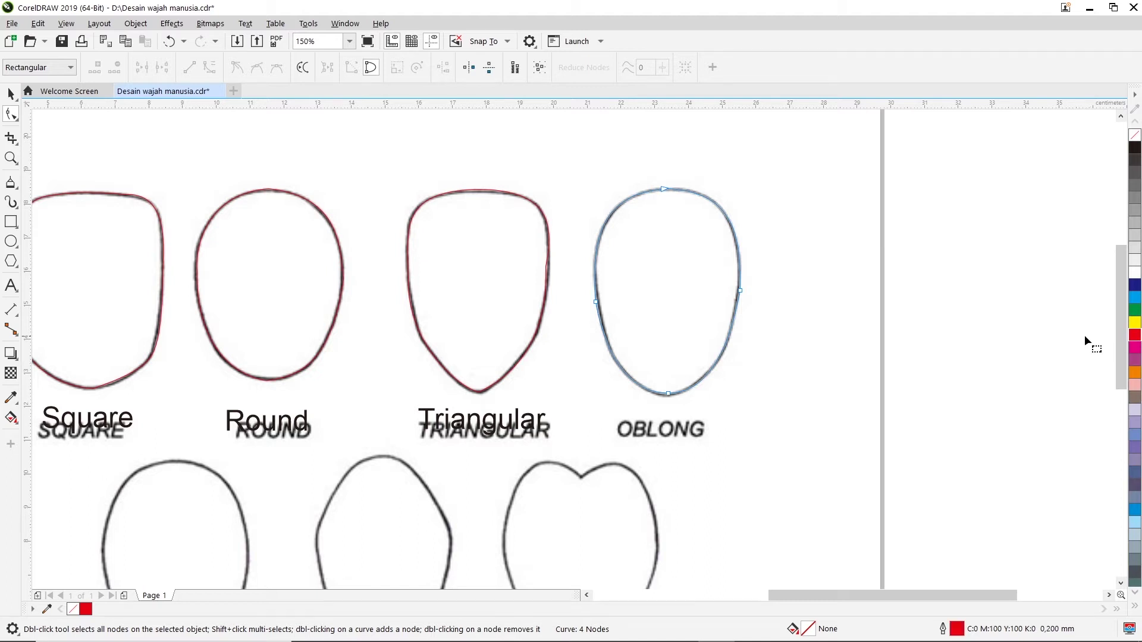
click(11, 93)
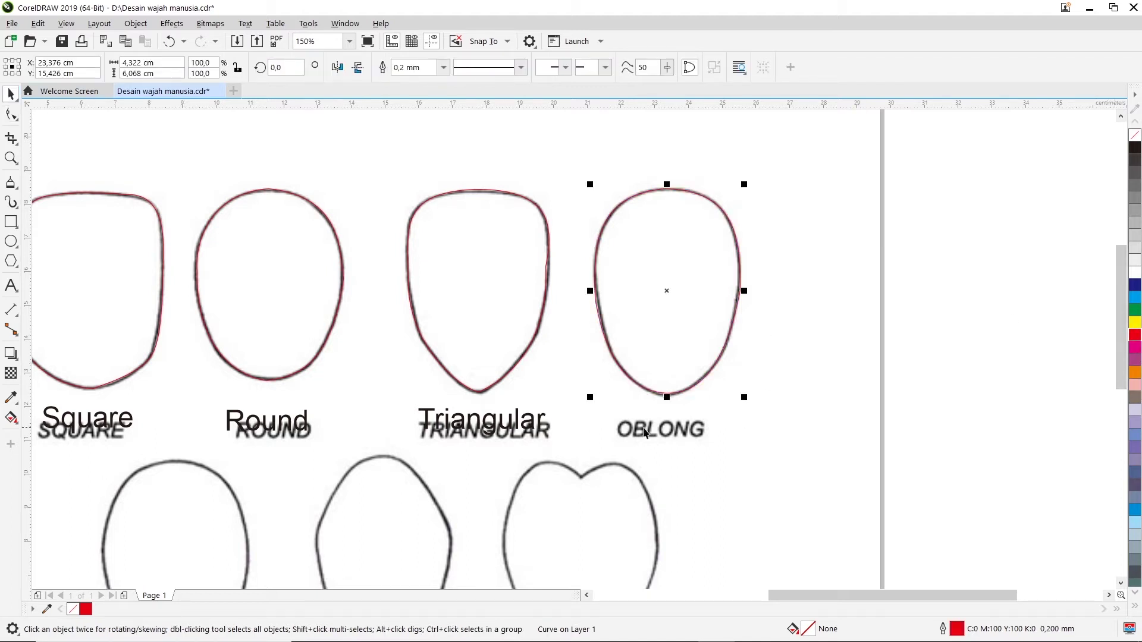
Create the artistic text "Oblong" and place it over the OBLONG label below the traced face.
click(10, 286)
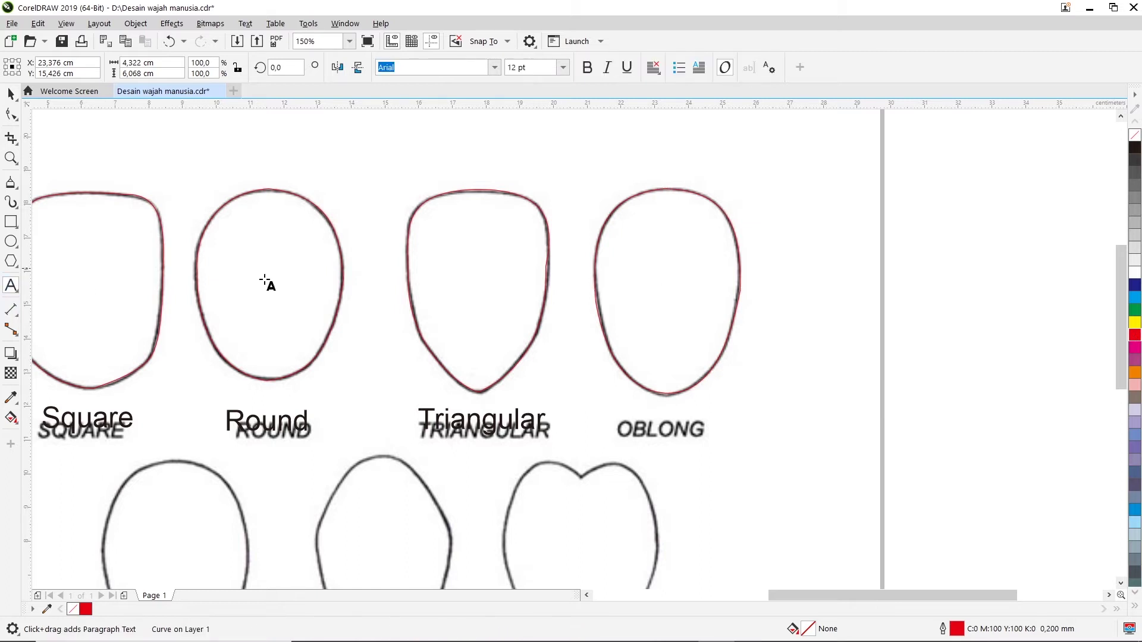
click(798, 360)
text(O)
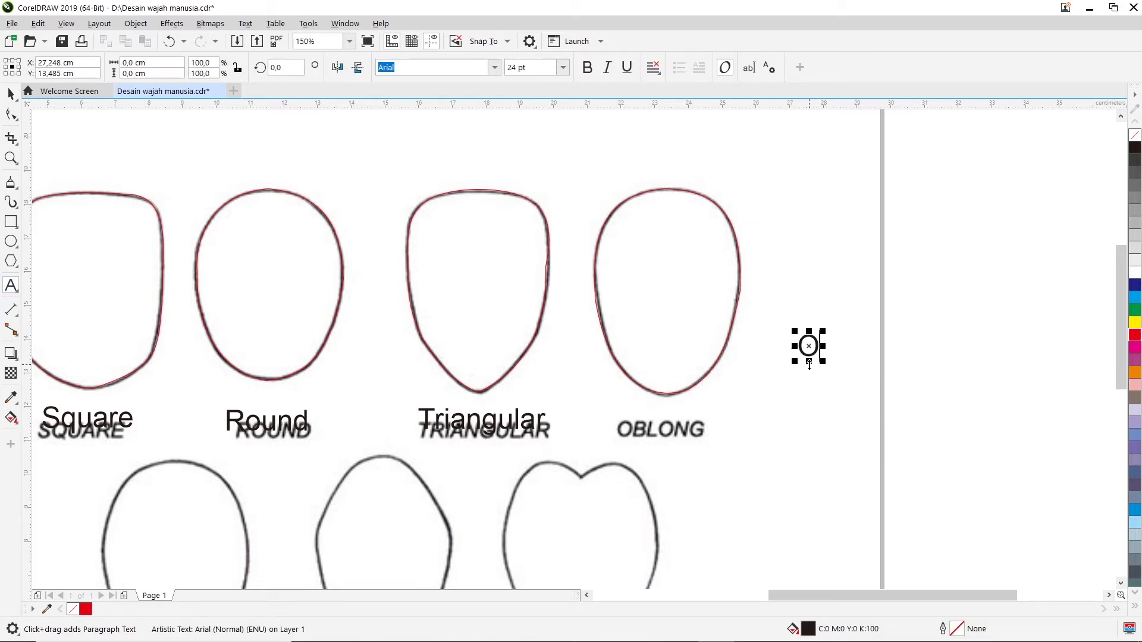
text(blong)
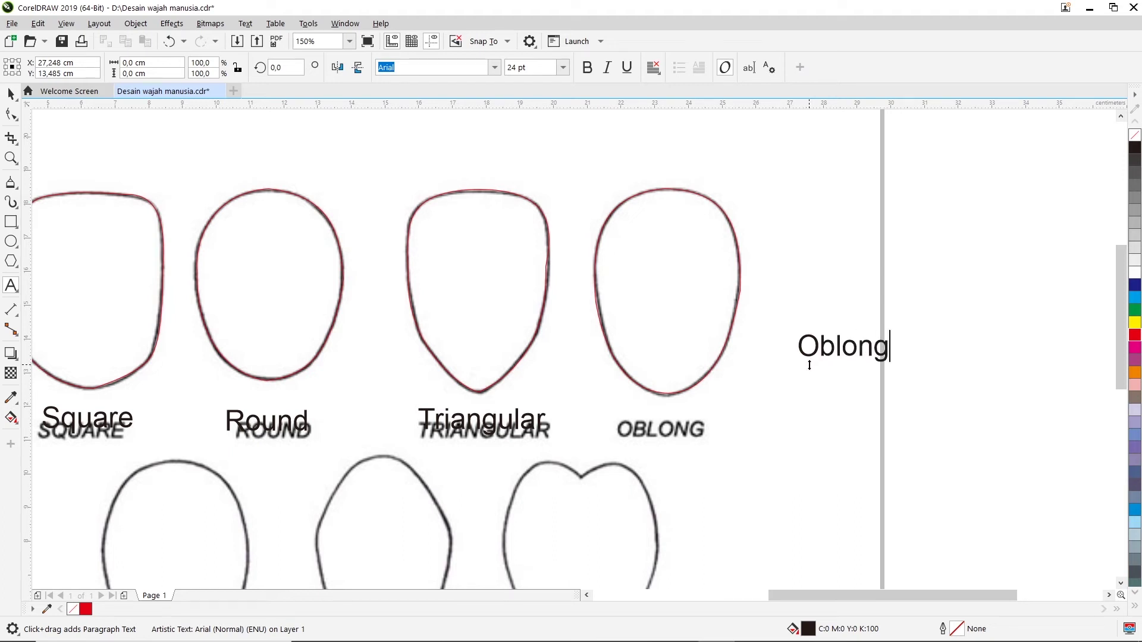
key(ctrl+space)
click(11, 95)
drag(842, 351, 670, 426)
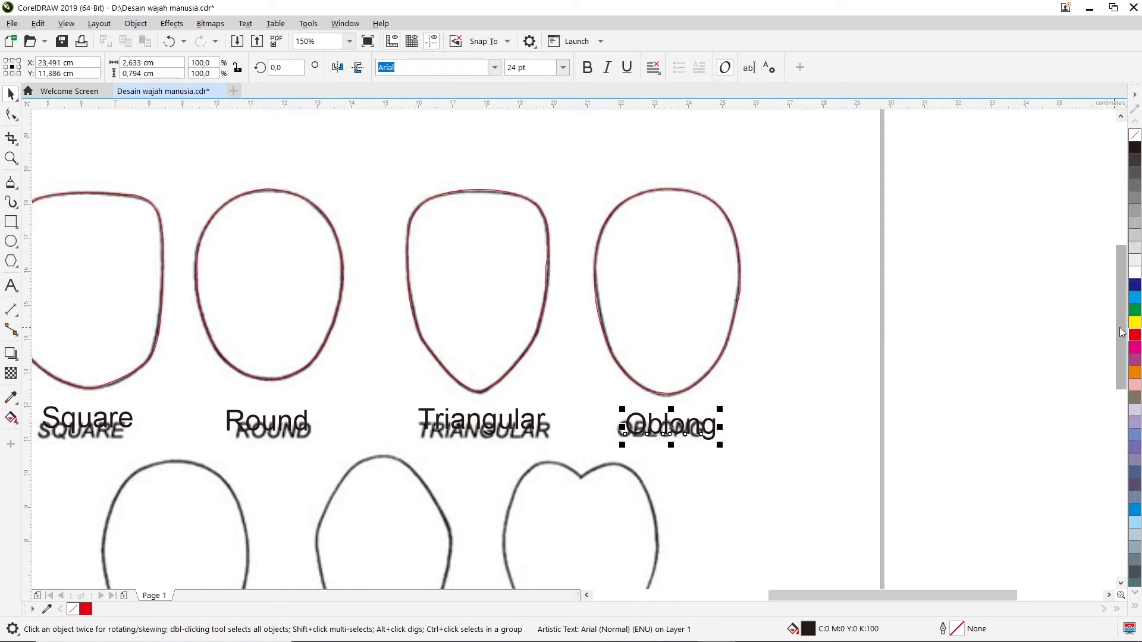
Draw a closed four-point shape with straight segments, about 4.3 by 6.3 cm, touching the OVAL face's top, sides and chin.
scroll(1122, 345, down, 2)
scroll(1130, 372, down, 2)
drag(930, 594, 883, 605)
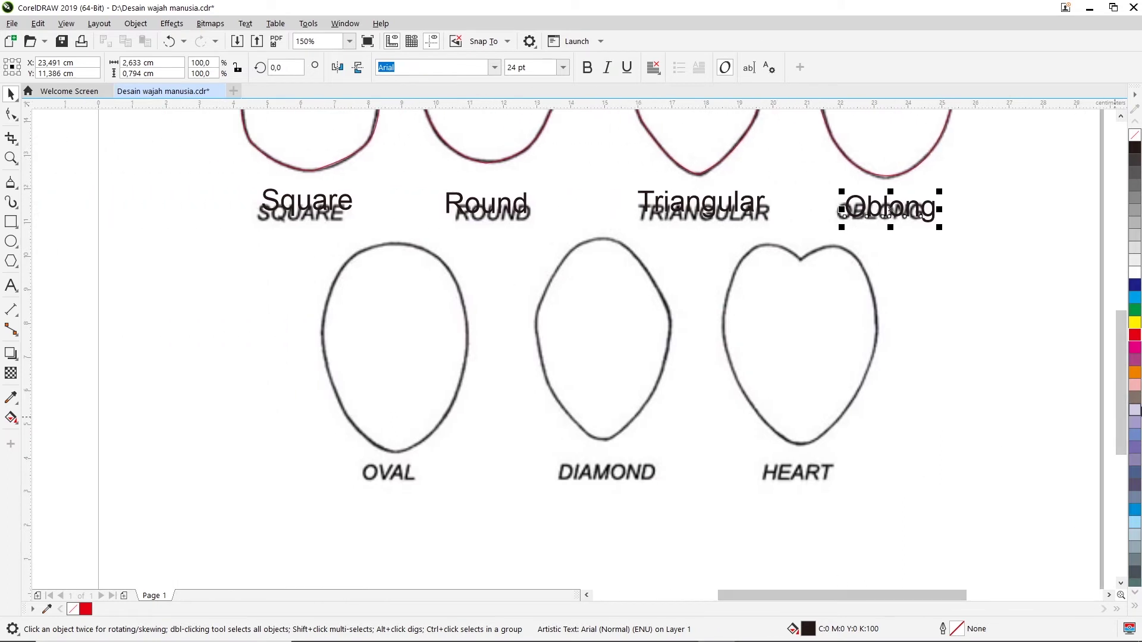
mouse_move(1124, 414)
mouse_down()
mouse_move(1123, 391)
mouse_move(1123, 415)
mouse_up()
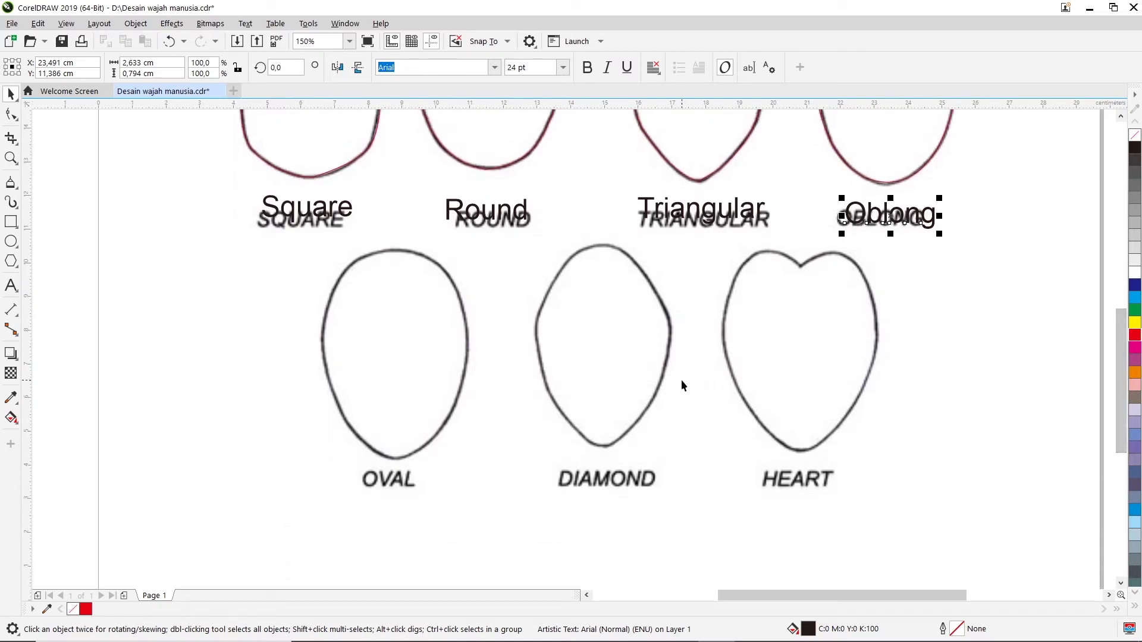
click(10, 185)
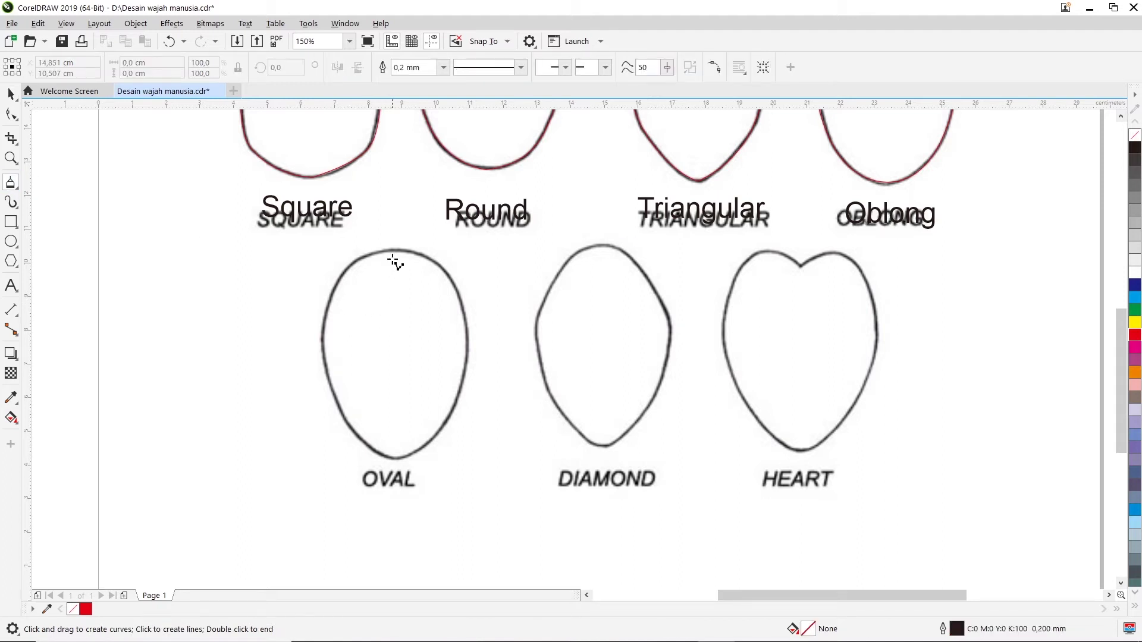
click(393, 251)
click(321, 348)
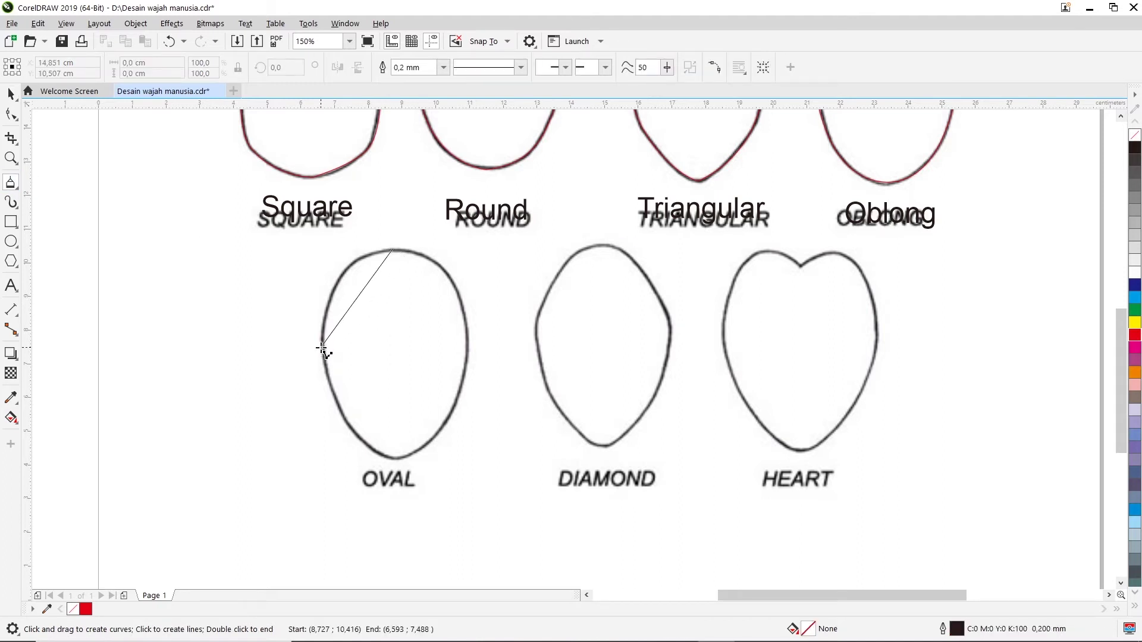
click(395, 460)
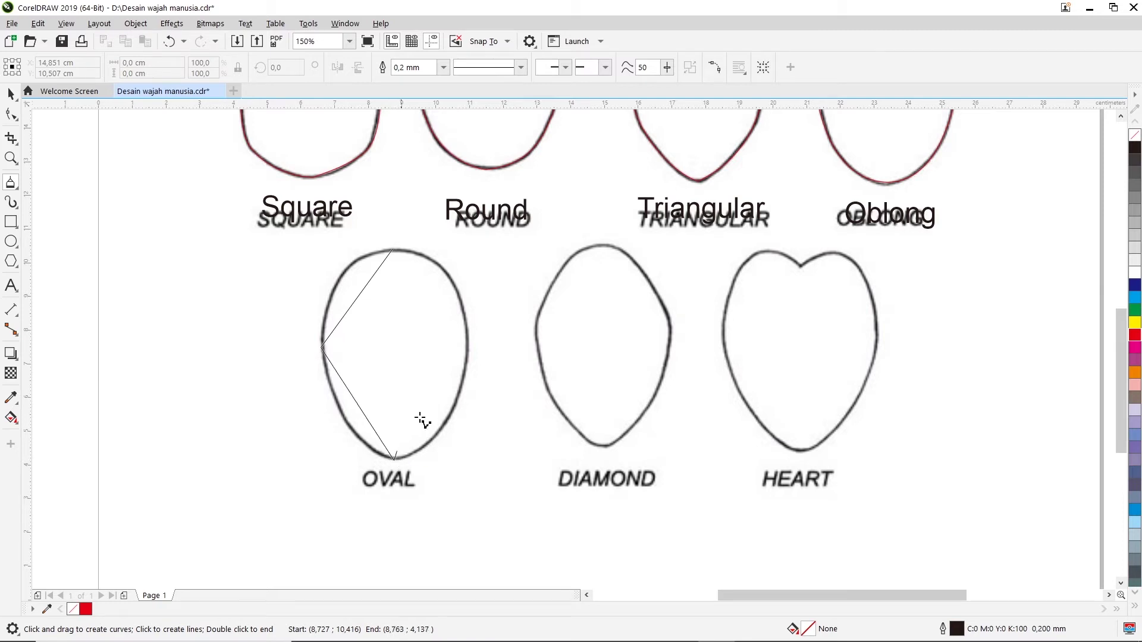
click(466, 355)
click(393, 250)
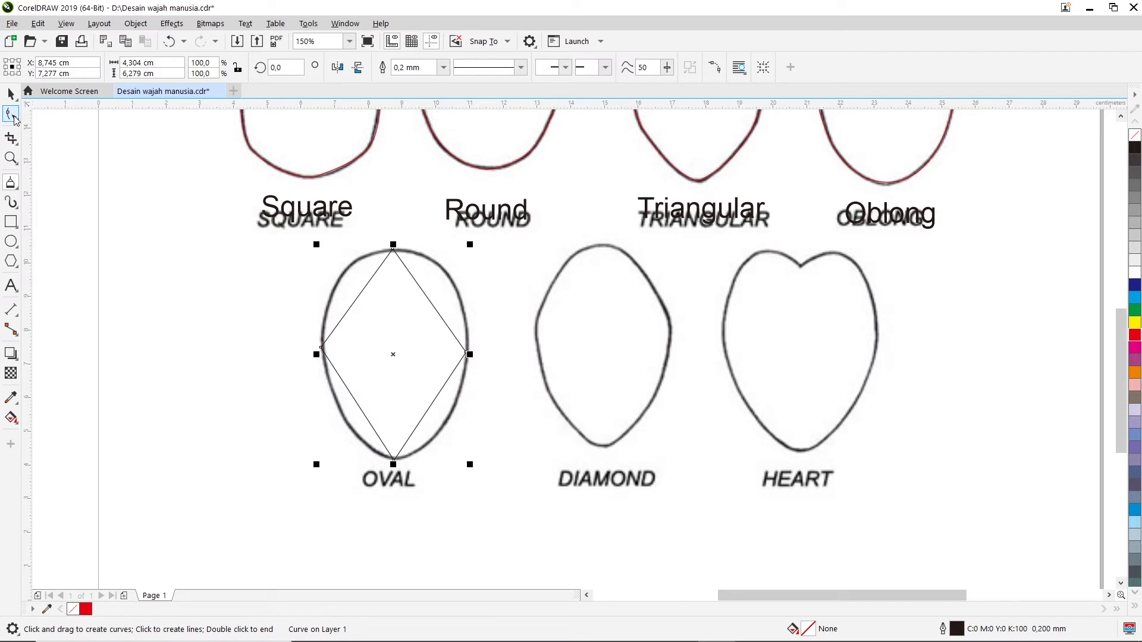
Convert the two upper segments of the OVAL four-point shape to curves and bend them onto the forehead and temples.
click(12, 114)
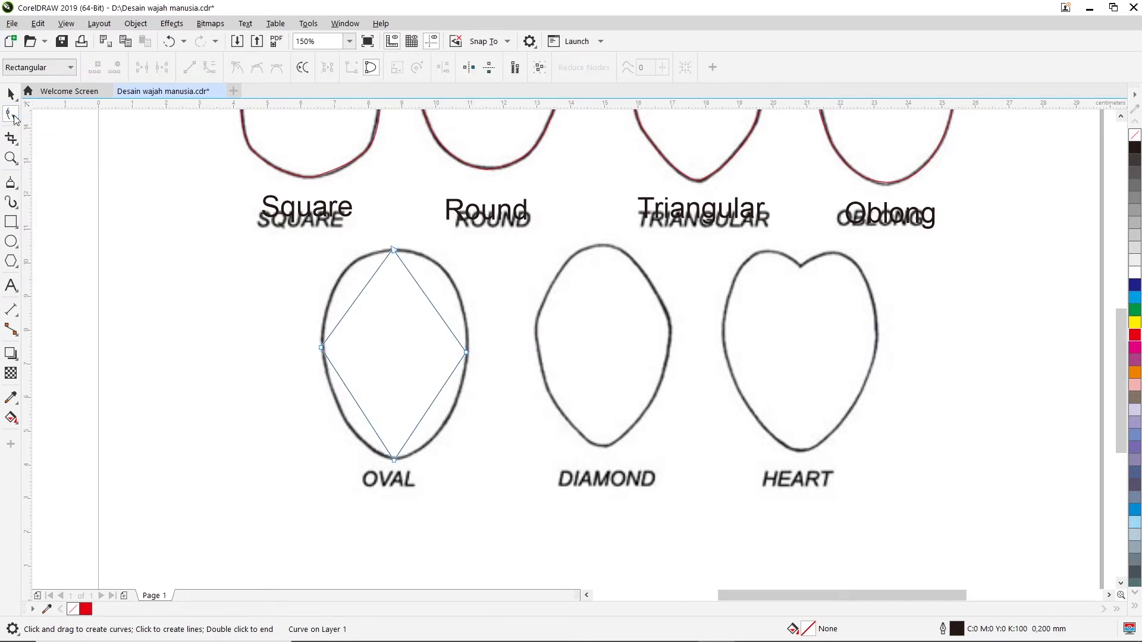
right_click(428, 300)
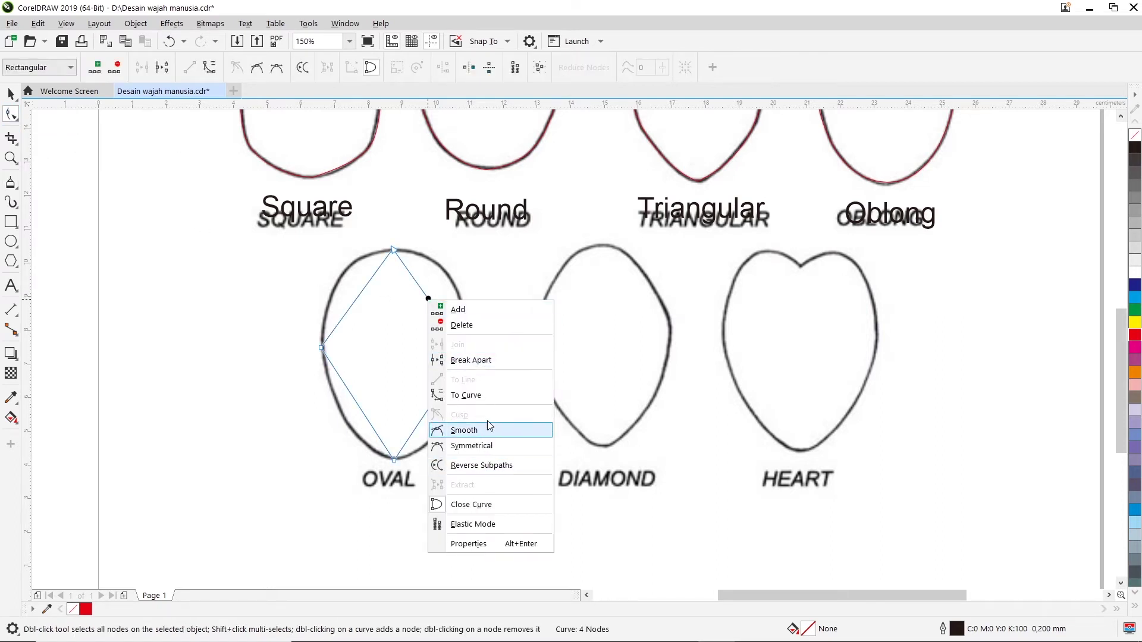
click(481, 396)
drag(418, 288, 470, 274)
drag(445, 322, 463, 333)
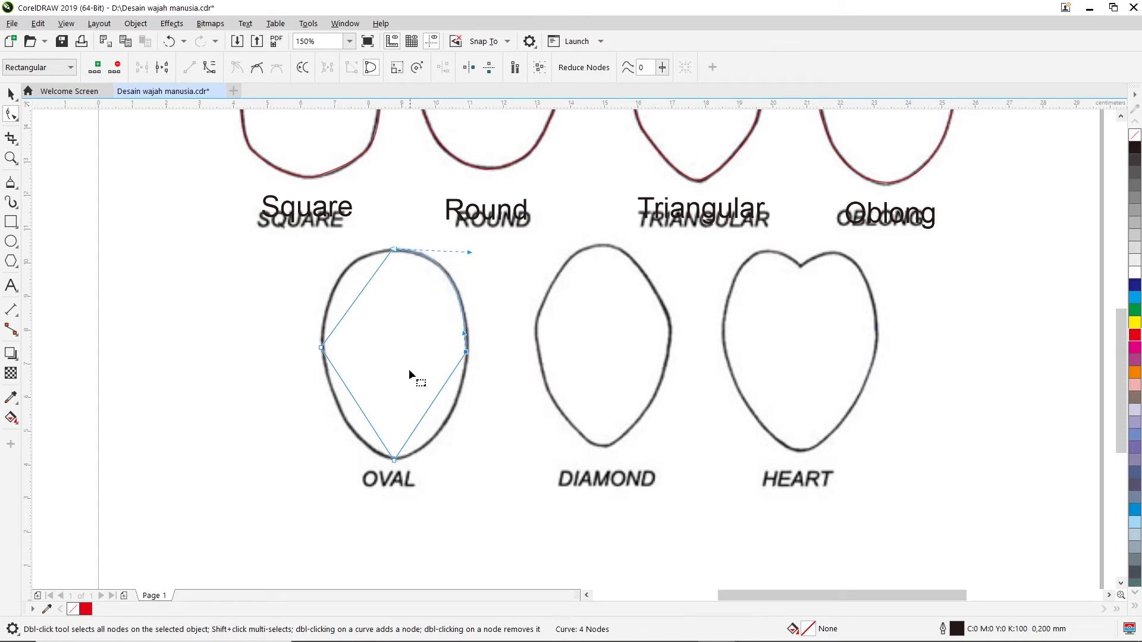
right_click(359, 300)
click(424, 393)
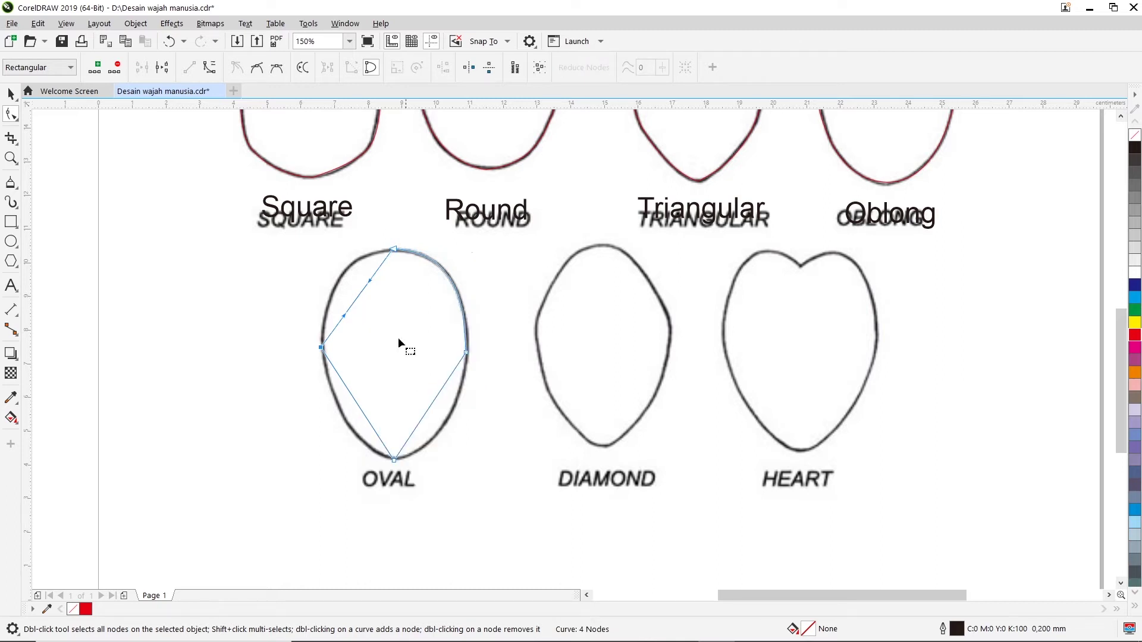
drag(371, 280, 339, 256)
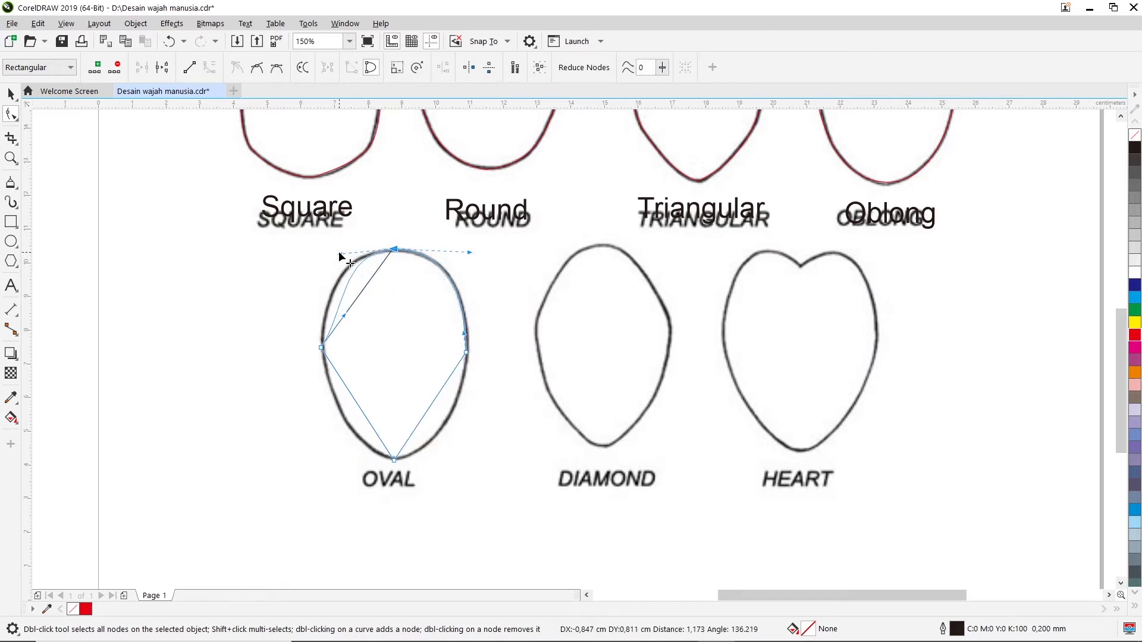
drag(345, 320, 326, 309)
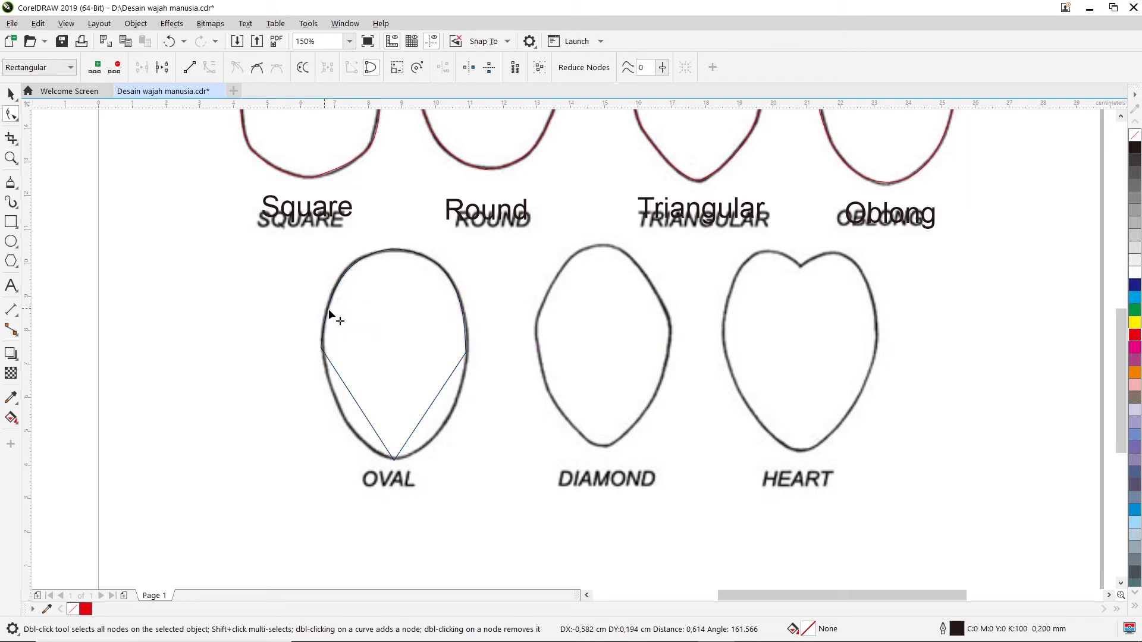
Convert the two lower segments of the OVAL shape to curves, bend them onto the jaw, and set the outline colour to red.
right_click(431, 402)
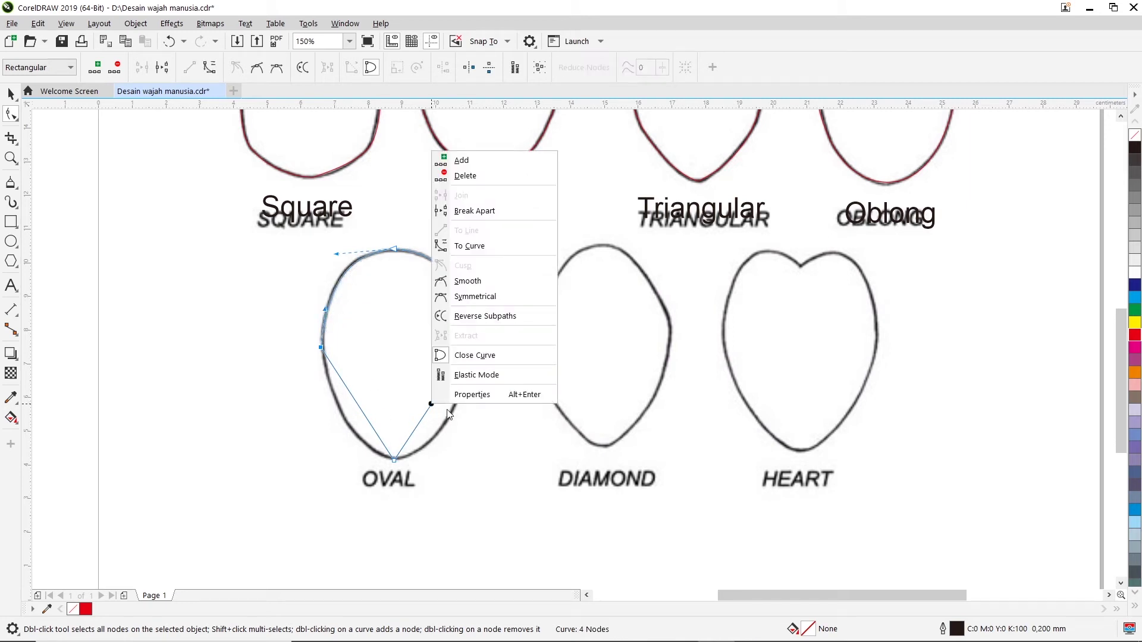
click(476, 248)
drag(443, 388, 413, 458)
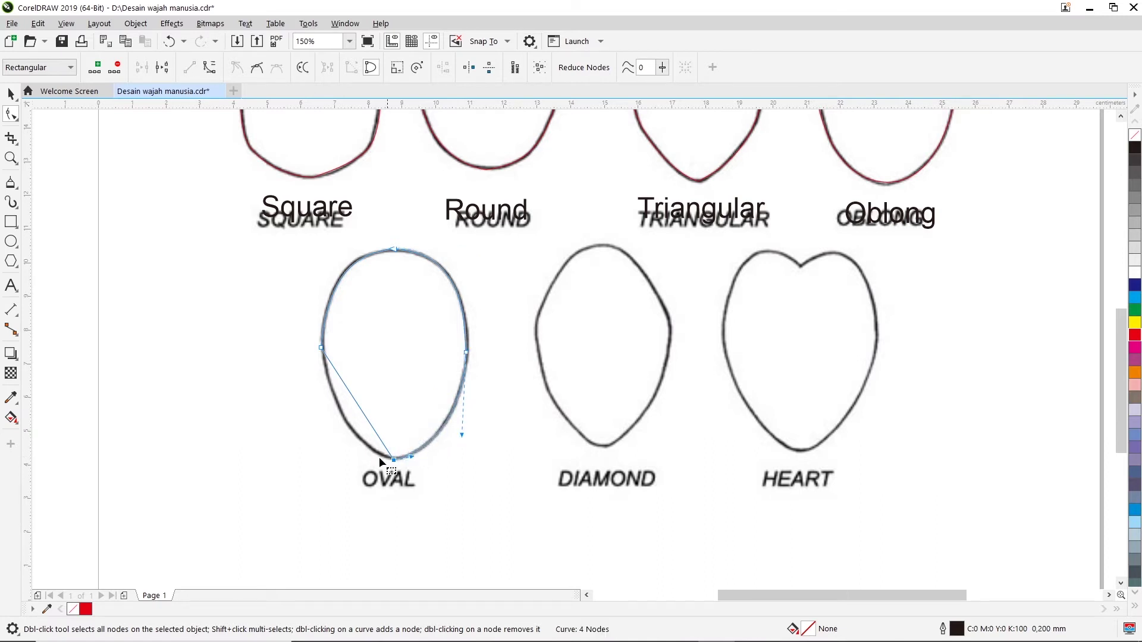
right_click(355, 401)
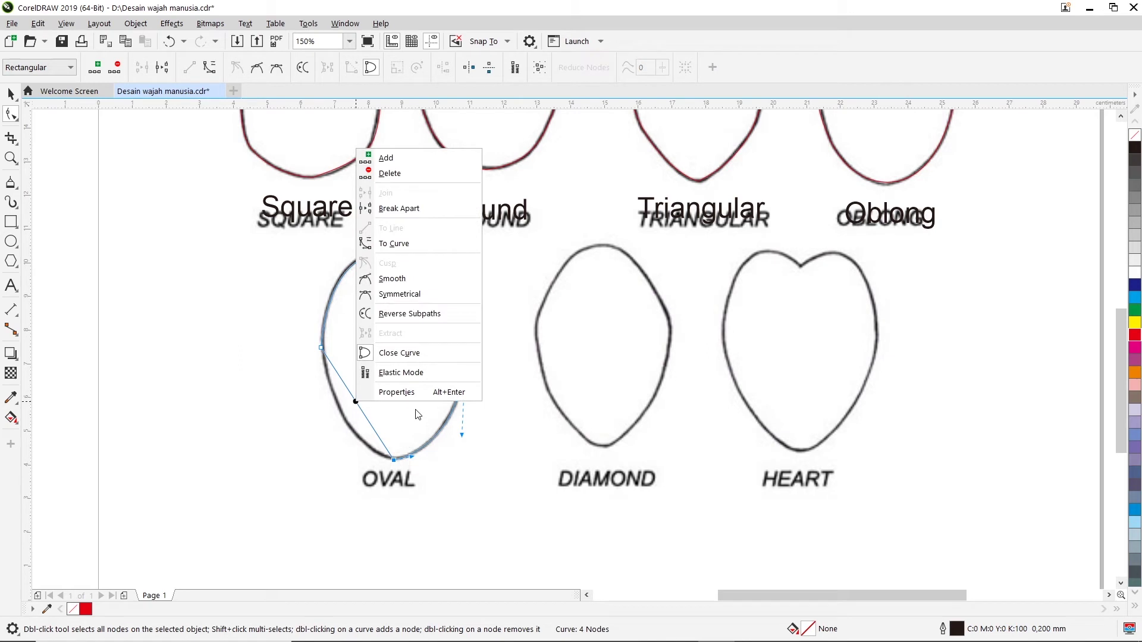
click(418, 244)
drag(345, 385, 357, 448)
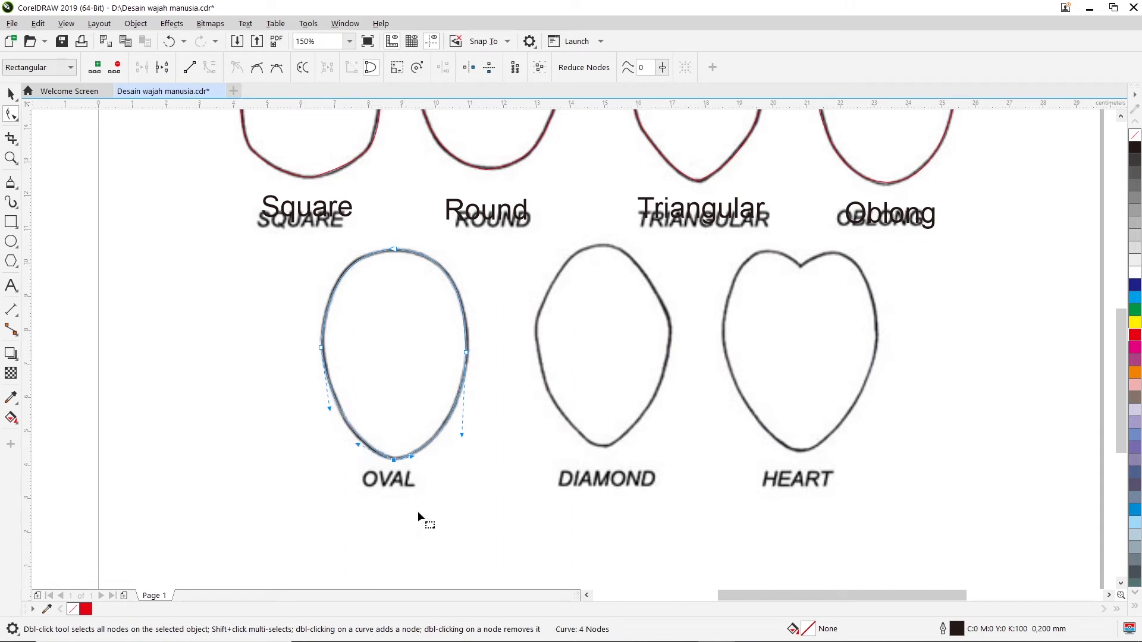
click(11, 94)
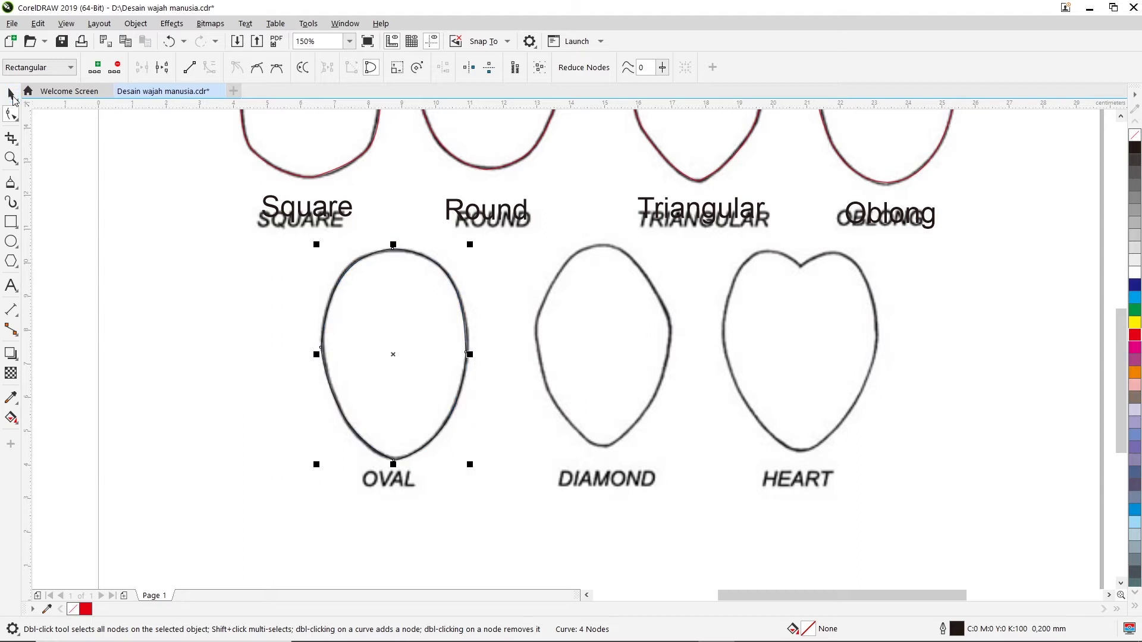
right_click(1135, 335)
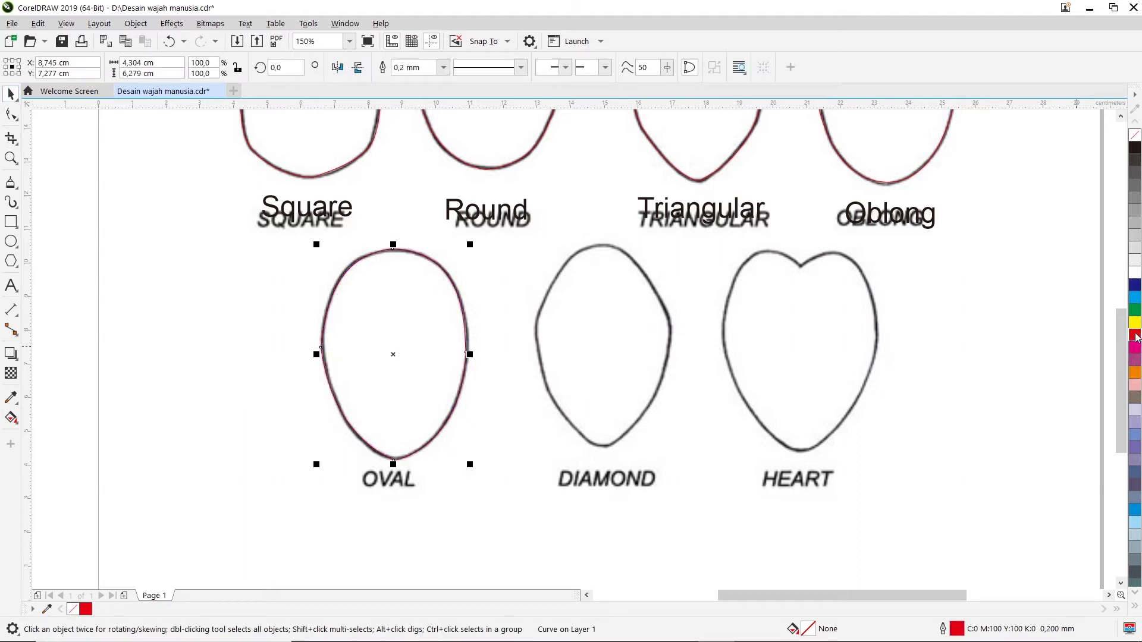
Create the artistic text "Oval" and place it over the OVAL label below the traced face.
click(11, 285)
click(220, 387)
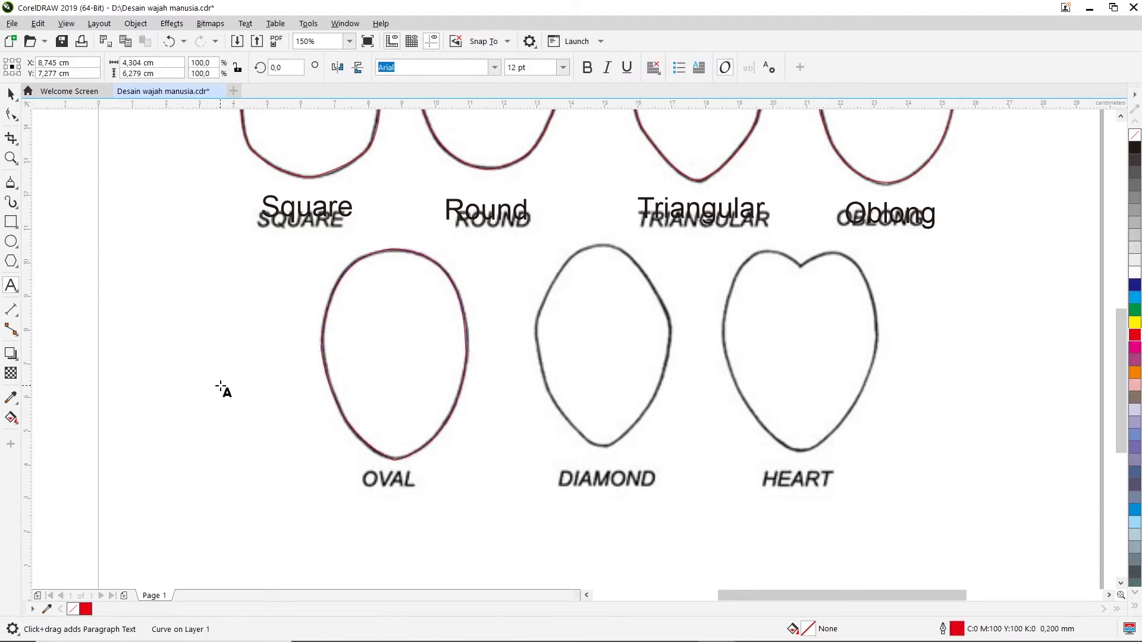
text(Oval)
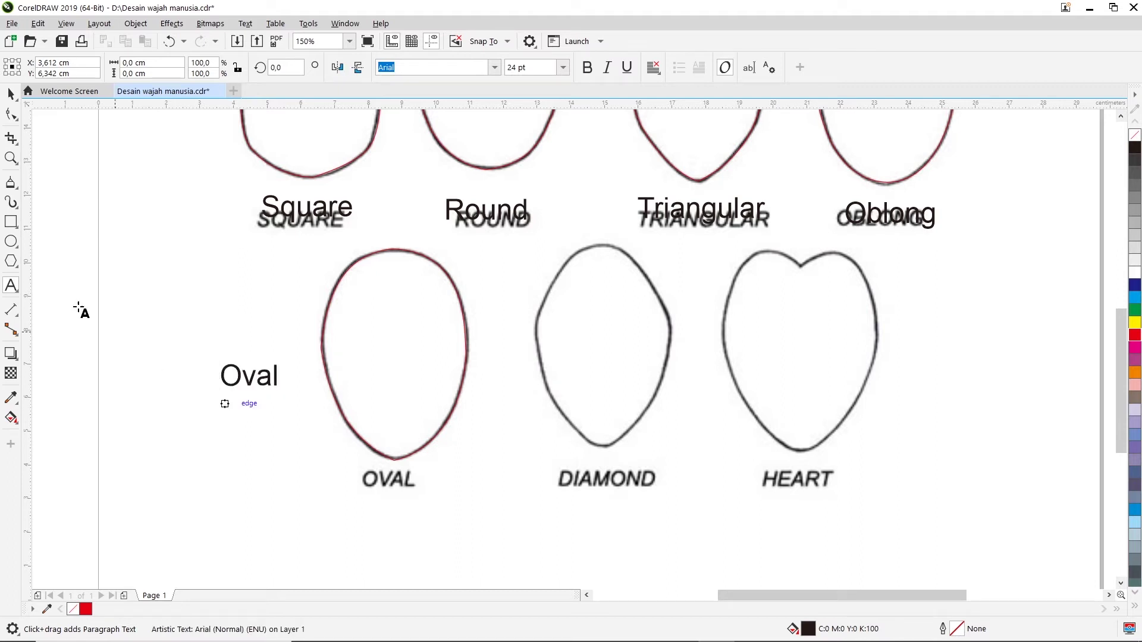
click(11, 94)
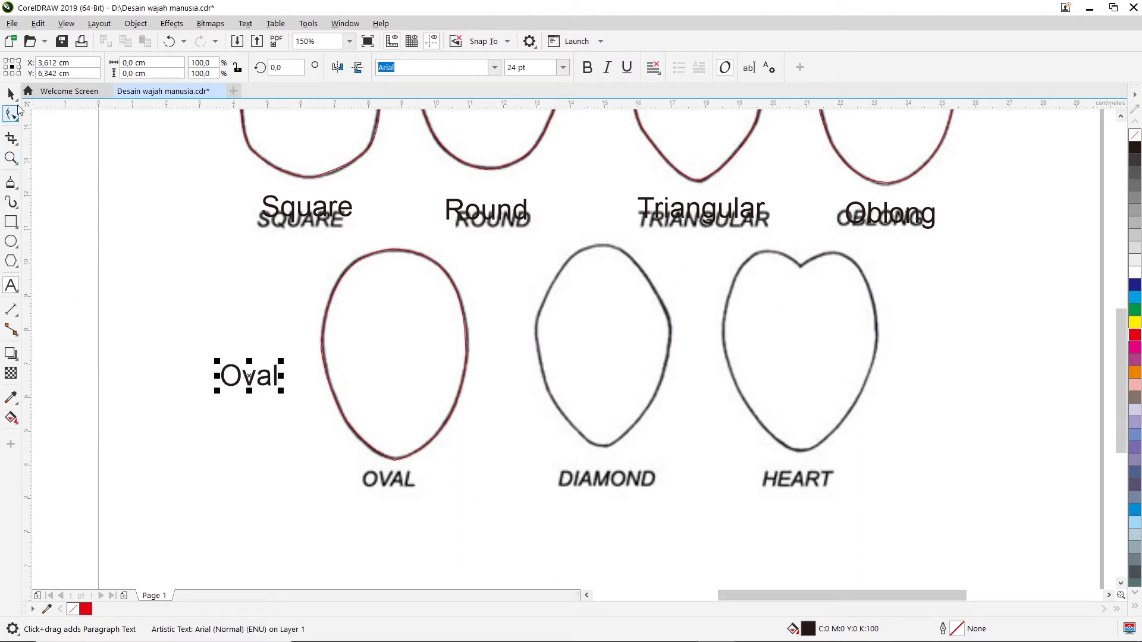
drag(240, 383, 398, 489)
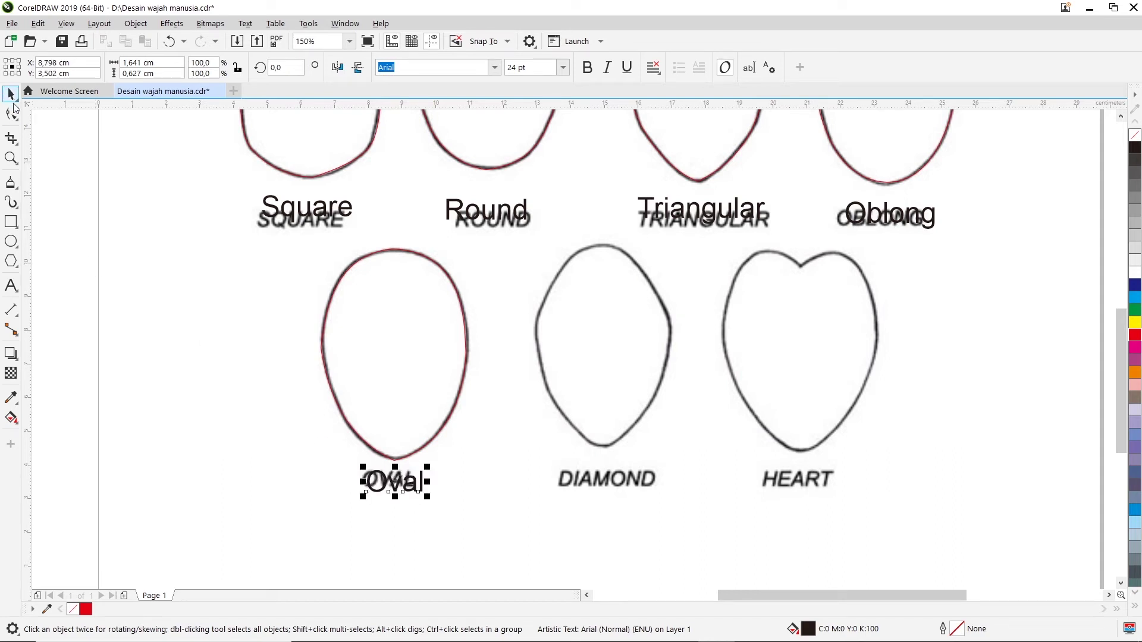
Try to delete the chin node of the OVAL curve, and undo the deletion.
click(11, 114)
scroll(373, 473, up, 4)
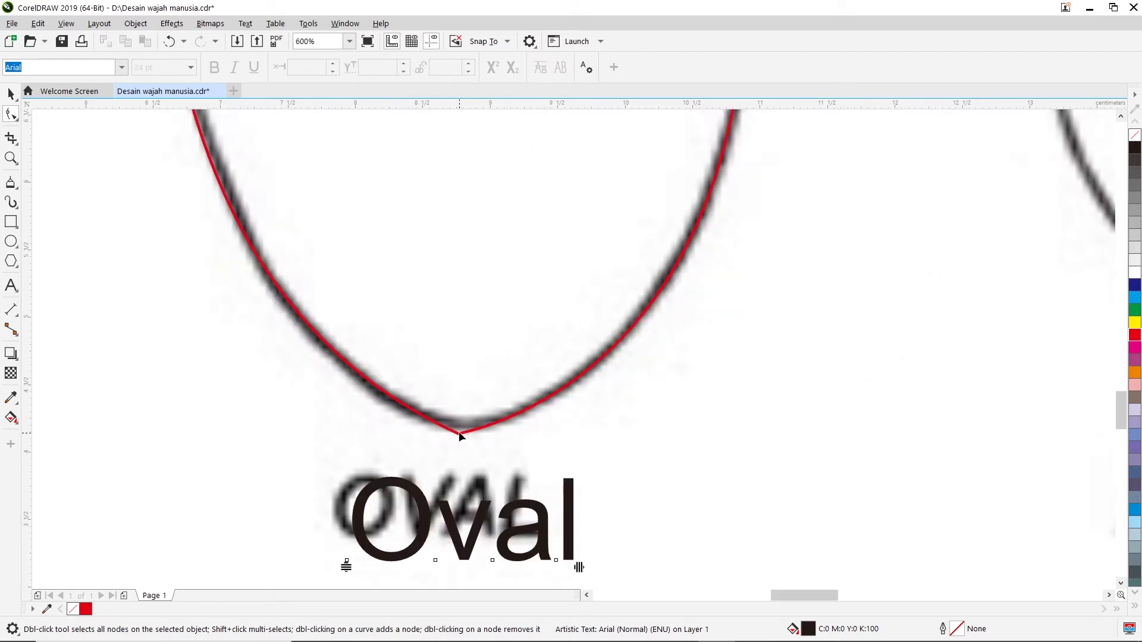
click(459, 431)
double_click(457, 435)
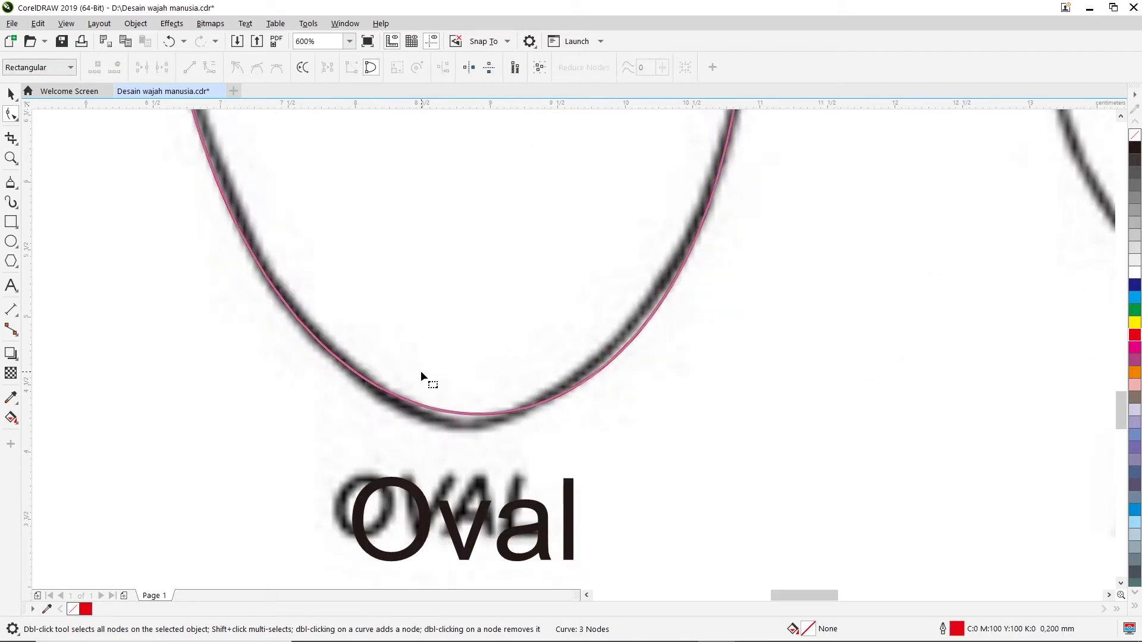
click(459, 413)
key(ctrl+z)
Move the OVAL curve's chin node onto the reference line and adjust its two handles to round the chin.
drag(457, 434, 464, 426)
drag(318, 361, 319, 402)
drag(541, 416, 540, 432)
drag(317, 402, 317, 409)
scroll(348, 405, down, 4)
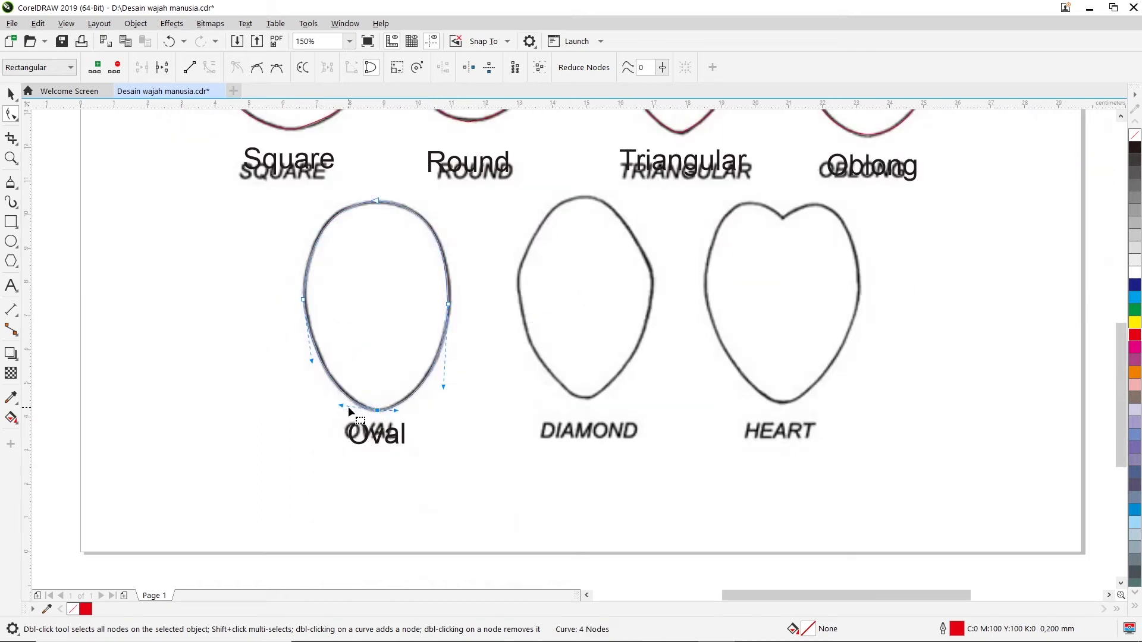
click(455, 406)
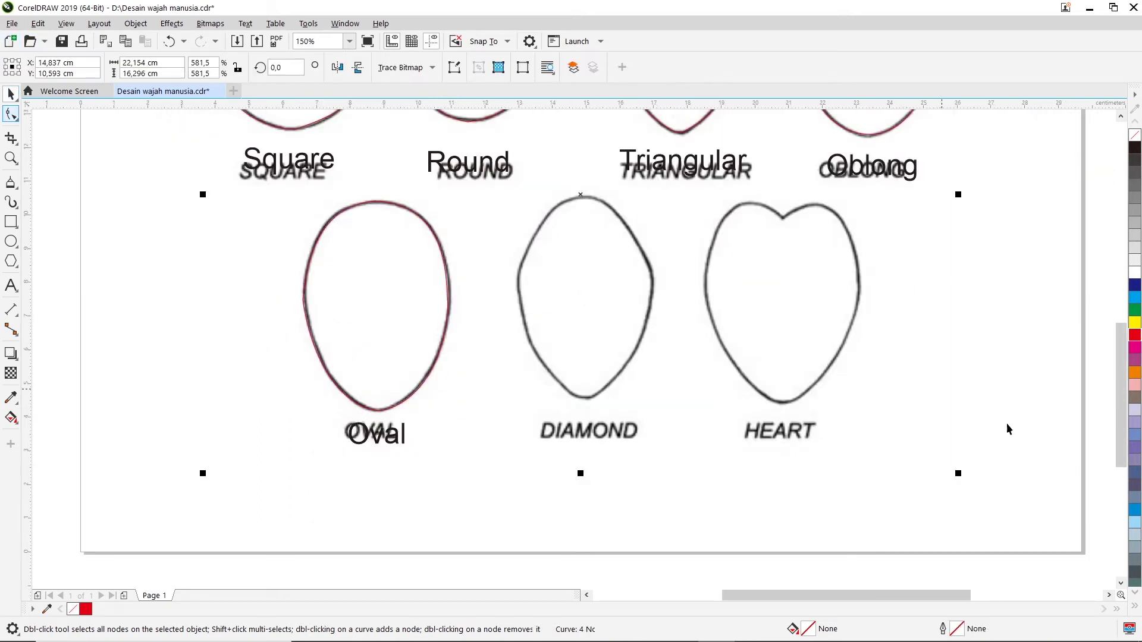
key(space)
Draw a closed four-point shape with straight segments touching the DIAMOND face's top, sides and chin.
click(1110, 595)
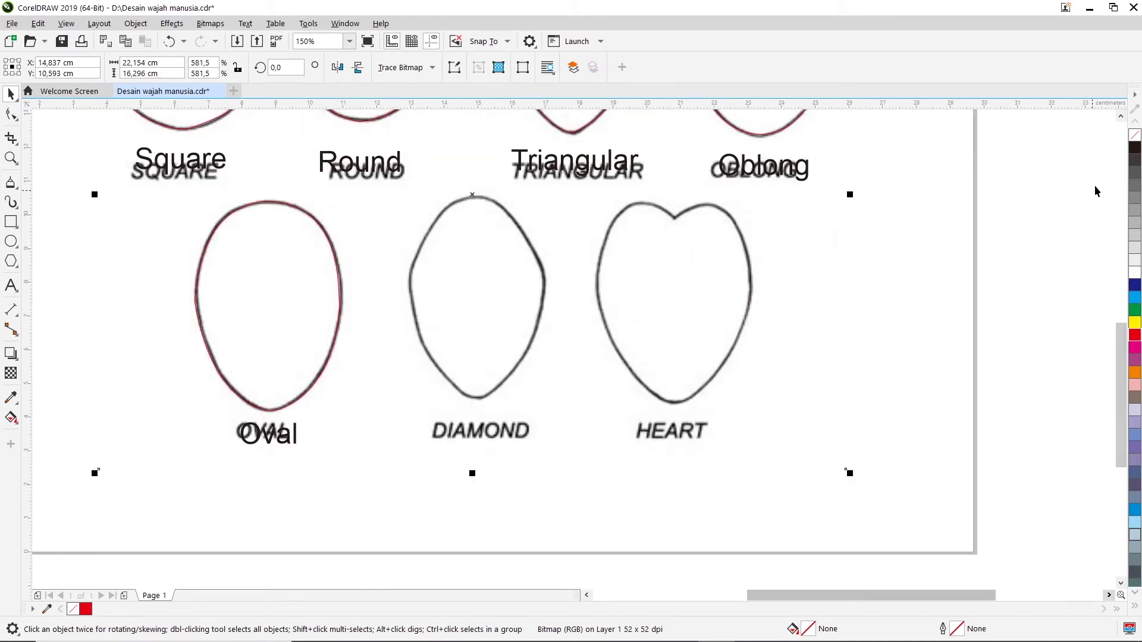
click(1121, 117)
click(1121, 117)
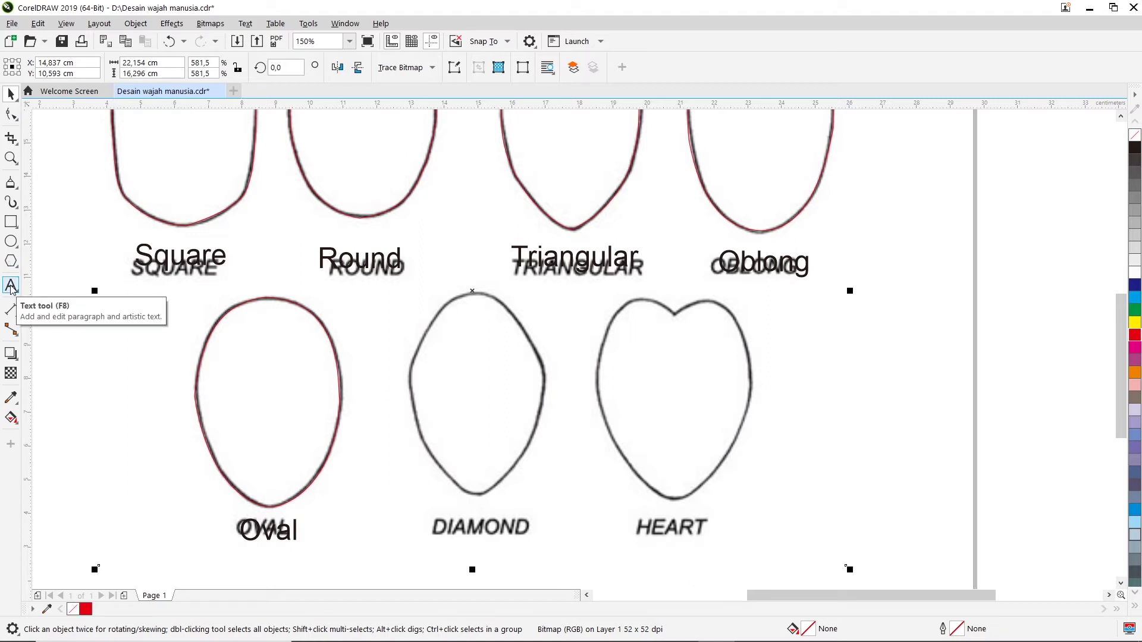
click(10, 183)
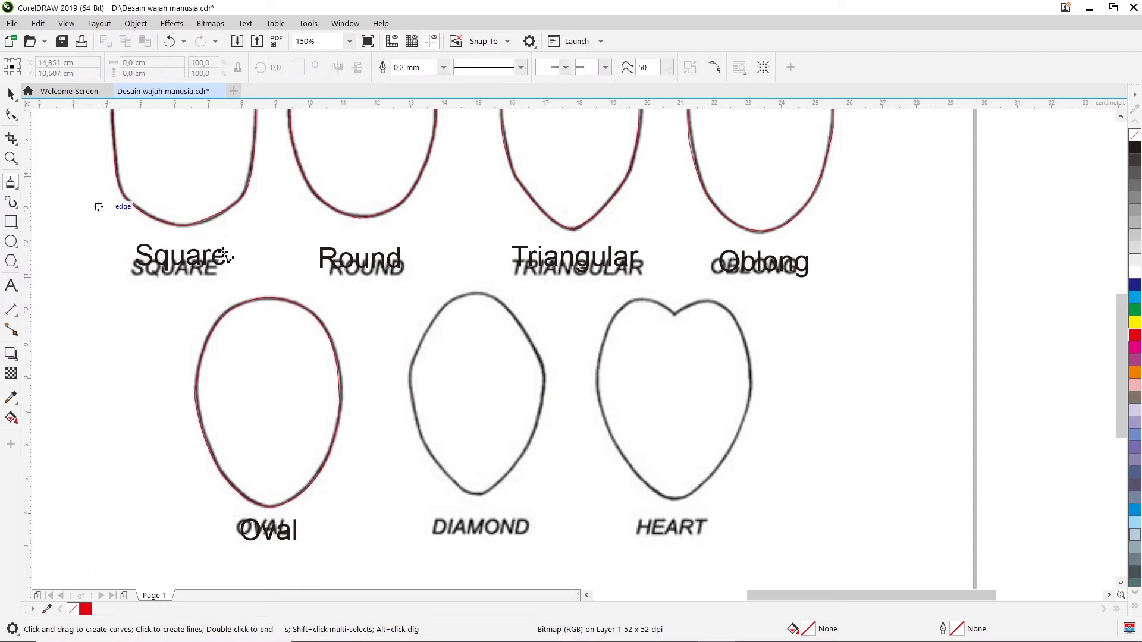
click(482, 293)
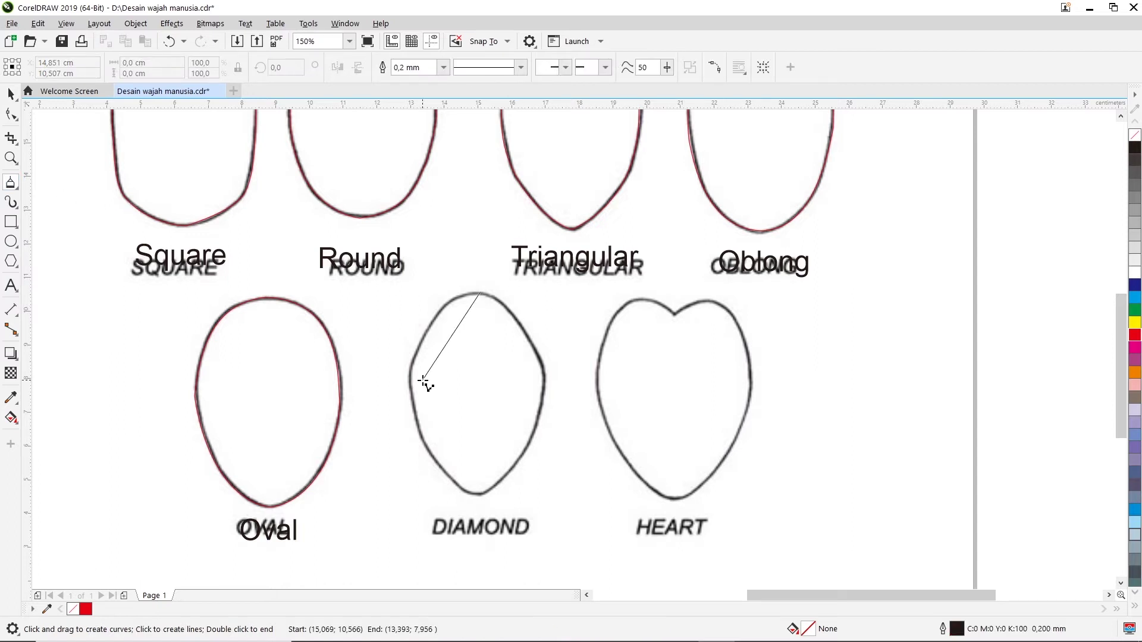
click(412, 383)
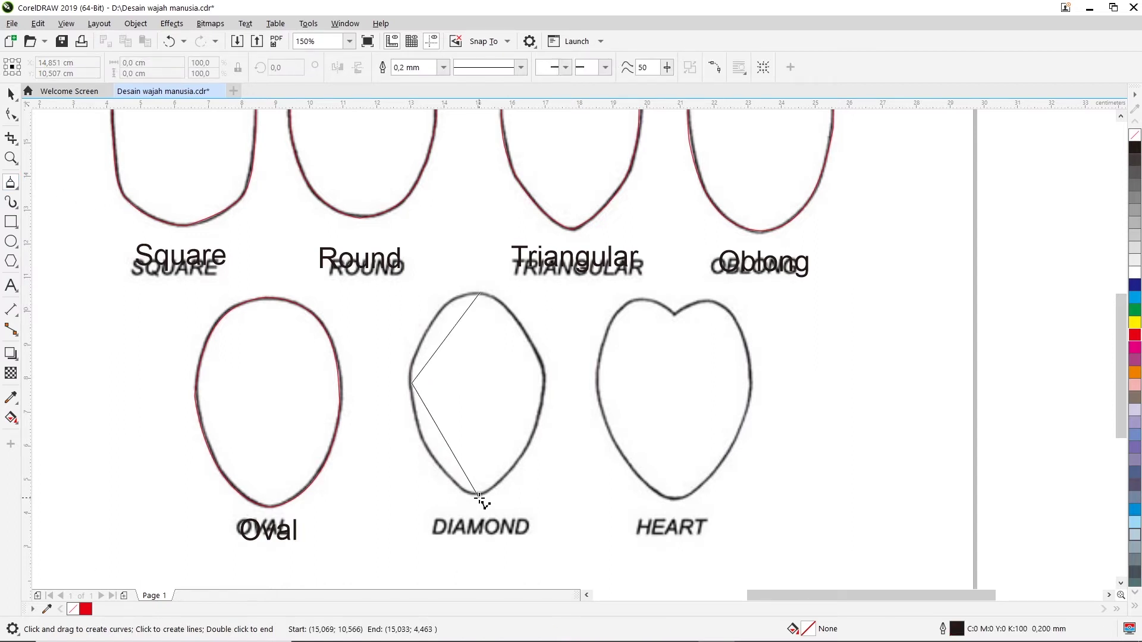
click(479, 494)
click(545, 387)
click(479, 292)
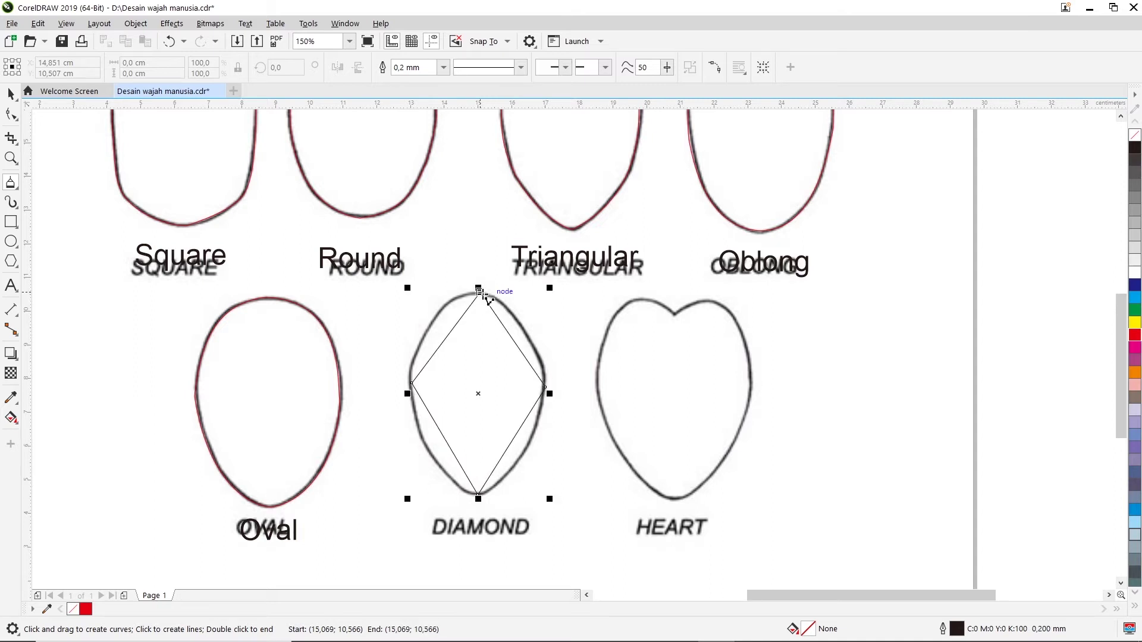
Convert the two upper segments of the DIAMOND shape to curves and bend them onto the forehead and temples.
click(5, 119)
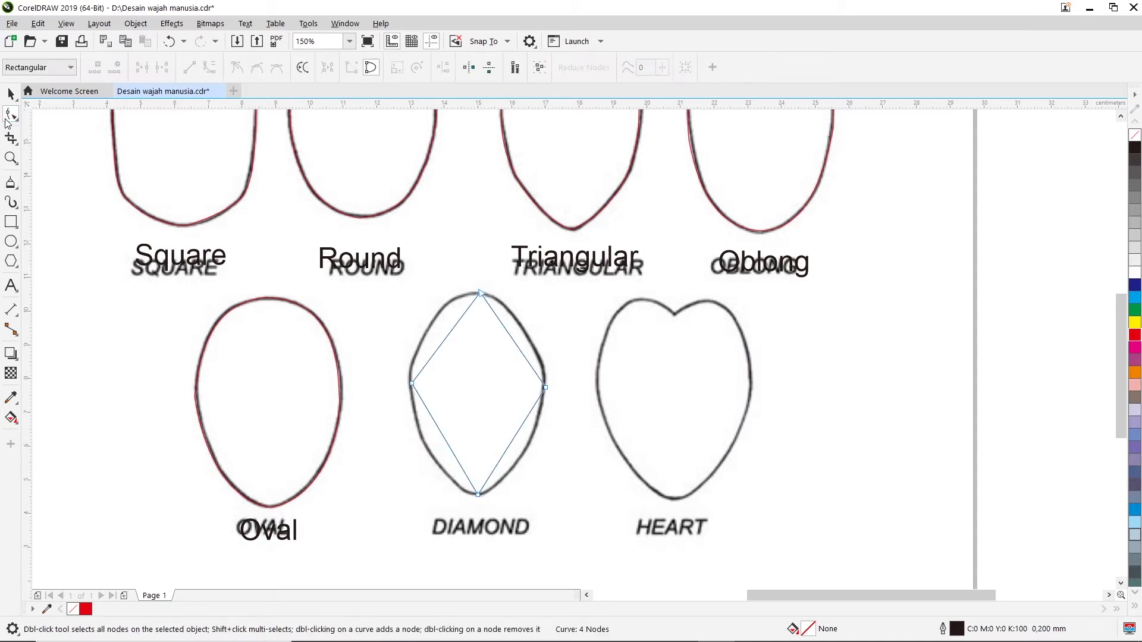
right_click(512, 340)
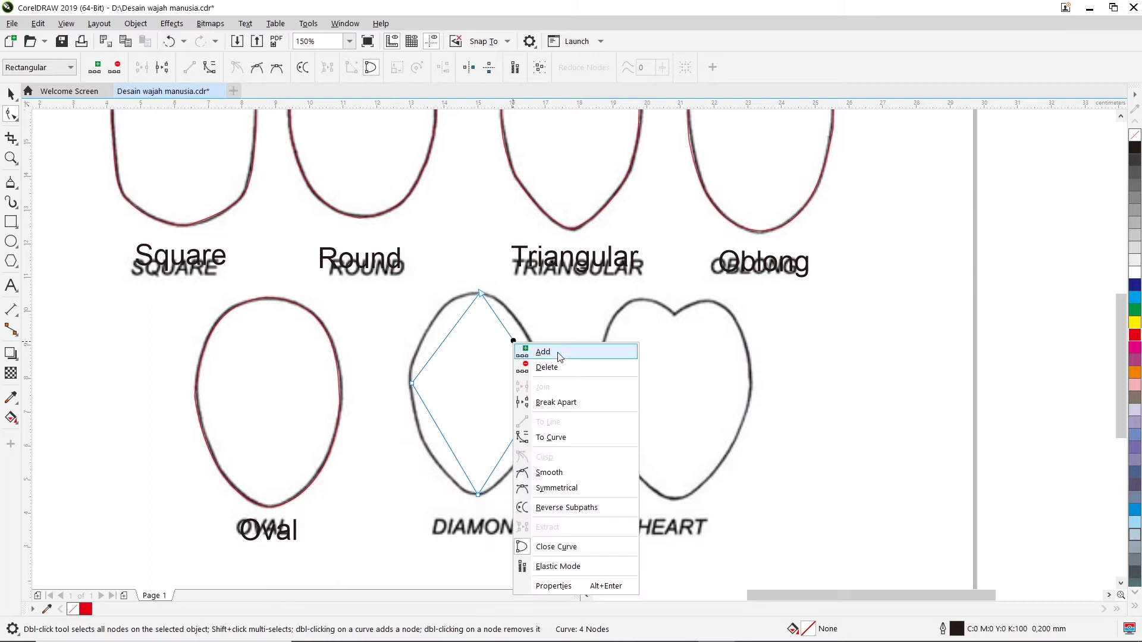
click(551, 438)
drag(500, 322, 542, 365)
right_click(440, 348)
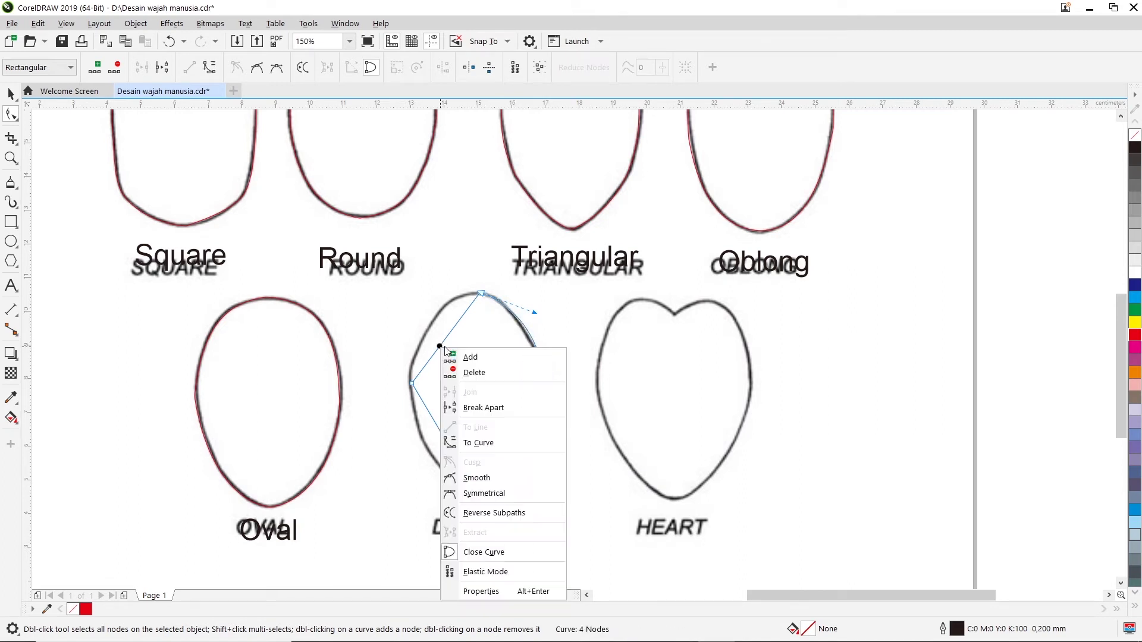
click(500, 443)
drag(457, 320, 429, 293)
drag(433, 355, 413, 363)
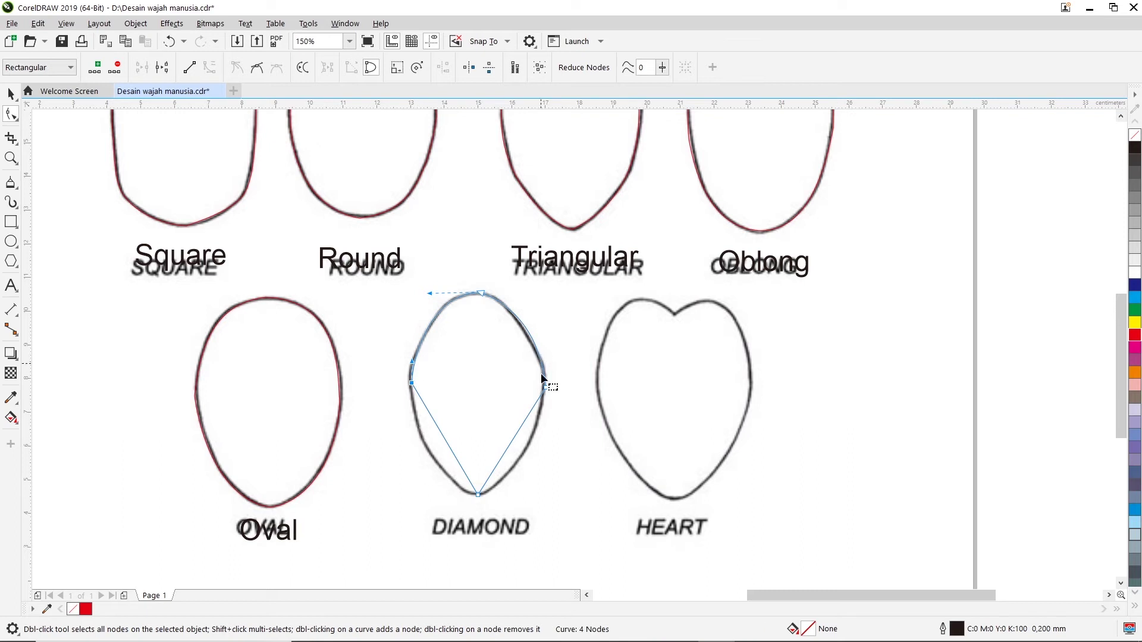
click(545, 389)
drag(533, 312, 535, 310)
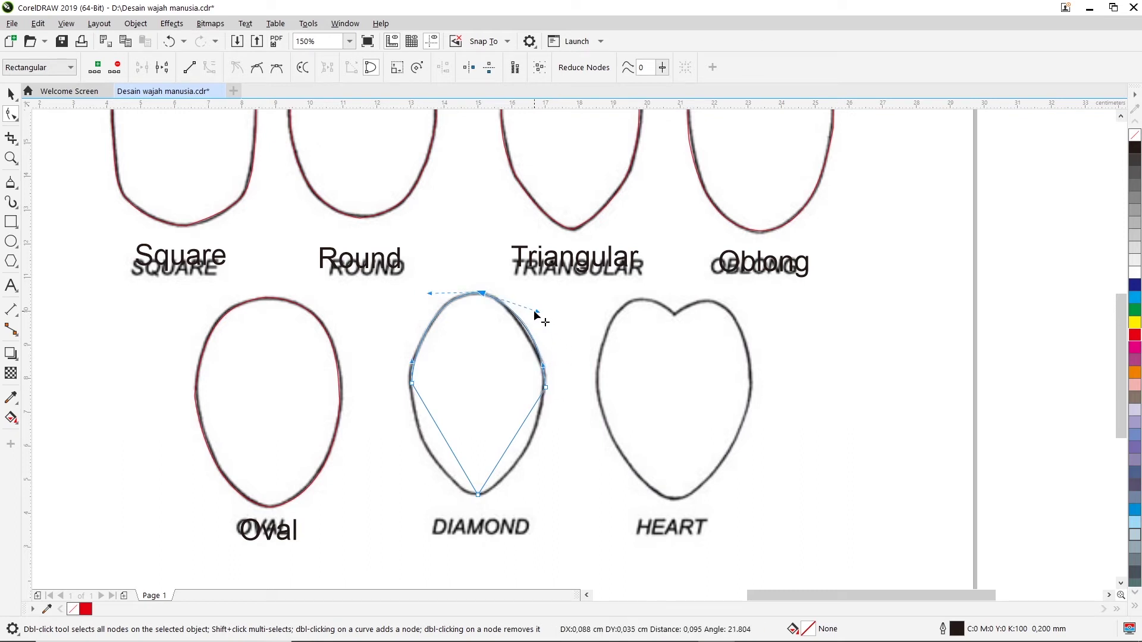
Convert the two lower segments of the DIAMOND shape to curves and bend the lower-right one onto the jaw.
right_click(519, 425)
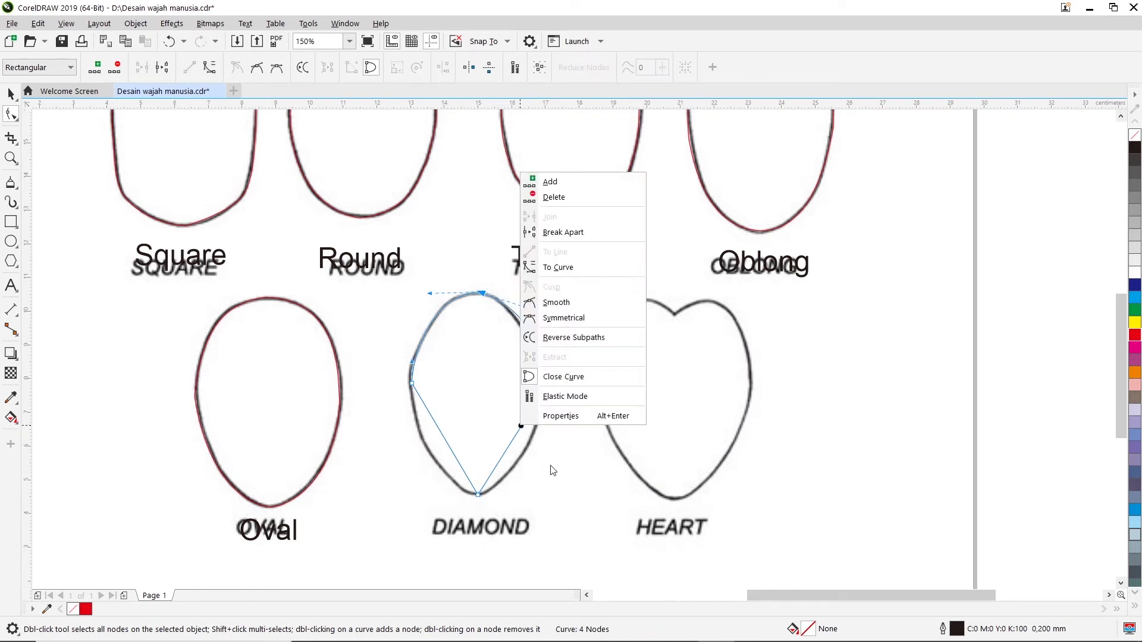
click(558, 267)
drag(512, 441, 519, 458)
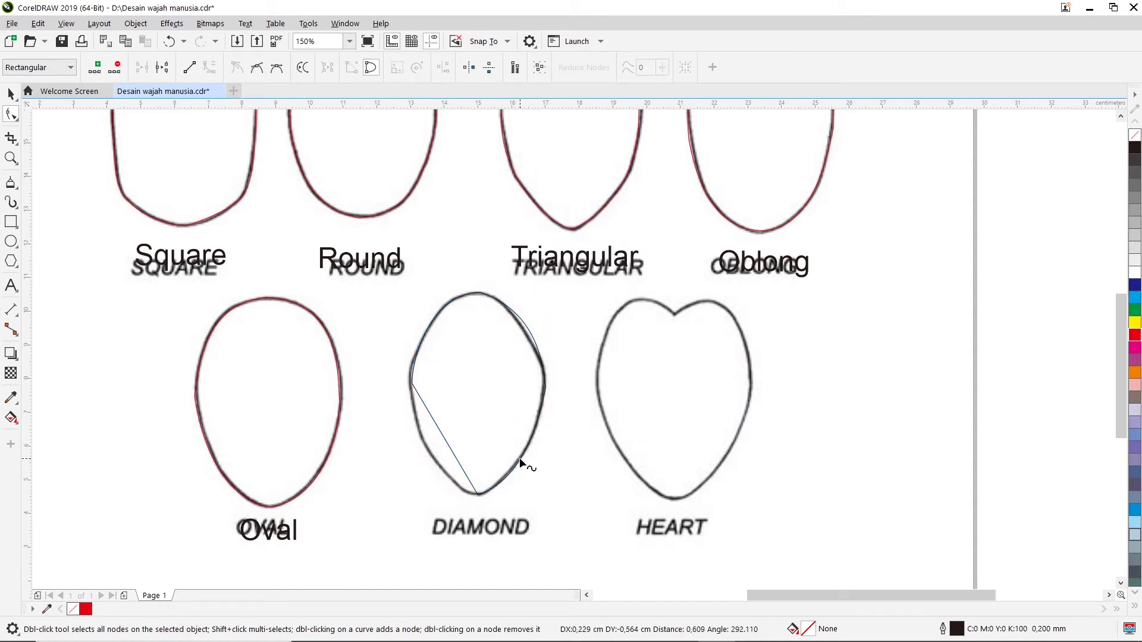
right_click(445, 442)
click(544, 274)
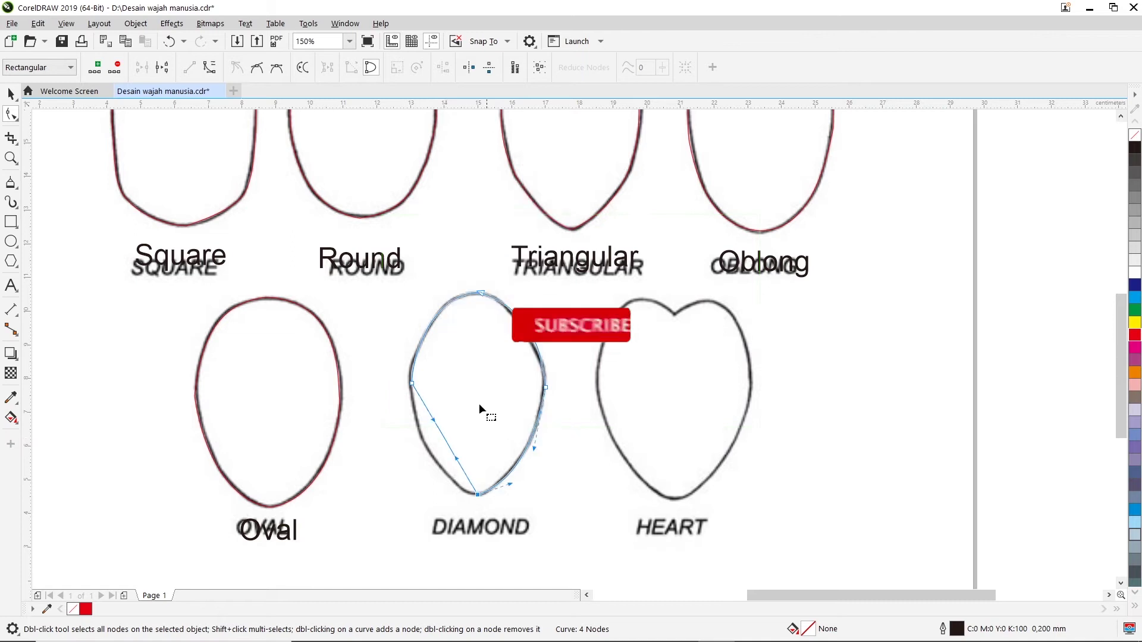
Try to shape the DIAMOND's lower-left segment with an extra node at its middle.
double_click(444, 437)
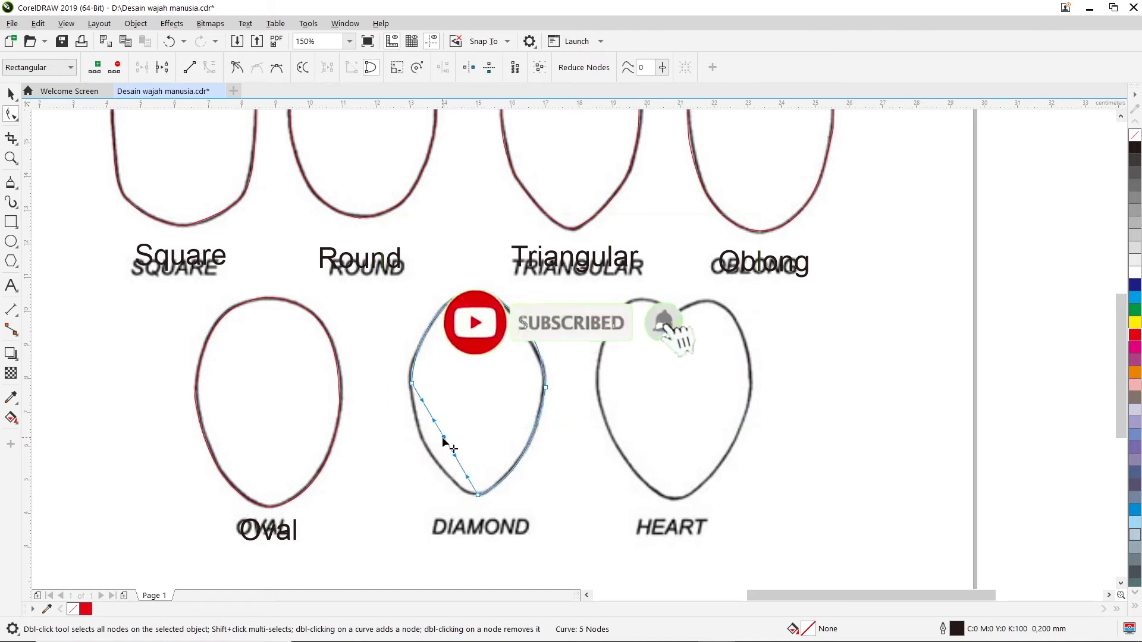
double_click(444, 438)
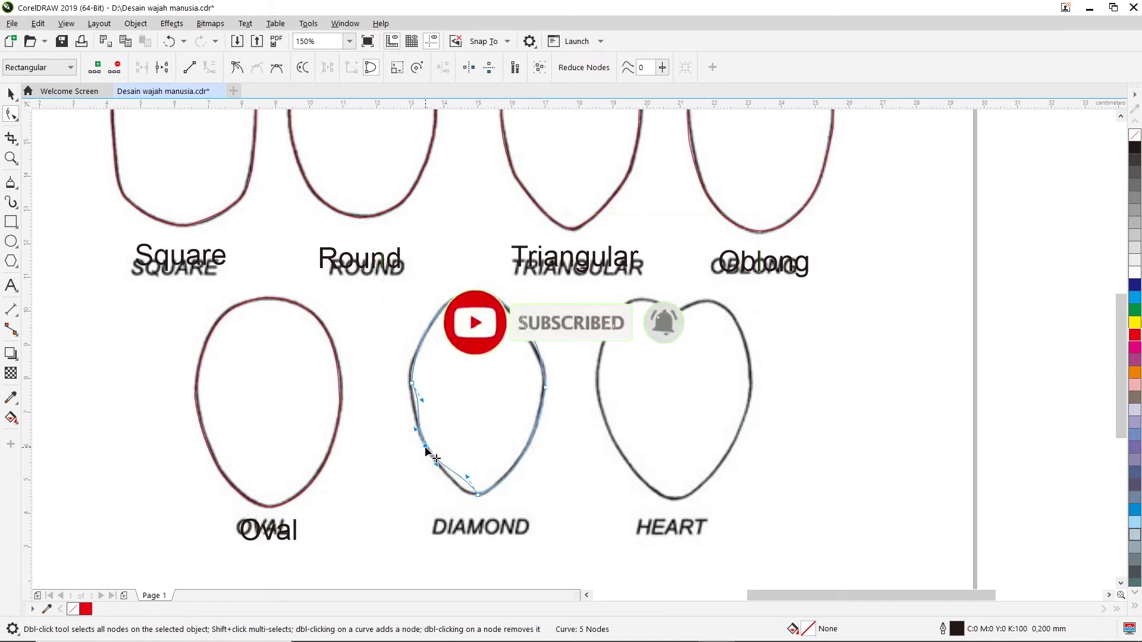
right_click(437, 427)
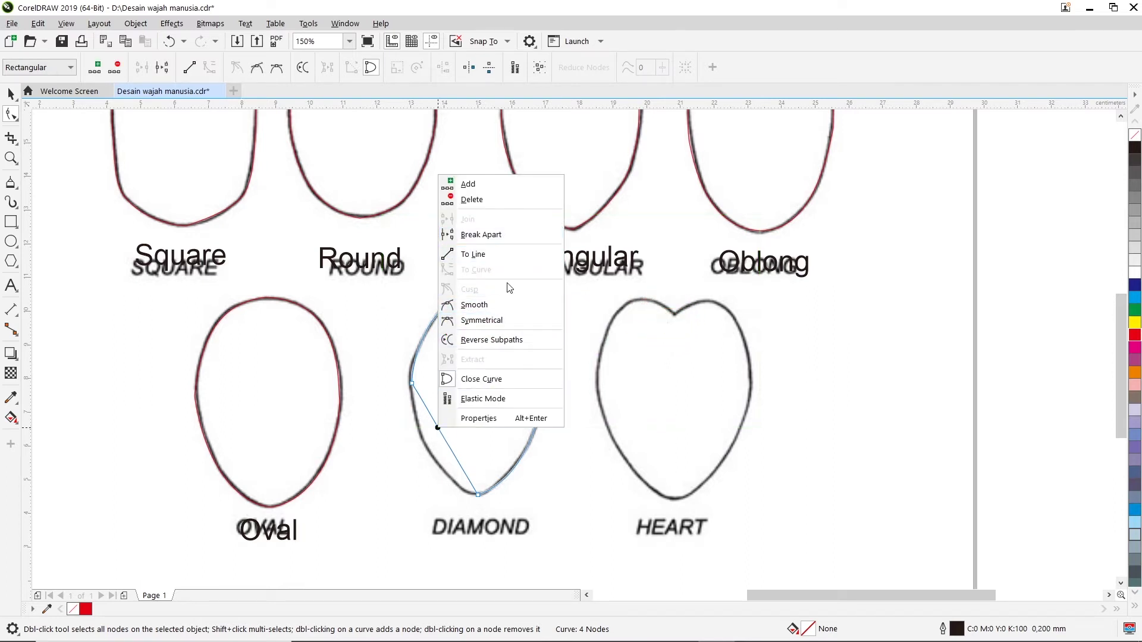
click(440, 429)
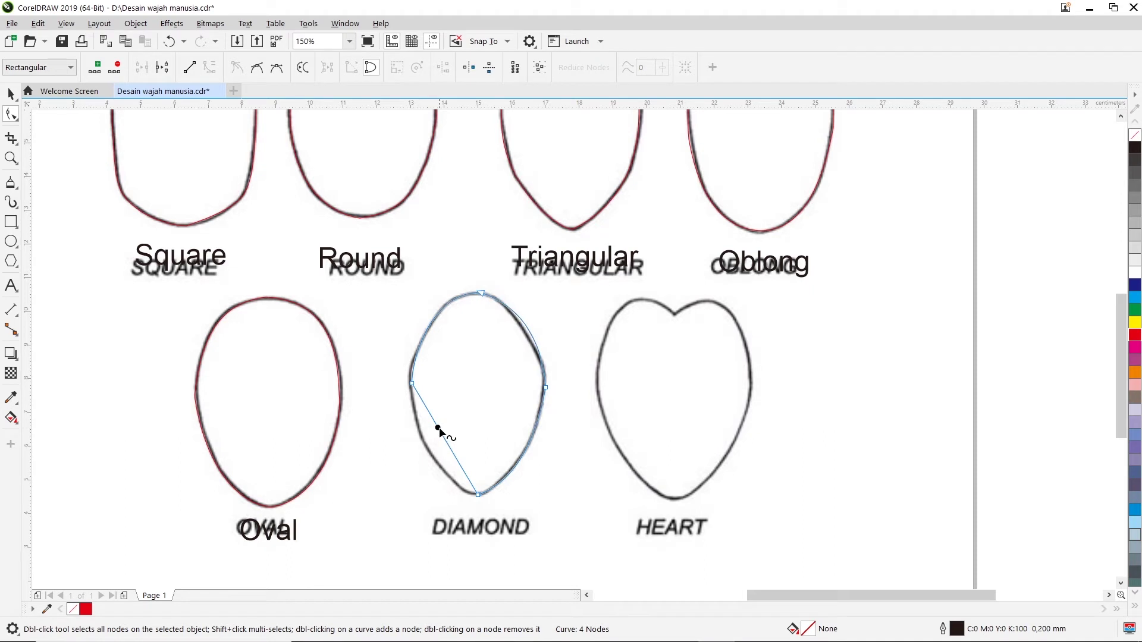
right_click(438, 429)
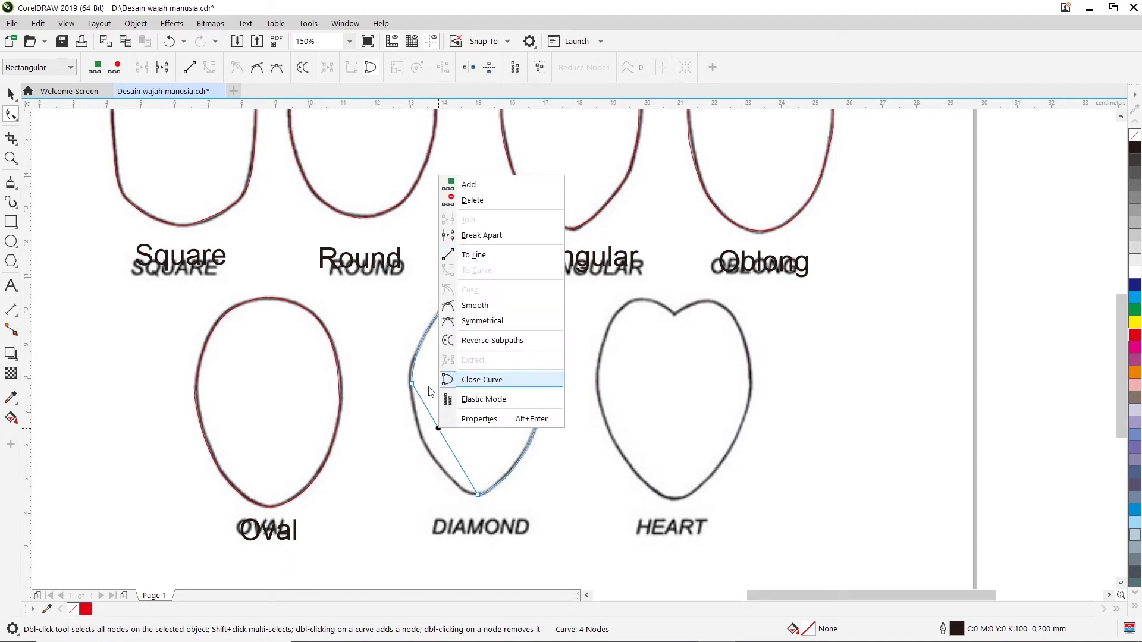
click(406, 438)
Bend the DIAMOND shape's lower-left segment onto the jaw line between the side node and the chin.
click(412, 385)
drag(434, 421, 454, 488)
click(525, 501)
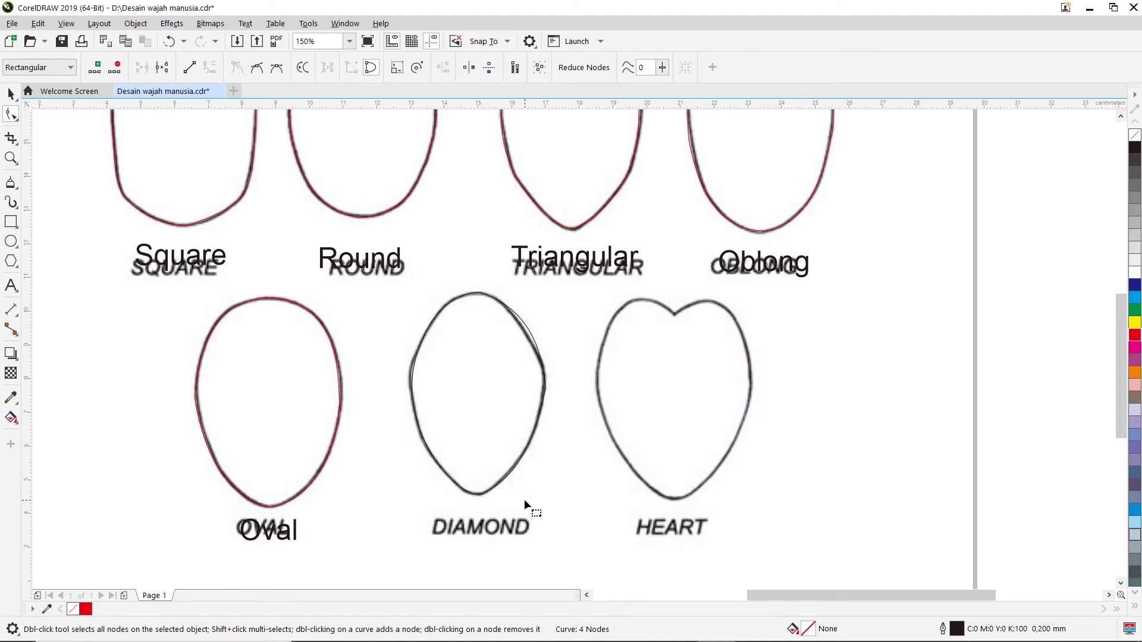
Fine-tune the DIAMOND curve's chin by adjusting both handles of the chin node and shifting the node slightly.
scroll(523, 498, up, 4)
click(451, 475)
drag(580, 431, 548, 472)
drag(359, 462, 352, 468)
drag(451, 475, 446, 474)
click(430, 483)
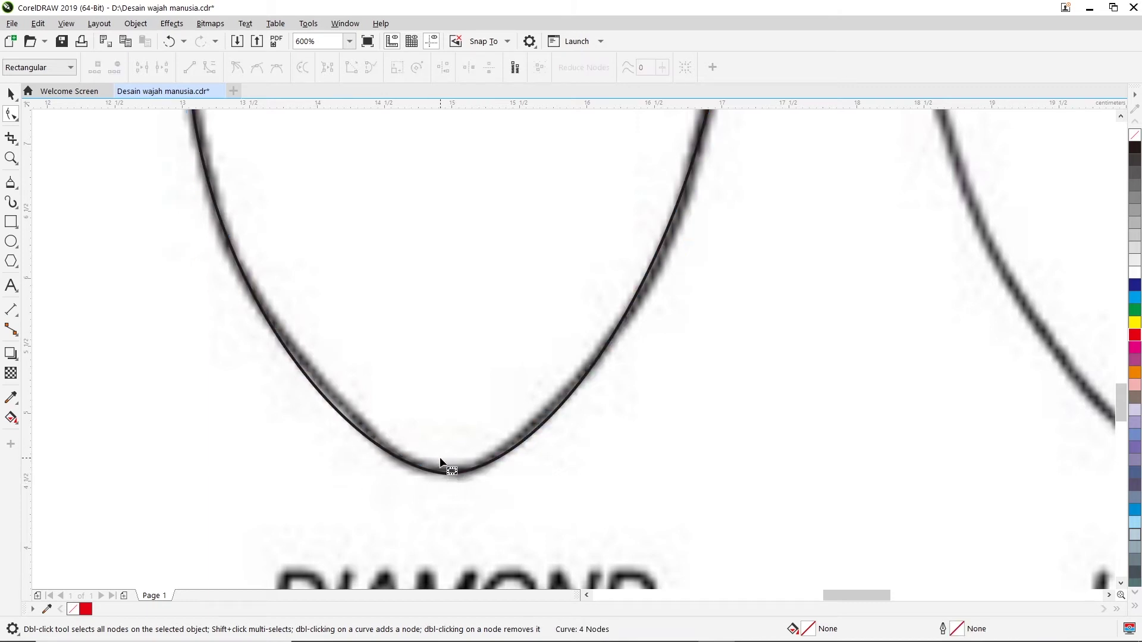
Shorten the left handle of the DIAMOND curve's chin node so the lower-left segment follows the reference jaw.
click(443, 473)
drag(348, 470, 366, 466)
scroll(367, 466, down, 4)
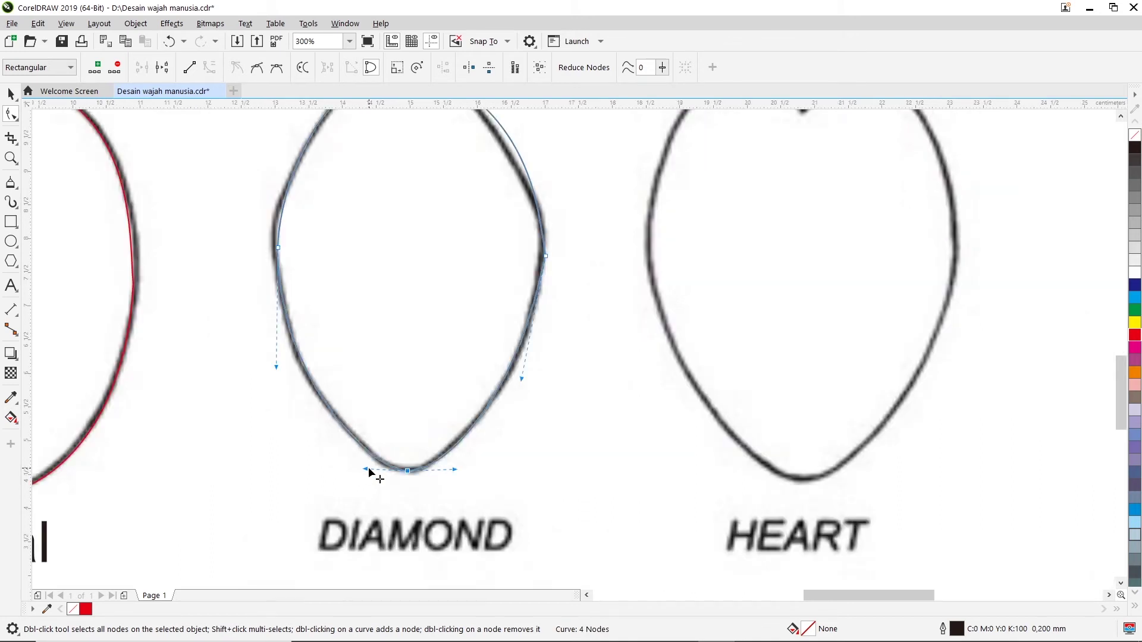
Fit the DIAMOND curve's crown to the reference by shifting the top node slightly left and adjusting both its handles.
scroll(356, 323, up, 2)
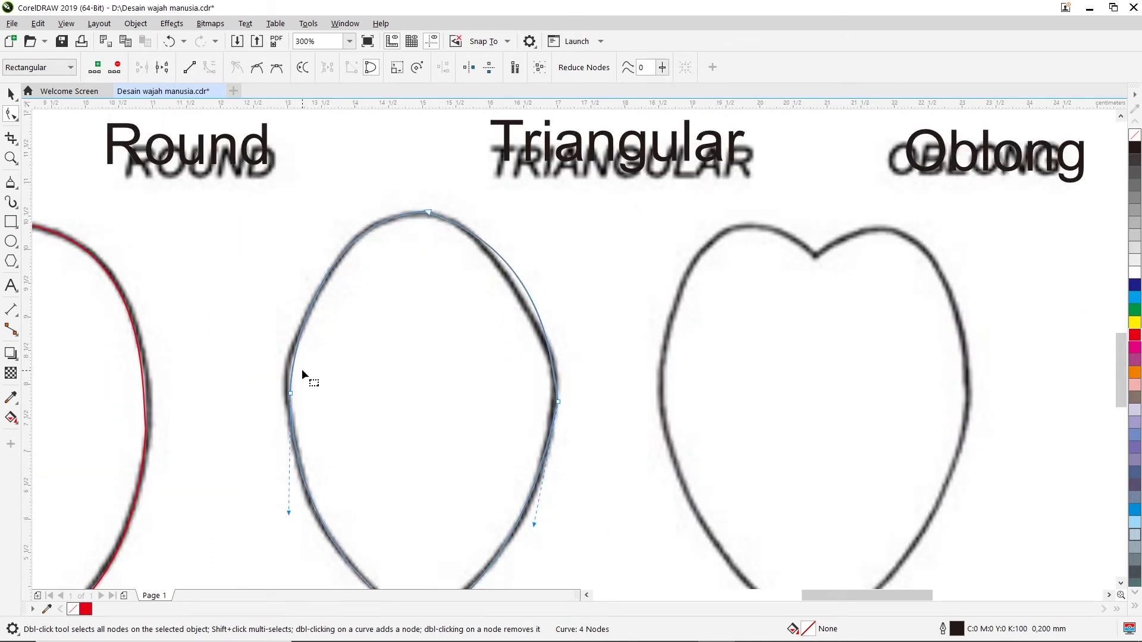
click(430, 212)
drag(542, 250, 519, 225)
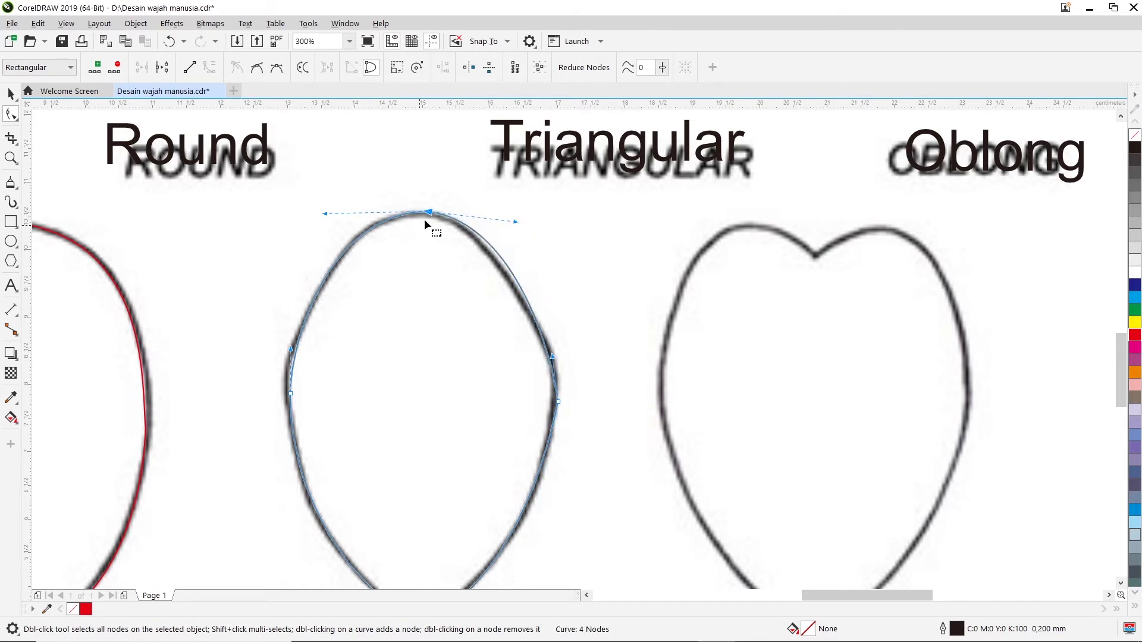
drag(427, 215, 420, 216)
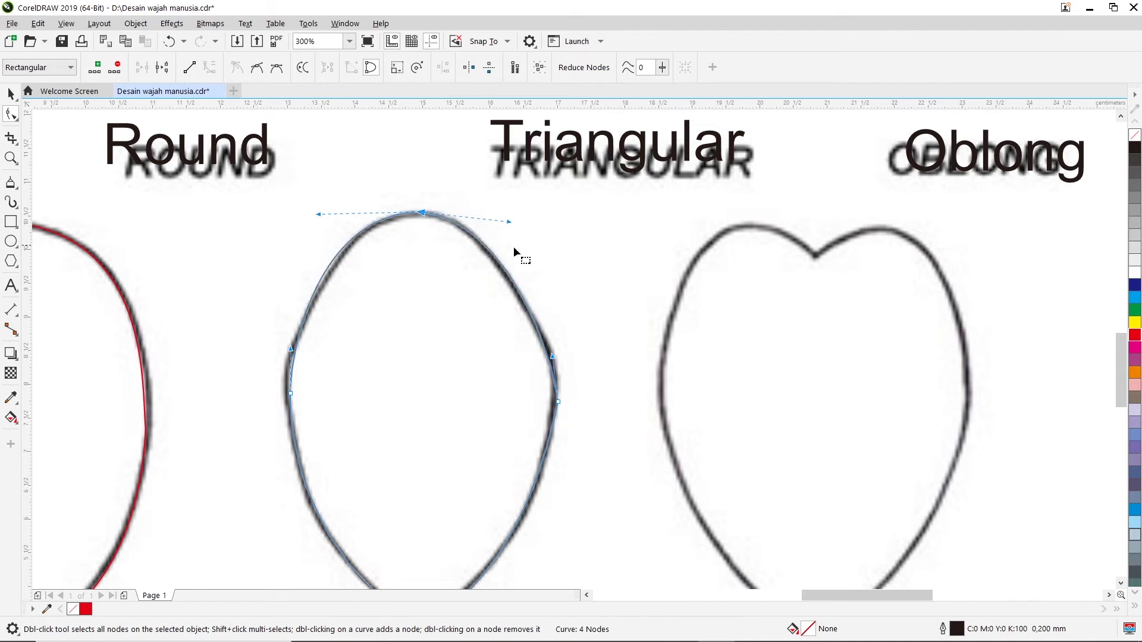
drag(509, 222, 516, 221)
drag(319, 216, 314, 221)
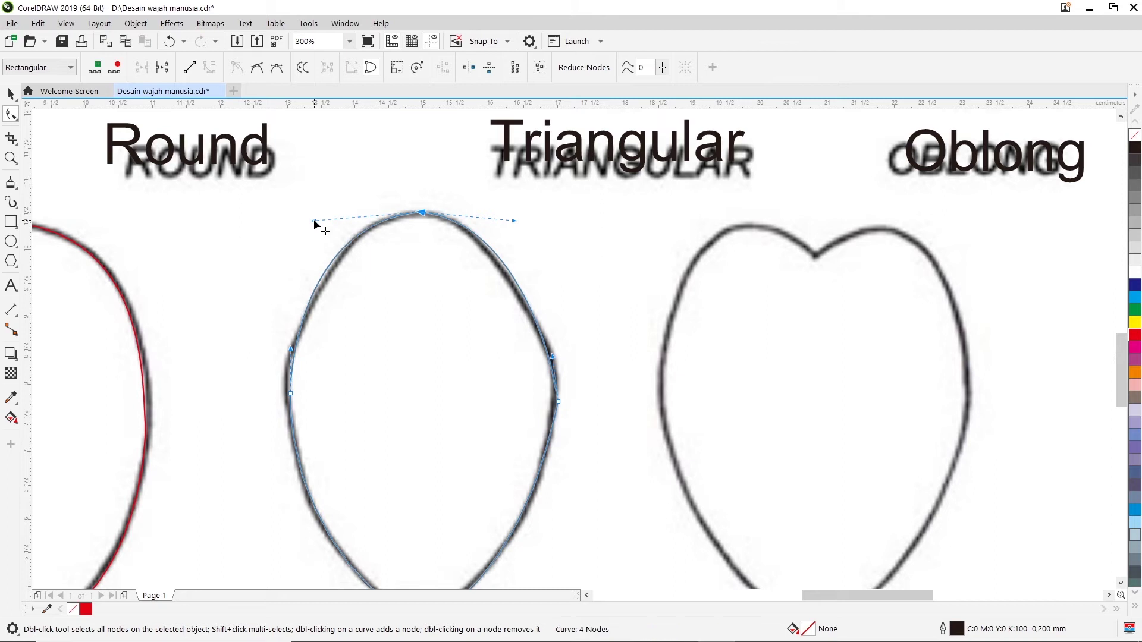
Move the DIAMOND curve's left and right side nodes onto the reference line and fine-tune the adjoining handles.
drag(290, 394, 285, 397)
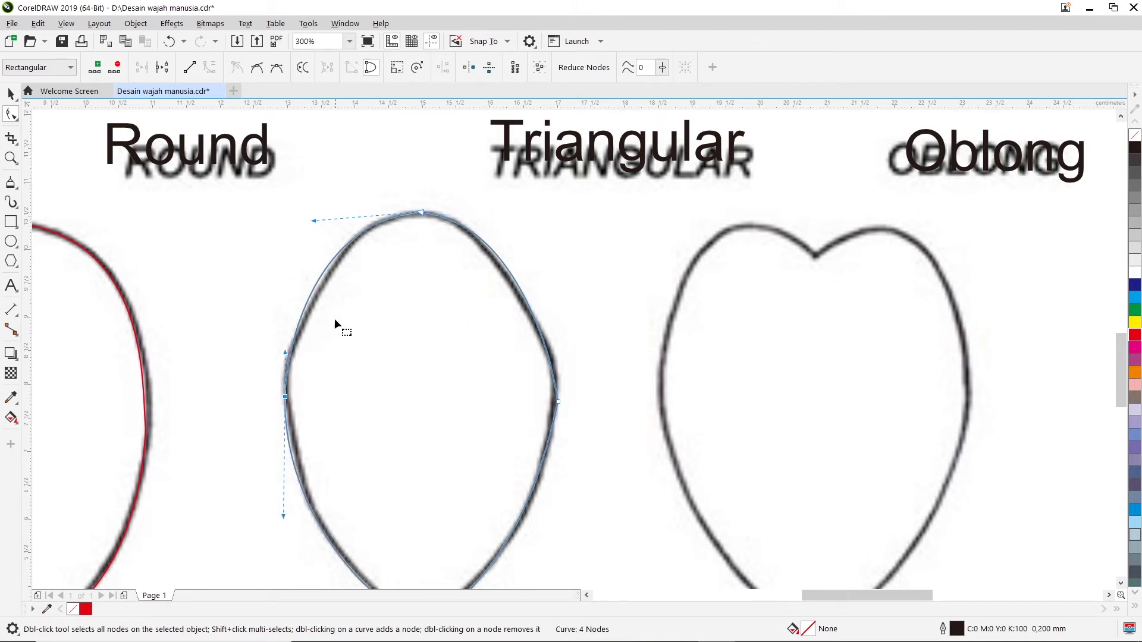
drag(314, 221, 317, 221)
drag(559, 402, 557, 398)
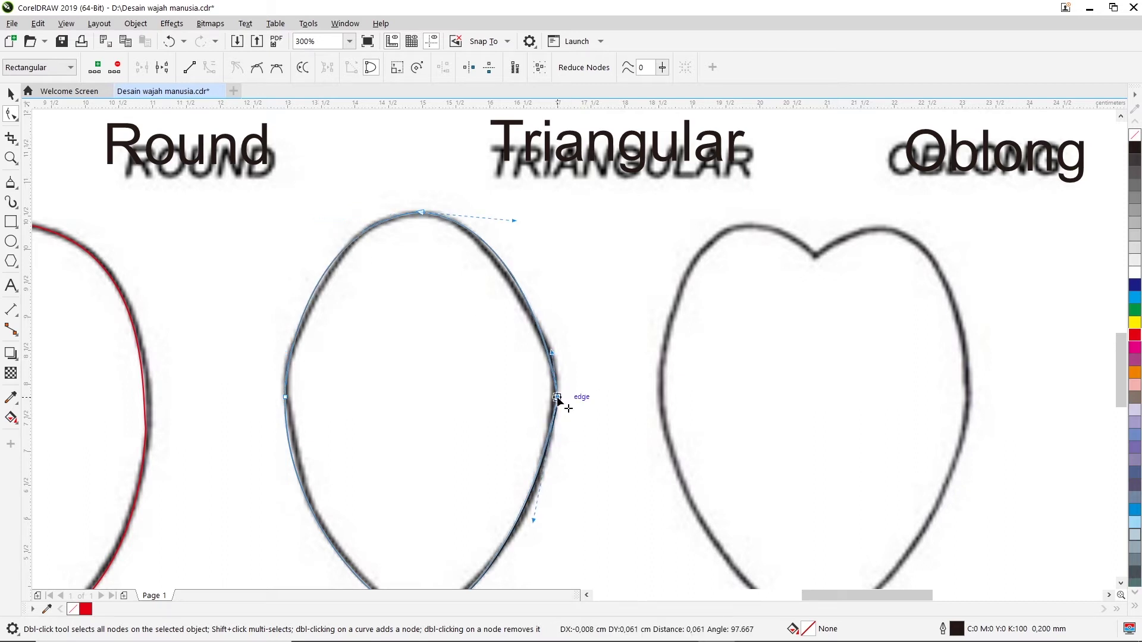
drag(538, 523, 540, 524)
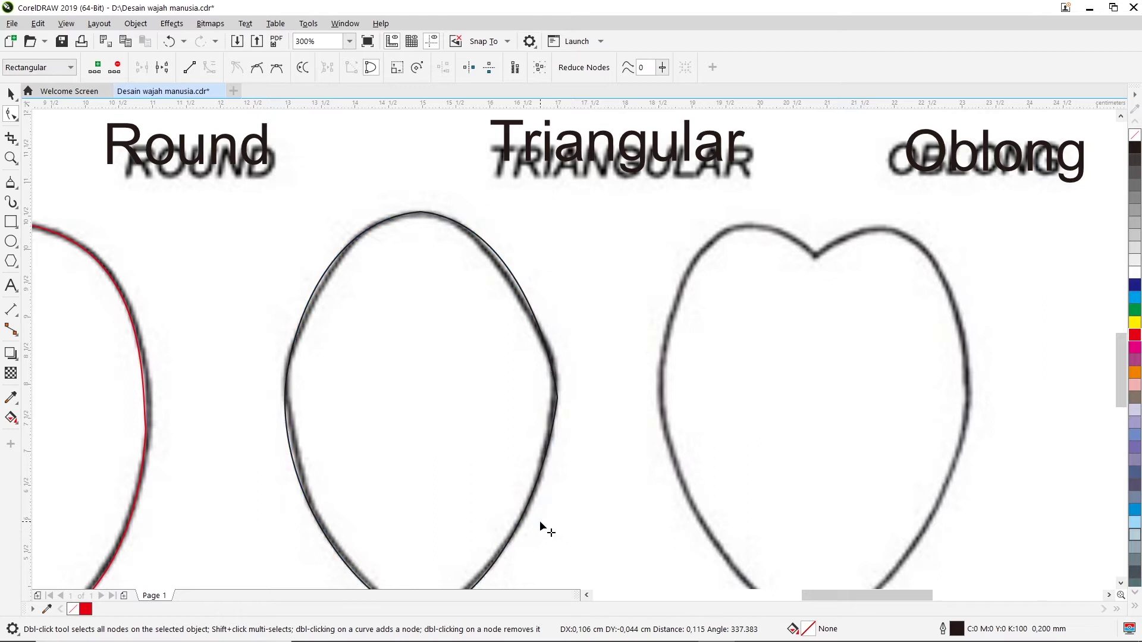
Set the outline color of the finished DIAMOND curve to red.
click(9, 94)
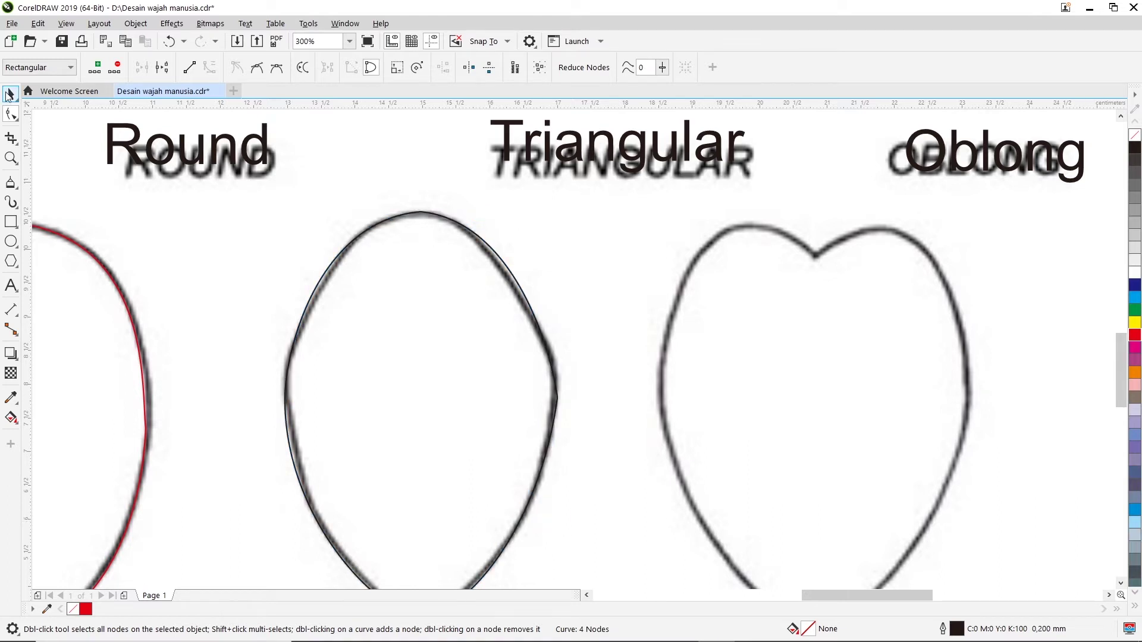
right_click(1135, 336)
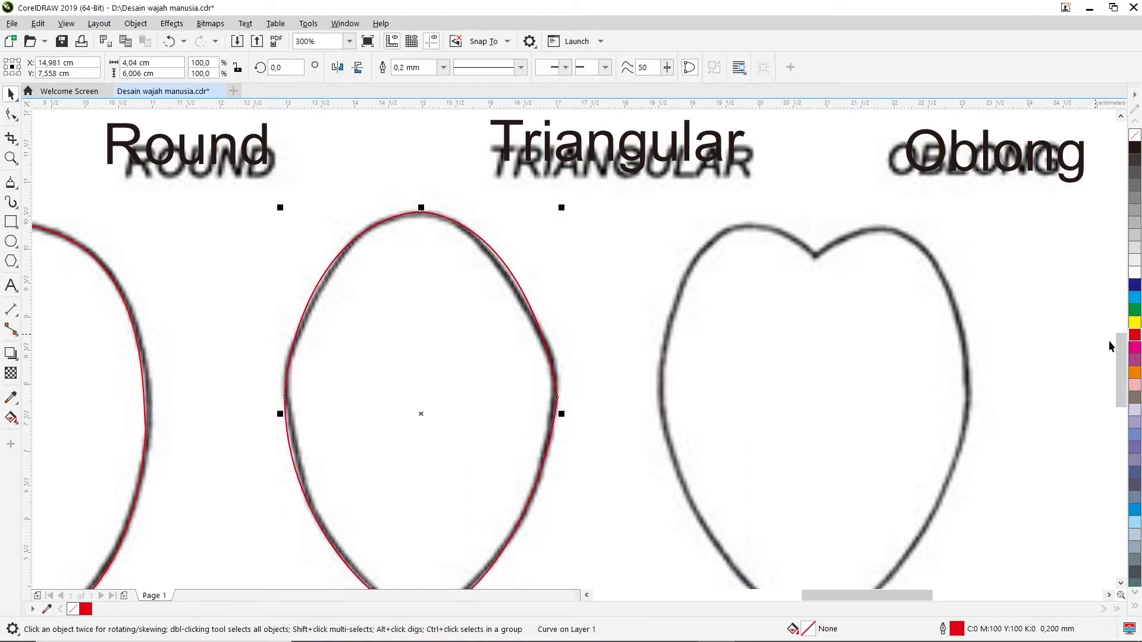
scroll(797, 367, down, 2)
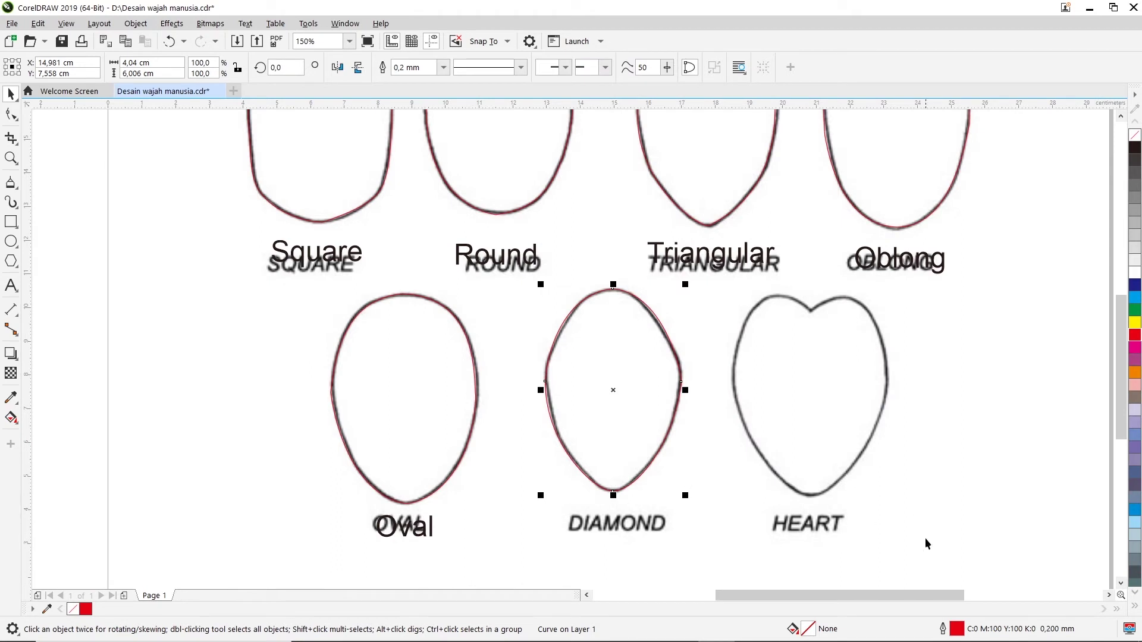
Add the text label "Diamond" and place it over the reference DIAMOND caption below the shape.
click(11, 287)
click(173, 351)
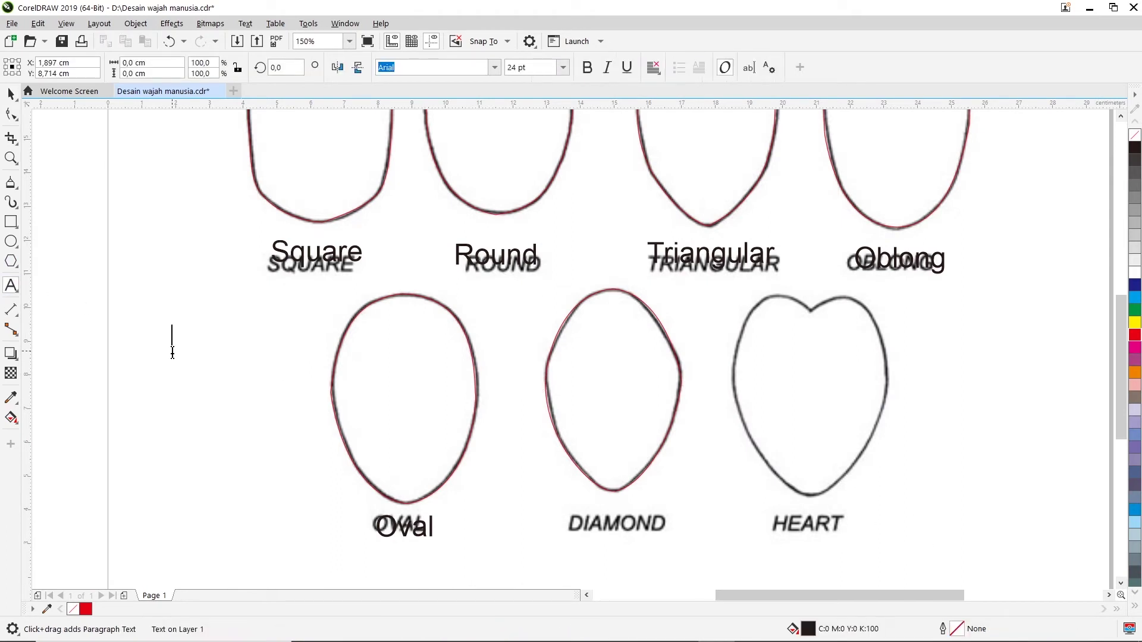
text(Diam)
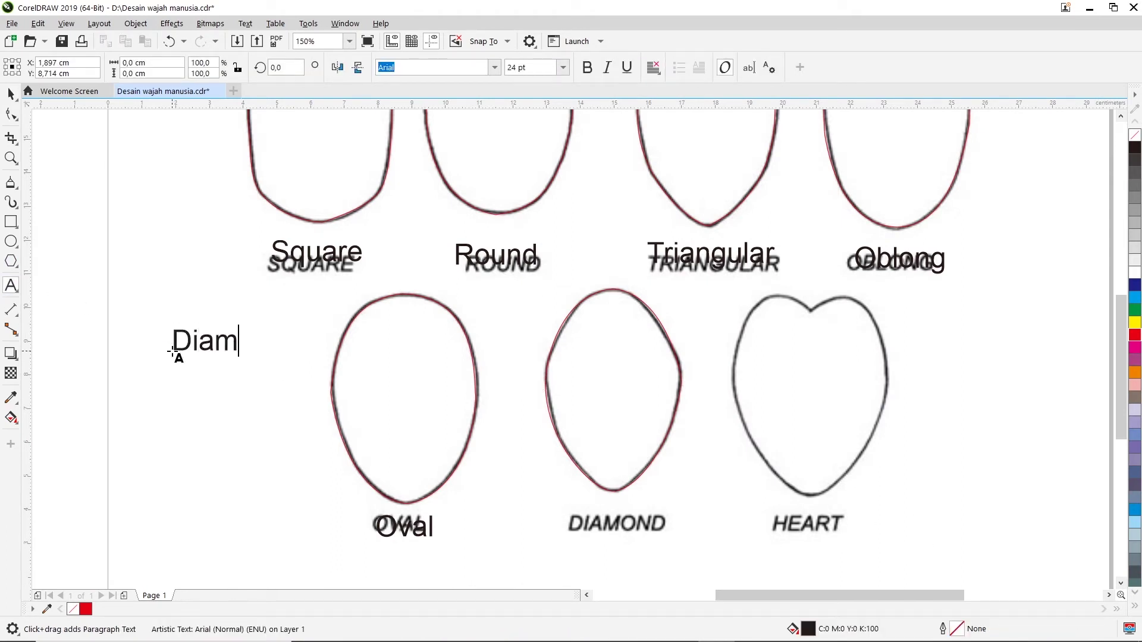
text(ond)
click(10, 94)
drag(230, 345, 621, 528)
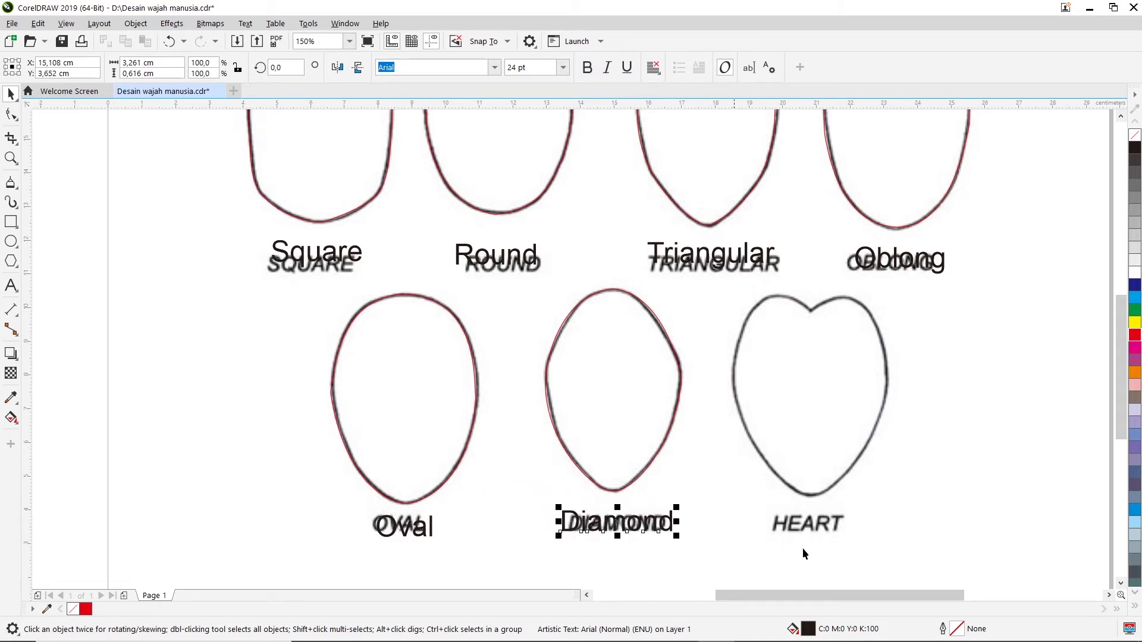
click(1109, 595)
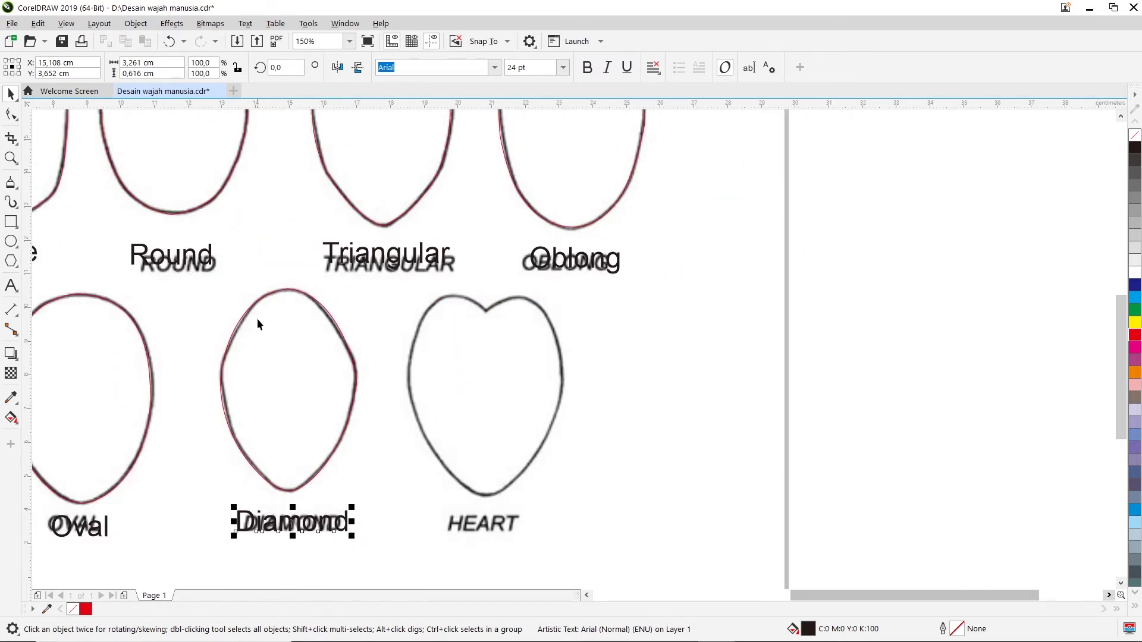
scroll(348, 365, up, 2)
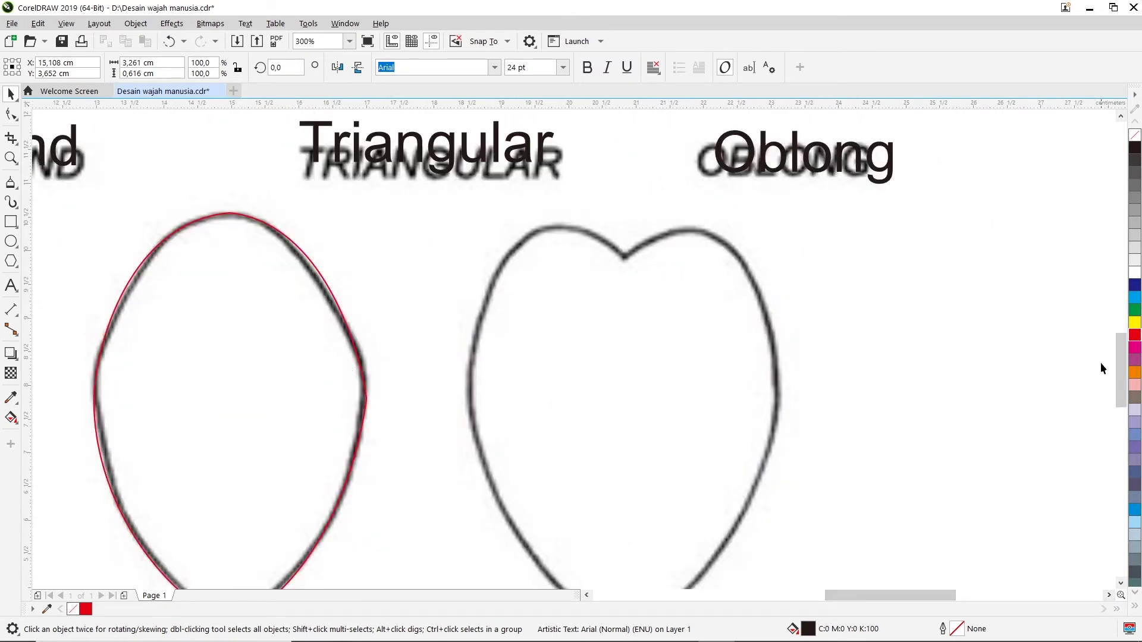
scroll(1121, 371, down, 2)
drag(1121, 371, 1123, 377)
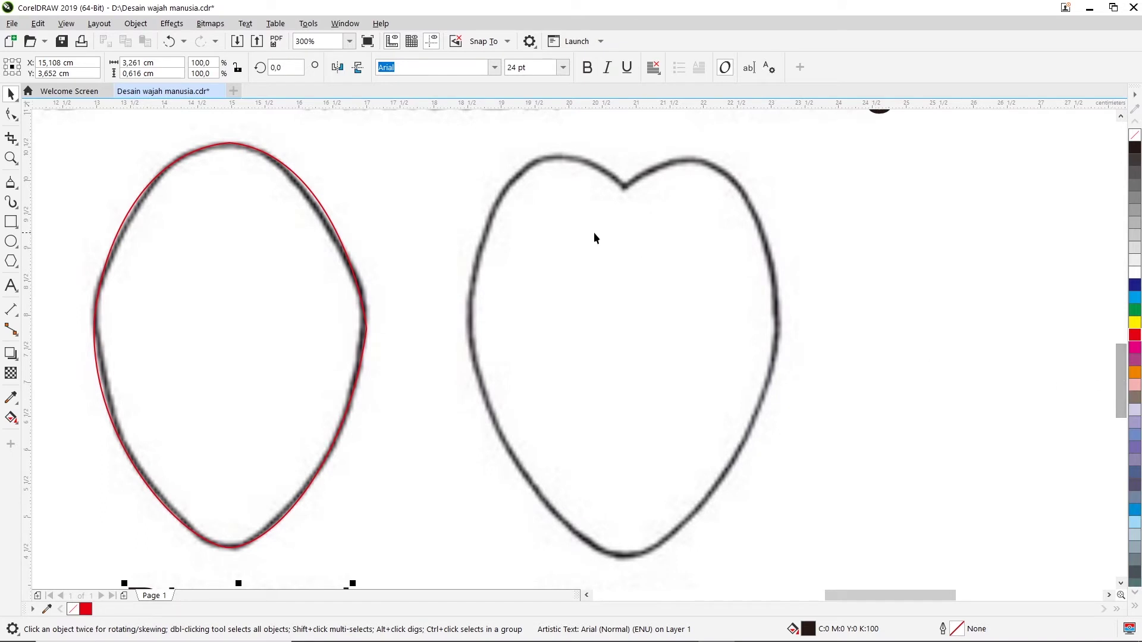
scroll(1075, 375, right, 2)
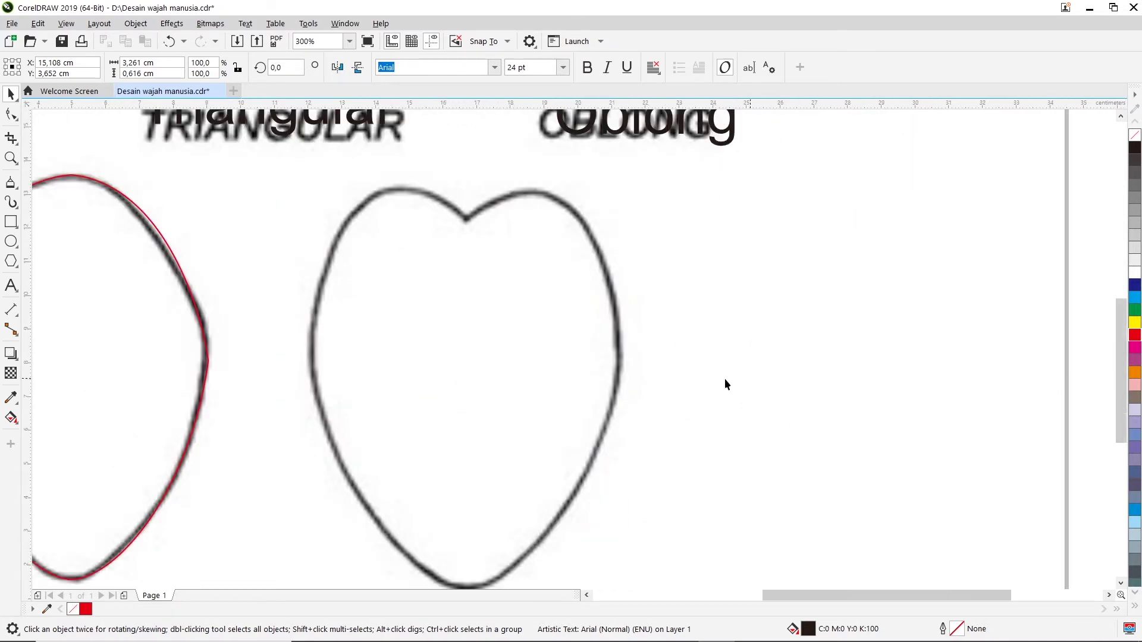
scroll(724, 378, down, 2)
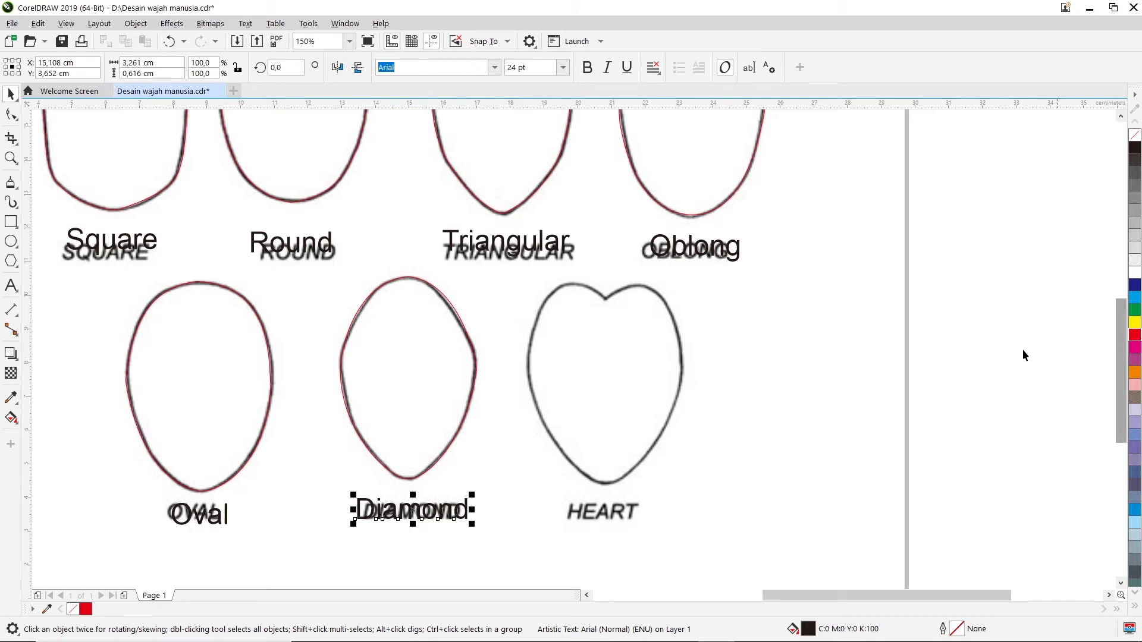
scroll(606, 365, up, 2)
scroll(928, 354, down, 2)
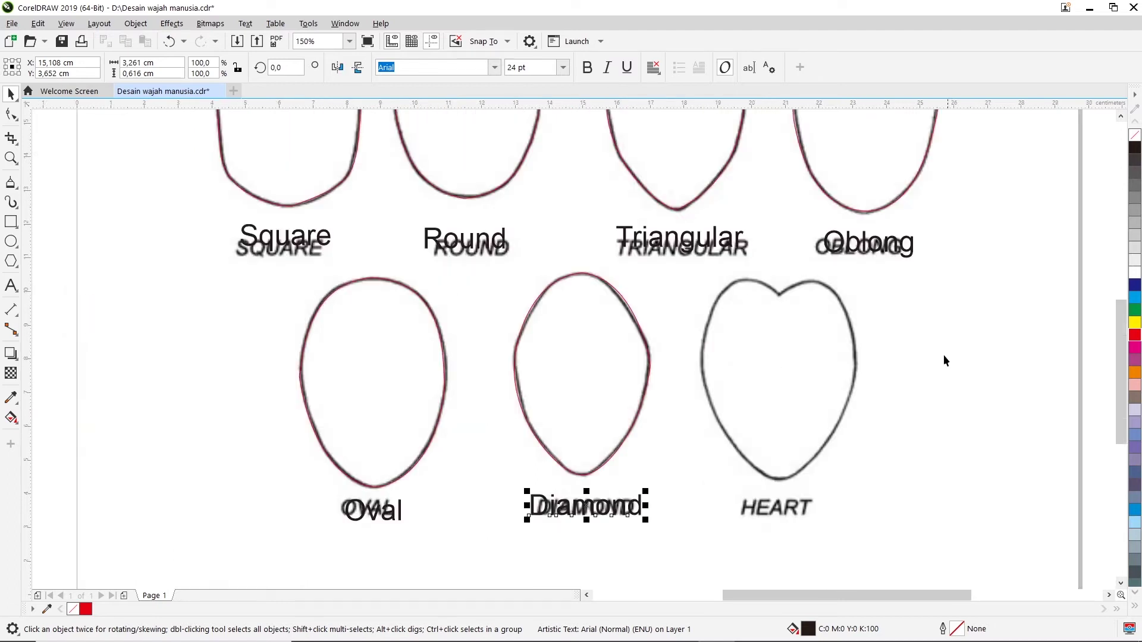
Draw a closed six-node straight-line outline about 5.8 by 6.4 cm around the HEART shape, starting and ending at its top notch.
click(1109, 595)
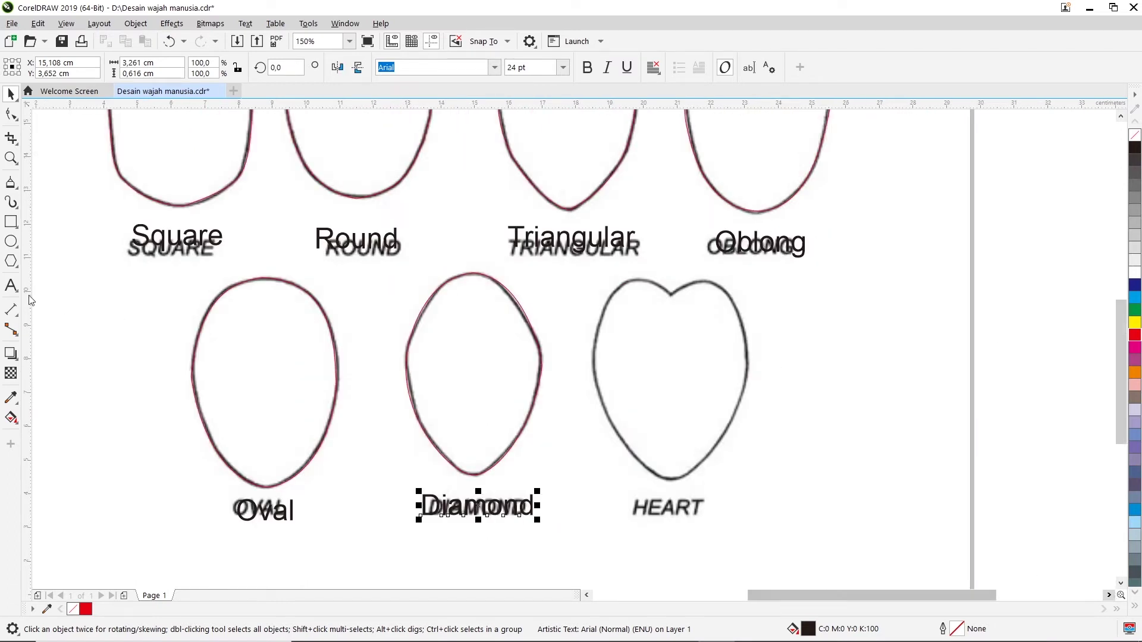
click(10, 184)
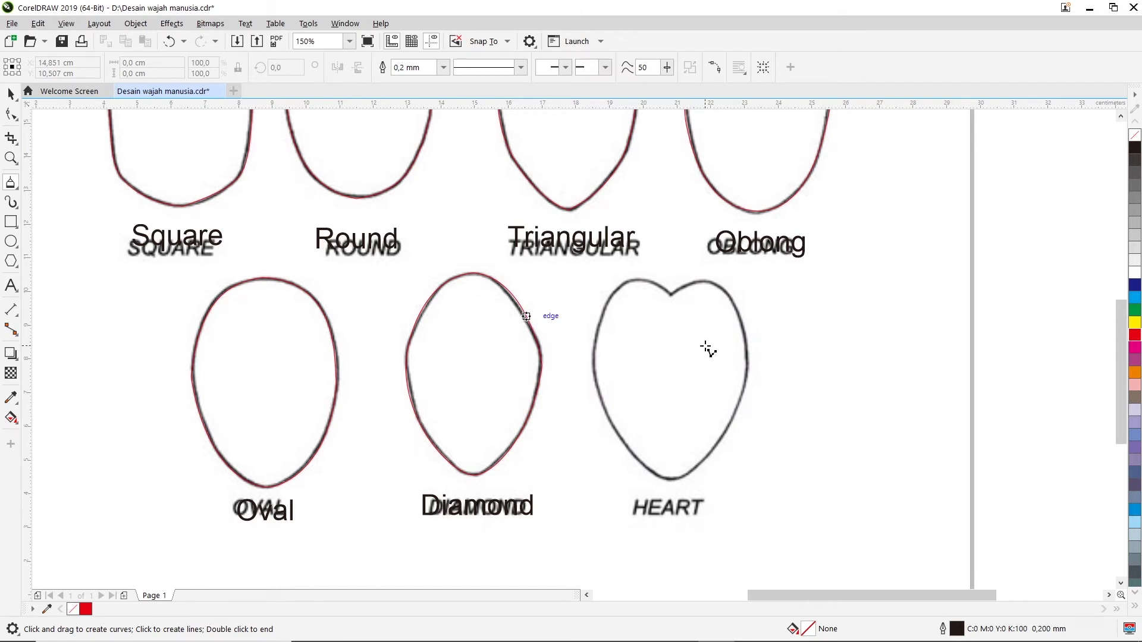
click(671, 295)
click(721, 267)
click(773, 367)
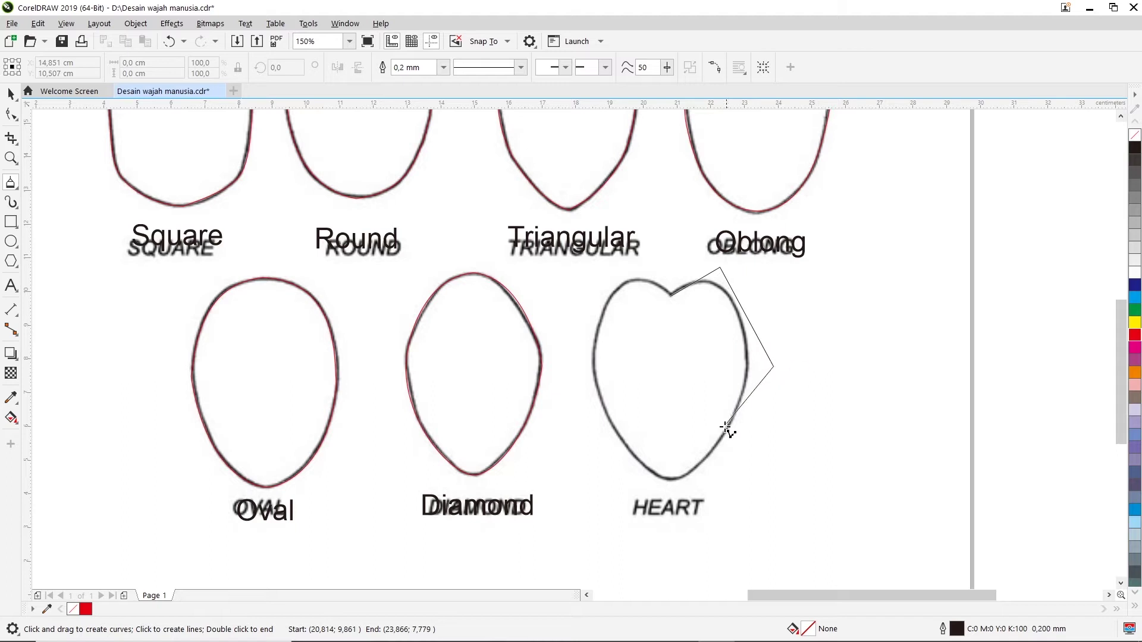
click(673, 479)
click(623, 263)
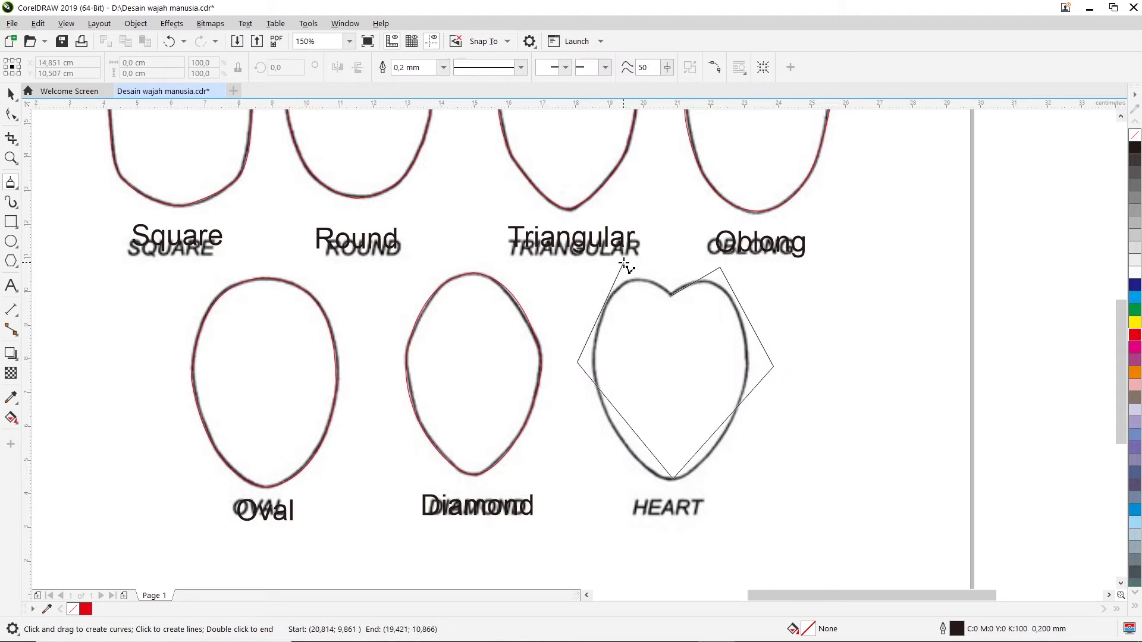
click(670, 293)
click(670, 296)
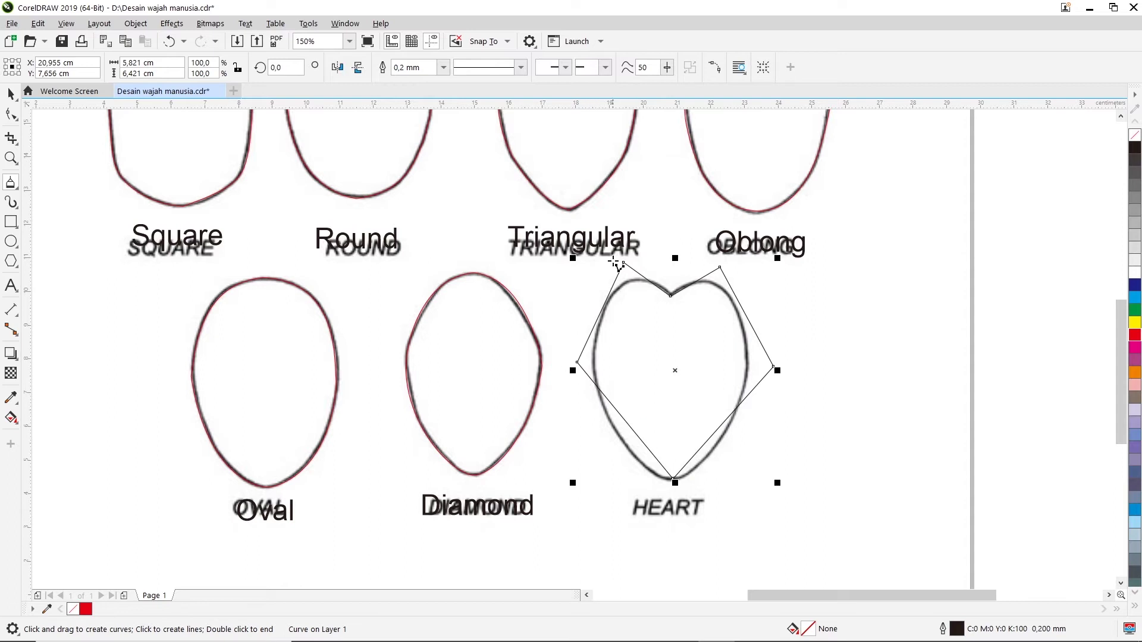
click(671, 296)
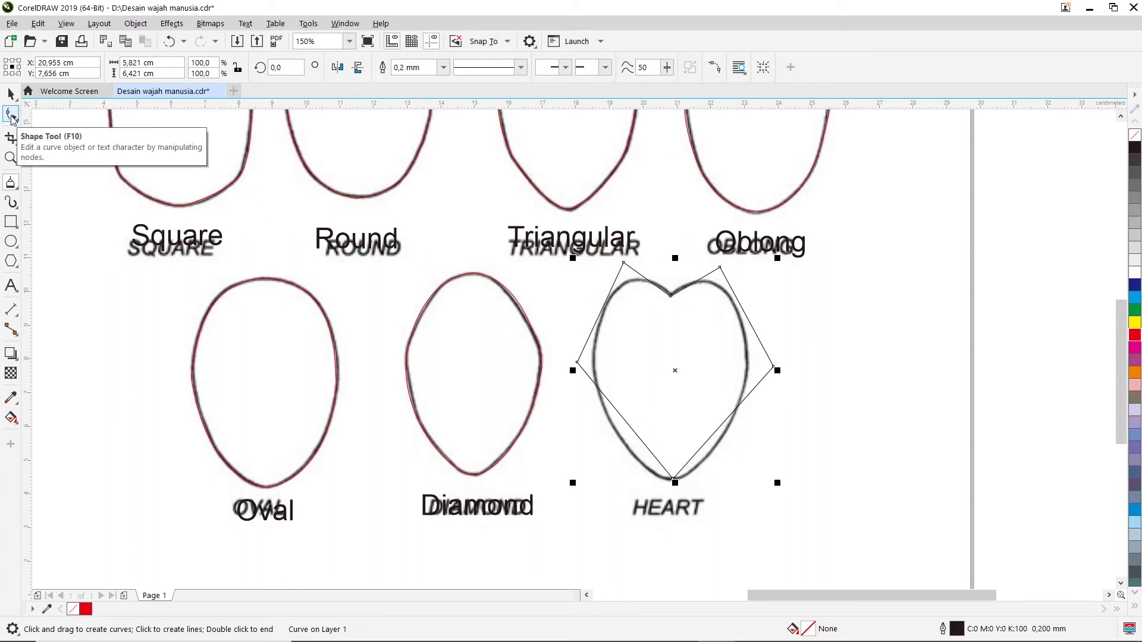
Convert the HEART outline's upper-right segment, between the right side node and the top-right node, to a curve.
click(11, 114)
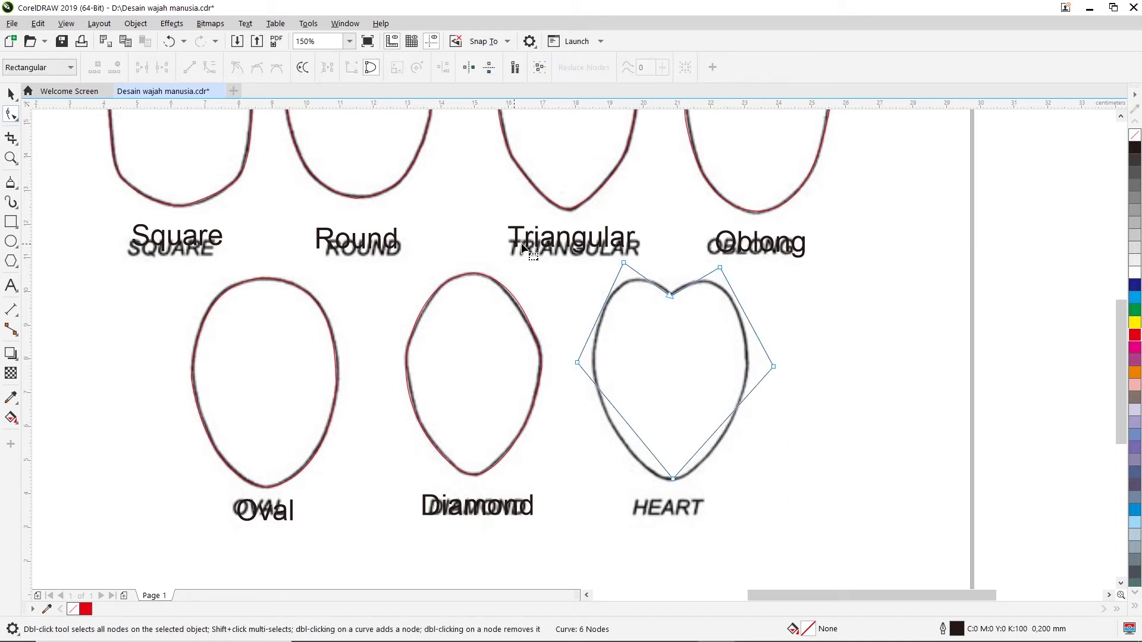
right_click(773, 367)
click(784, 328)
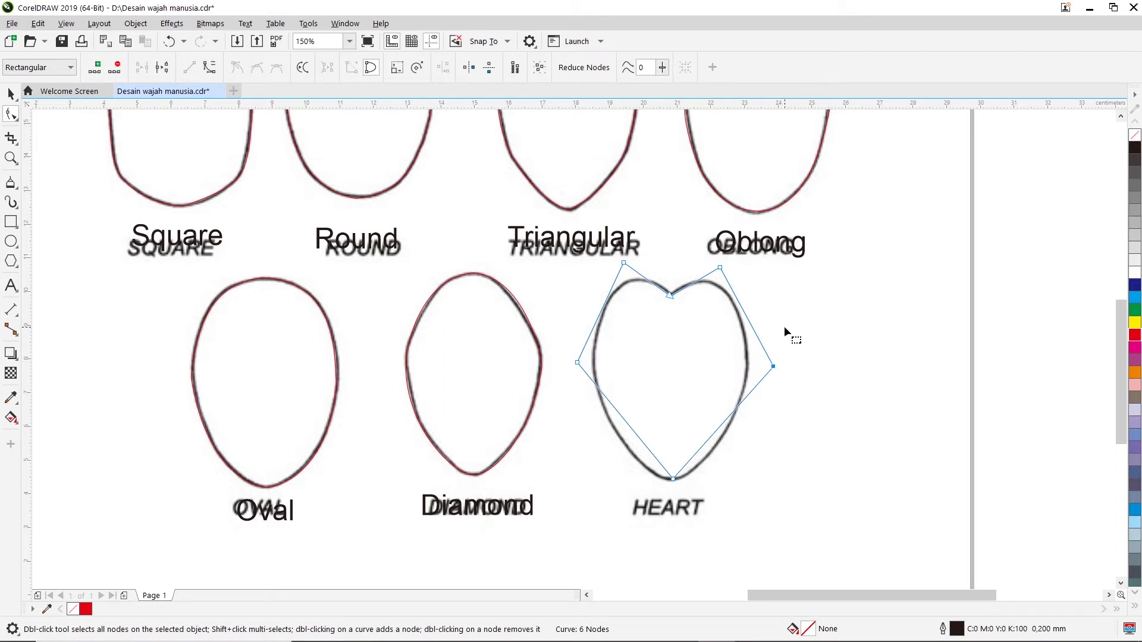
right_click(776, 370)
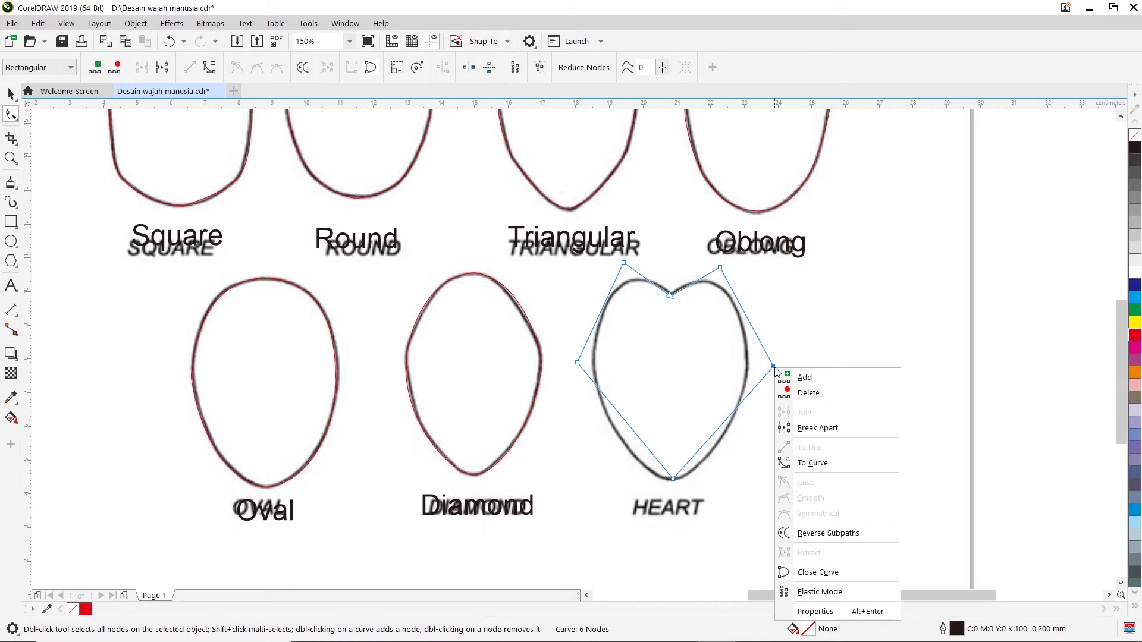
click(816, 463)
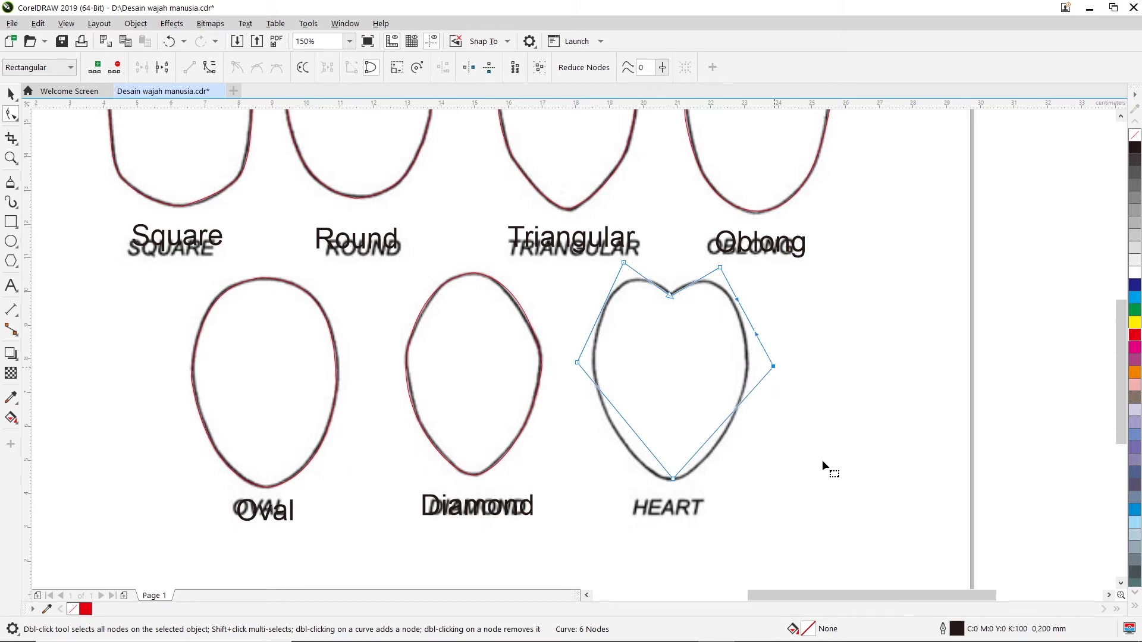
Delete the heart outline's right corner node and curve its right side down to the bottom tip along the reference.
double_click(774, 368)
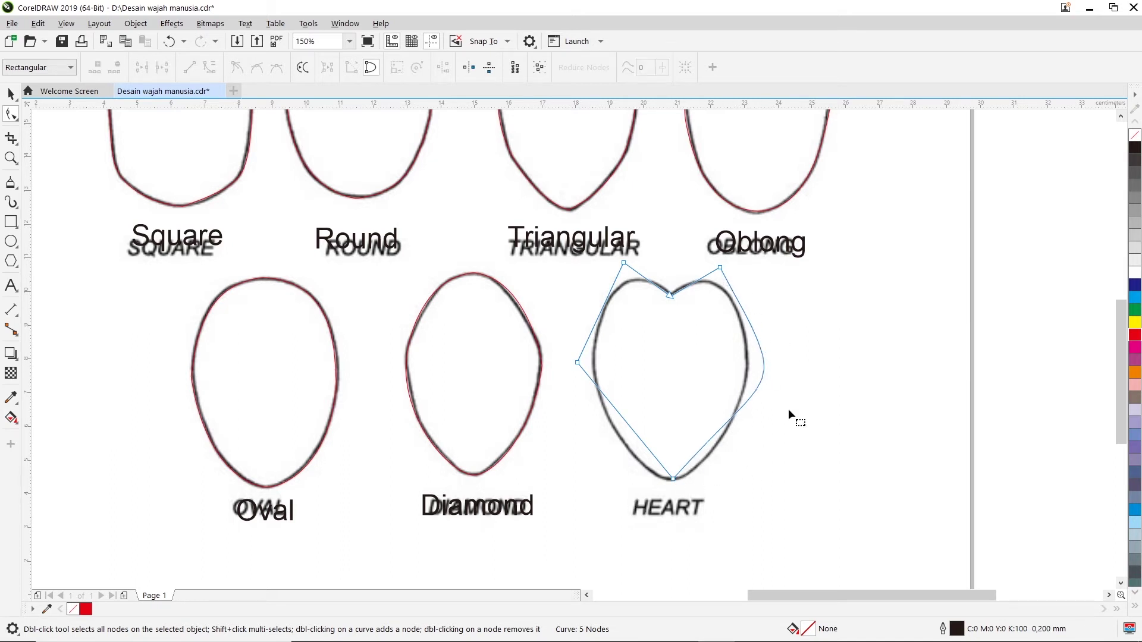
click(674, 482)
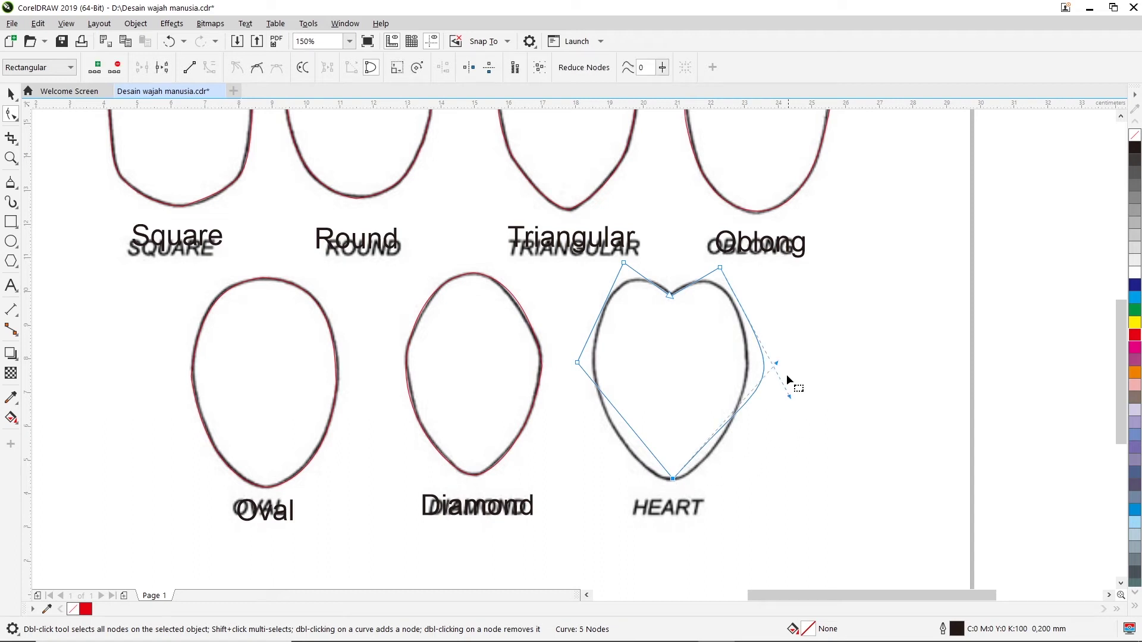
drag(778, 369, 690, 481)
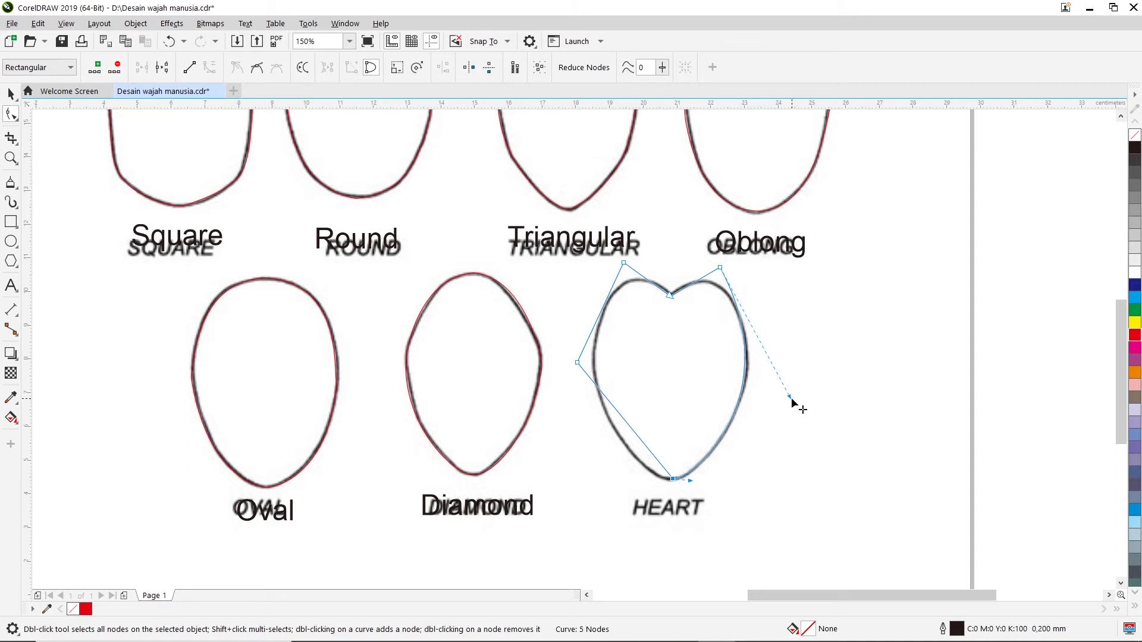
drag(791, 397, 795, 394)
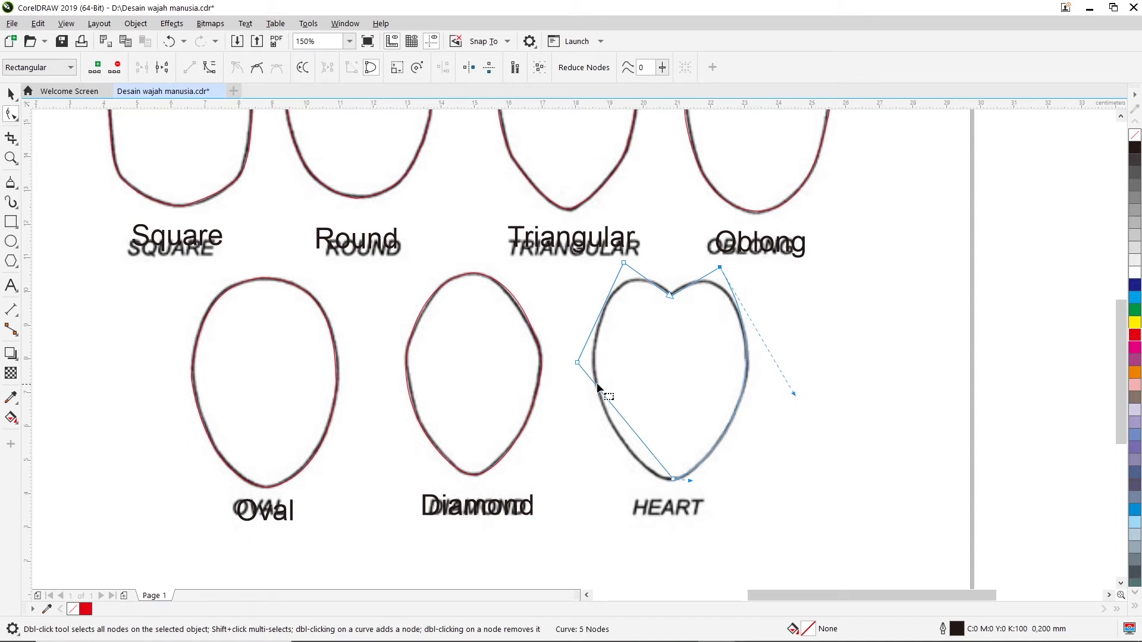
Convert the heart's lower-left segment to a curve, delete the left corner node and bend the left side along the reference.
click(577, 362)
right_click(578, 364)
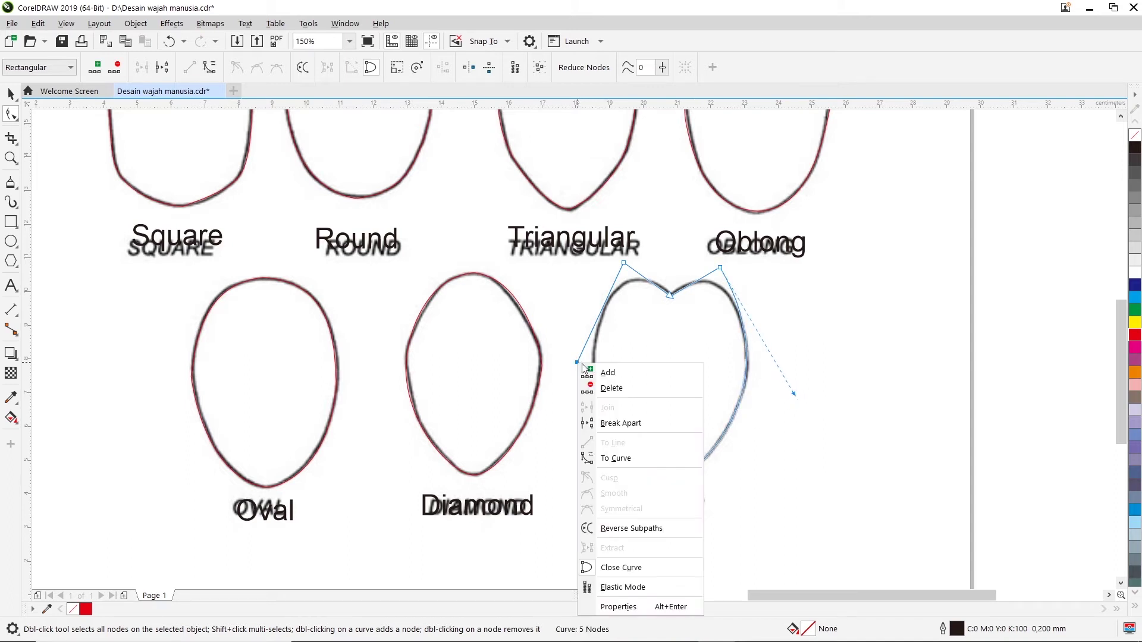
click(616, 459)
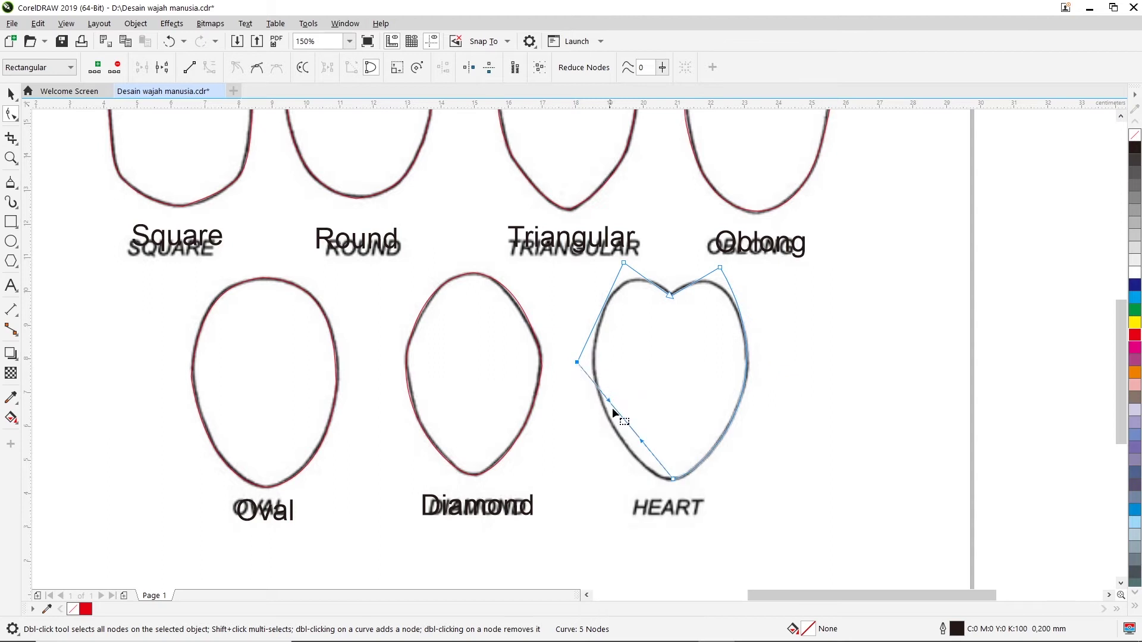
double_click(577, 362)
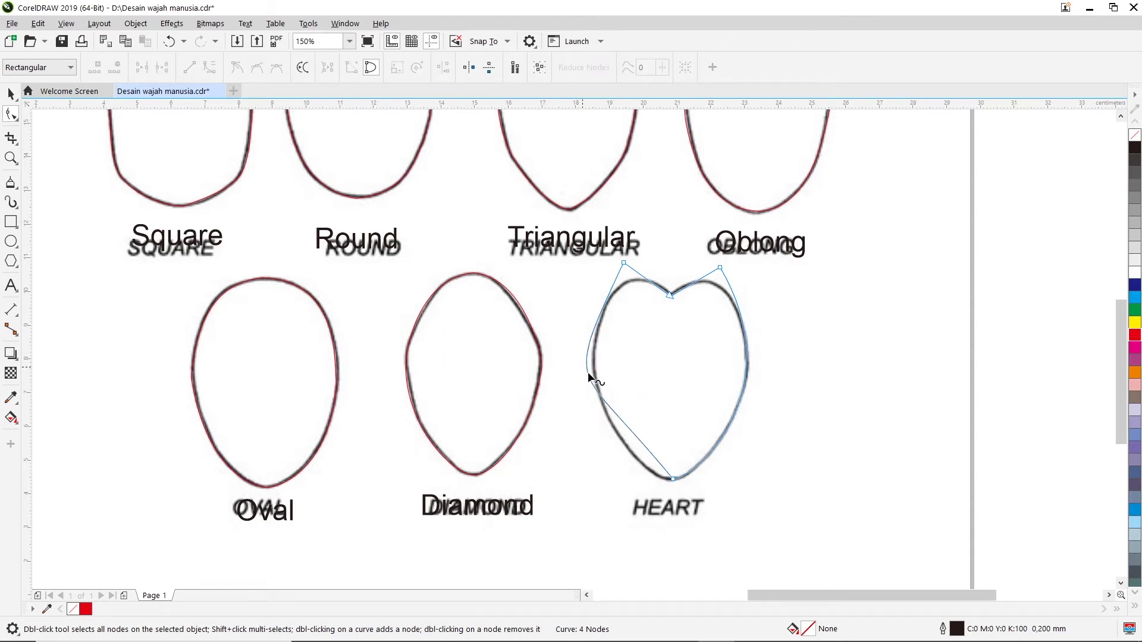
click(624, 263)
drag(577, 362, 640, 480)
drag(564, 394, 548, 386)
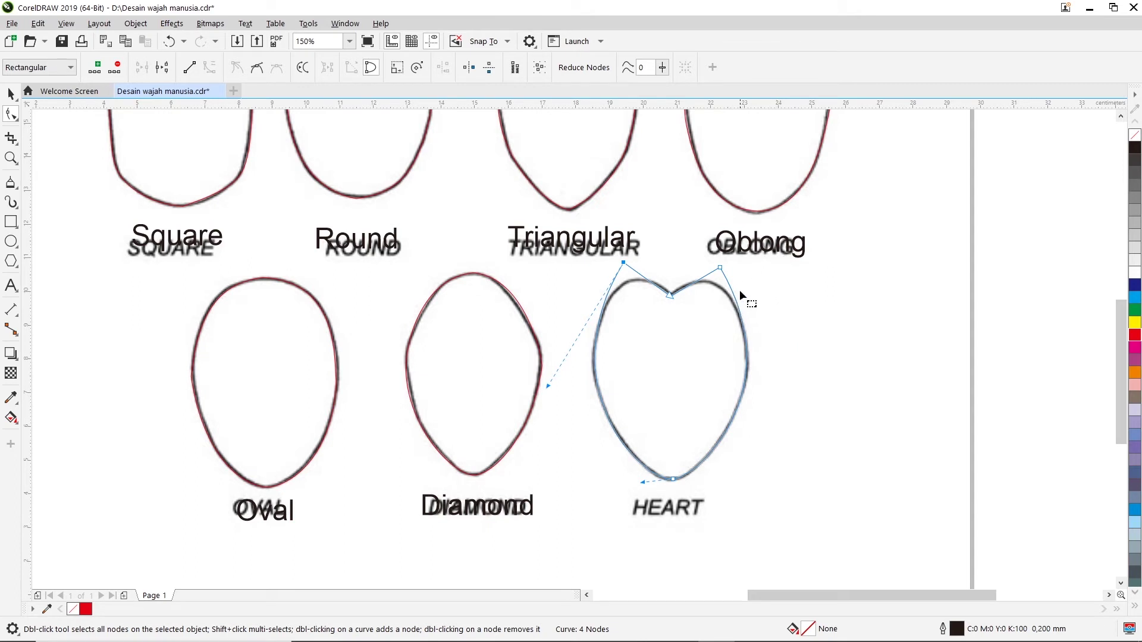
Add a node on each upper side of the heart outline and delete its two pointed top corner nodes.
scroll(674, 263, up, 2)
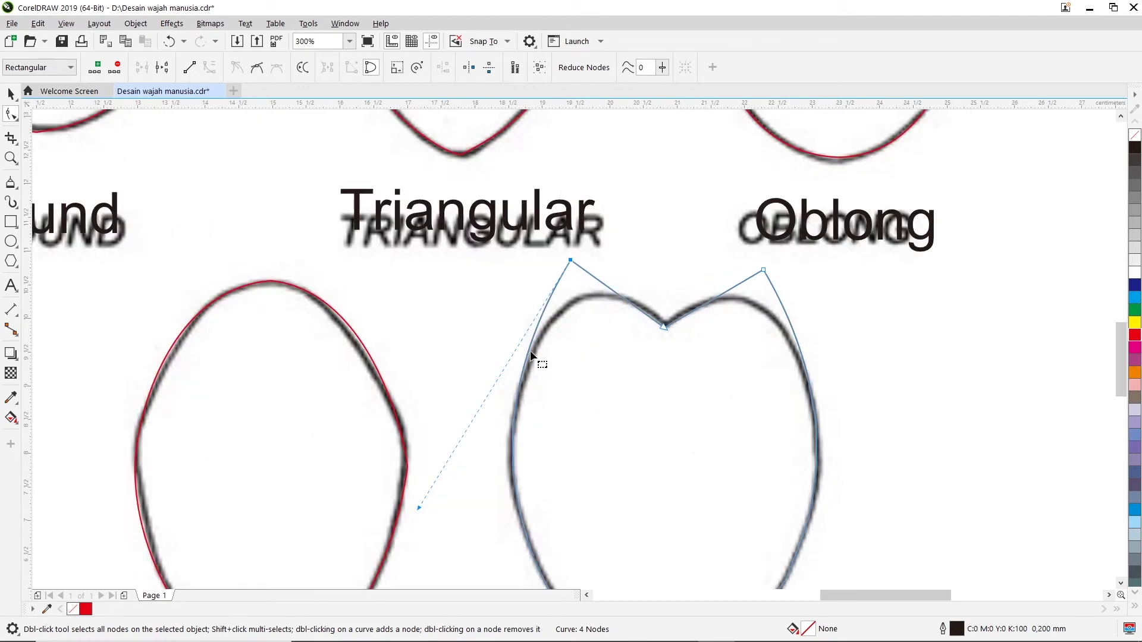
double_click(515, 409)
double_click(815, 411)
click(763, 270)
click(571, 262)
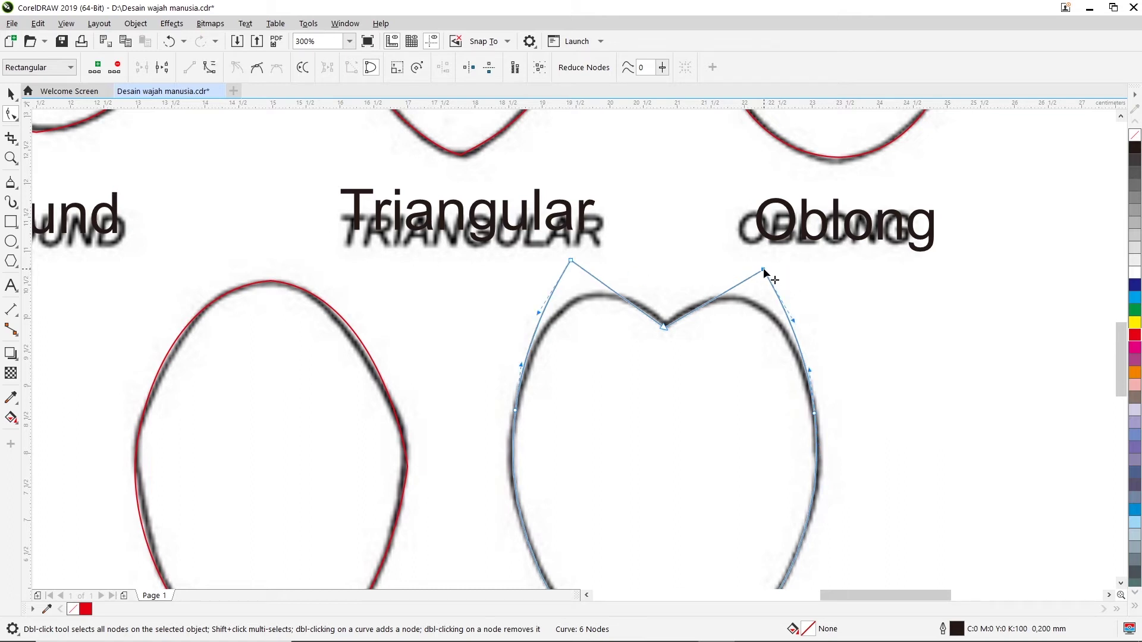
double_click(764, 271)
double_click(571, 262)
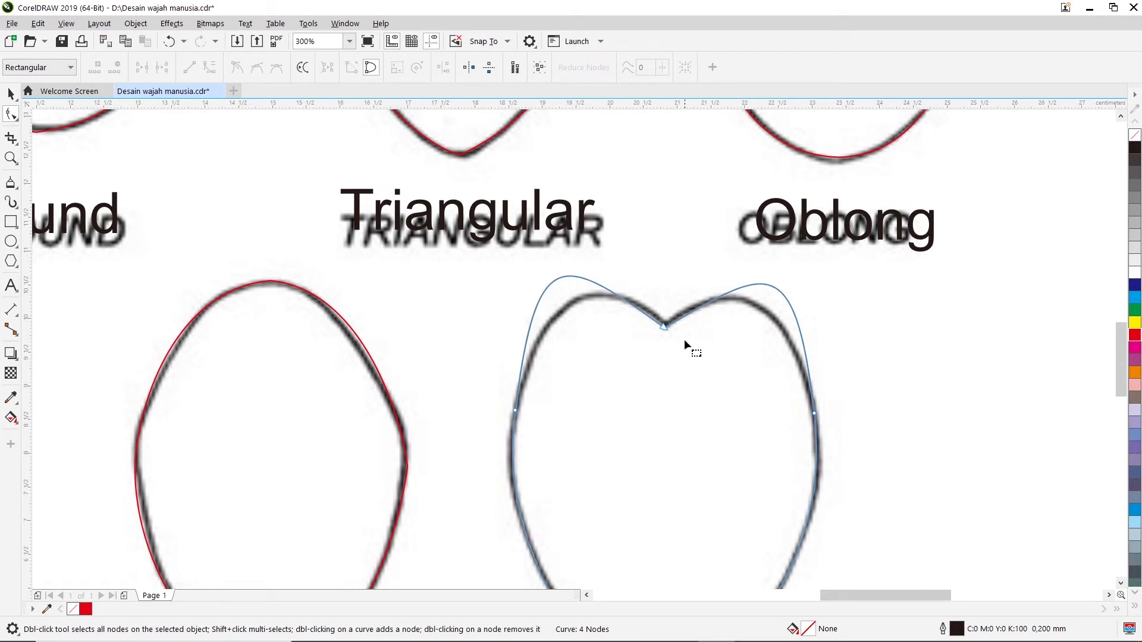
Bend both top lobes of the heart outline around the centre notch to follow the reference drawing.
click(662, 326)
drag(535, 241, 540, 314)
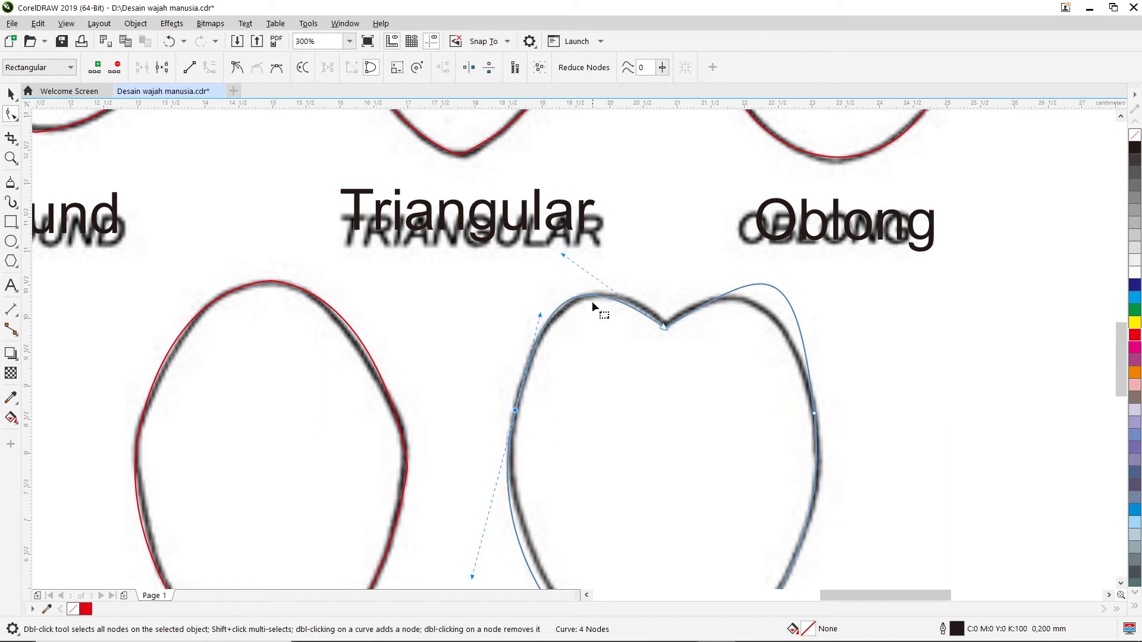
drag(573, 257, 595, 257)
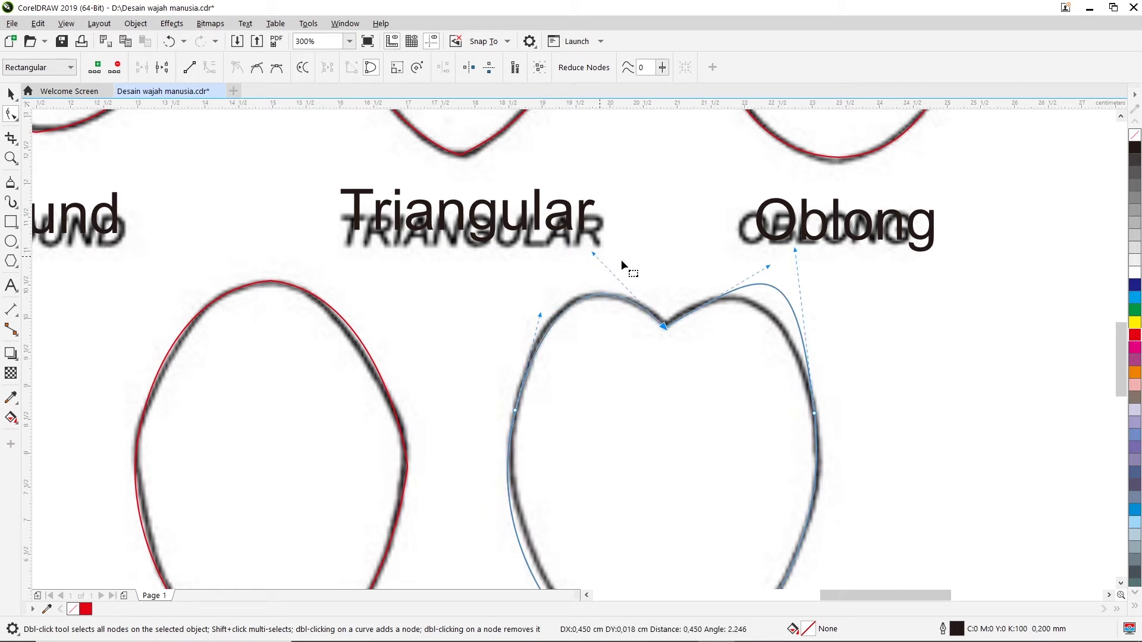
drag(768, 267, 683, 294)
Fine-tune the curve handles on the heart's lower-left side, top lobes and bottom tip to match the reference.
scroll(797, 357, down, 3)
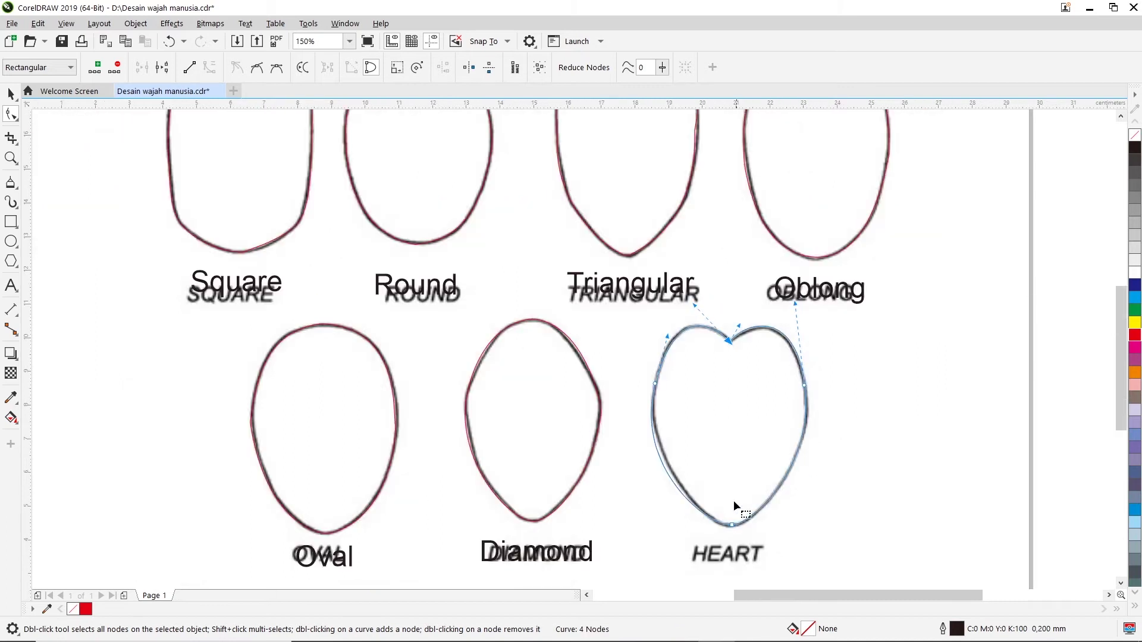
click(732, 524)
drag(633, 465, 640, 456)
scroll(740, 359, up, 3)
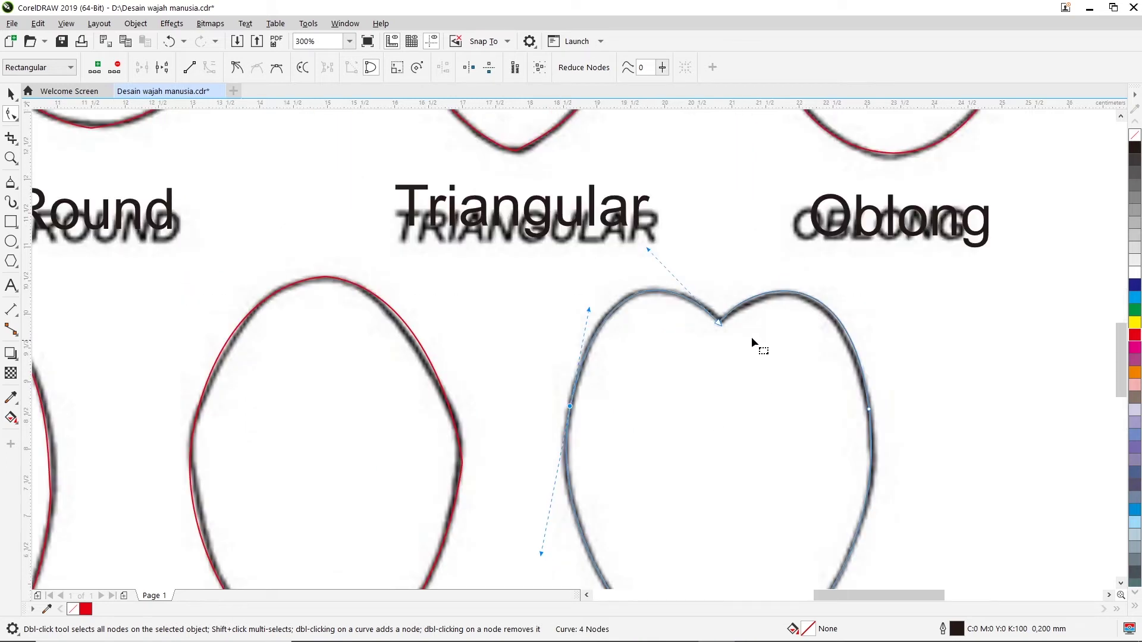
drag(650, 247, 642, 249)
drag(849, 249, 849, 252)
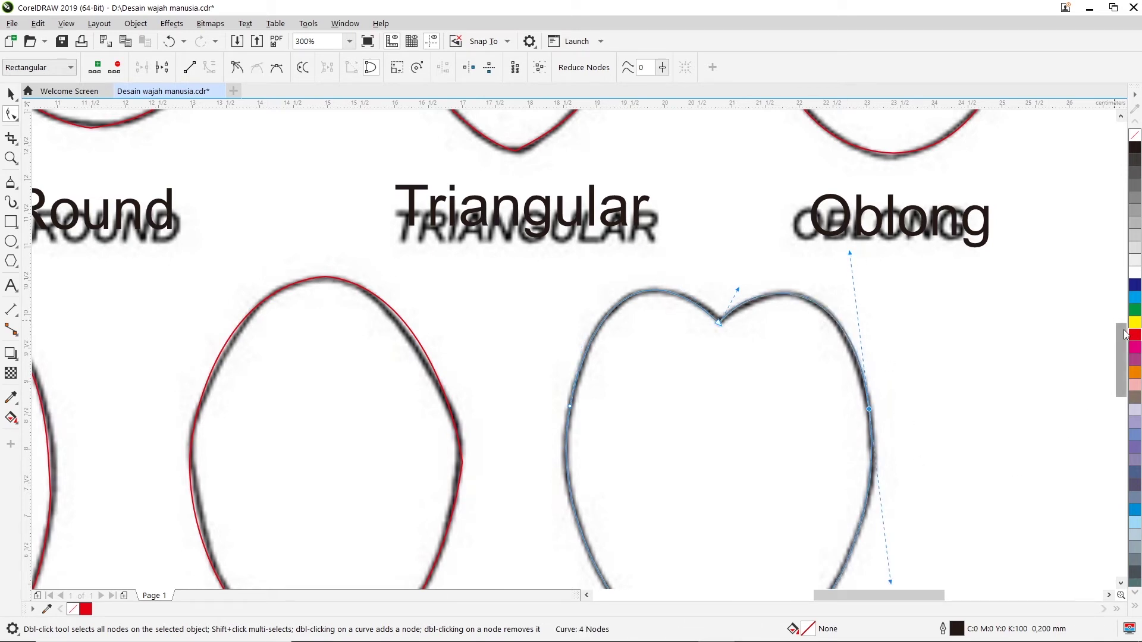
scroll(1110, 343, down, 3)
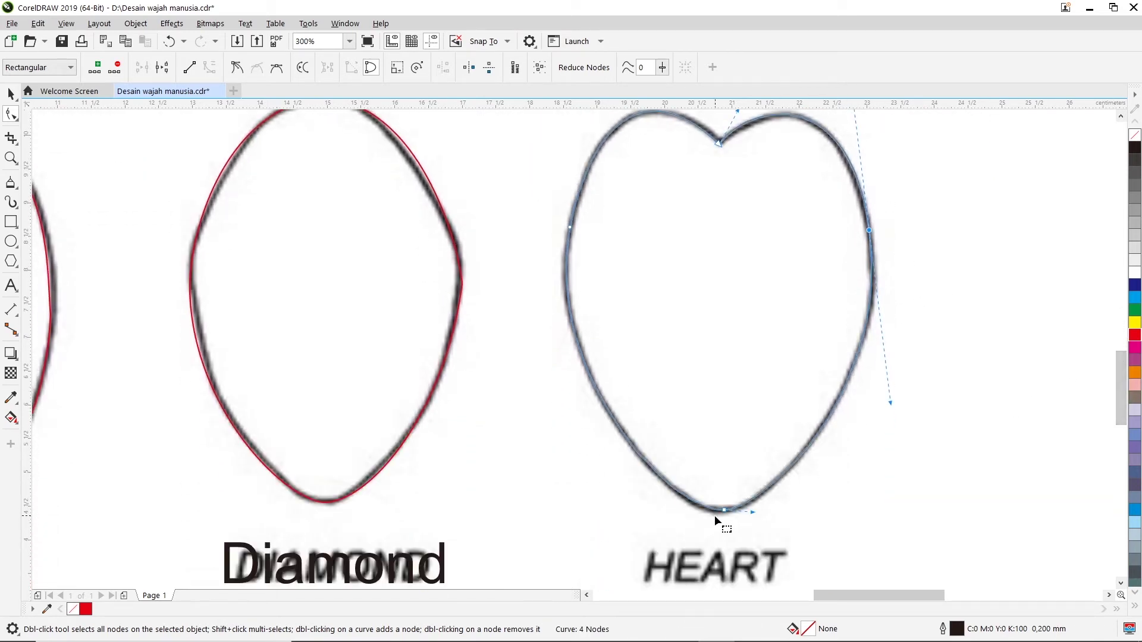
click(724, 512)
drag(676, 515, 675, 513)
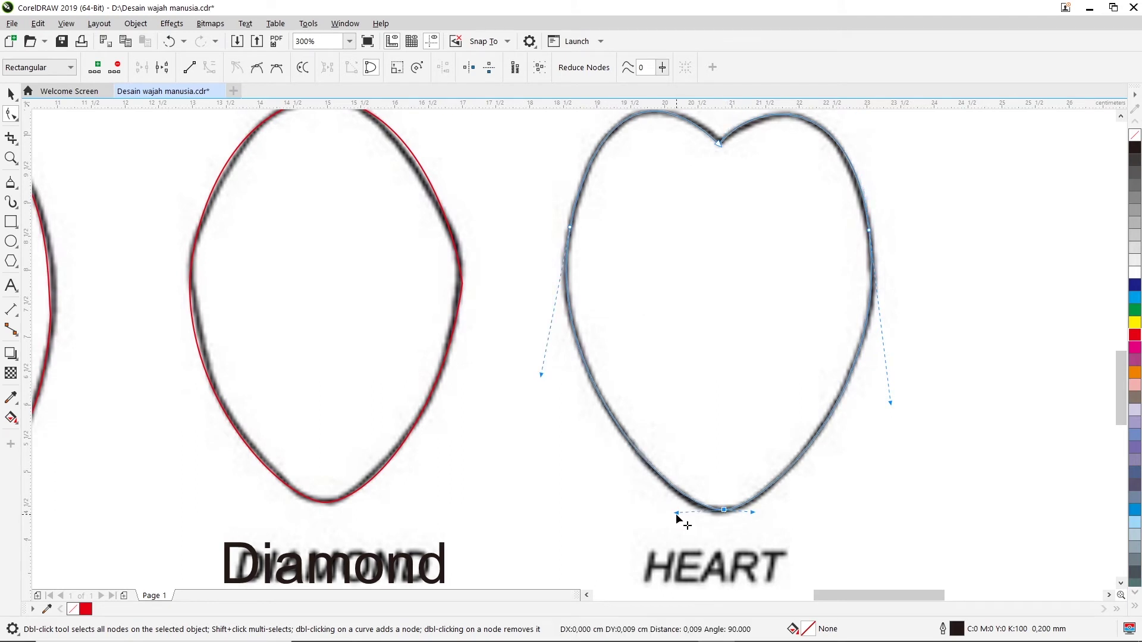
Set the finished heart curve's outline colour to red.
scroll(521, 383, down, 2)
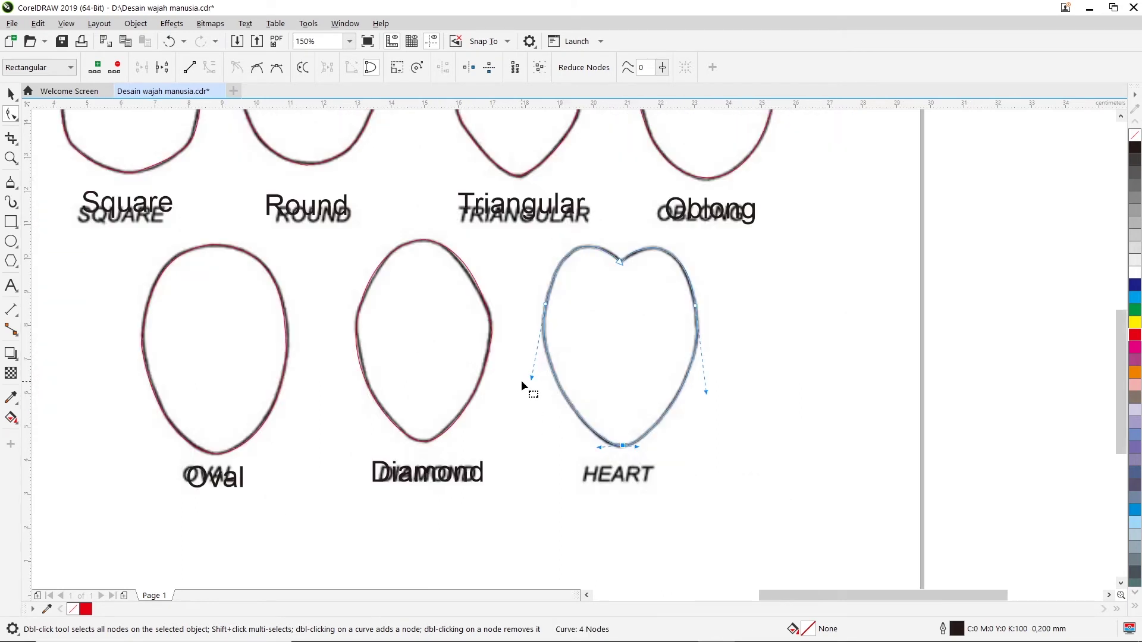
scroll(561, 377, down, 2)
scroll(580, 345, up, 2)
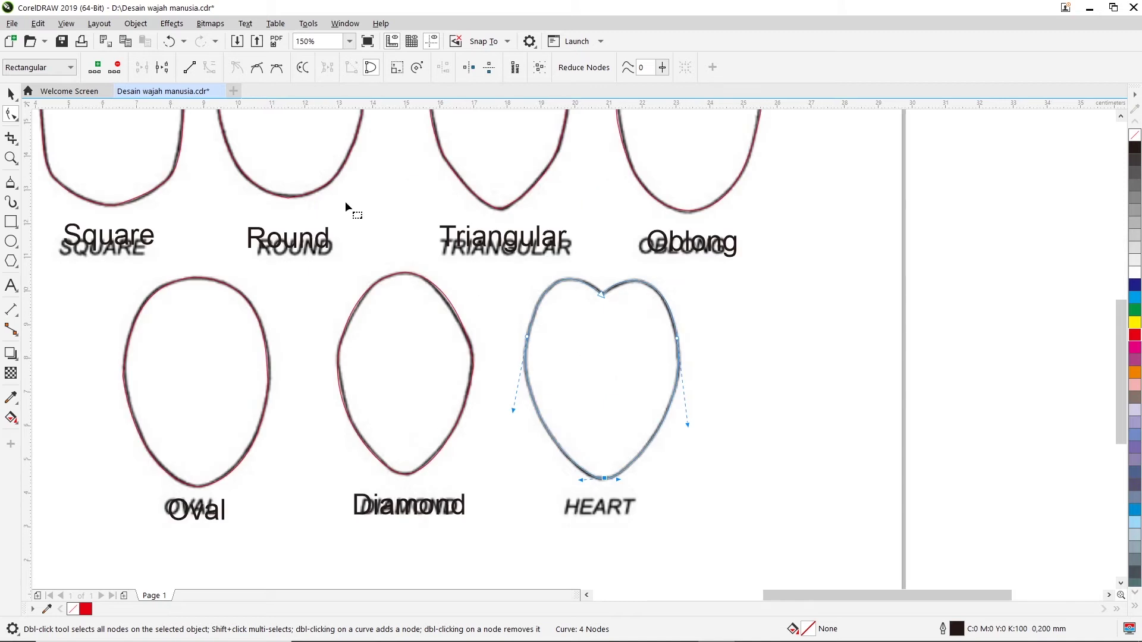
click(11, 94)
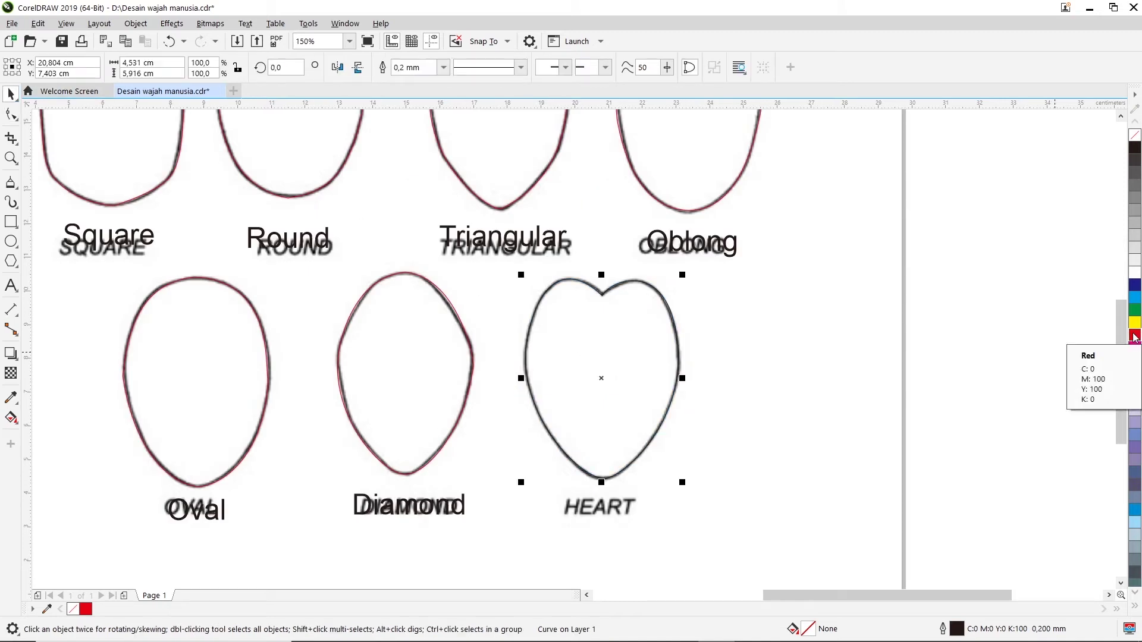
right_click(1134, 337)
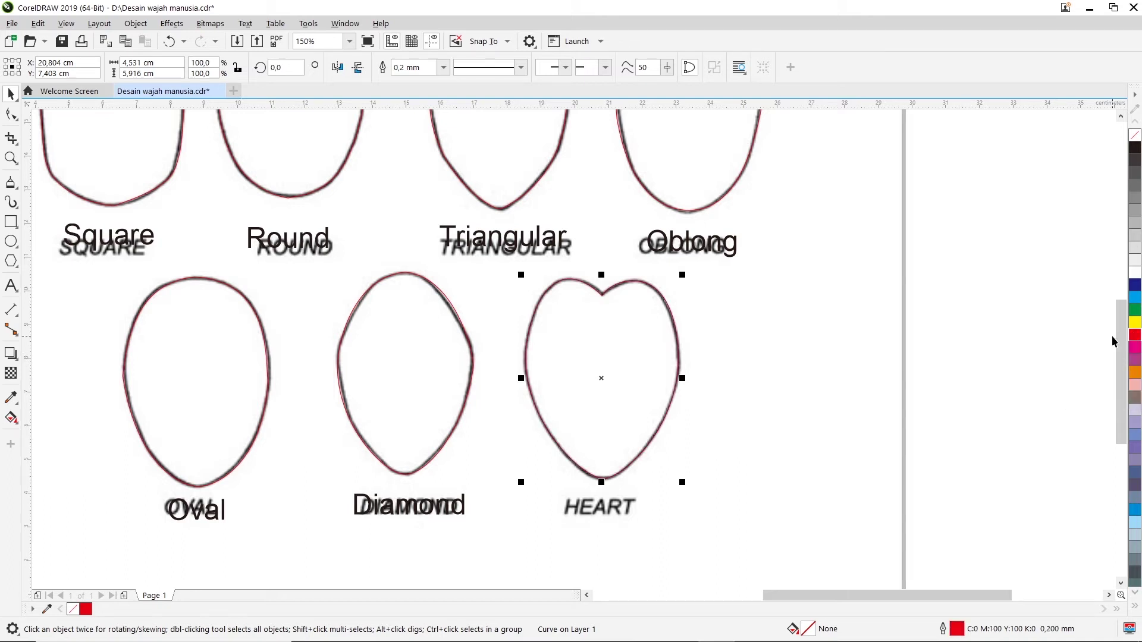
Add the text label "Heart" and place it over the reference caption below the heart shape.
click(11, 286)
click(710, 444)
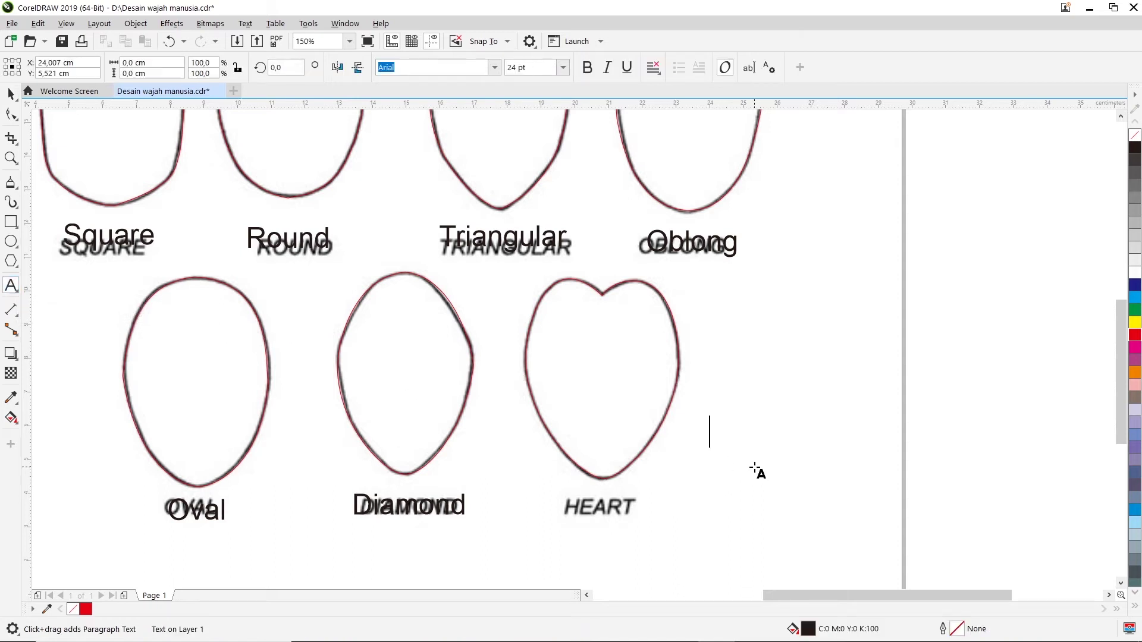
text(Heart)
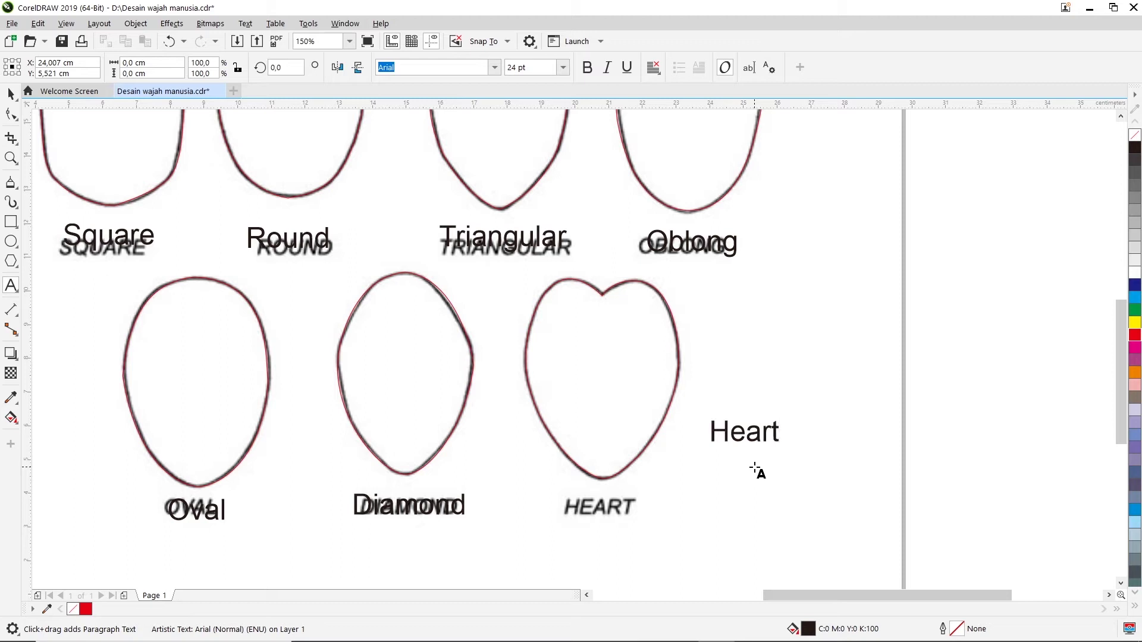
key(Escape)
click(12, 94)
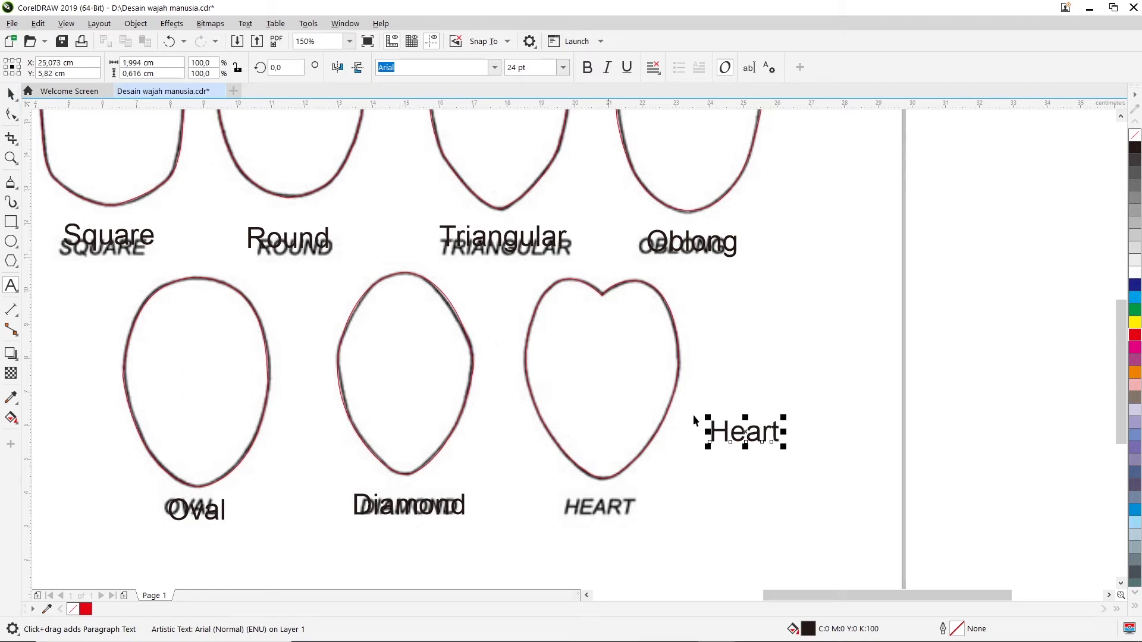
drag(720, 443, 604, 505)
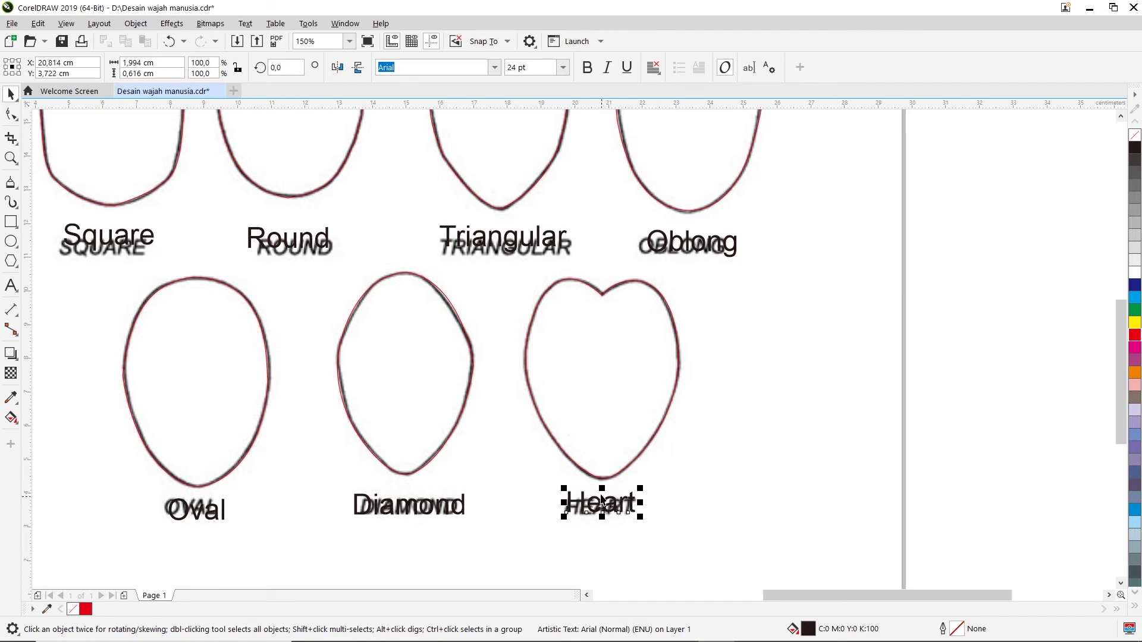
Delete the reference bitmap behind the traced face shapes and save the document.
scroll(602, 503, down, 1)
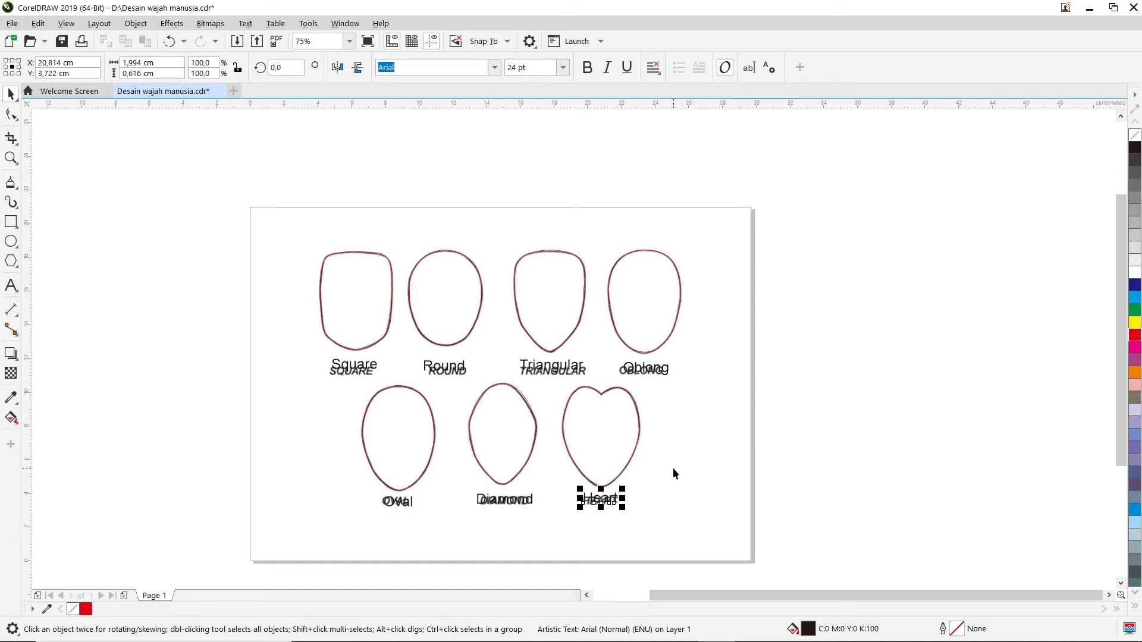
click(665, 394)
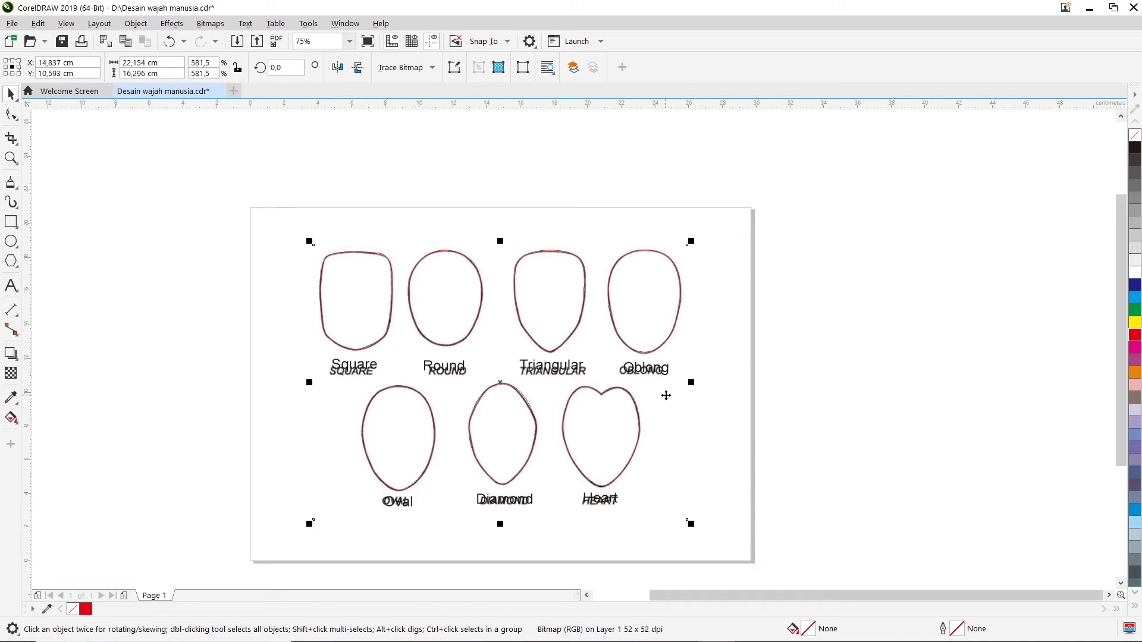
key(Delete)
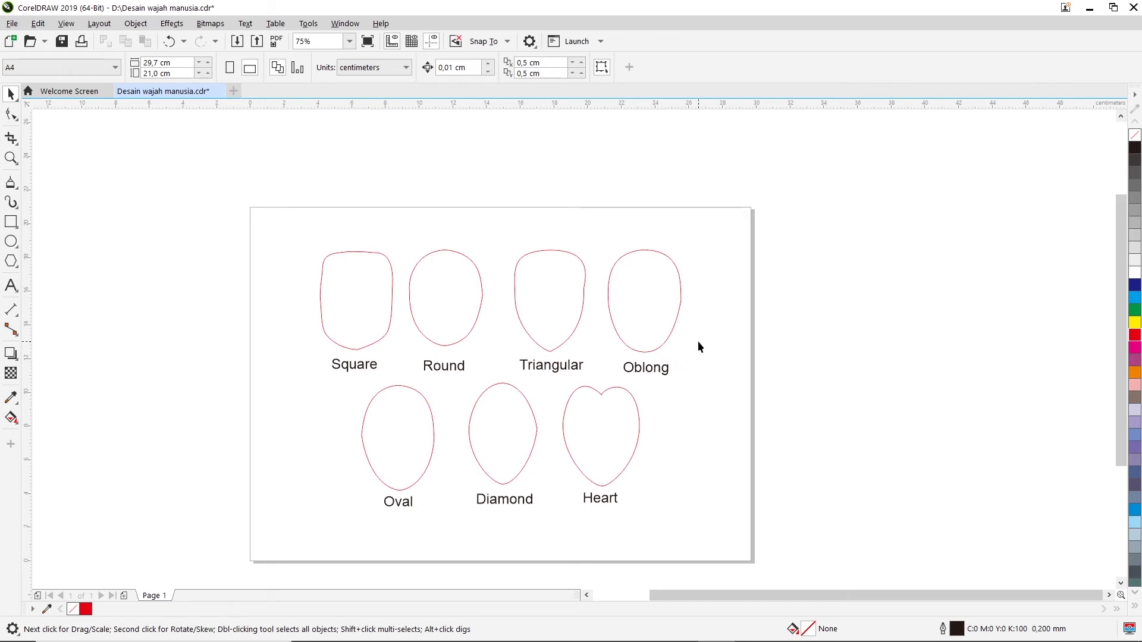
key(ctrl+s)
scroll(333, 303, up, 4)
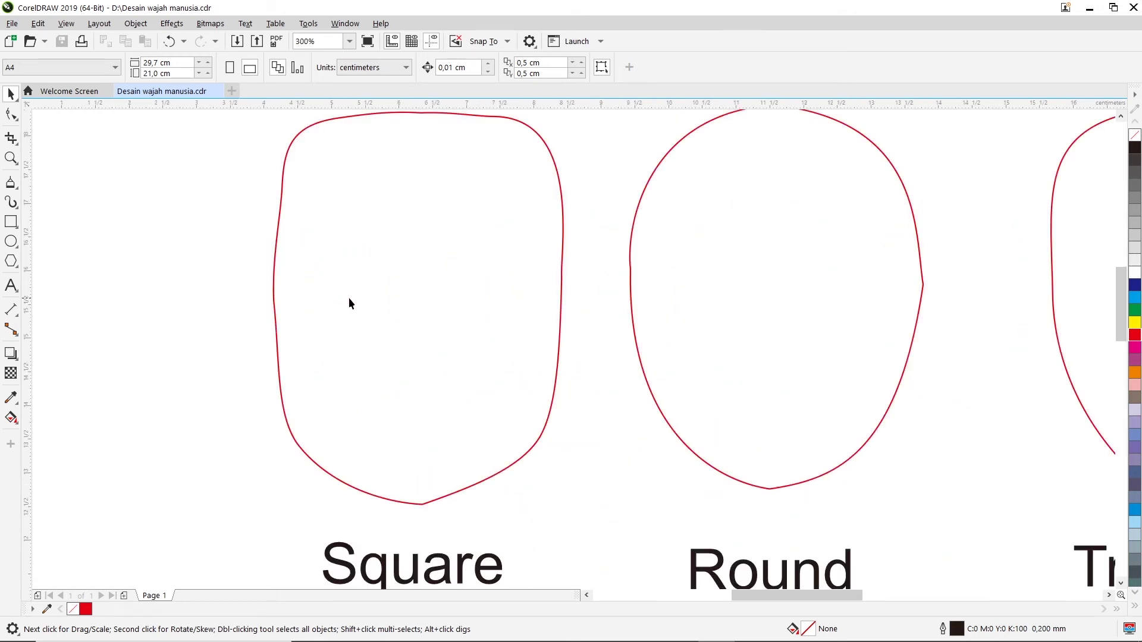
scroll(348, 302, down, 2)
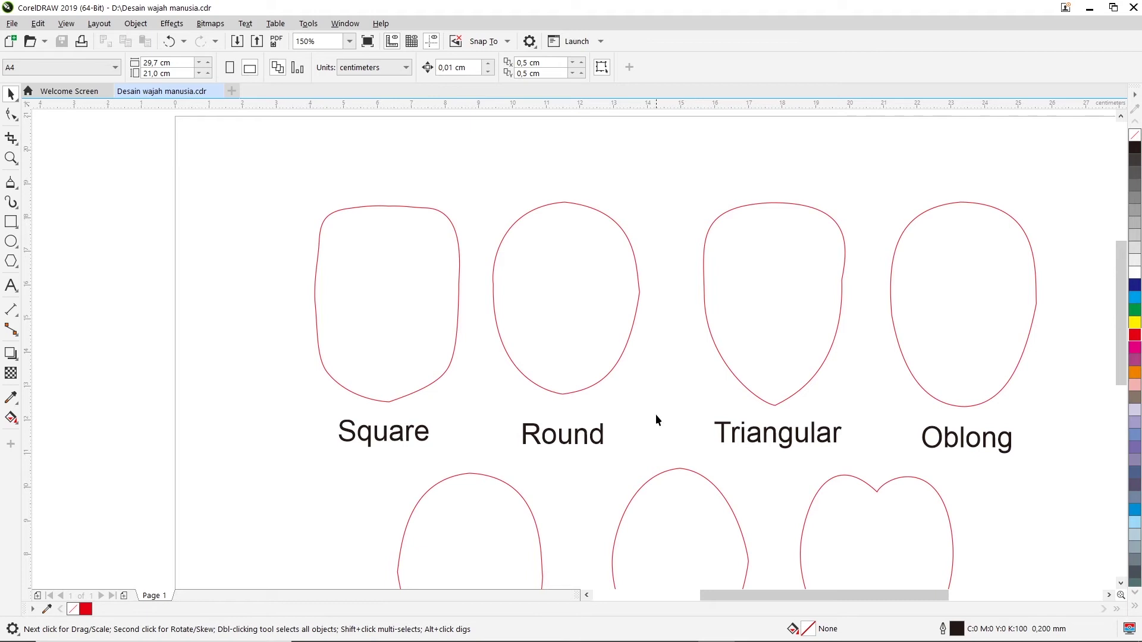
drag(1122, 333, 1126, 351)
scroll(1019, 352, down, 2)
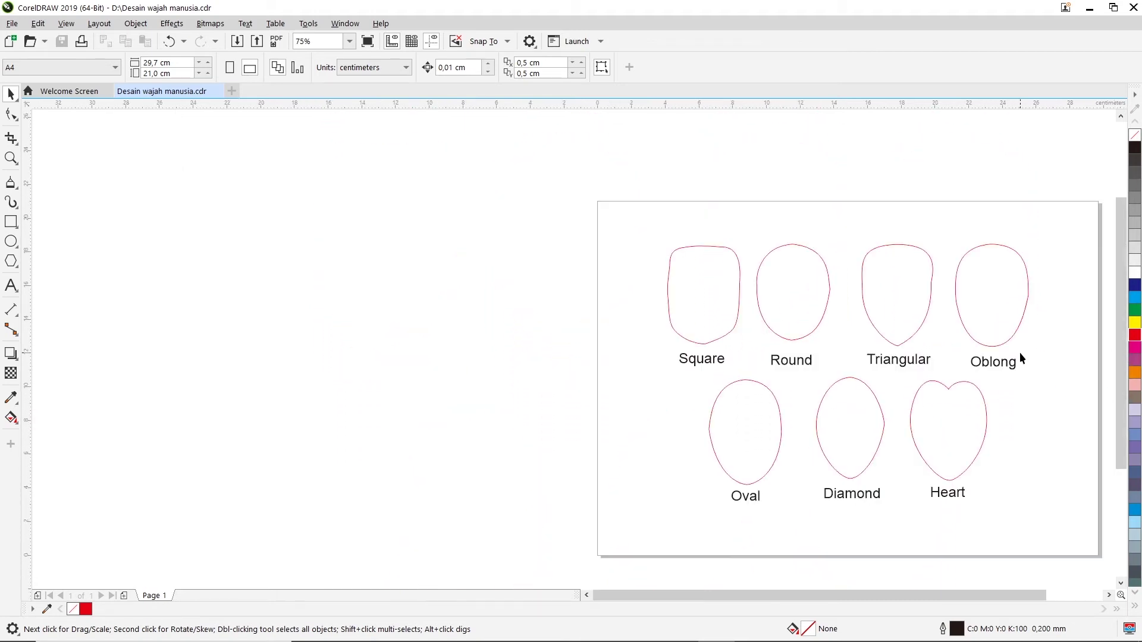
click(1107, 595)
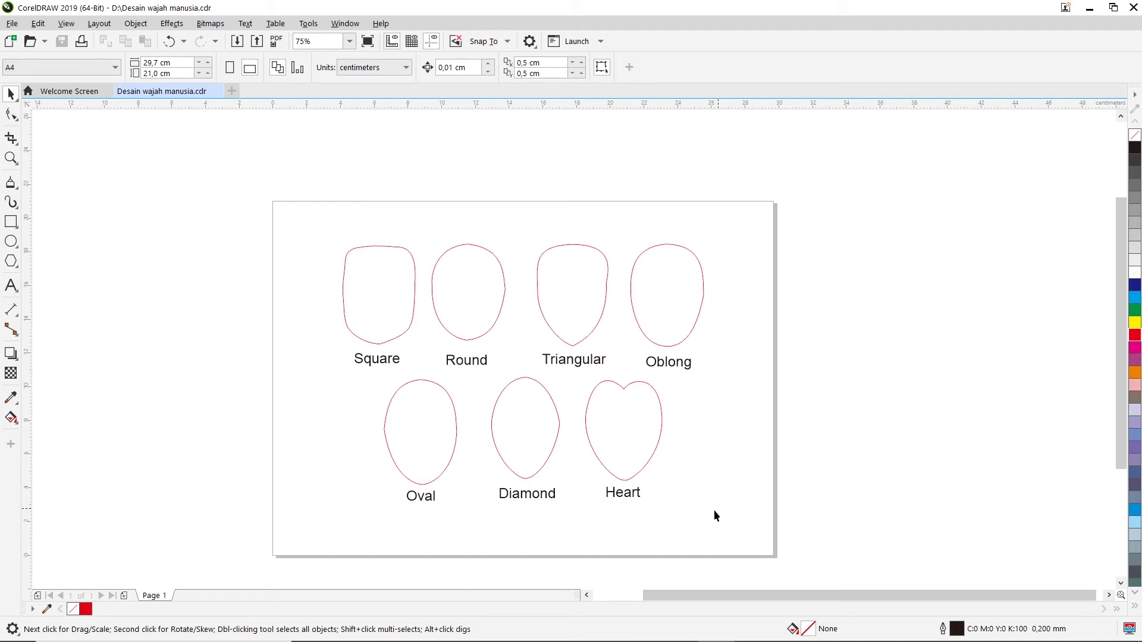
Smooth the pointed chin of the Square face outline by levelling the bottom node's curve handle.
click(11, 158)
drag(329, 229, 425, 357)
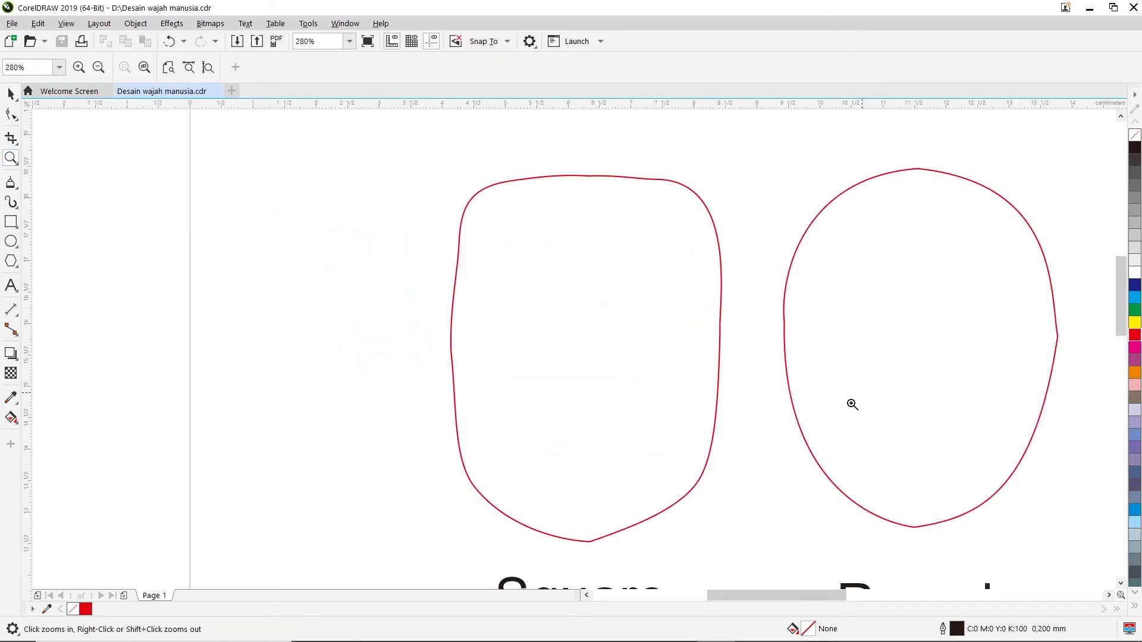
click(12, 114)
click(590, 541)
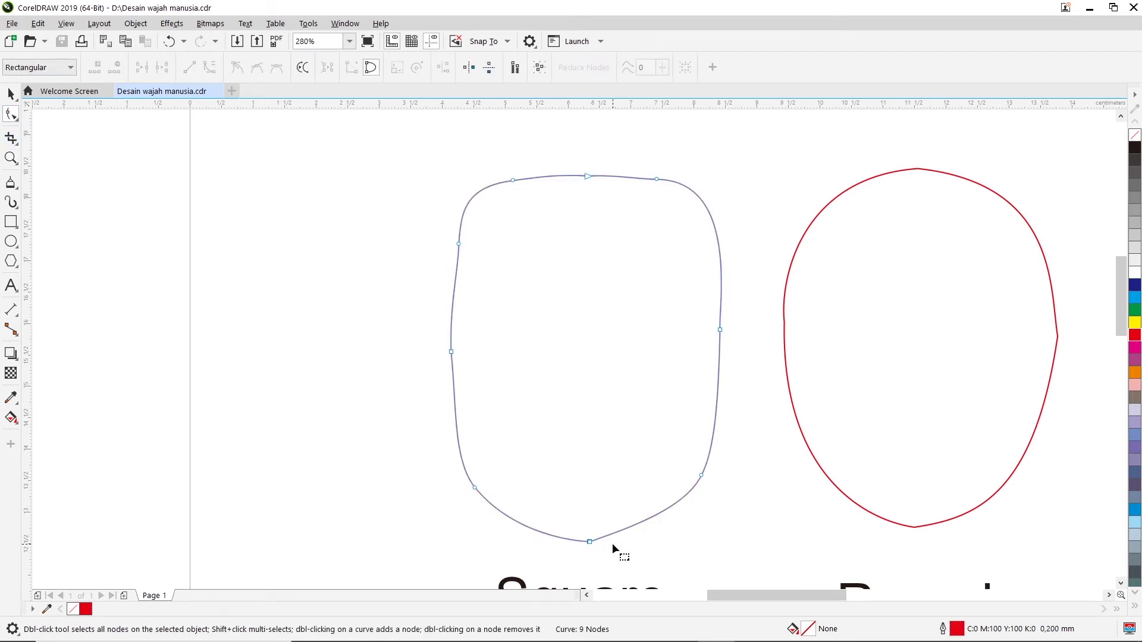
click(591, 542)
drag(630, 527, 626, 538)
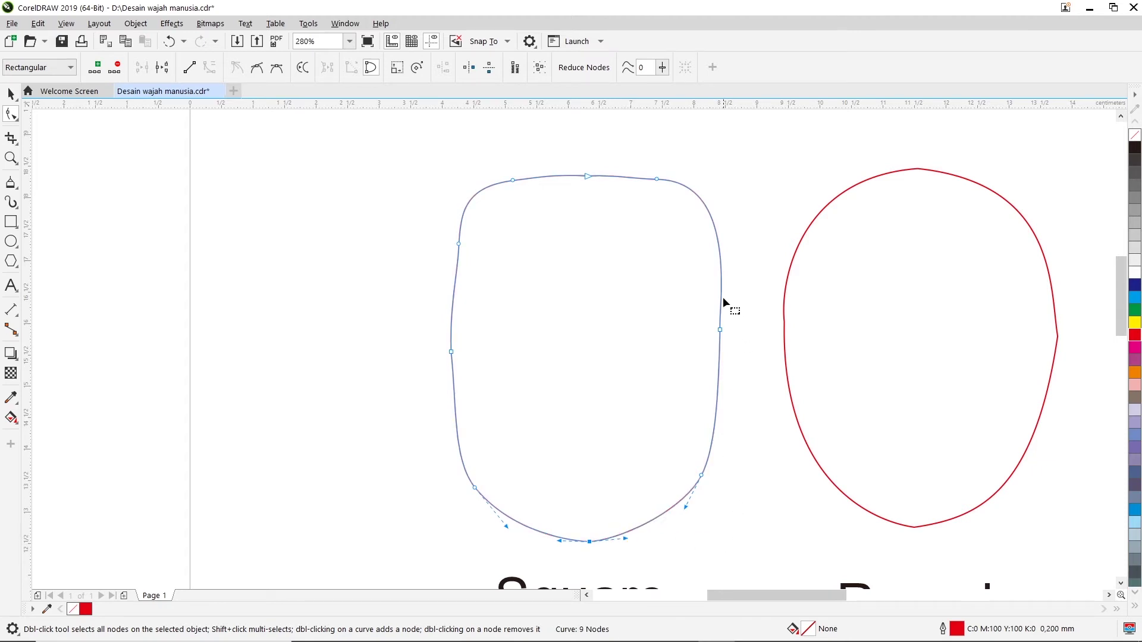
Delete the middle node on the Square outline's top edge and adjust the top-right node's handle to even out the curve.
click(588, 177)
double_click(588, 176)
click(660, 177)
scroll(633, 182, up, 3)
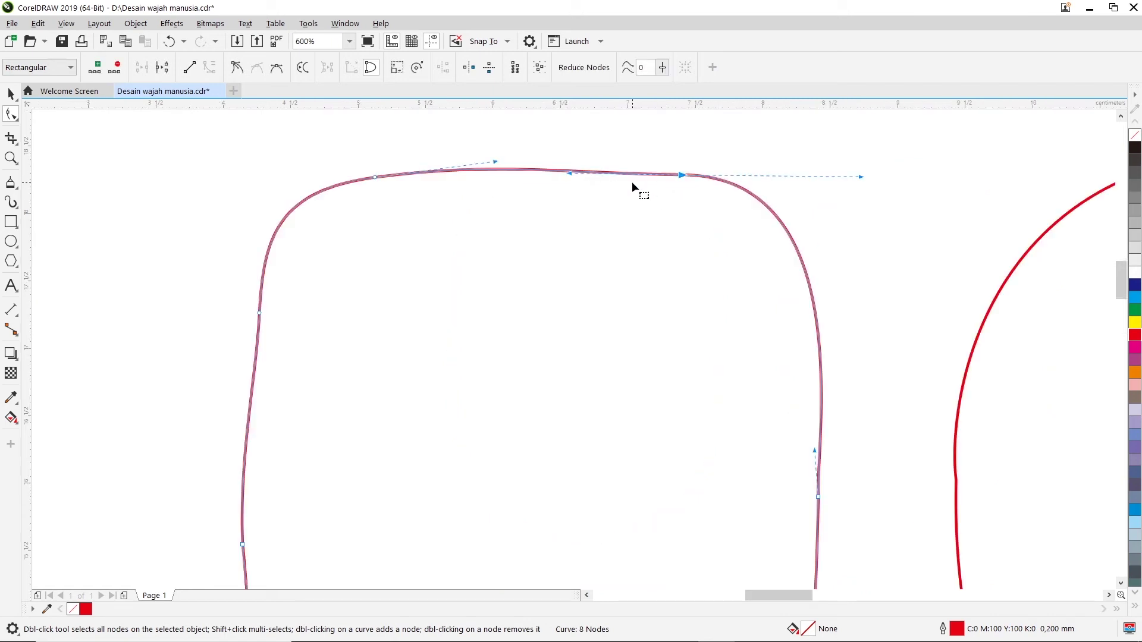
drag(570, 171, 577, 173)
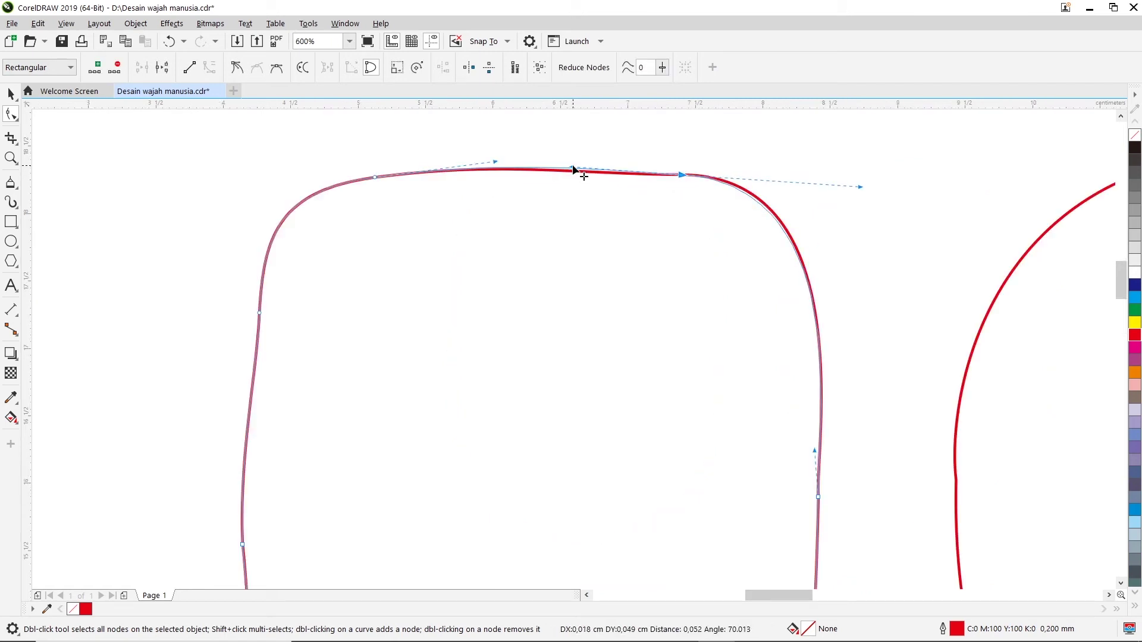
Delete the middle node on the Square outline's left side and adjust the neighbouring nodes' handles into one smooth curve.
scroll(439, 249, down, 2)
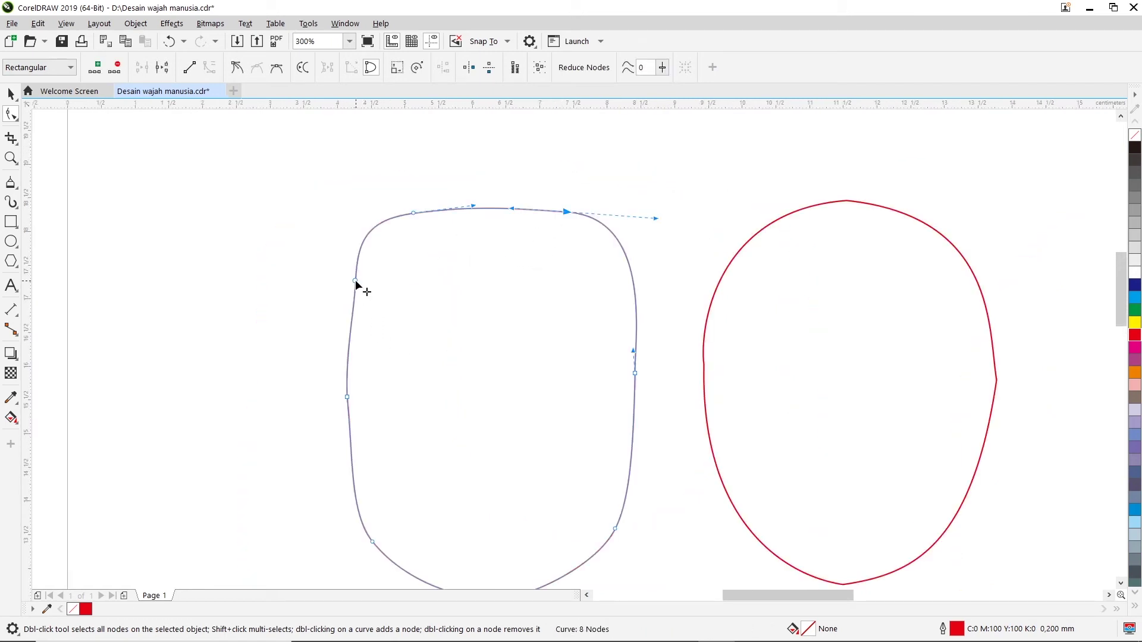
double_click(348, 398)
click(356, 283)
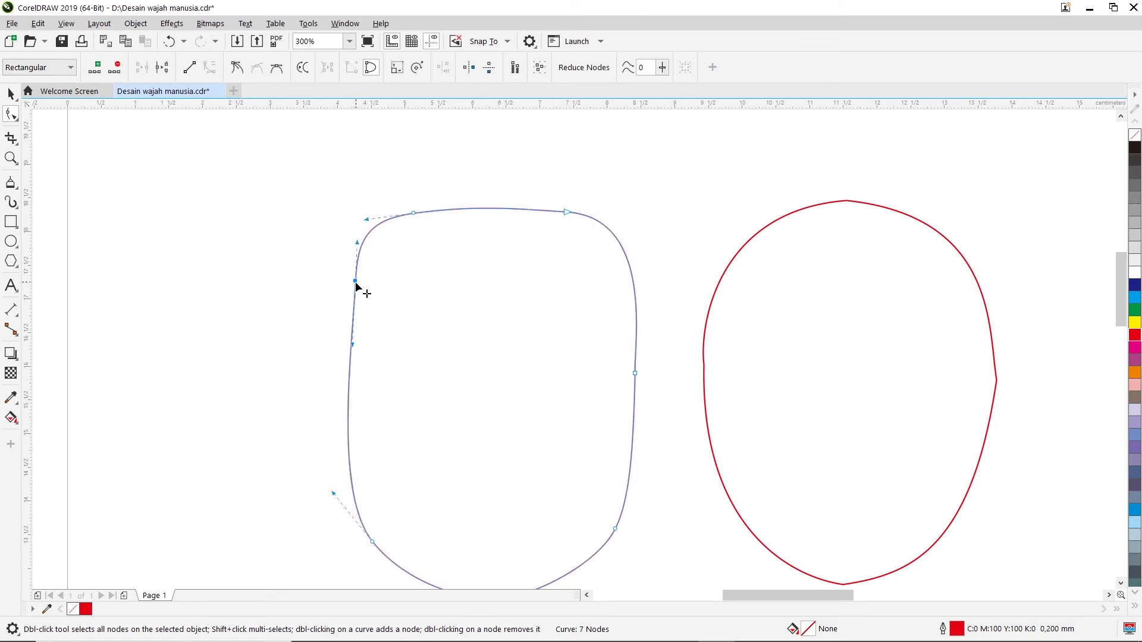
drag(333, 494, 337, 496)
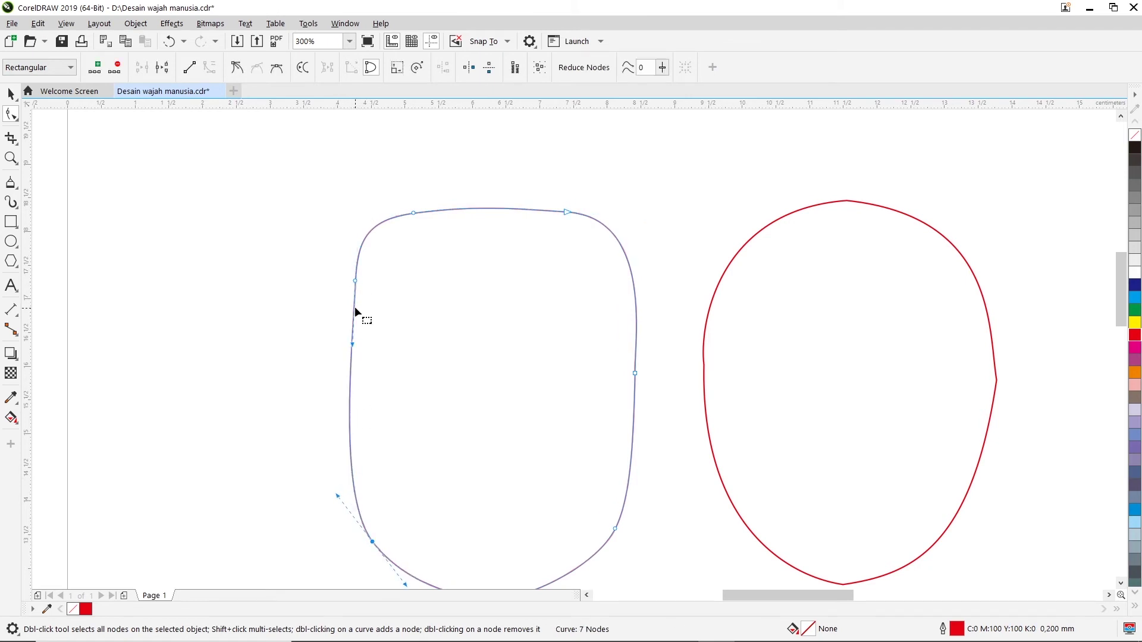
click(355, 281)
mouse_move(352, 345)
mouse_down()
mouse_move(382, 360)
mouse_move(348, 341)
mouse_up()
click(569, 385)
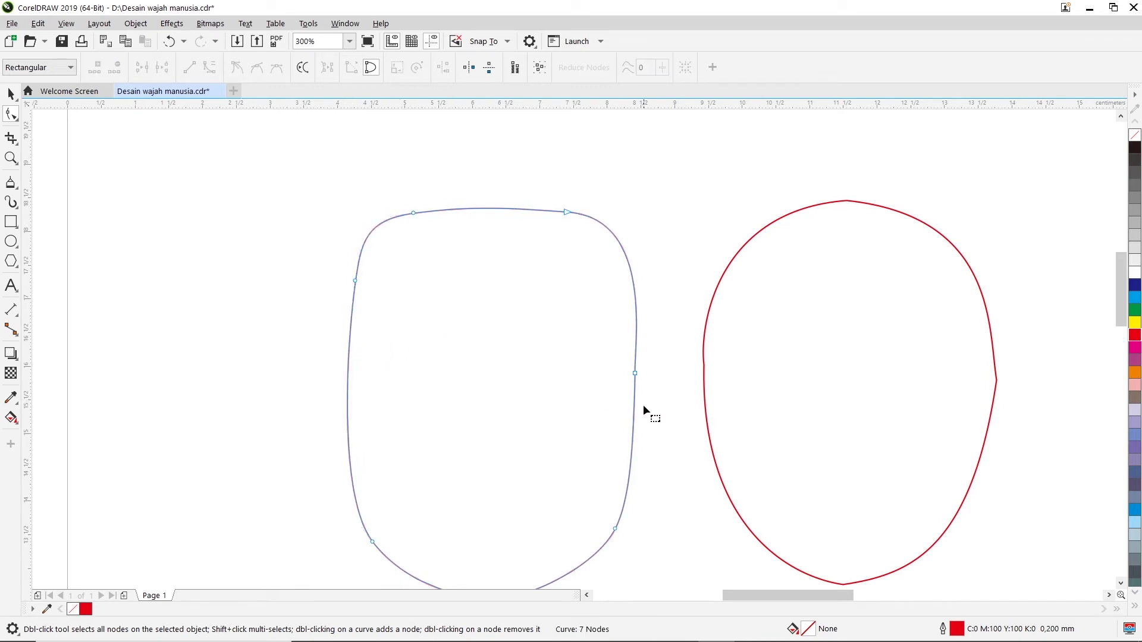
Round off the Round outline's right-side corner by adding nodes above and below it, deleting the corner node and adjusting the lower node's handle.
scroll(645, 409, down, 2)
scroll(811, 423, up, 2)
click(832, 373)
scroll(834, 382, up, 2)
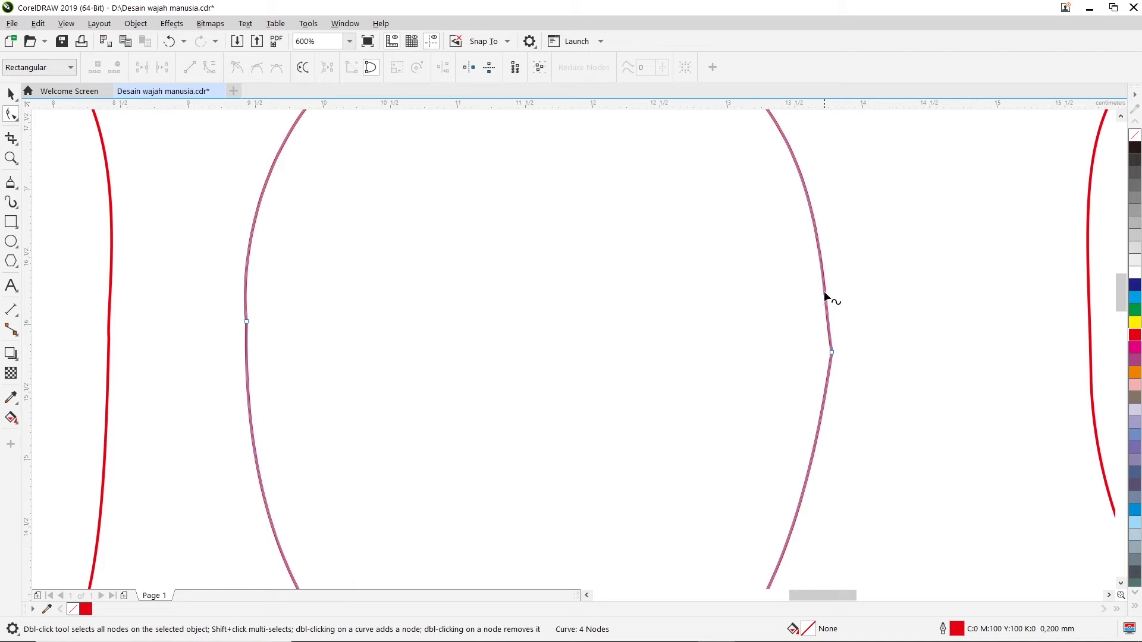
click(833, 352)
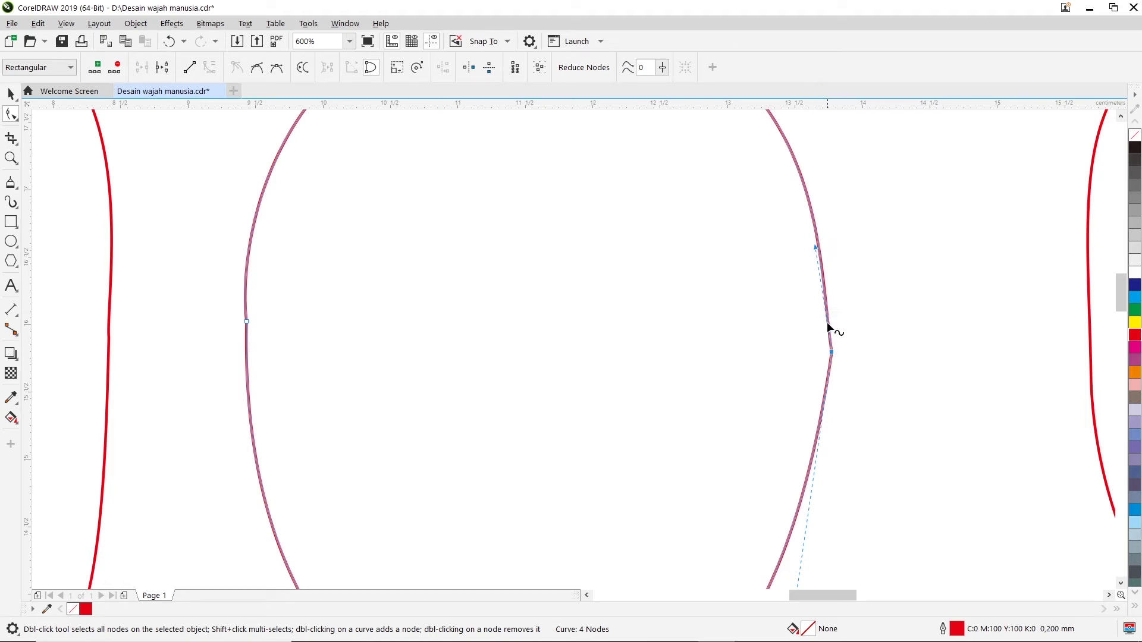
double_click(824, 288)
double_click(814, 449)
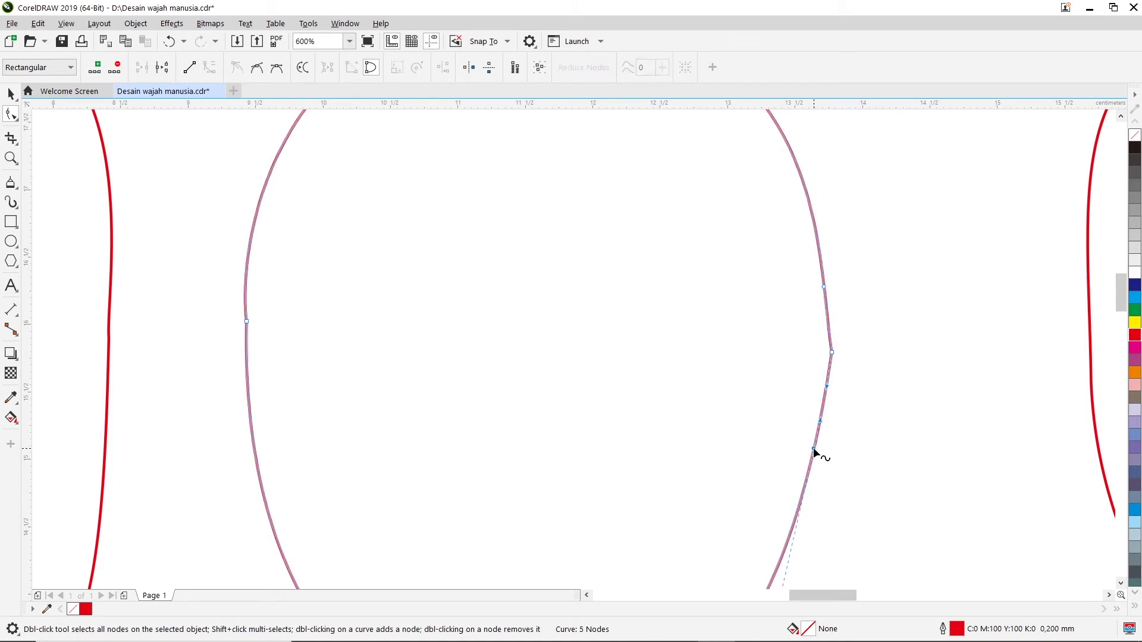
double_click(832, 352)
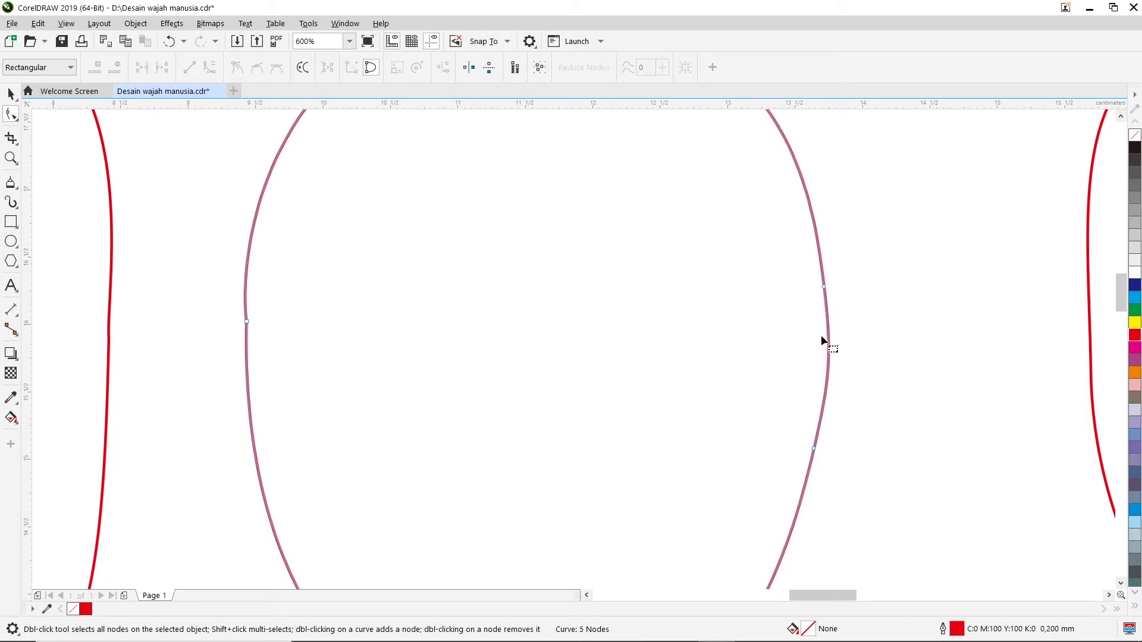
click(814, 448)
drag(829, 379, 826, 385)
Smooth the Round outline's left side by adding nodes above and below the kink and deleting the kinked node.
scroll(839, 381, down, 2)
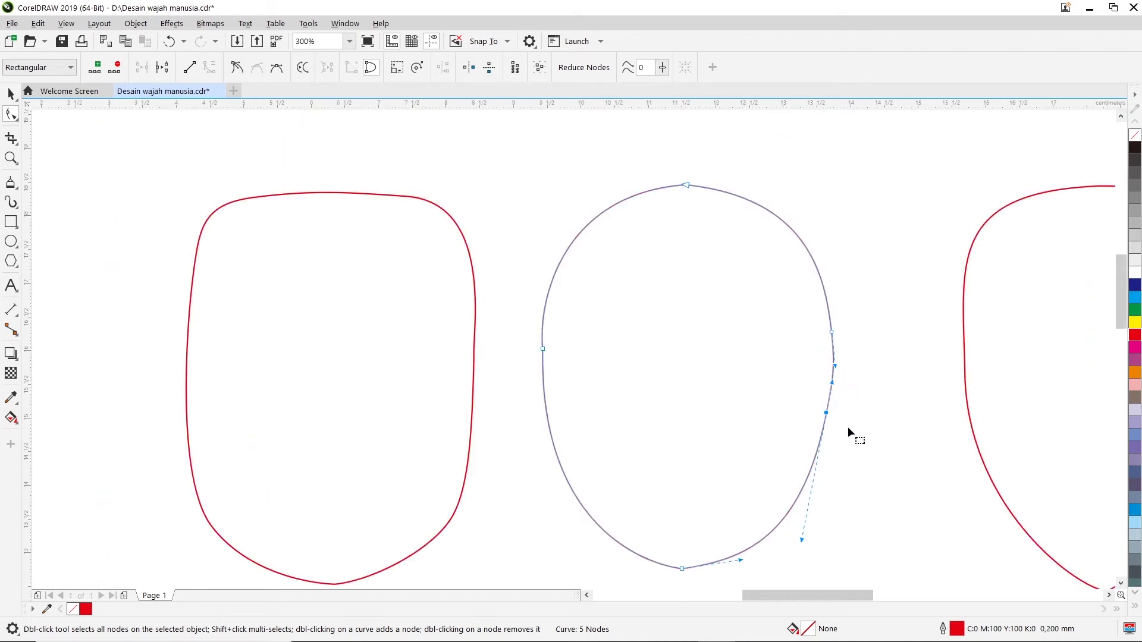
scroll(544, 328, up, 2)
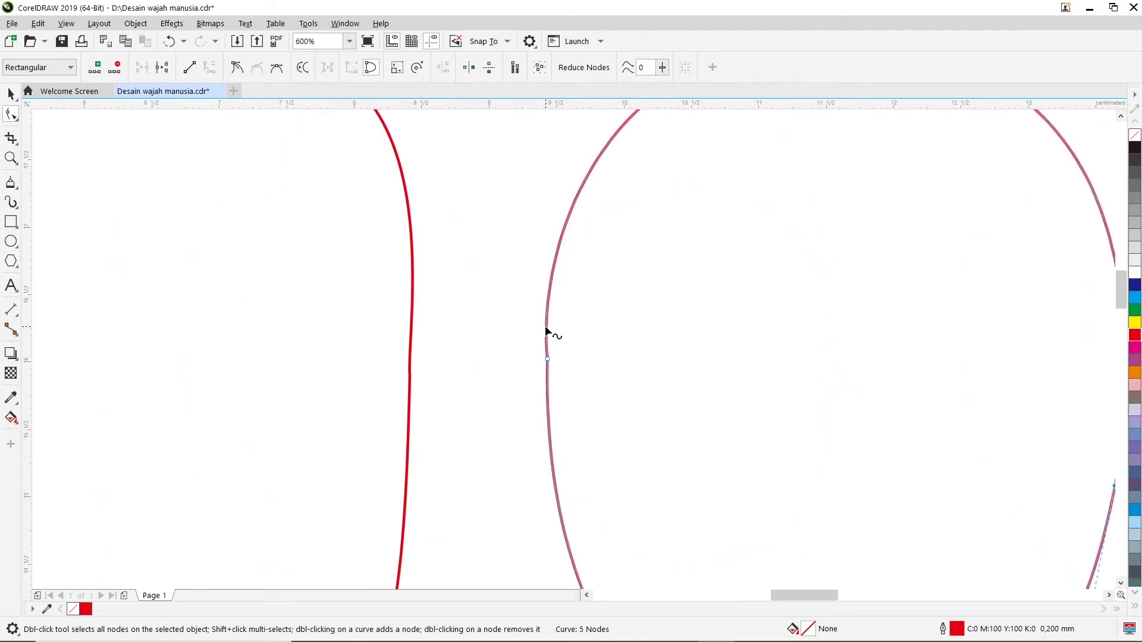
double_click(547, 321)
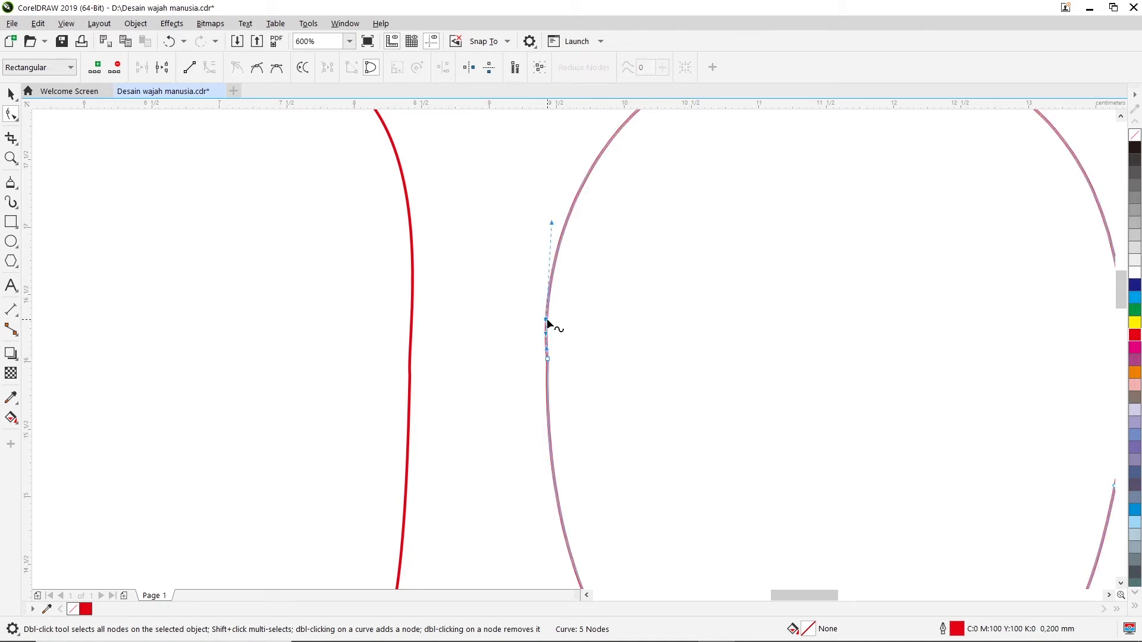
click(548, 402)
double_click(549, 402)
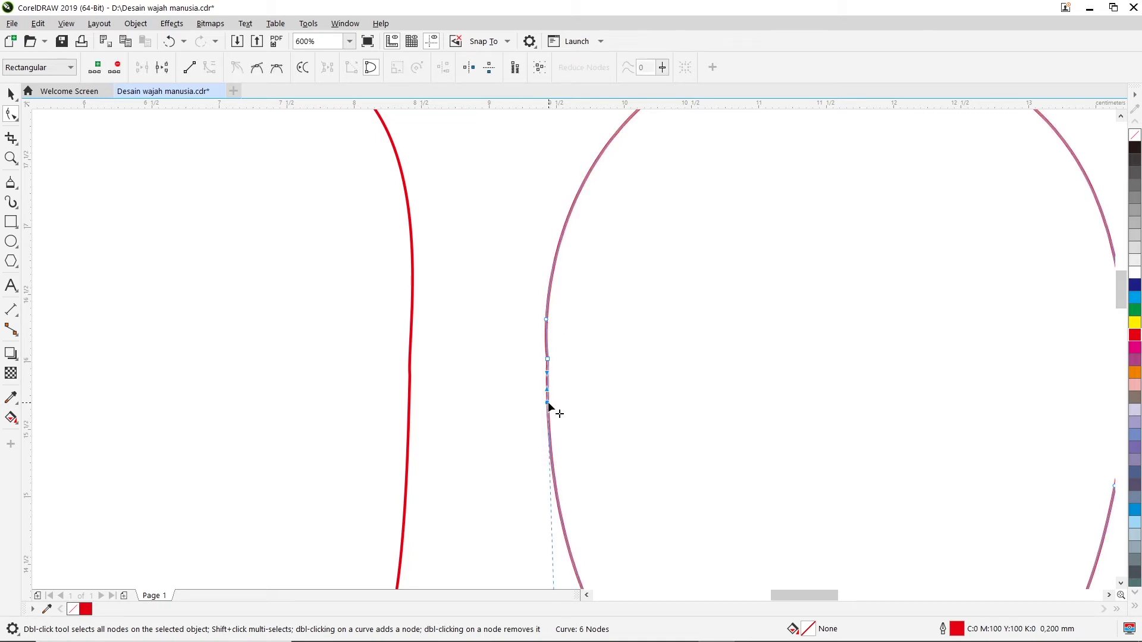
double_click(547, 360)
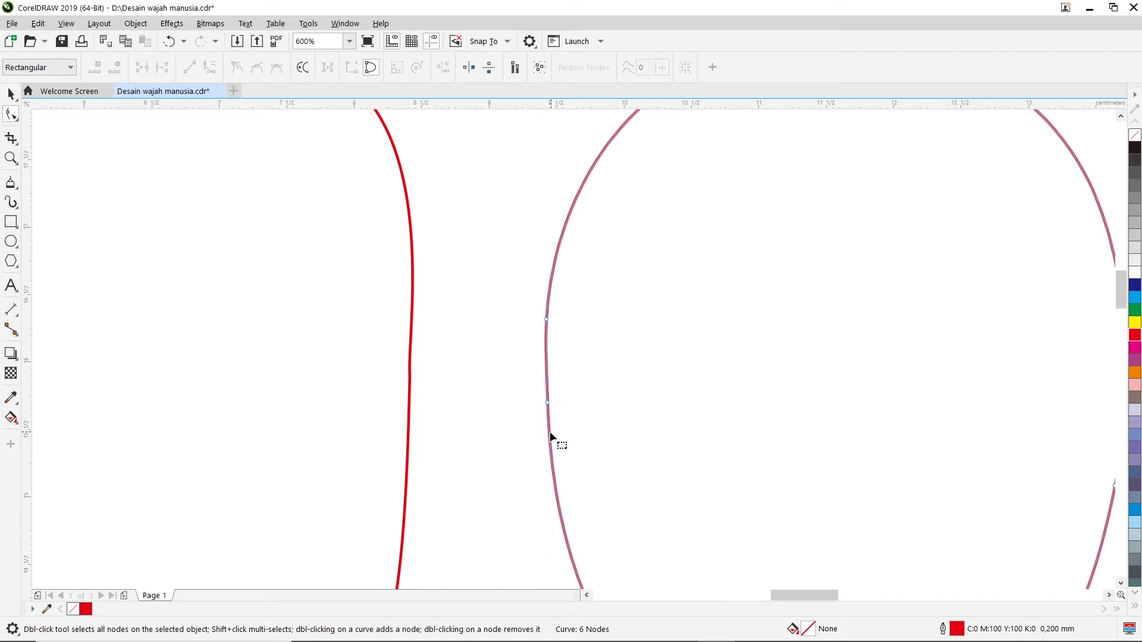
Round the chin of the Round outline by replacing its bottom node with one slightly to the right and levelling the handles.
scroll(559, 380, down, 1)
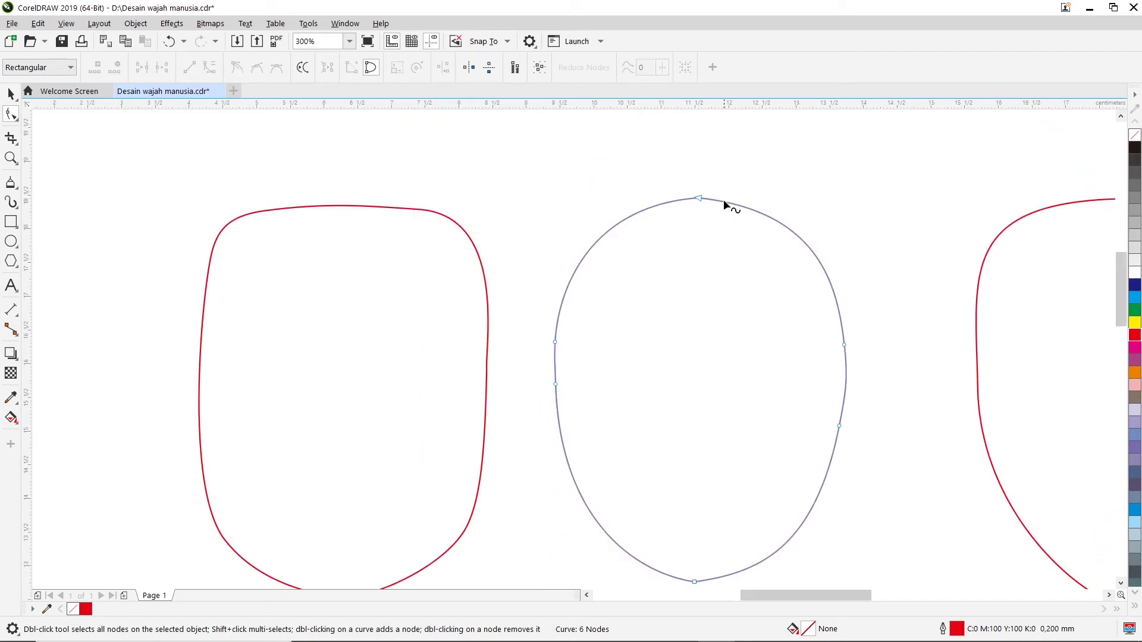
click(695, 581)
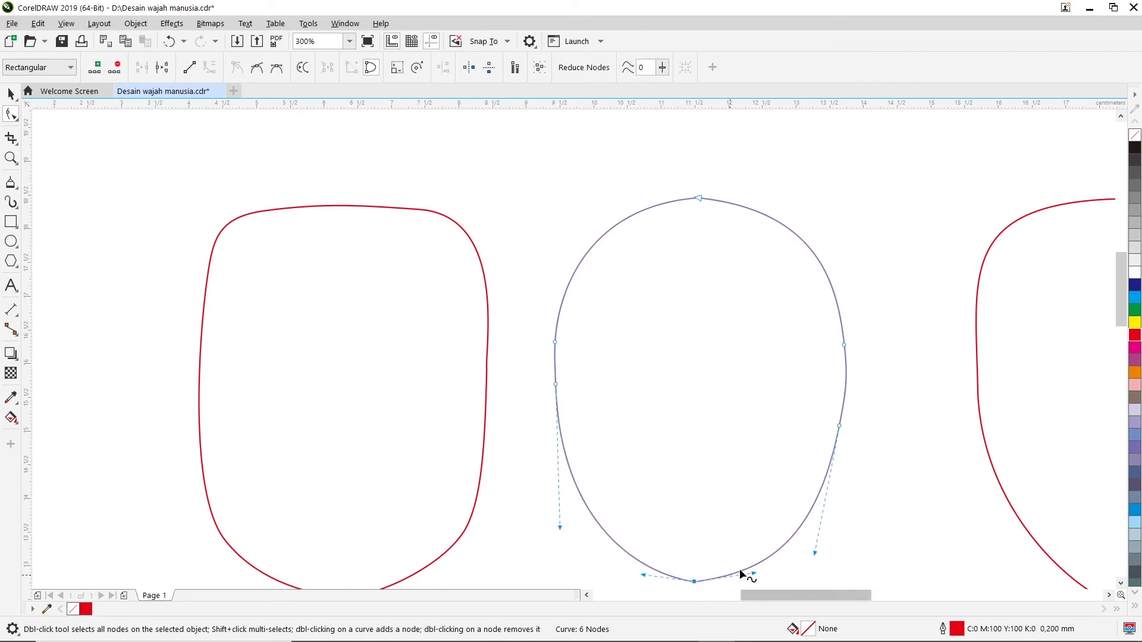
scroll(695, 582, up, 1)
drag(811, 570, 780, 533)
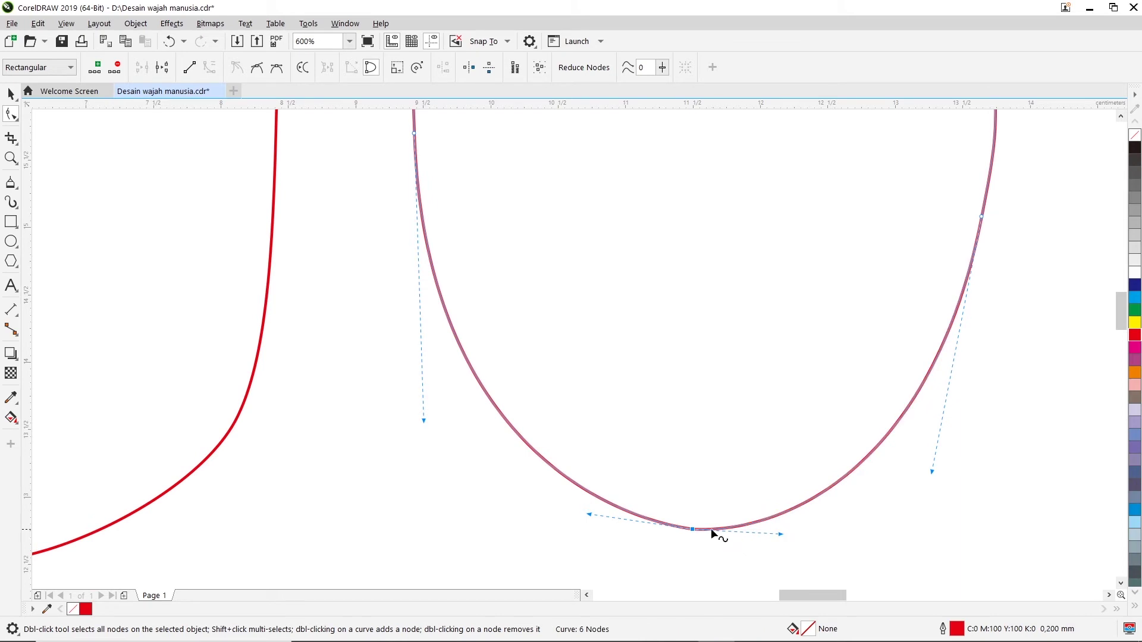
double_click(712, 529)
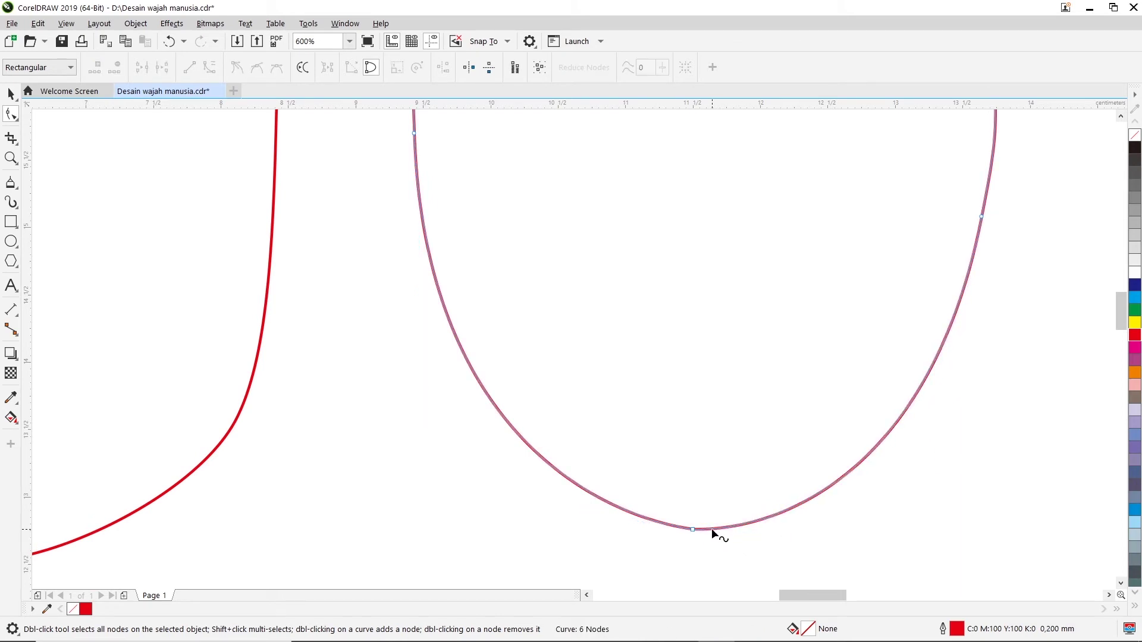
double_click(692, 528)
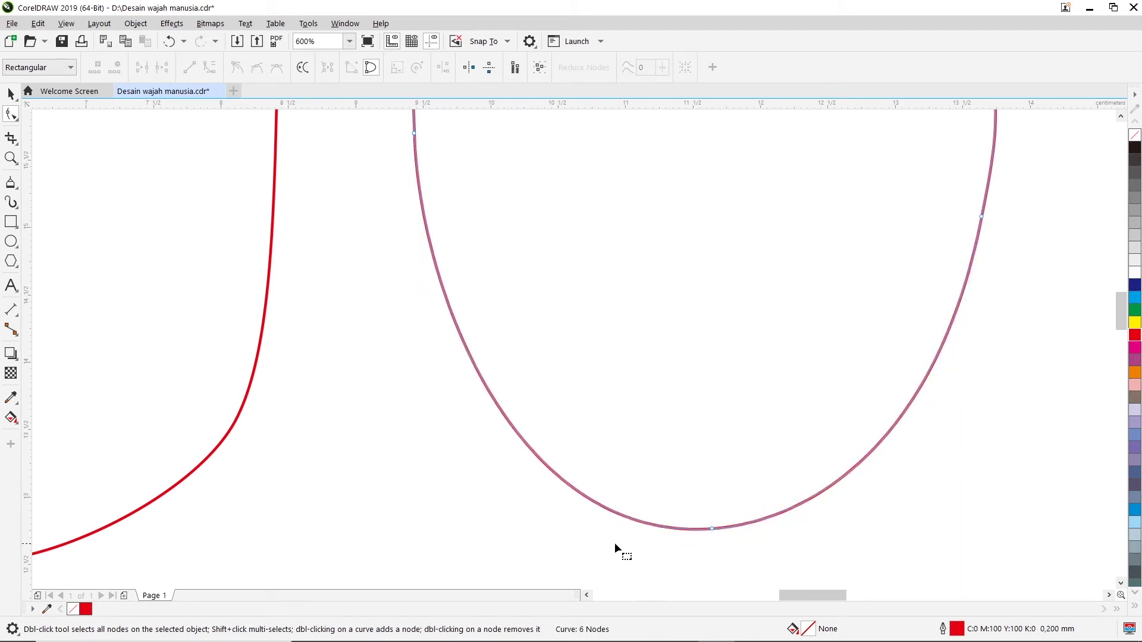
click(712, 528)
drag(520, 541, 530, 530)
scroll(529, 530, down, 2)
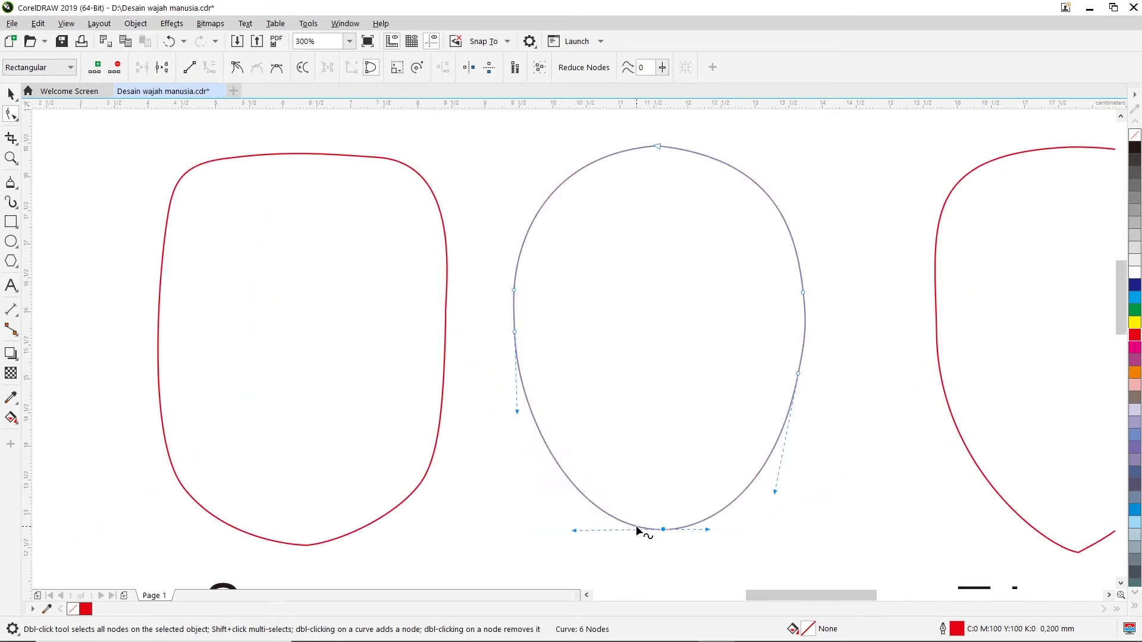
Smooth the Triangular outline's right side by adding a node below the kink, deleting the kinked node and adjusting the upper-right node's handle.
scroll(636, 526, down, 2)
click(750, 336)
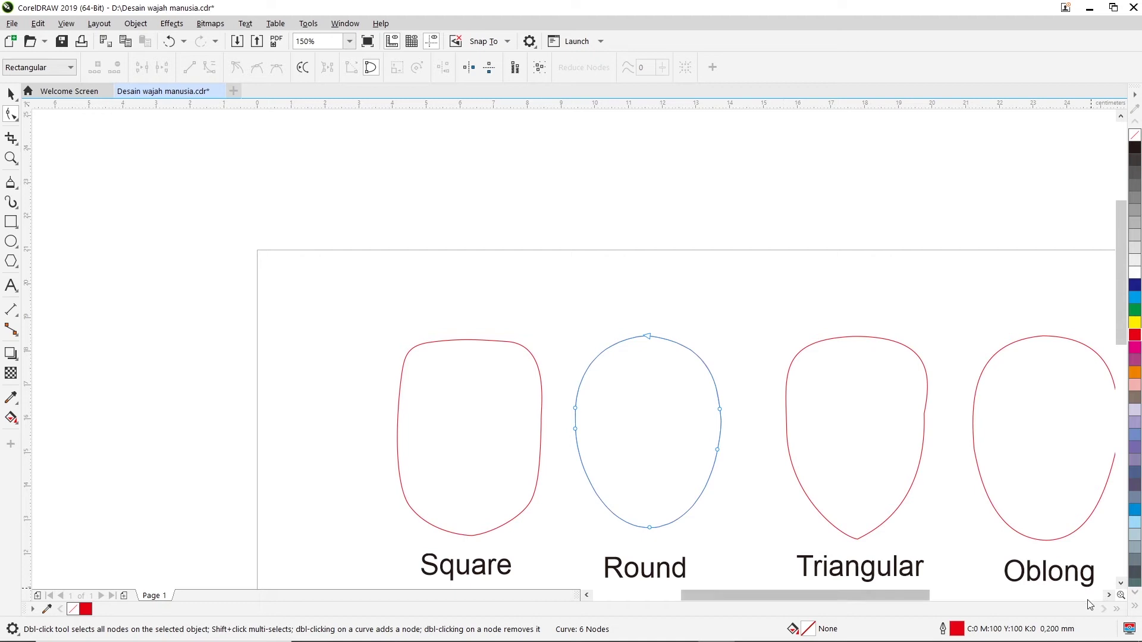
click(1109, 595)
scroll(733, 419, up, 2)
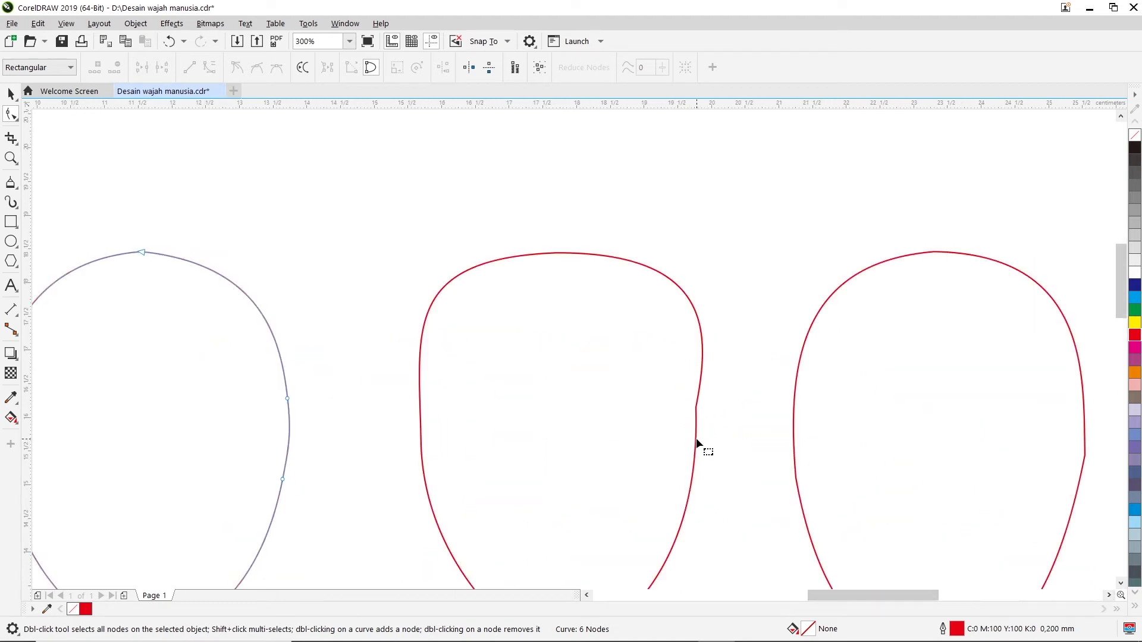
click(667, 275)
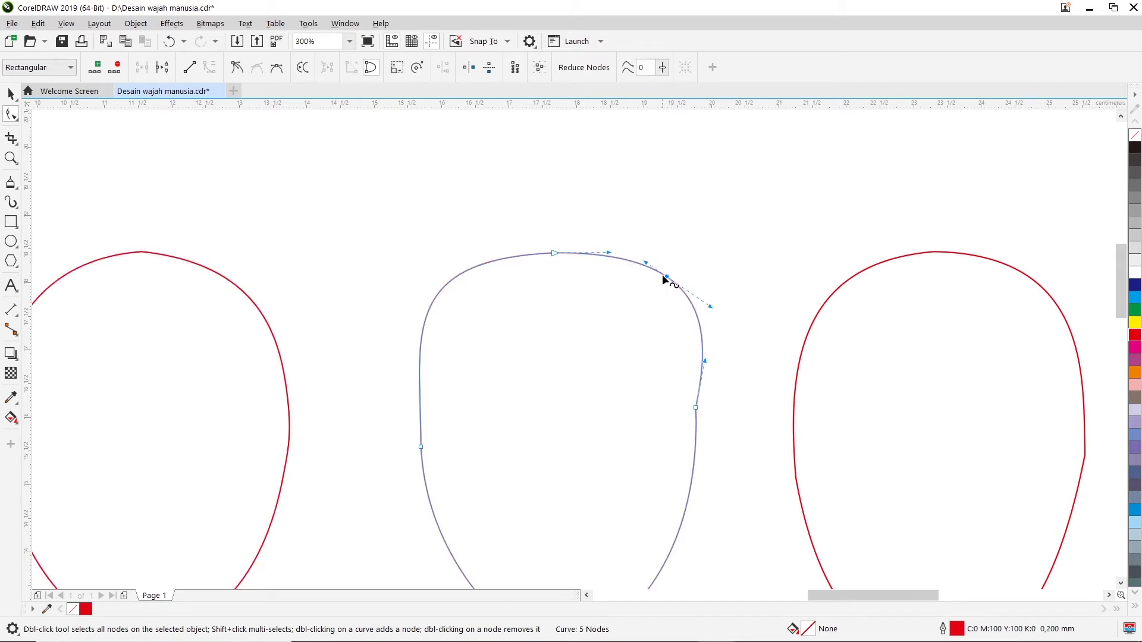
double_click(696, 452)
double_click(696, 408)
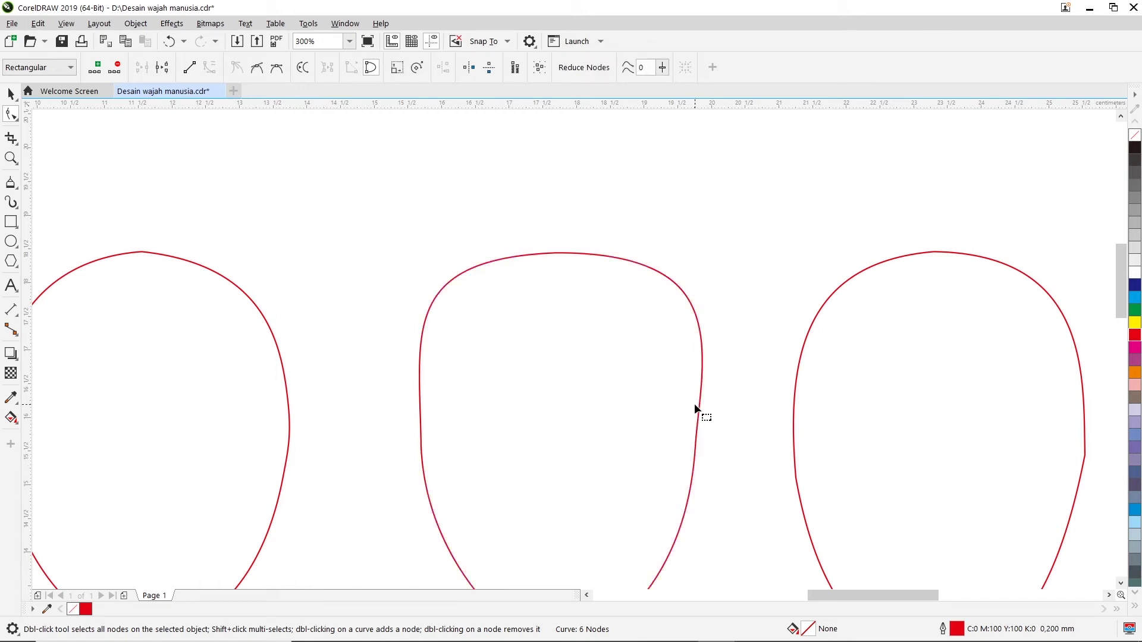
click(701, 416)
drag(716, 309, 709, 306)
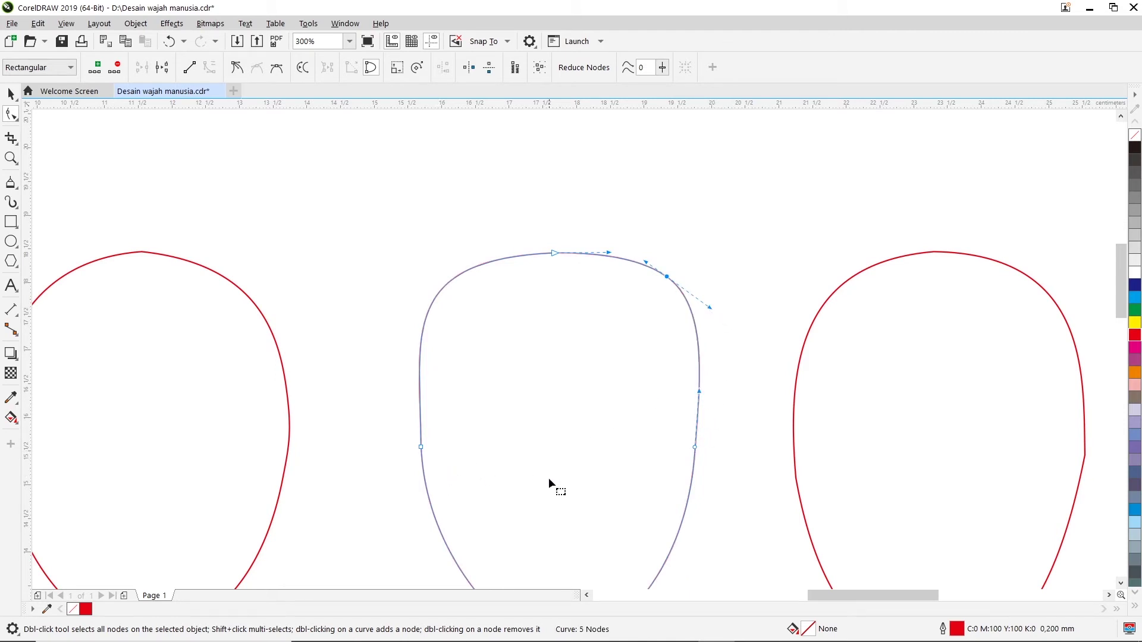
Smooth the Oblong outline's right-side corner by adding nodes above and below it, then deleting the corner node and the lower added node.
scroll(615, 479, down, 2)
click(661, 533)
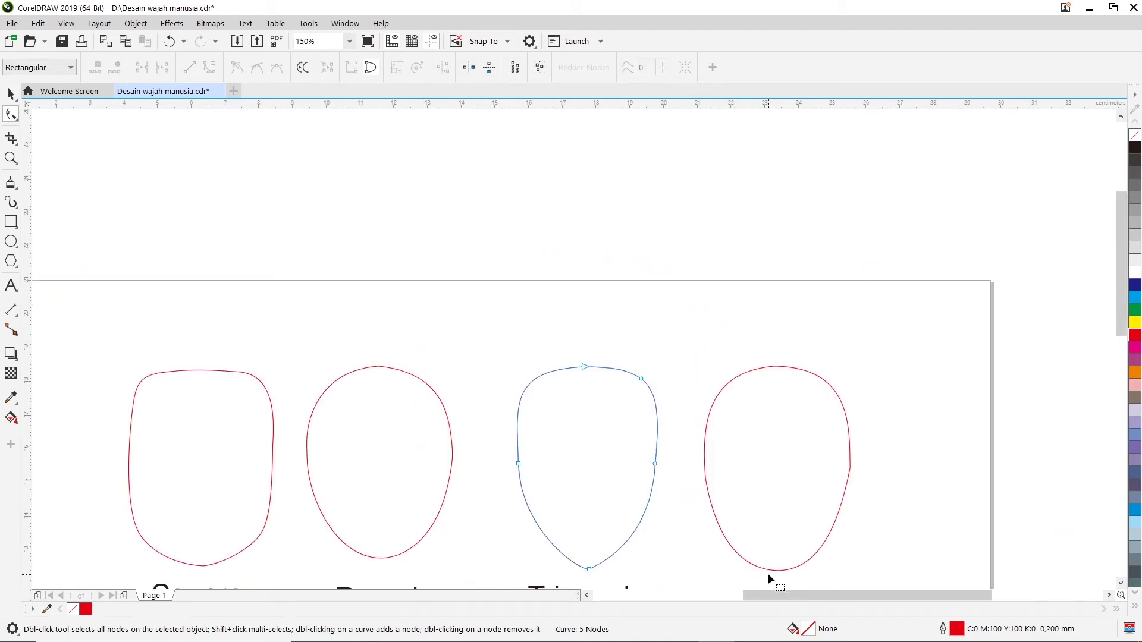
scroll(771, 577, down, 1)
drag(1124, 379, 1115, 419)
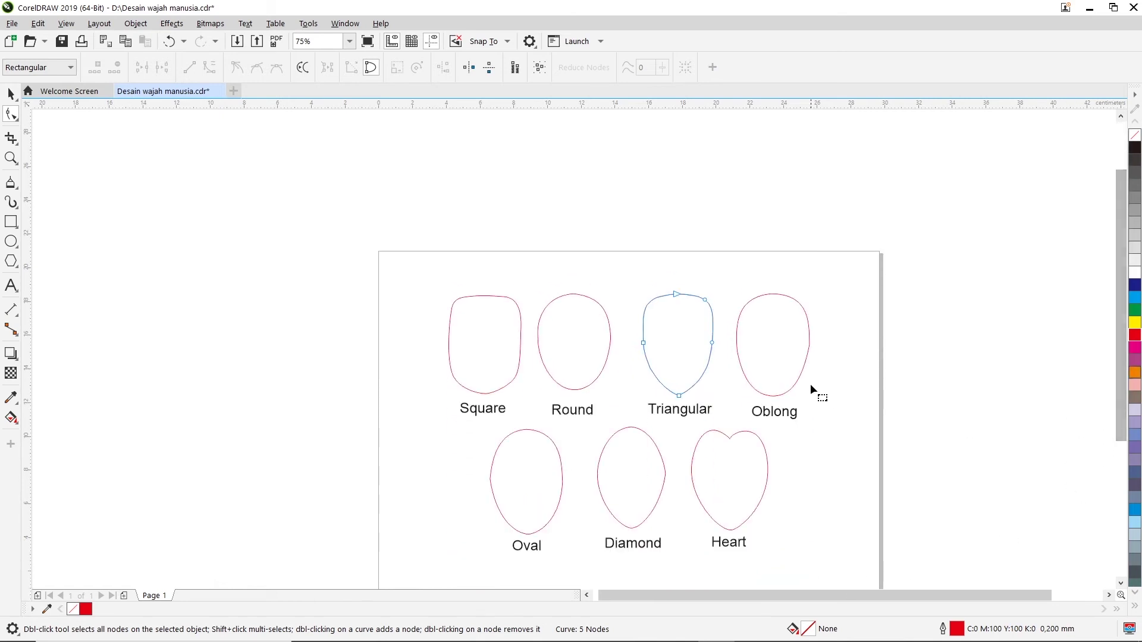
scroll(810, 383, up, 1)
scroll(797, 332, up, 1)
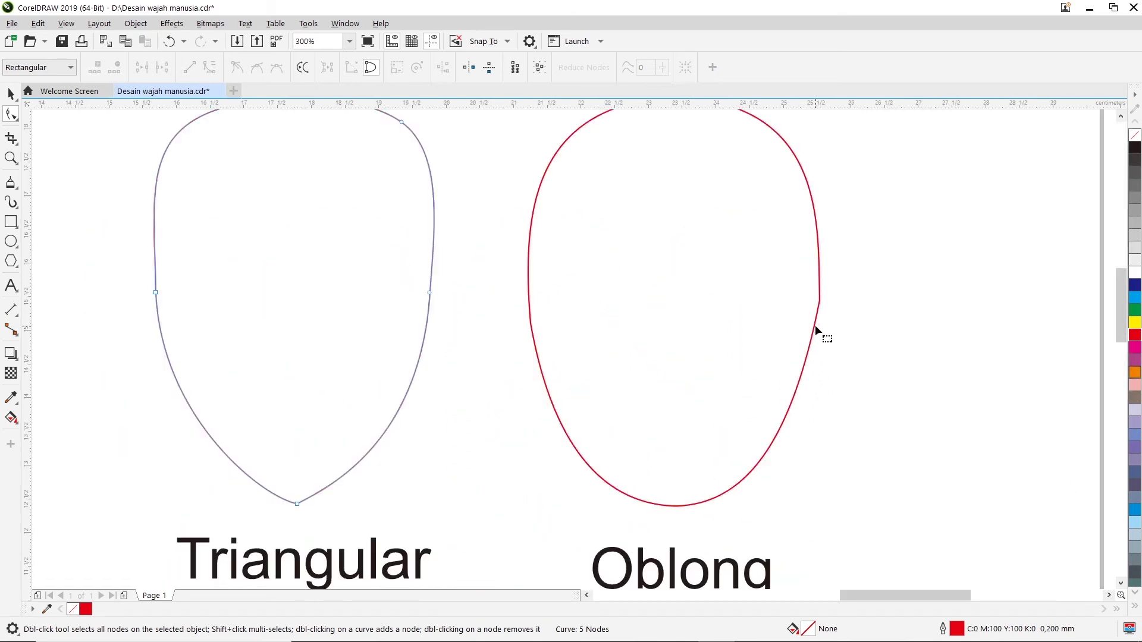
click(813, 326)
double_click(820, 274)
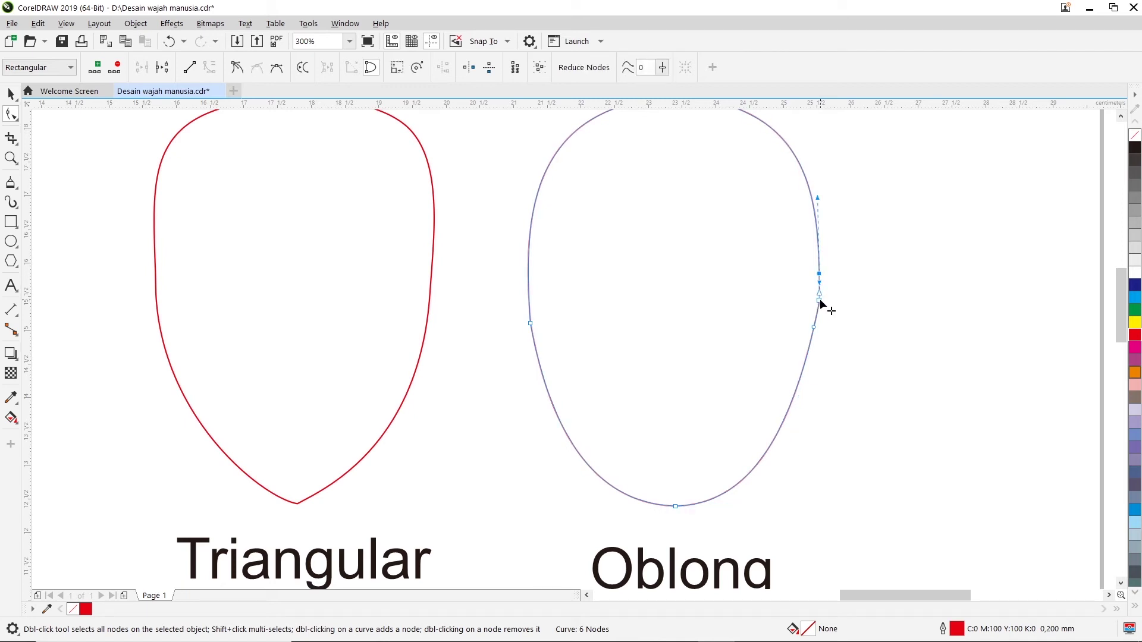
double_click(820, 301)
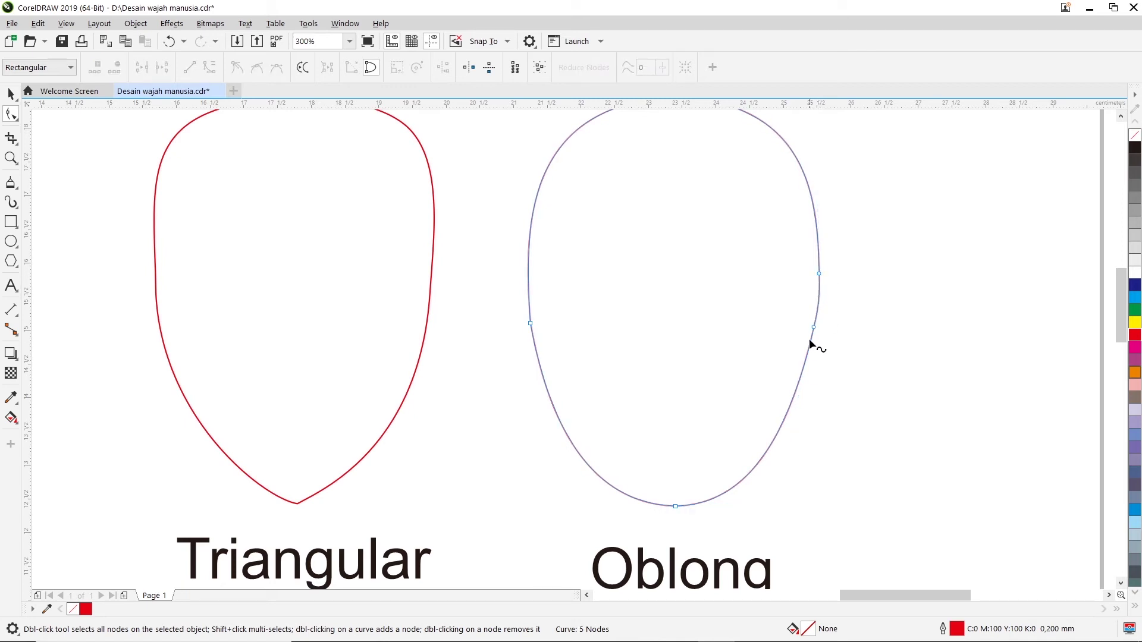
click(814, 327)
double_click(813, 327)
scroll(844, 356, down, 1)
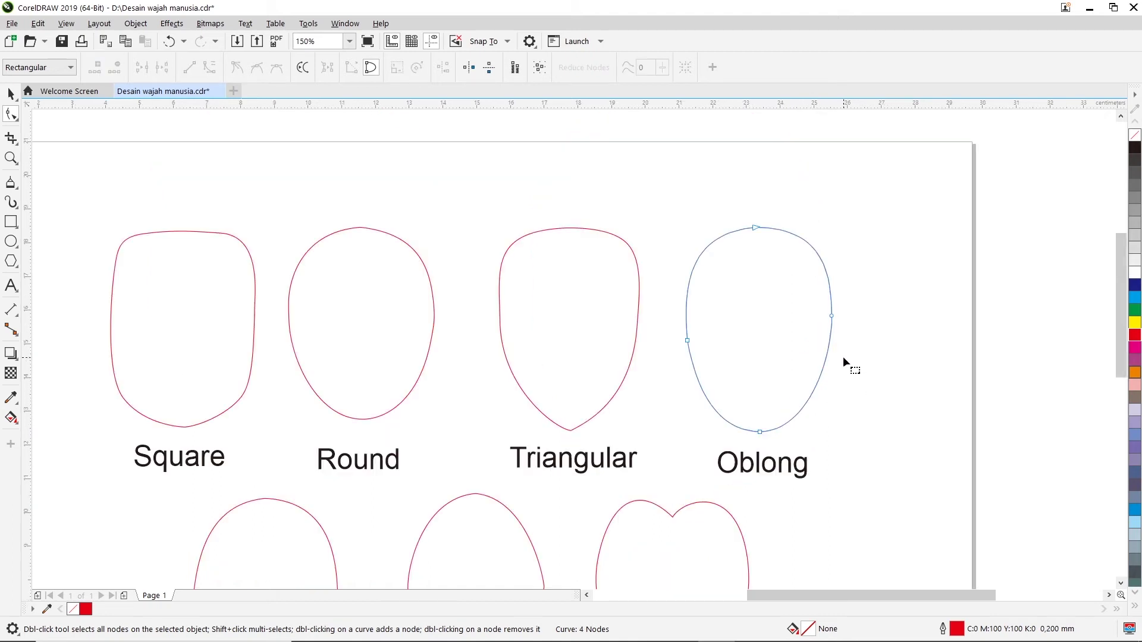
Smooth the Oval outline's left-side kink by adding nodes above and below it, then deleting the kinked node and the lower added node.
scroll(722, 419, down, 1)
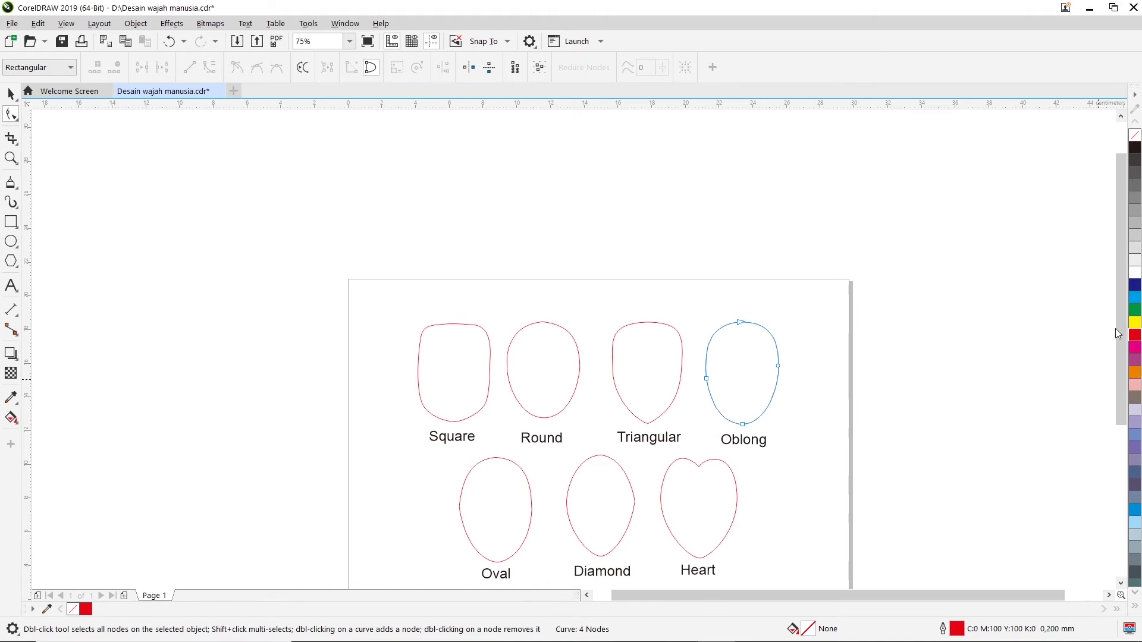
drag(1122, 321, 1116, 411)
scroll(644, 324, up, 1)
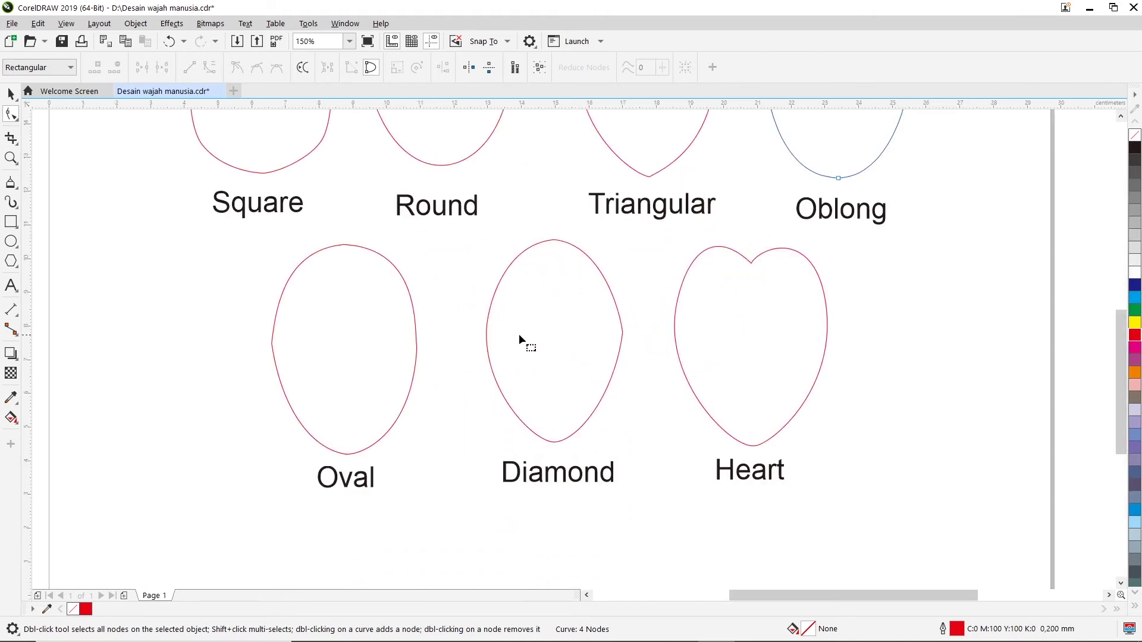
scroll(332, 355, up, 1)
double_click(221, 284)
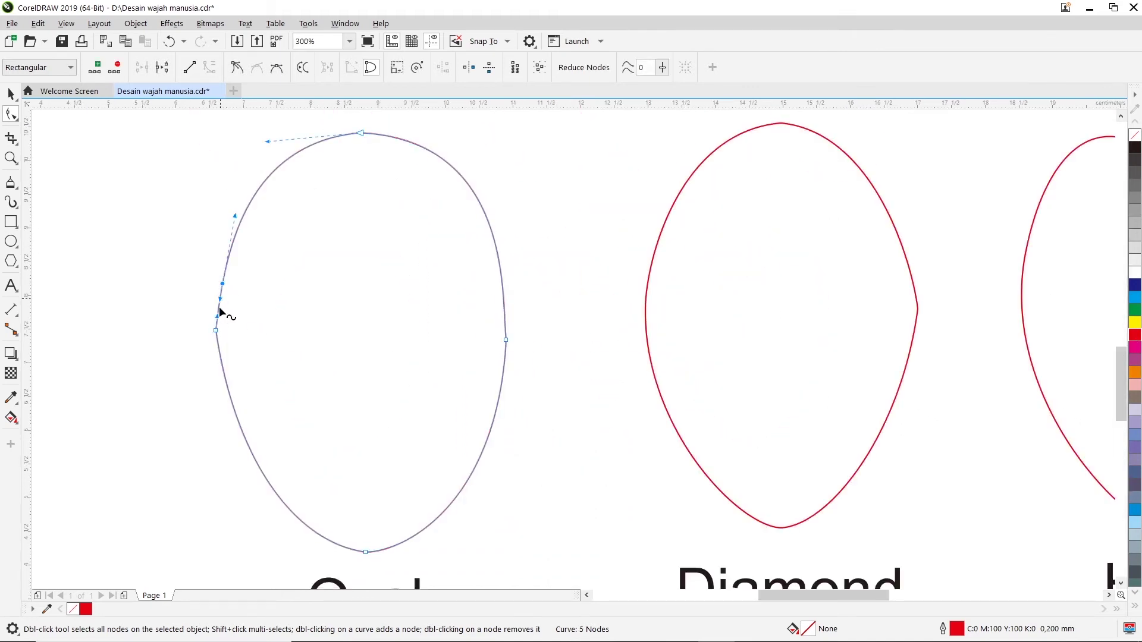
double_click(222, 371)
click(216, 330)
double_click(216, 330)
click(223, 284)
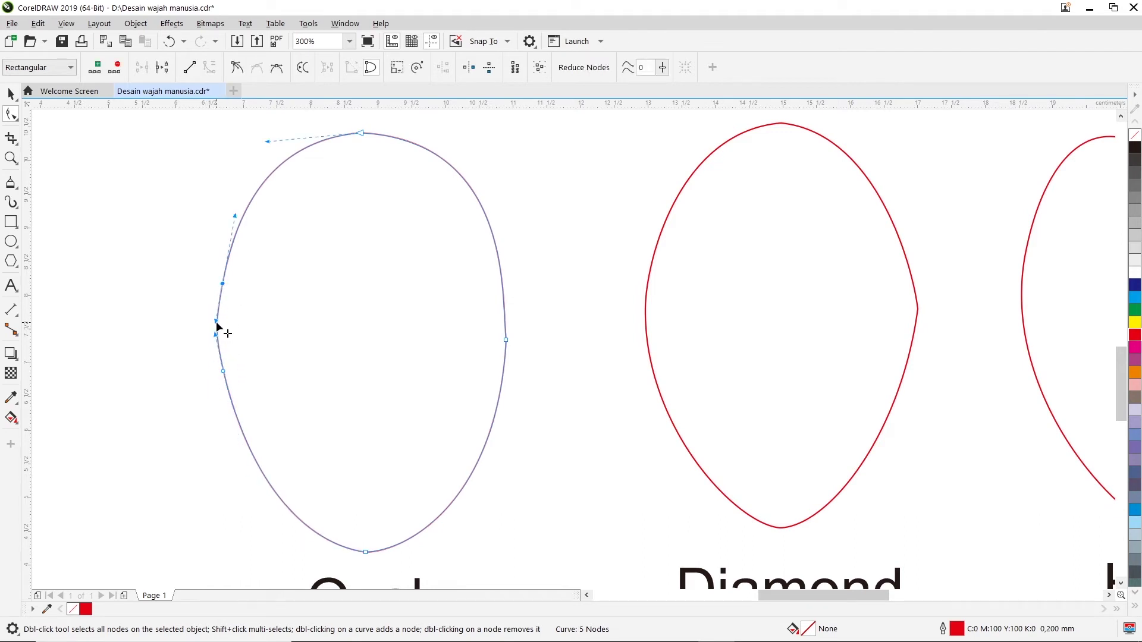
click(223, 371)
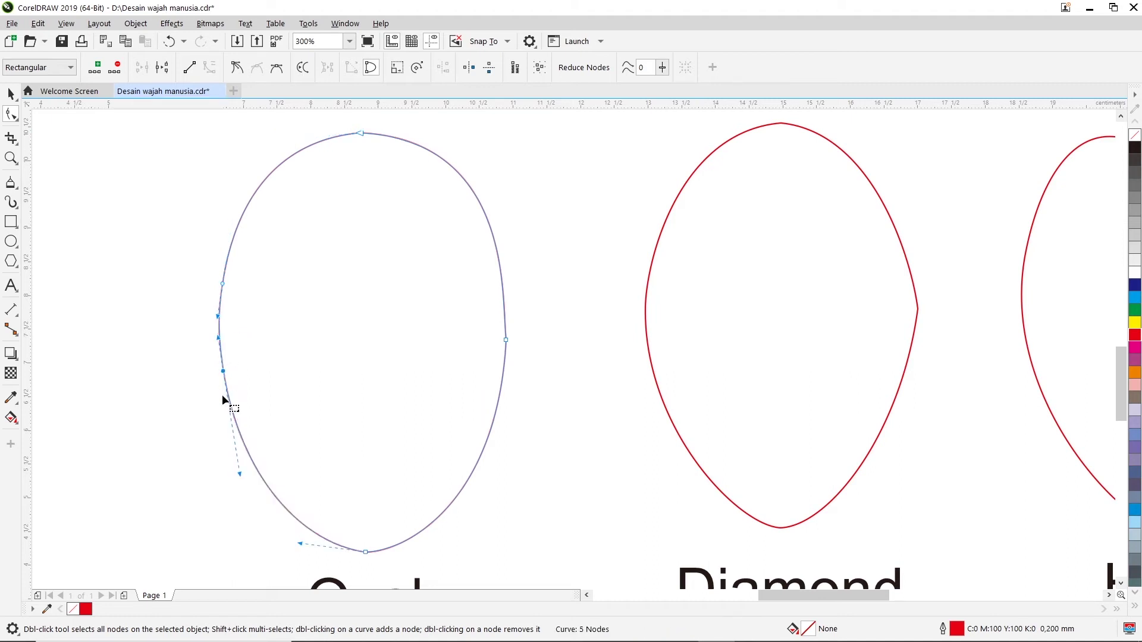
double_click(223, 371)
Round the Oval outline's chin by lowering the left handle of its bottom node until it is nearly level.
click(365, 551)
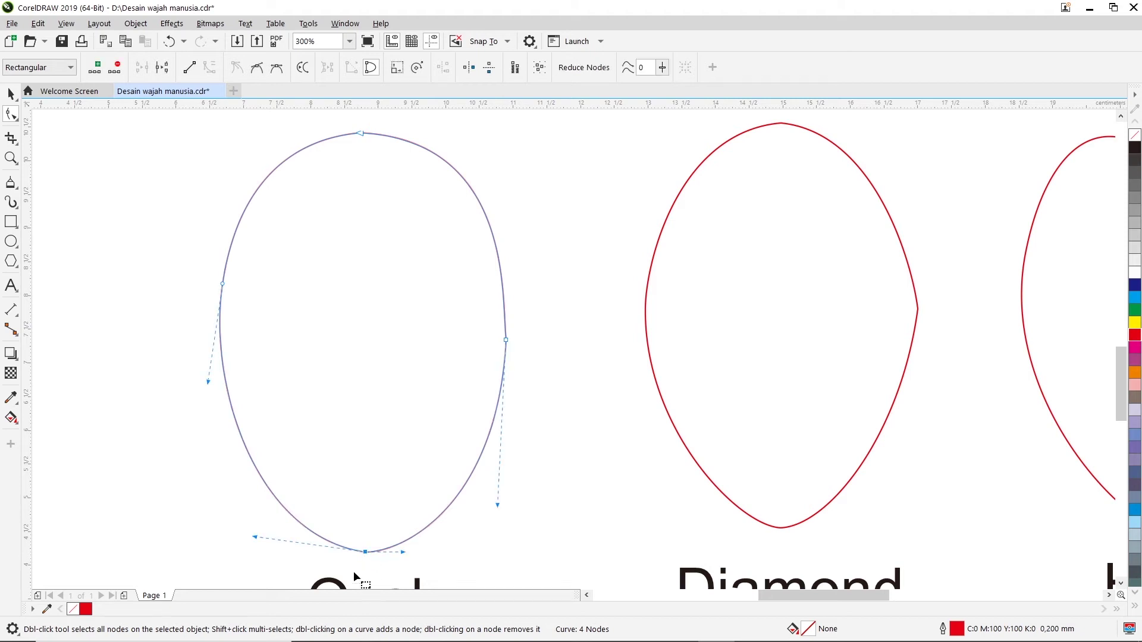
drag(255, 537, 259, 548)
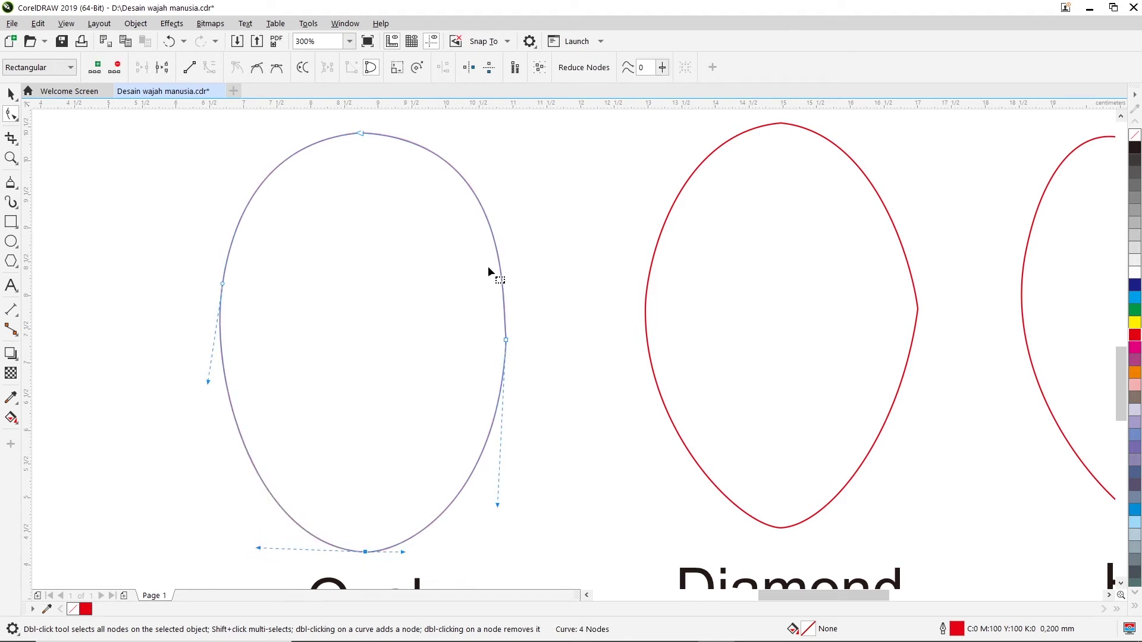
click(576, 397)
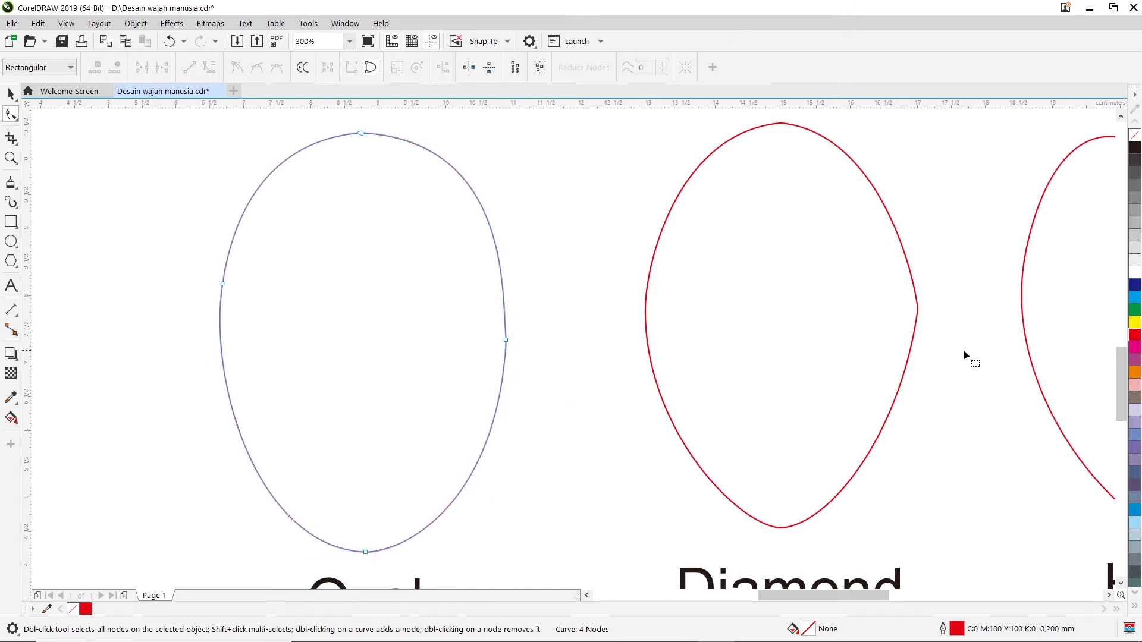
Smooth the Diamond outline by straightening the right node's lower handle outward and slightly lowering the bottom node's right handle.
click(906, 351)
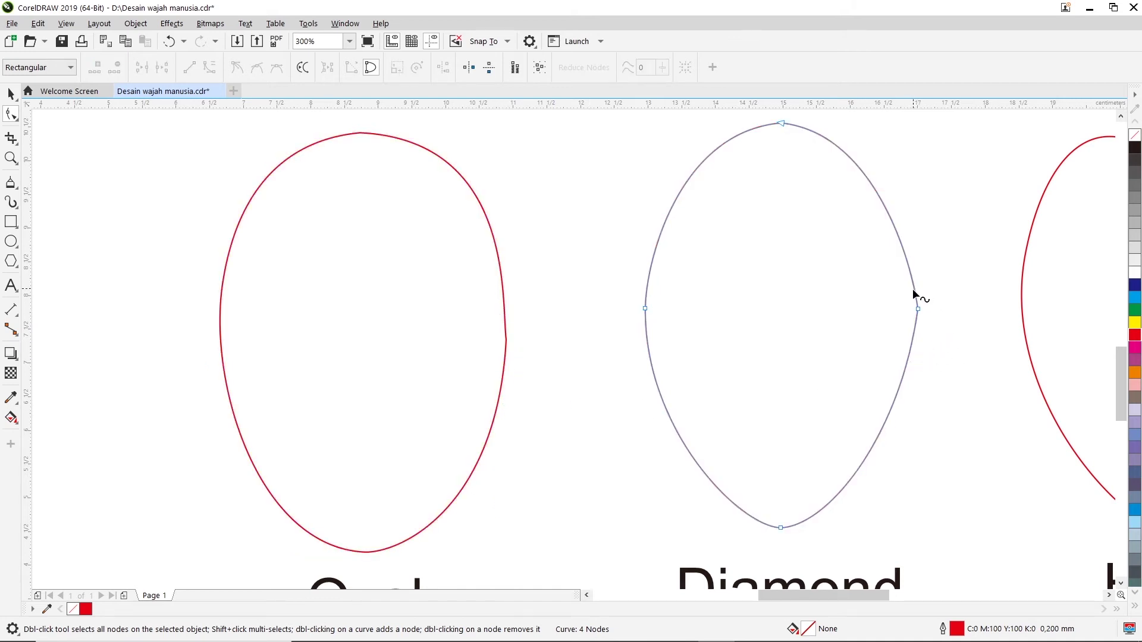
drag(918, 309, 918, 309)
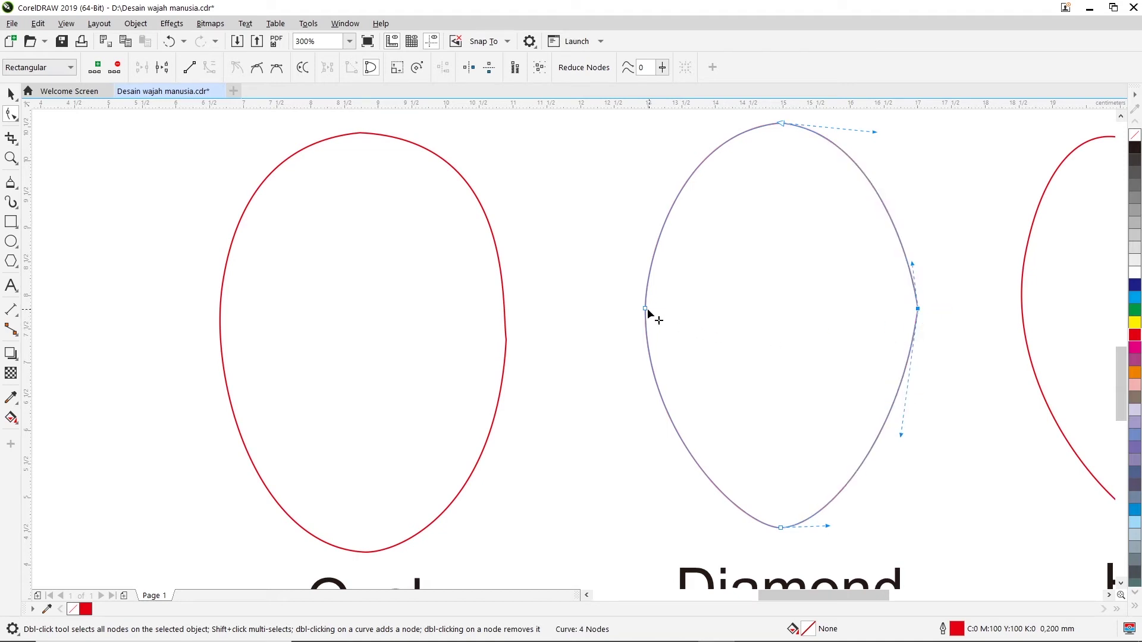
drag(642, 308, 648, 306)
scroll(644, 311, up, 1)
scroll(656, 311, down, 2)
scroll(681, 332, down, 1)
scroll(820, 314, up, 1)
click(795, 310)
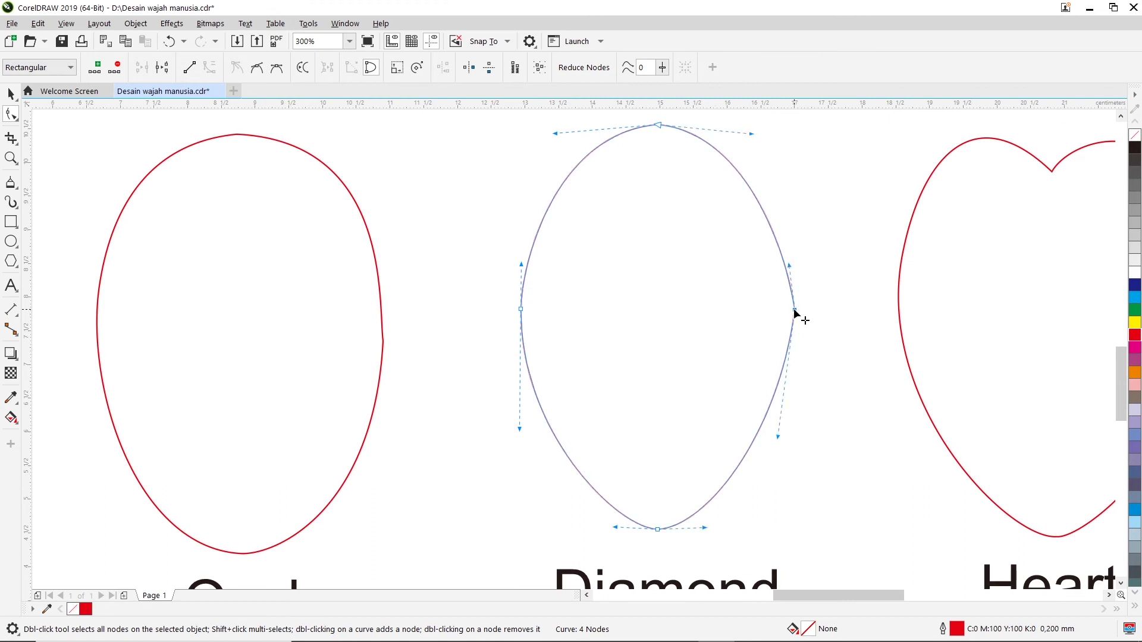
drag(779, 437, 788, 435)
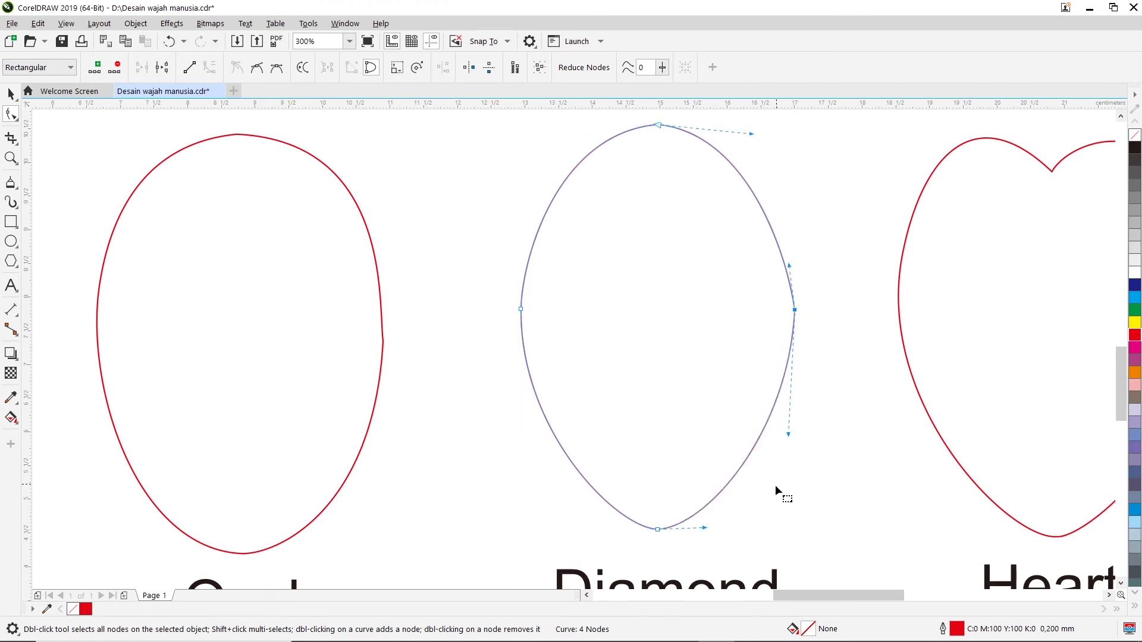
click(706, 529)
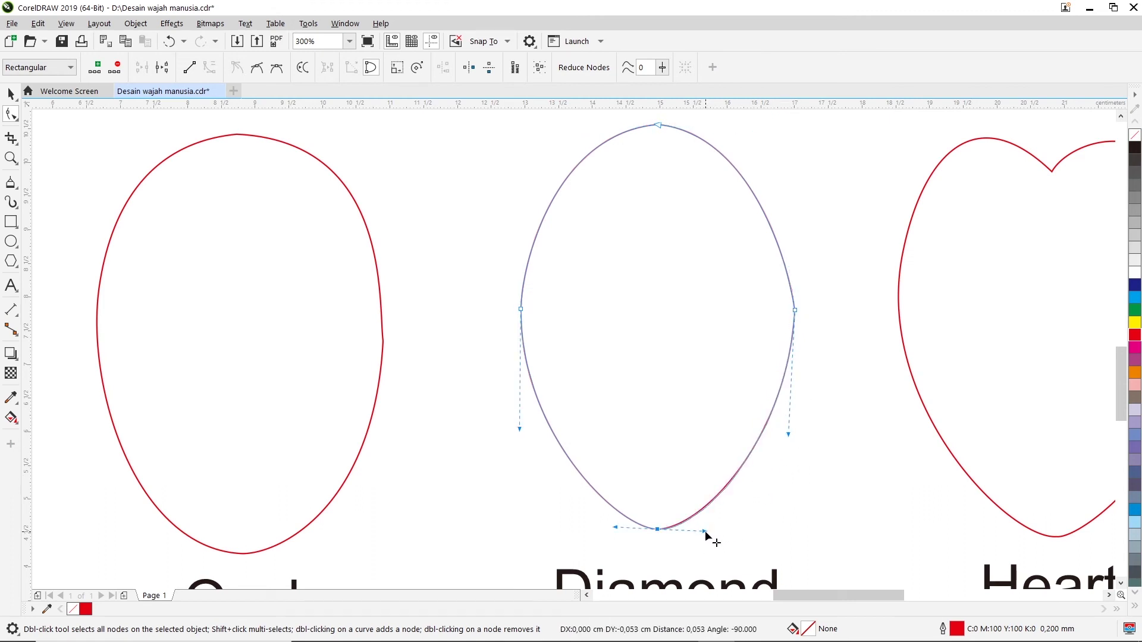
click(801, 256)
scroll(734, 462, down, 1)
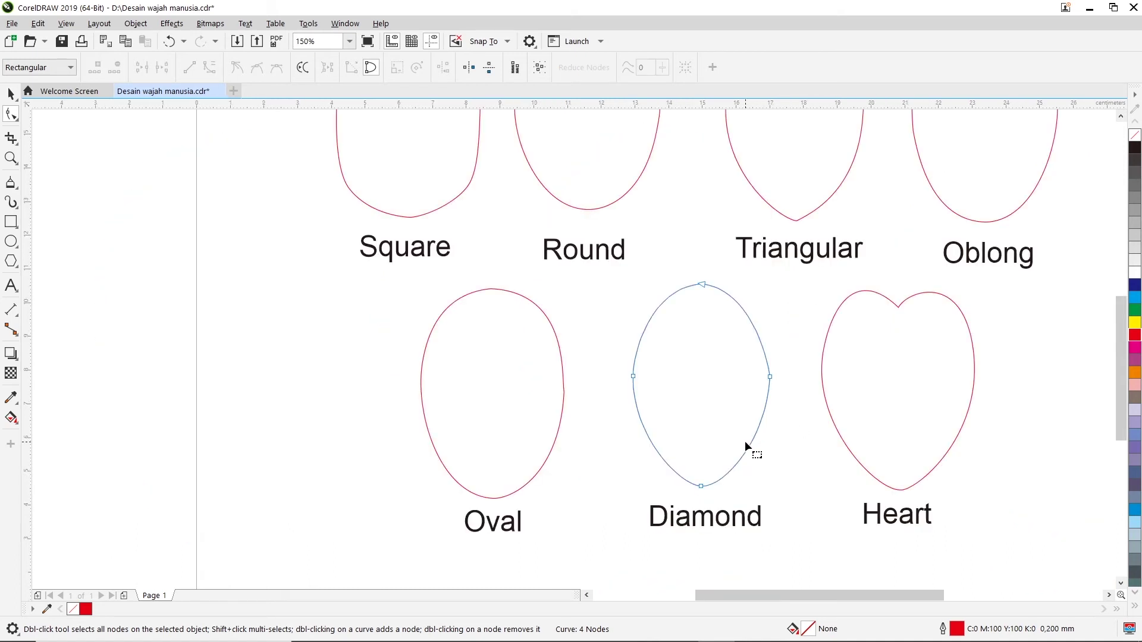
click(946, 377)
click(1109, 596)
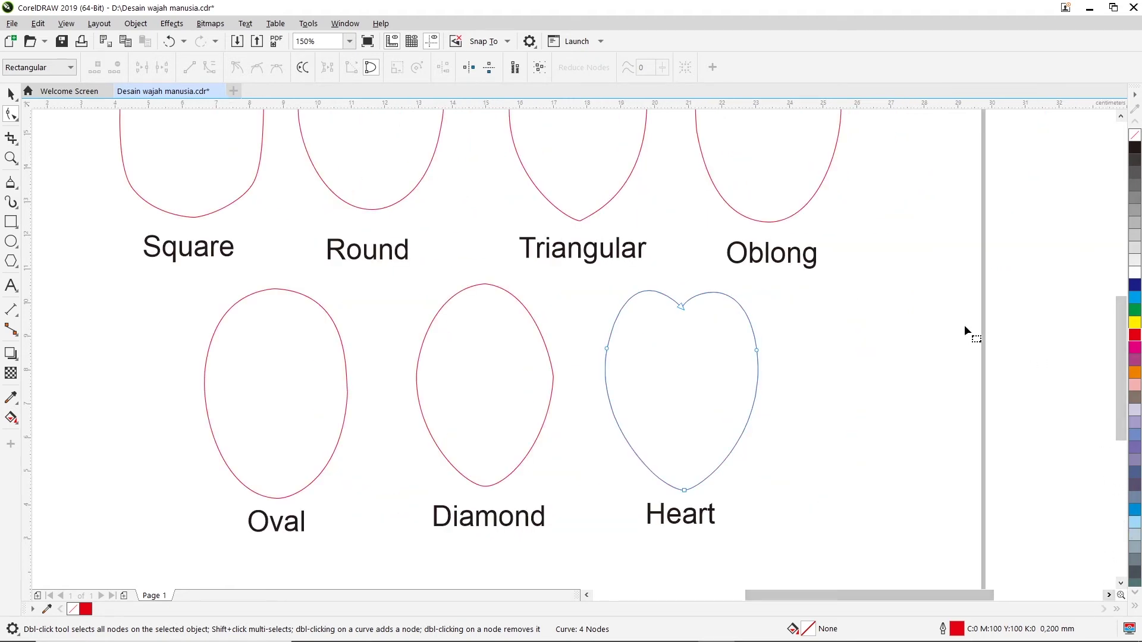
scroll(965, 324, down, 1)
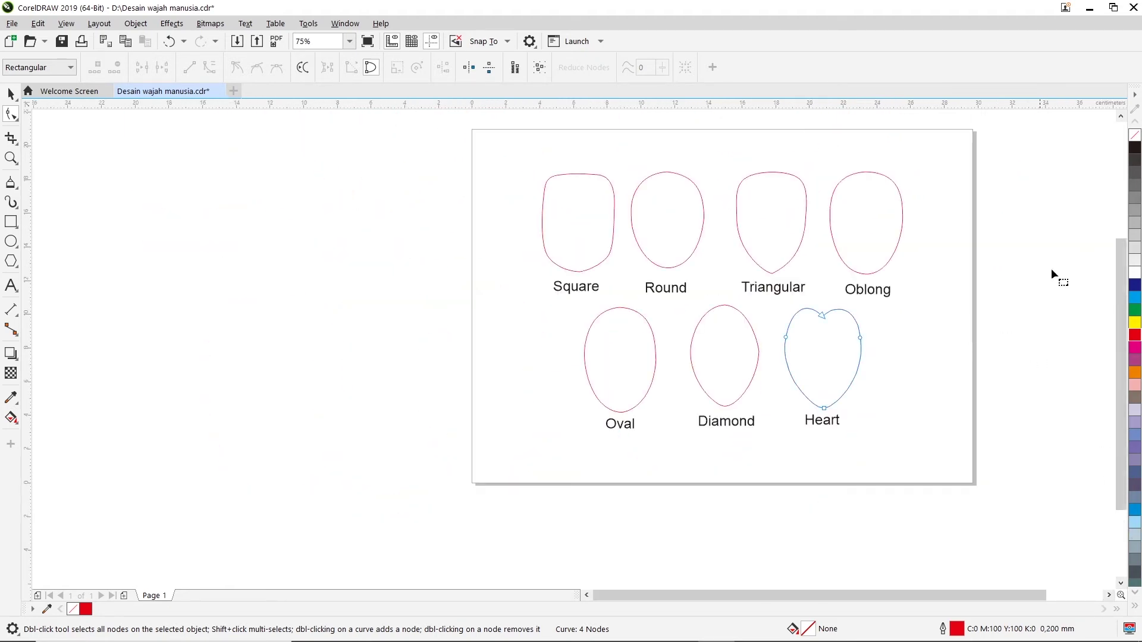
Fill the Square face outline with the pale peach palette colour C:0 M:20 Y:40 K:0.
click(11, 157)
drag(517, 144, 951, 446)
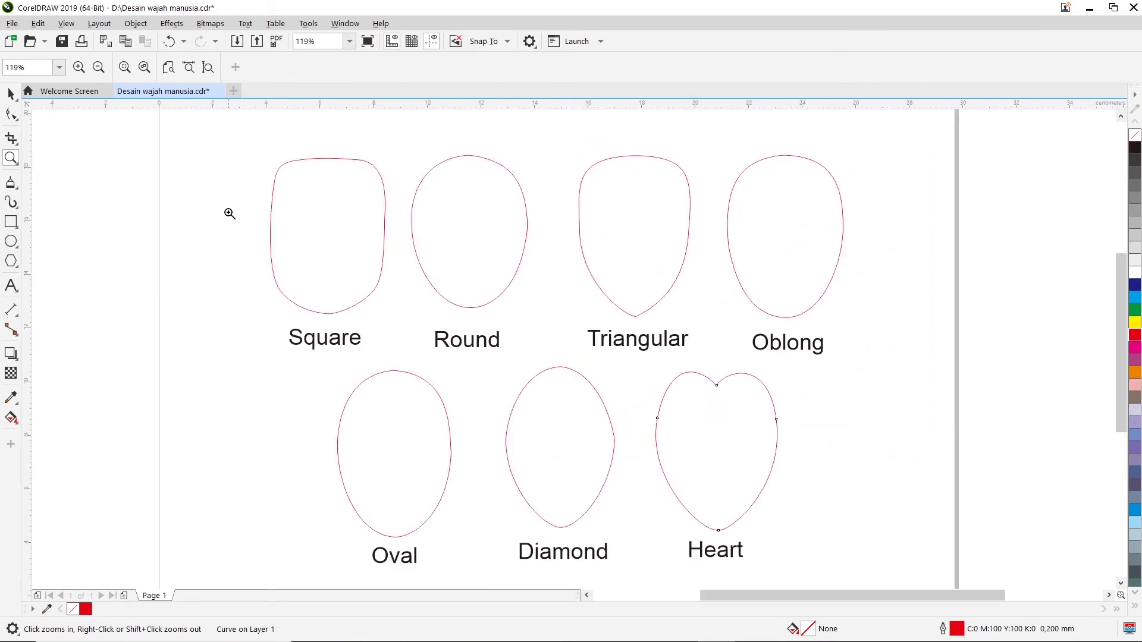
click(10, 95)
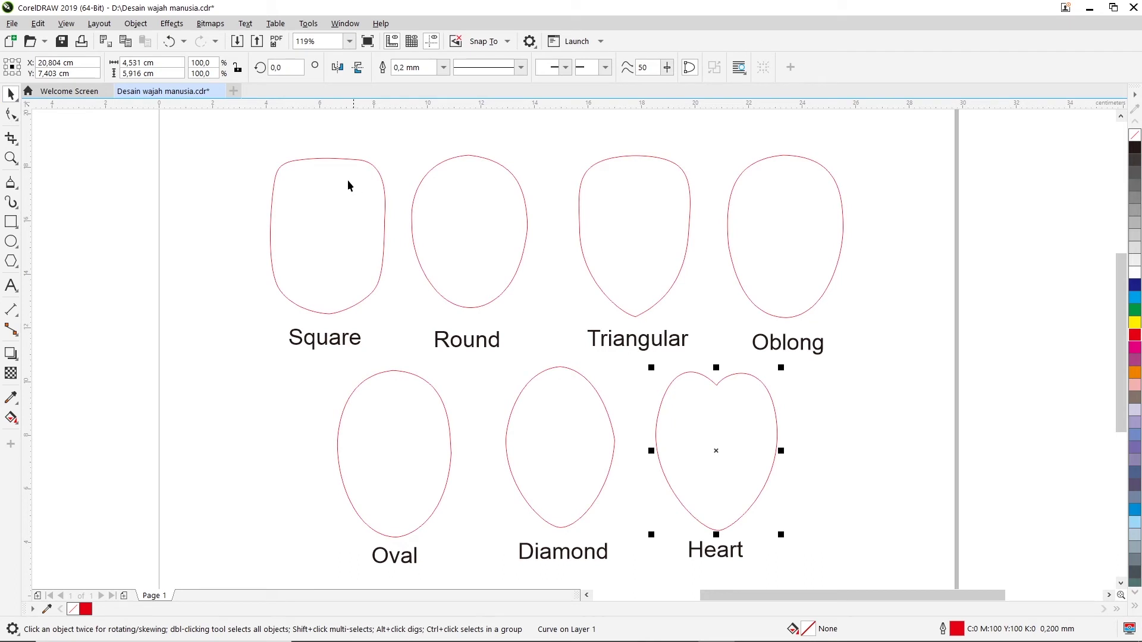
click(305, 158)
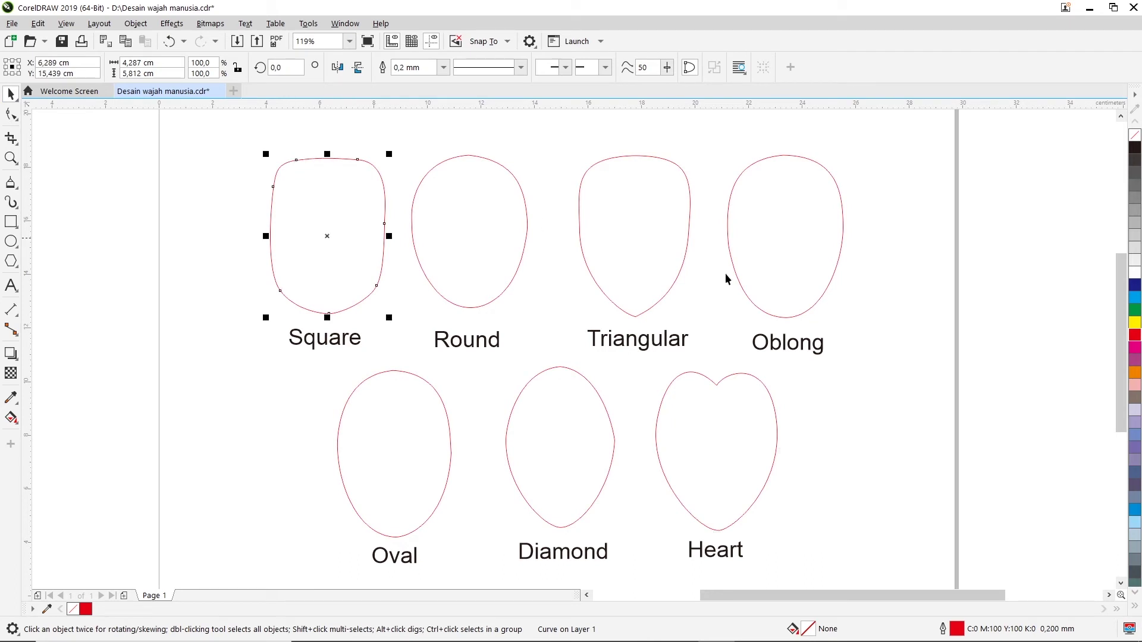
click(897, 300)
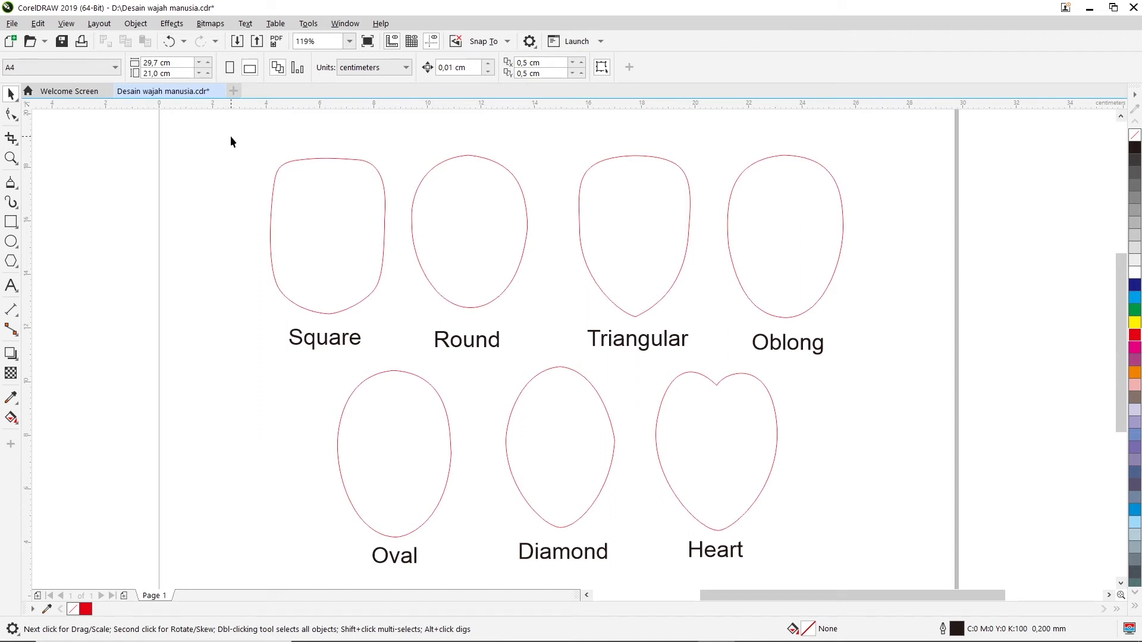
click(302, 236)
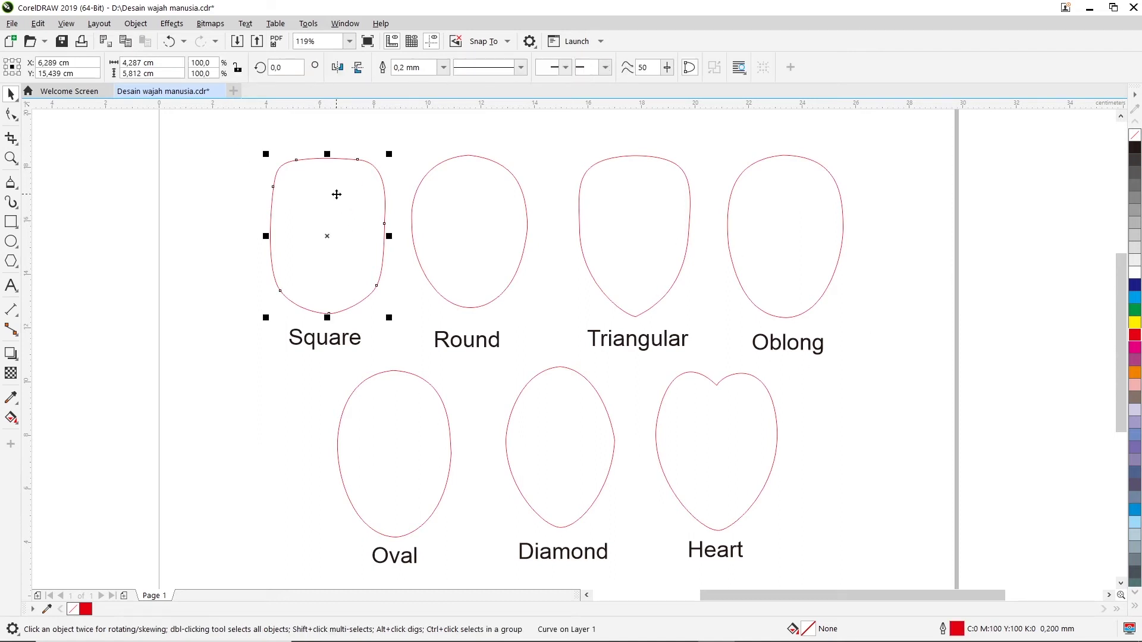
click(408, 143)
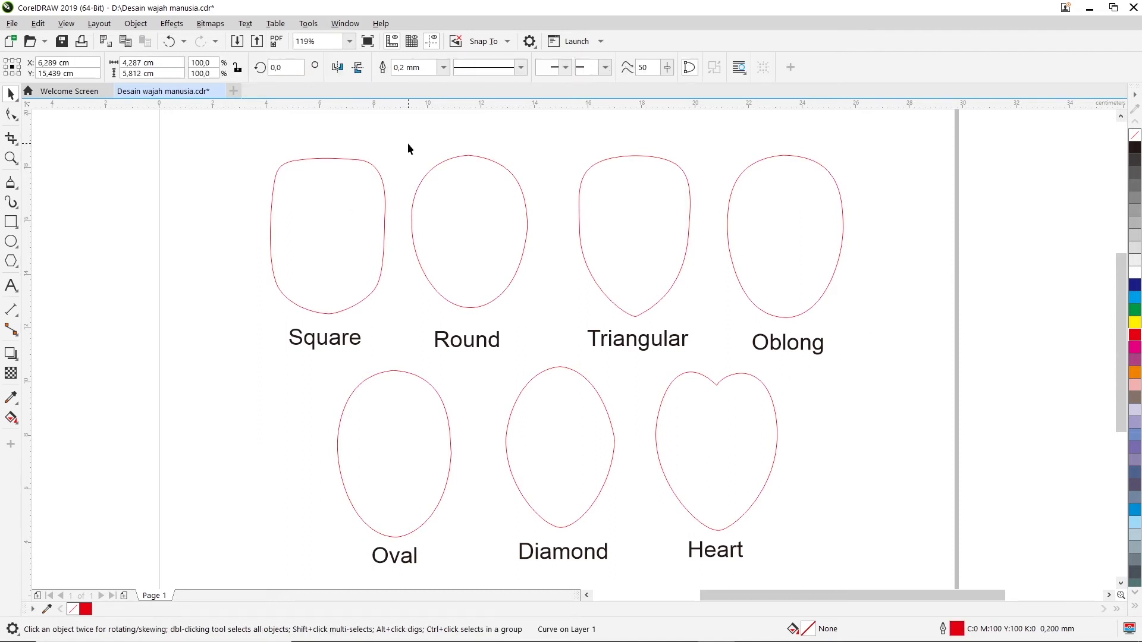
click(324, 223)
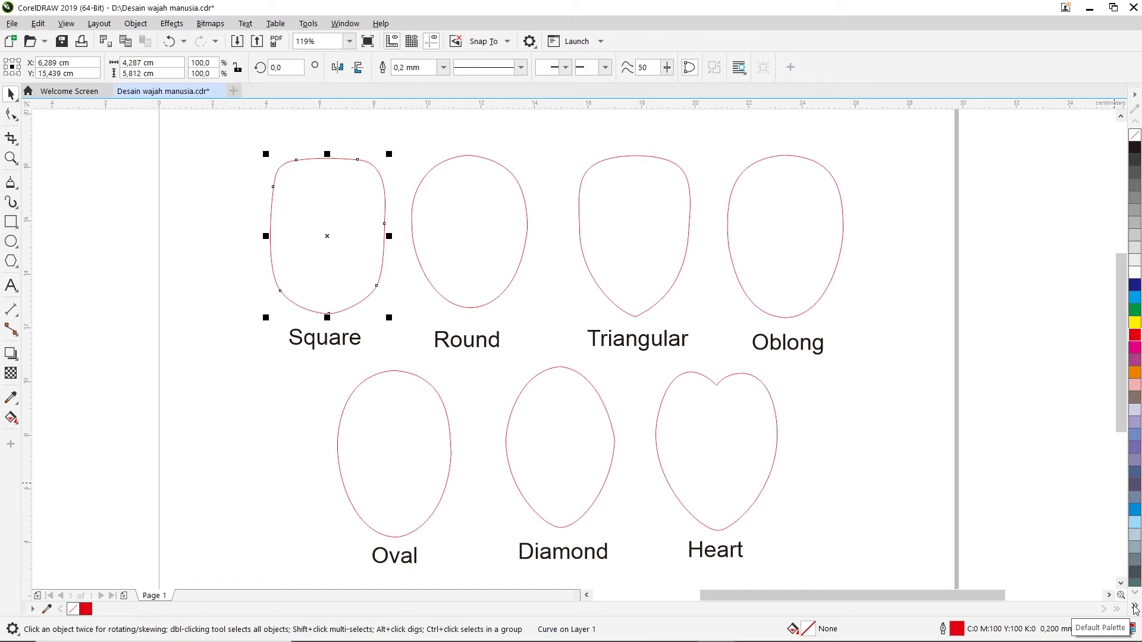
click(1135, 609)
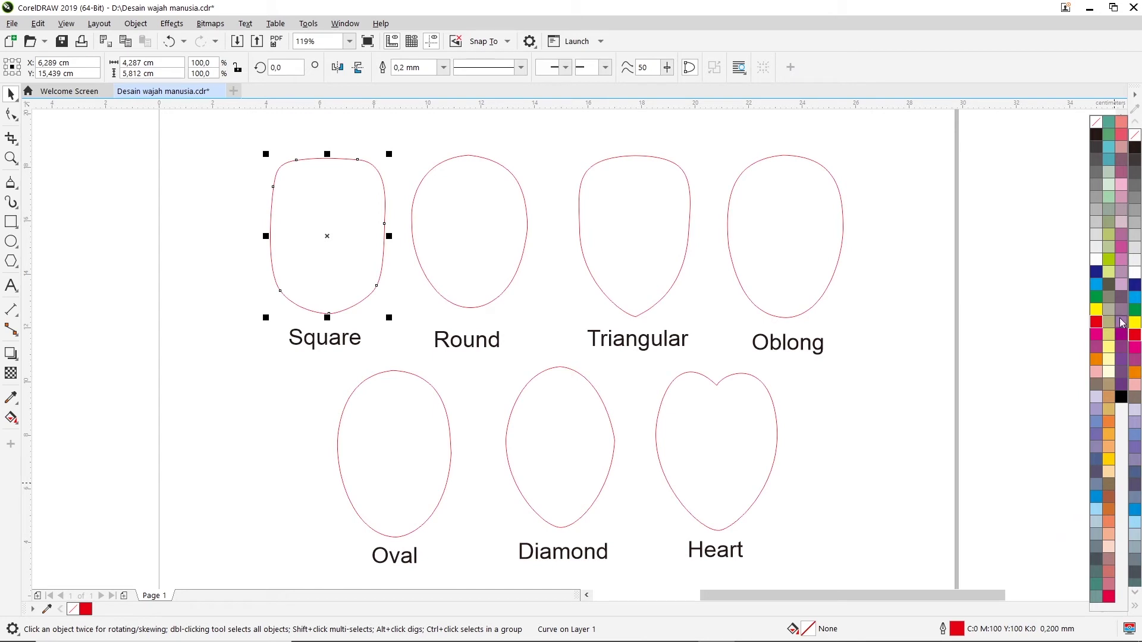
click(1110, 472)
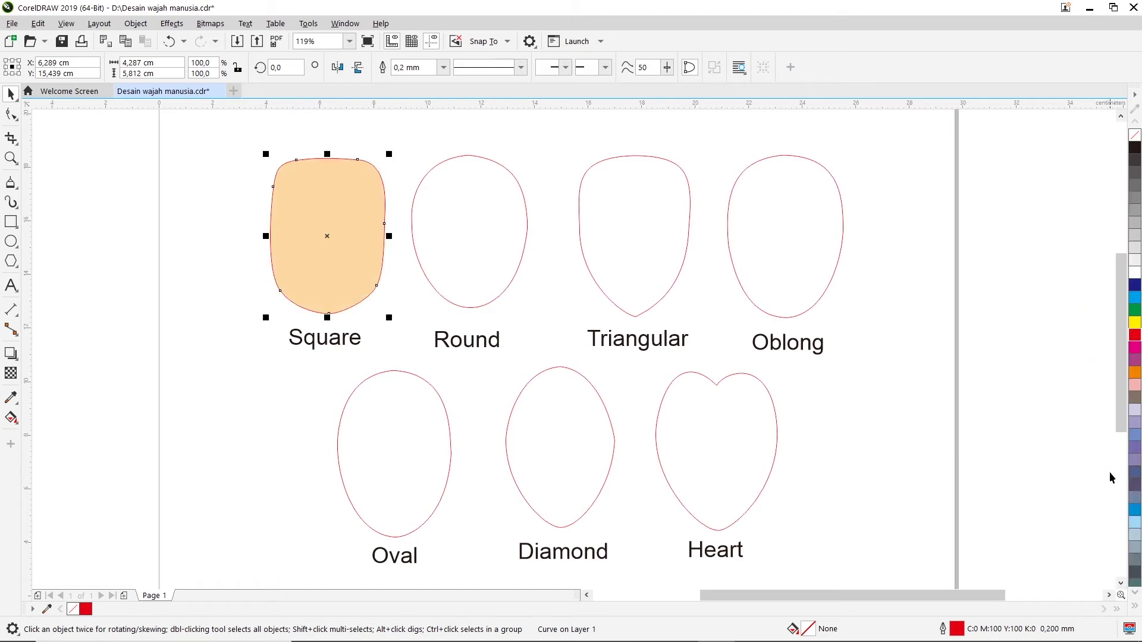
Apply a peach-to-white linear fountain fill to the Square face with the Interactive Fill tool.
click(365, 139)
click(340, 206)
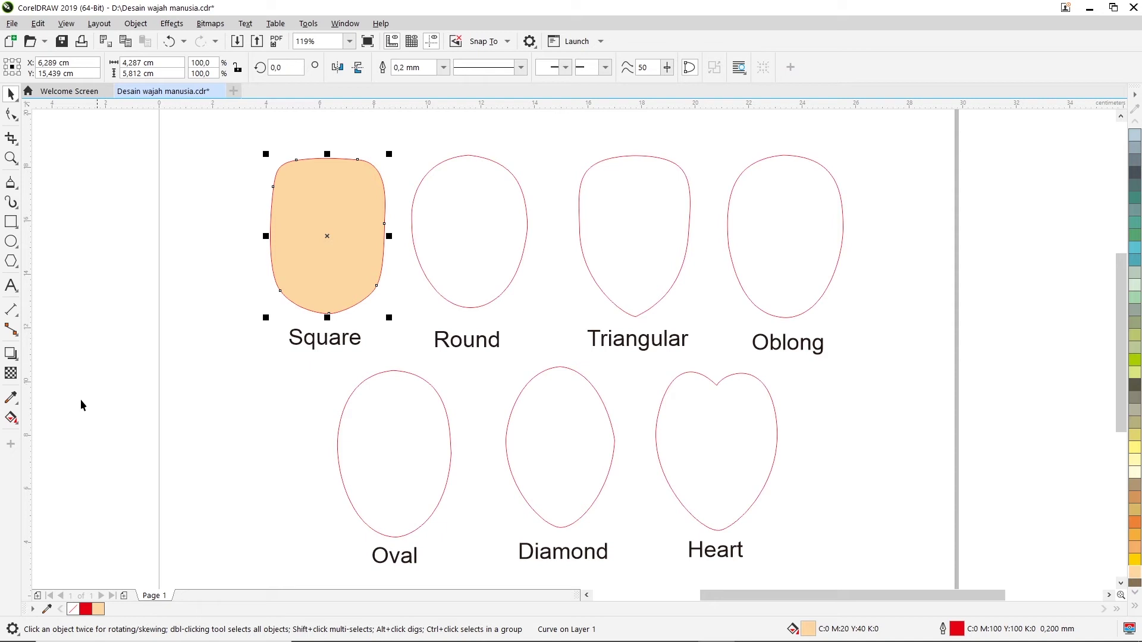
click(18, 424)
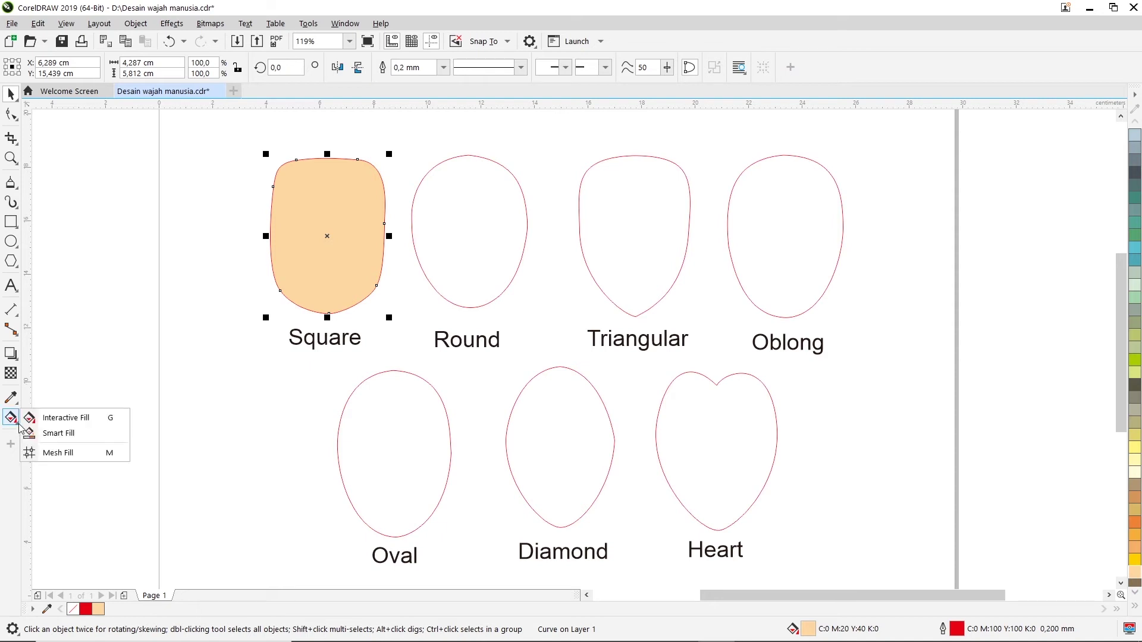
click(59, 419)
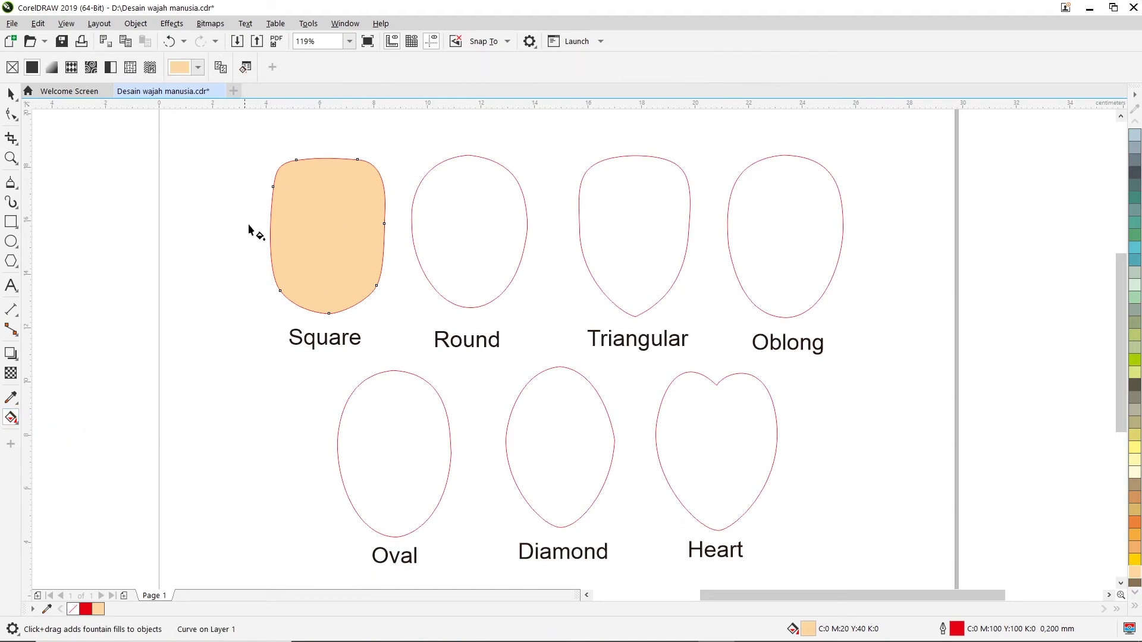
click(19, 425)
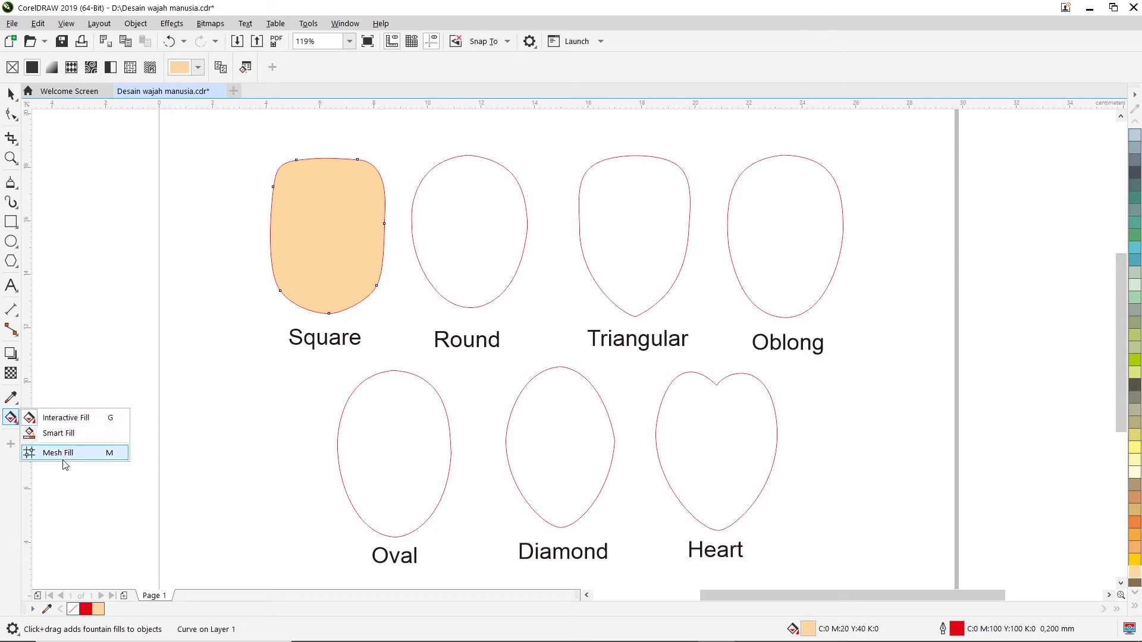
click(72, 424)
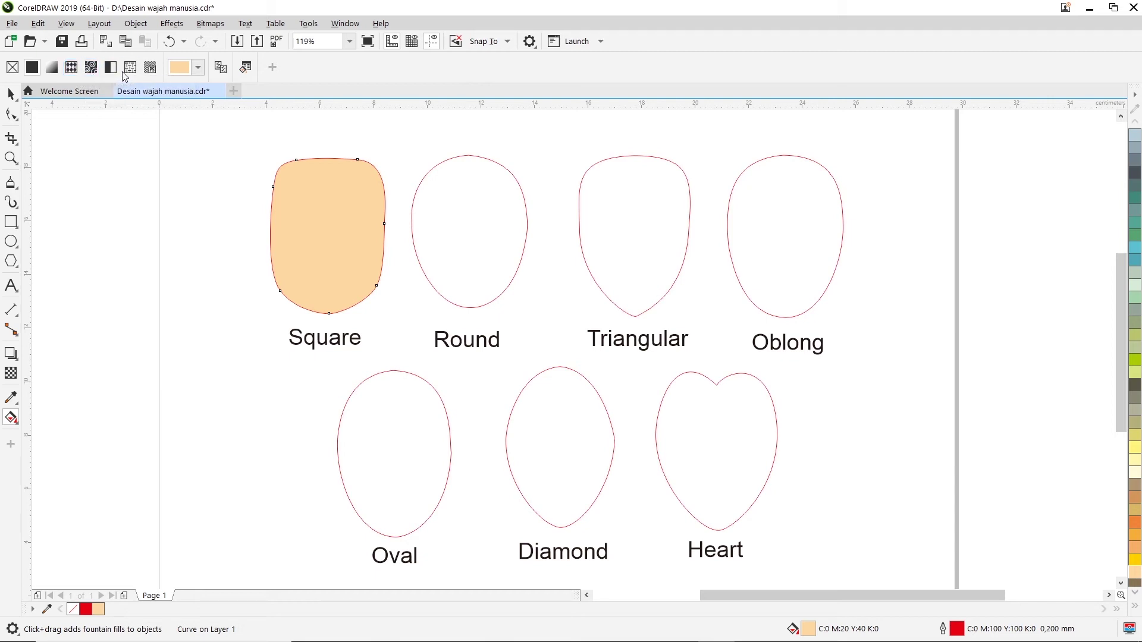
click(53, 69)
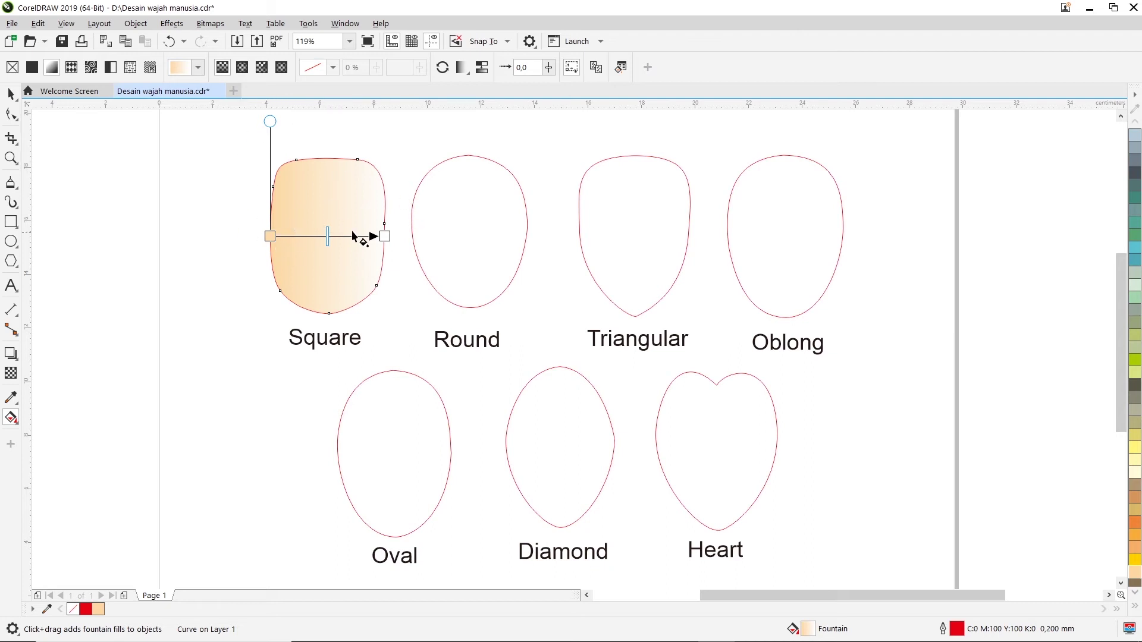
Try different directions for the Square face's linear fountain fill, ending with a vertical blend from peach at the chin to white at the forehead.
drag(410, 229, 261, 233)
drag(326, 124, 327, 288)
drag(286, 408, 287, 154)
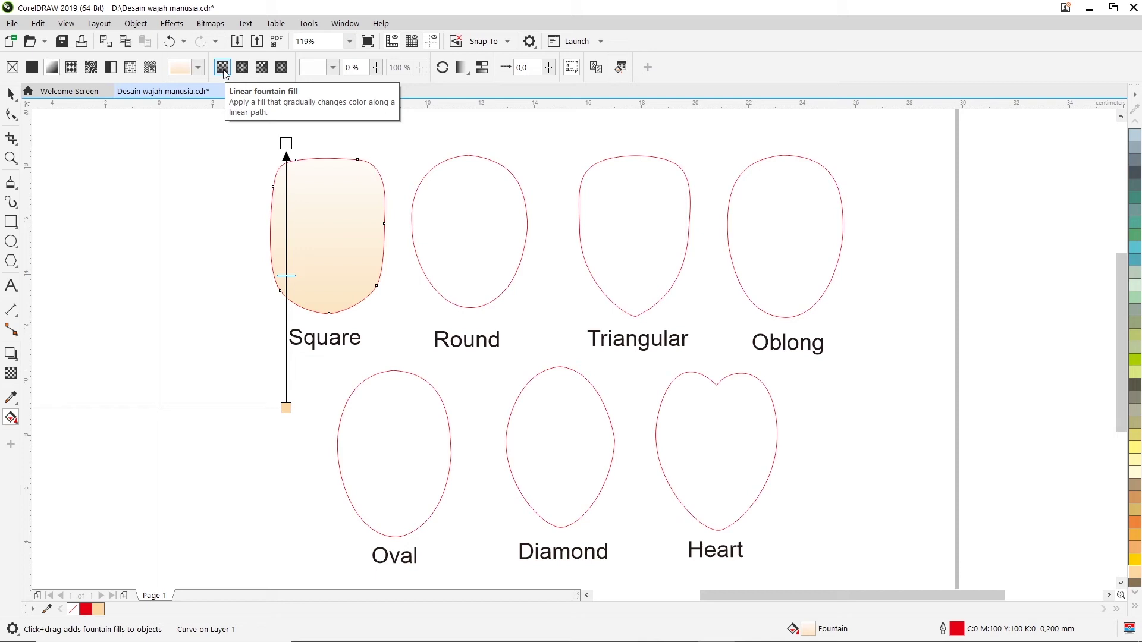
drag(219, 257, 382, 263)
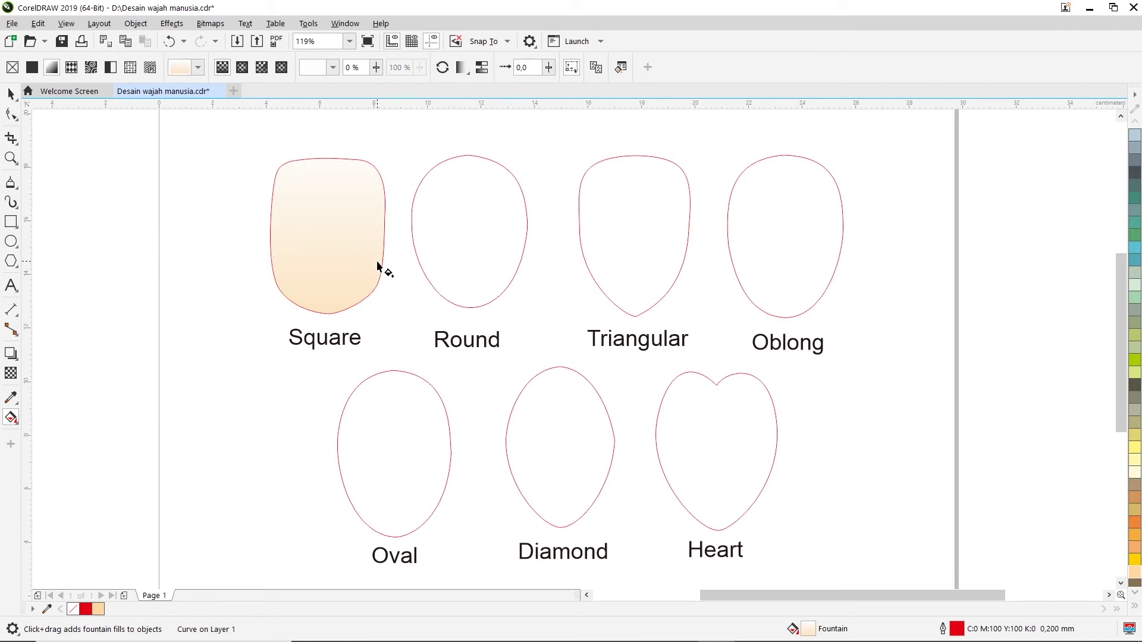
Change the Square face's fill to an elliptical fountain fill, shape it into a circle and move it slightly towards the chin.
click(242, 67)
drag(300, 260, 331, 228)
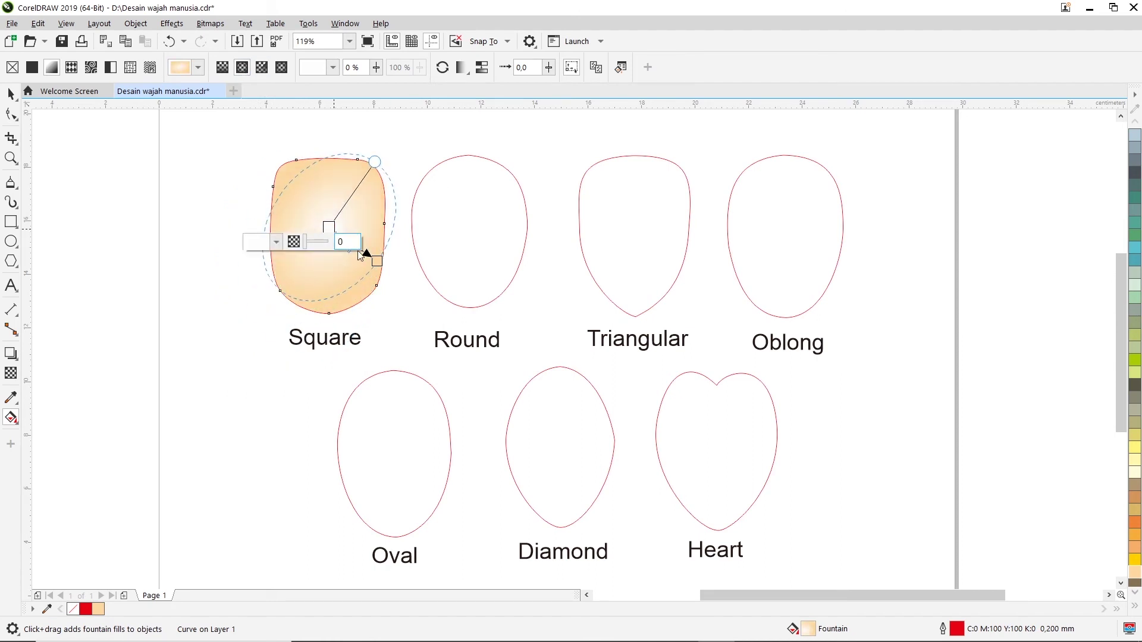
drag(375, 162, 327, 158)
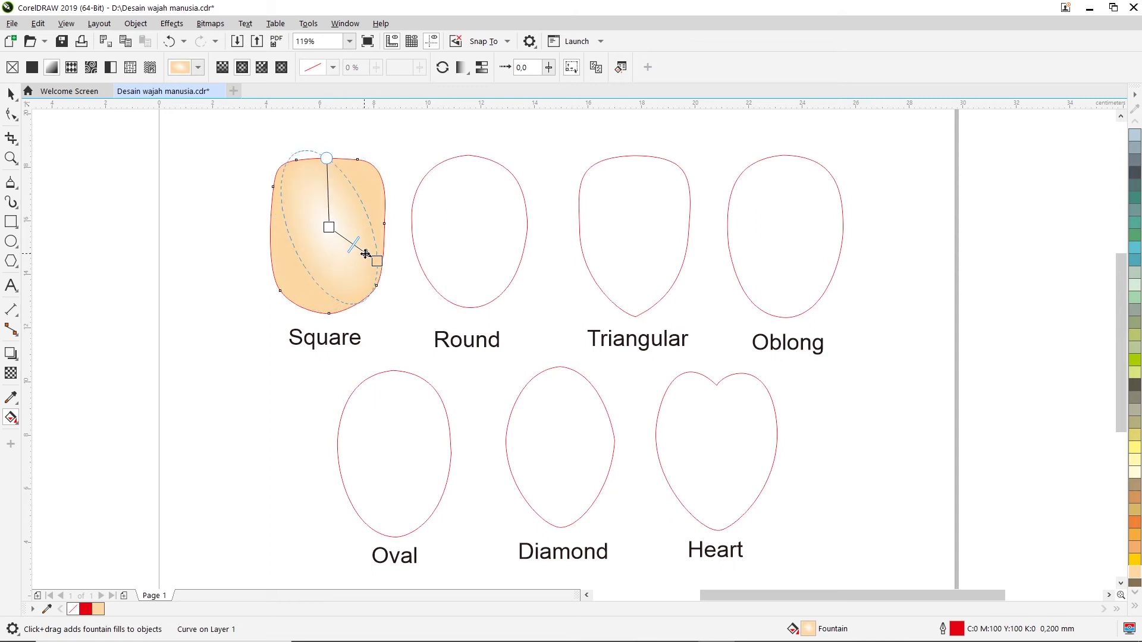
drag(373, 258, 384, 223)
drag(288, 178, 327, 172)
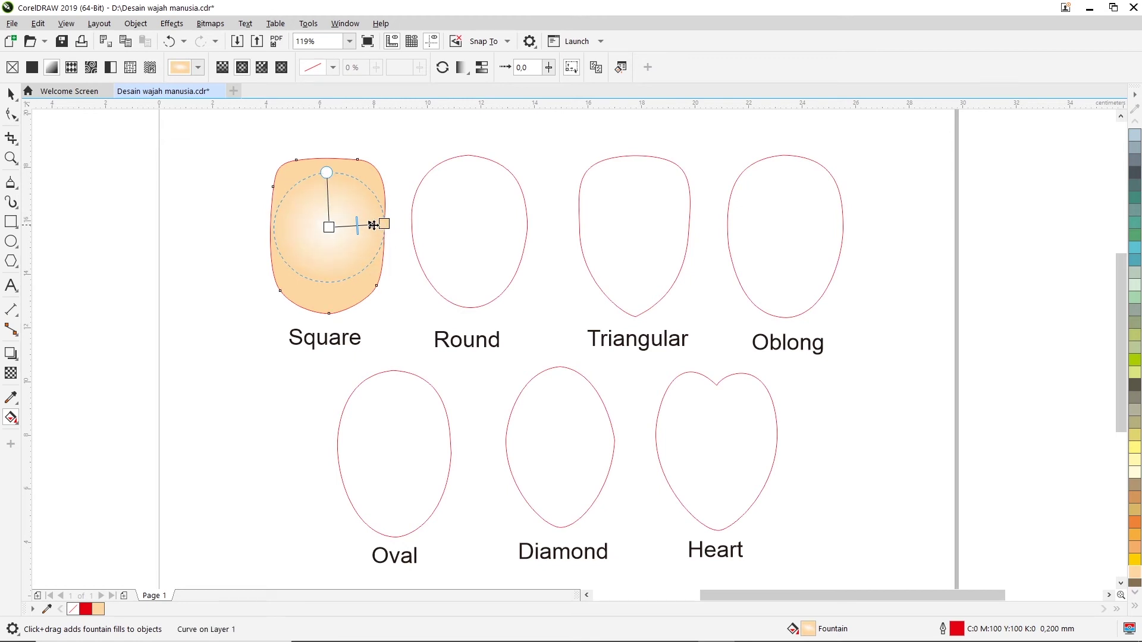
drag(373, 224, 370, 241)
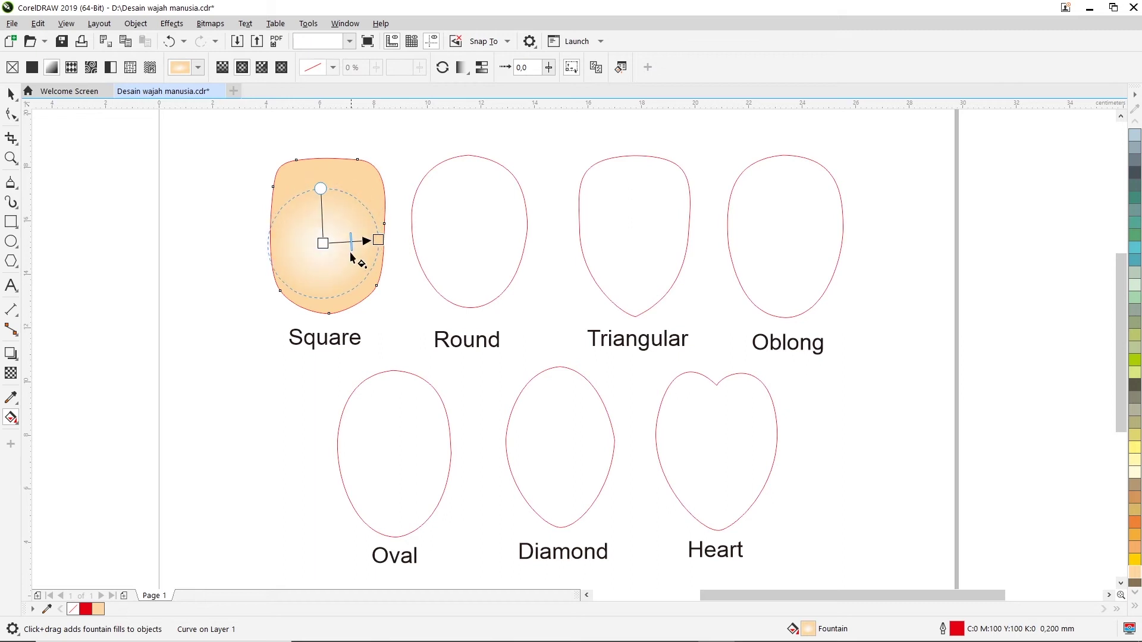
Try stretching the Square face's fountain fill into a tall ellipse extending beyond the face, and shrink it back to a face-wide circle.
drag(320, 188, 322, 113)
mouse_move(265, 240)
mouse_down()
mouse_move(245, 240)
mouse_move(272, 240)
mouse_up()
drag(382, 240, 407, 241)
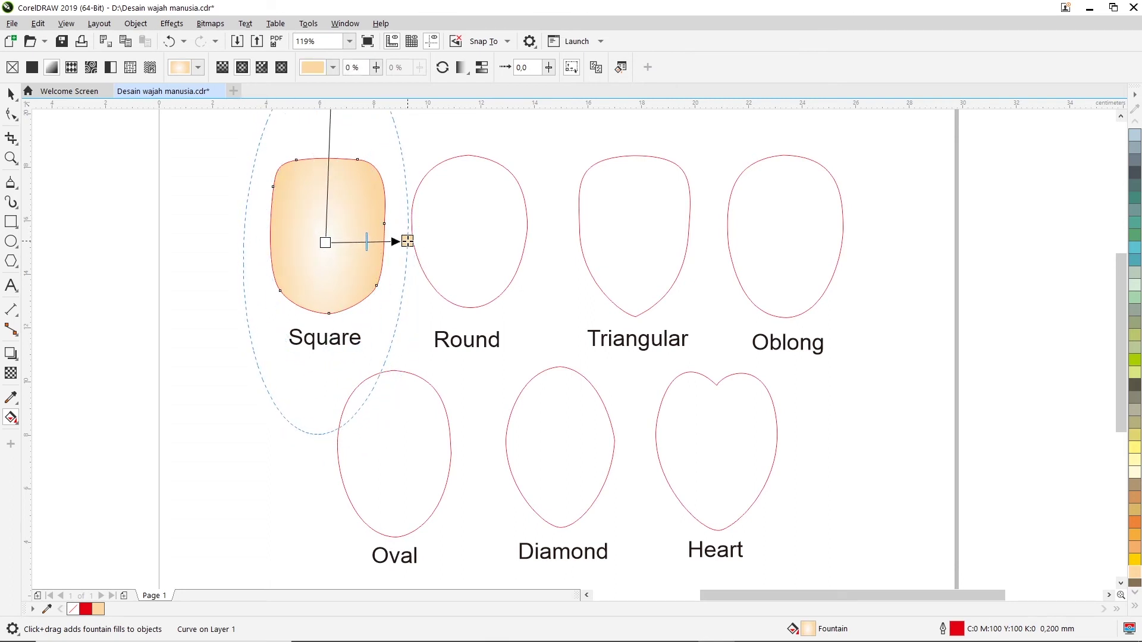
click(1120, 117)
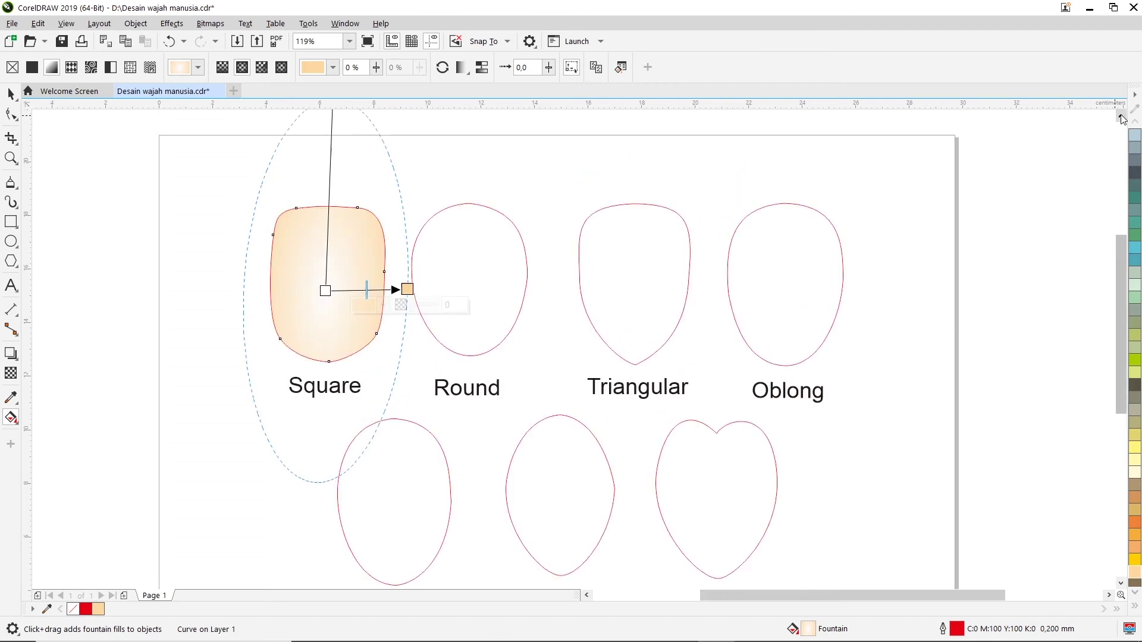
click(1121, 118)
mouse_move(333, 146)
mouse_down()
mouse_move(323, 271)
mouse_move(327, 255)
mouse_up()
mouse_move(355, 338)
mouse_down()
mouse_move(342, 338)
mouse_move(376, 337)
mouse_move(341, 337)
mouse_move(402, 338)
mouse_move(384, 337)
mouse_up()
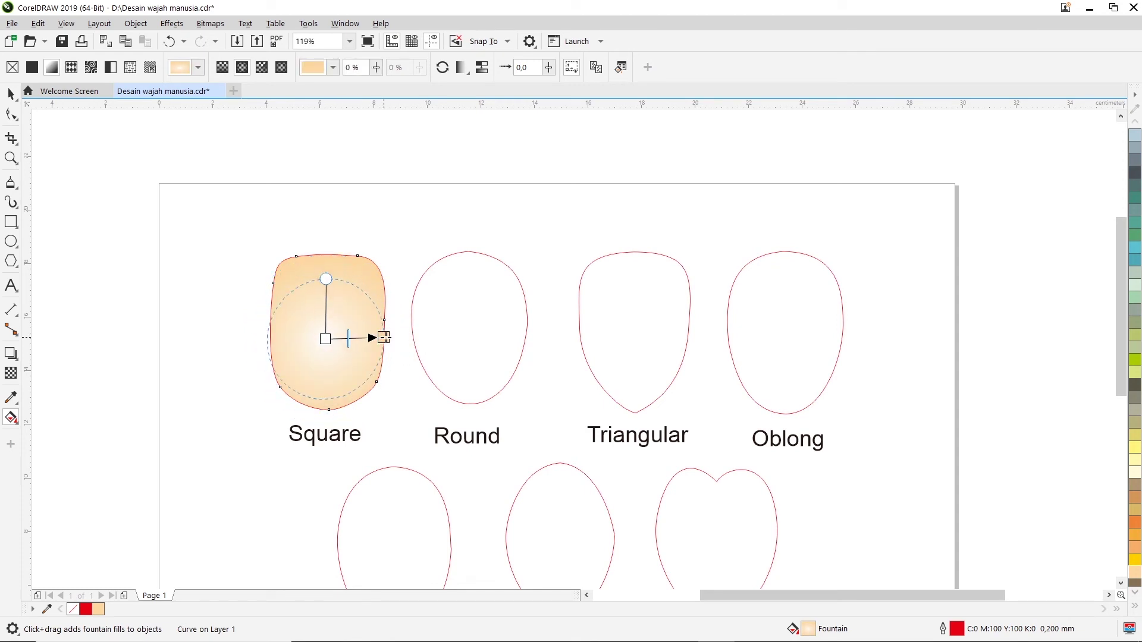
Recentre the Square face's elliptical fountain fill and enlarge its circle slightly beyond the sides of the face.
click(327, 280)
drag(327, 279, 343, 262)
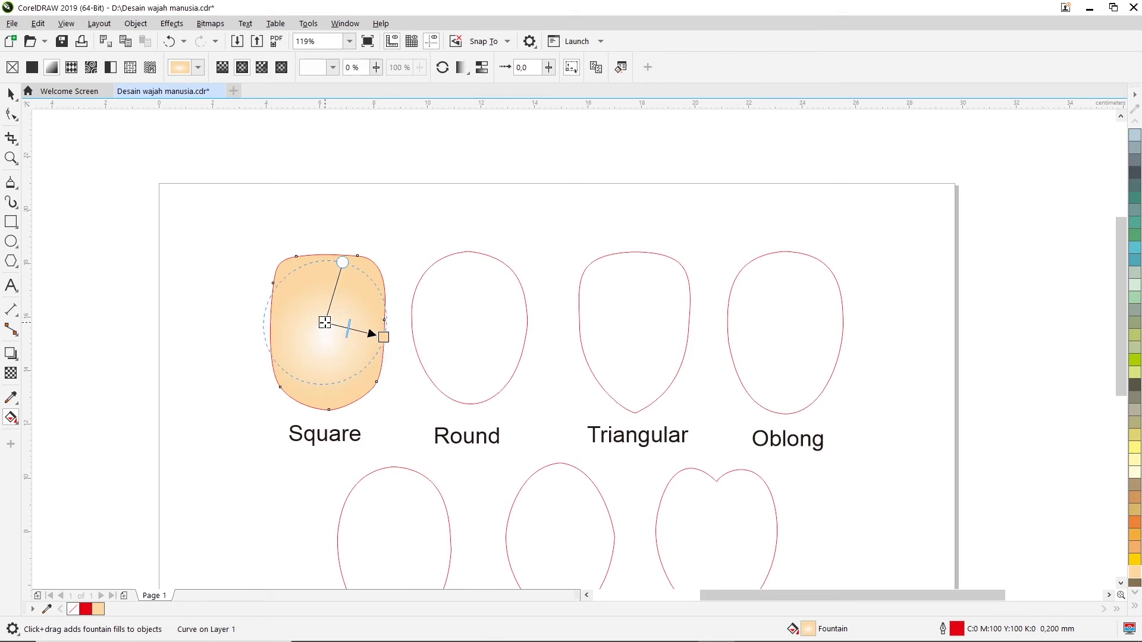
key(ctrl+z)
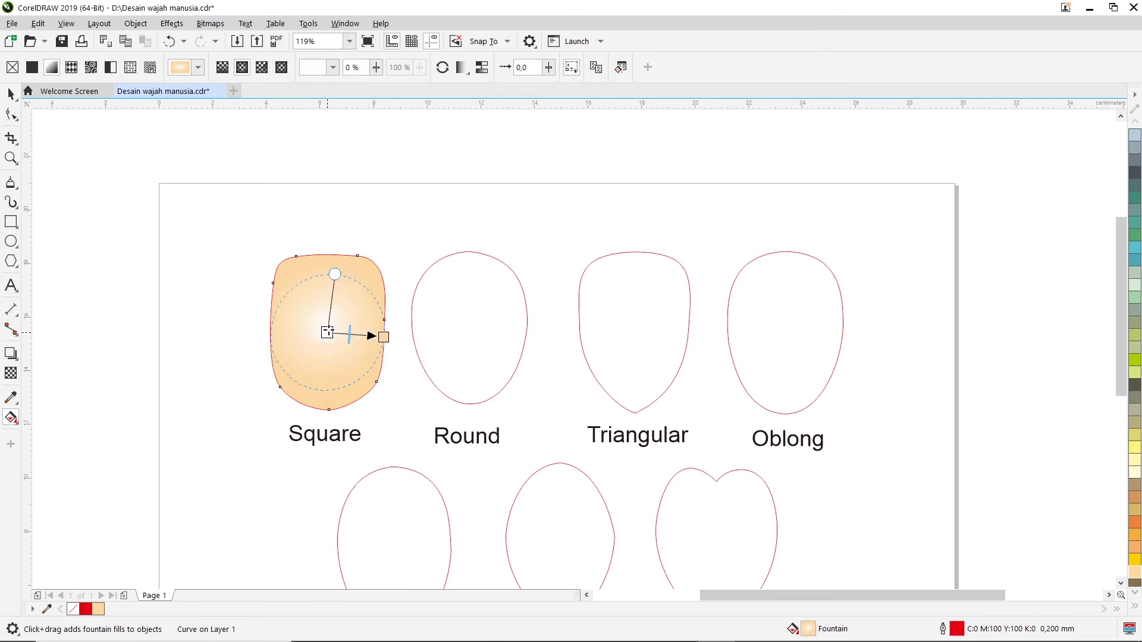
mouse_move(335, 274)
mouse_down()
mouse_move(332, 261)
mouse_move(326, 271)
mouse_up()
drag(384, 336, 397, 333)
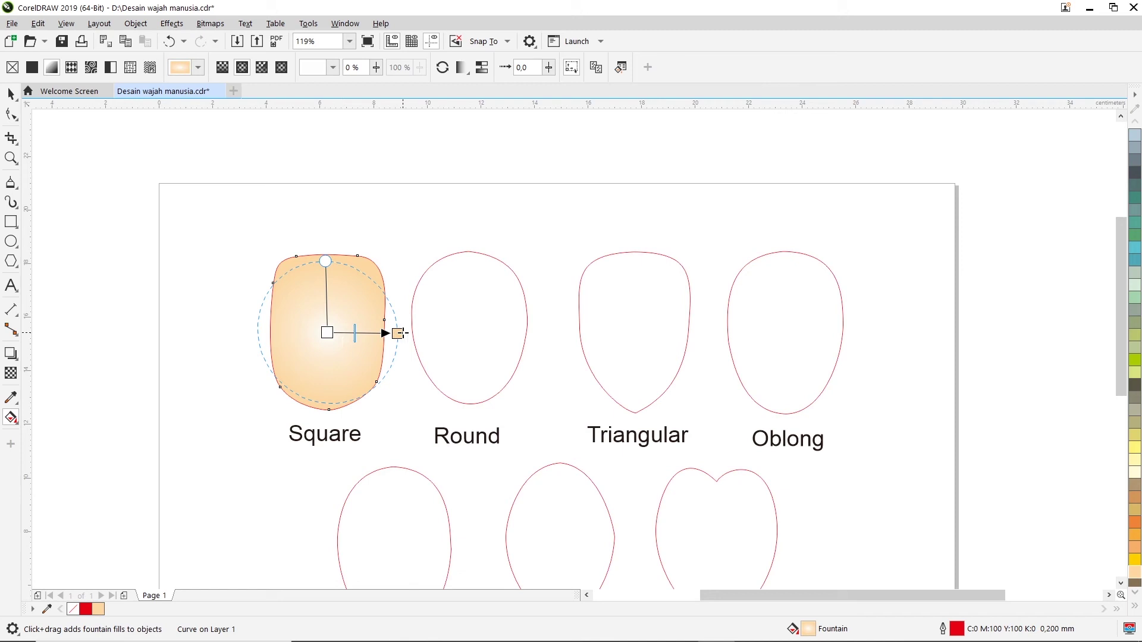
Try light and bright yellow as the centre colour of the Square face's fountain fill, and set it to light orange from the CMYK Palette.
click(327, 332)
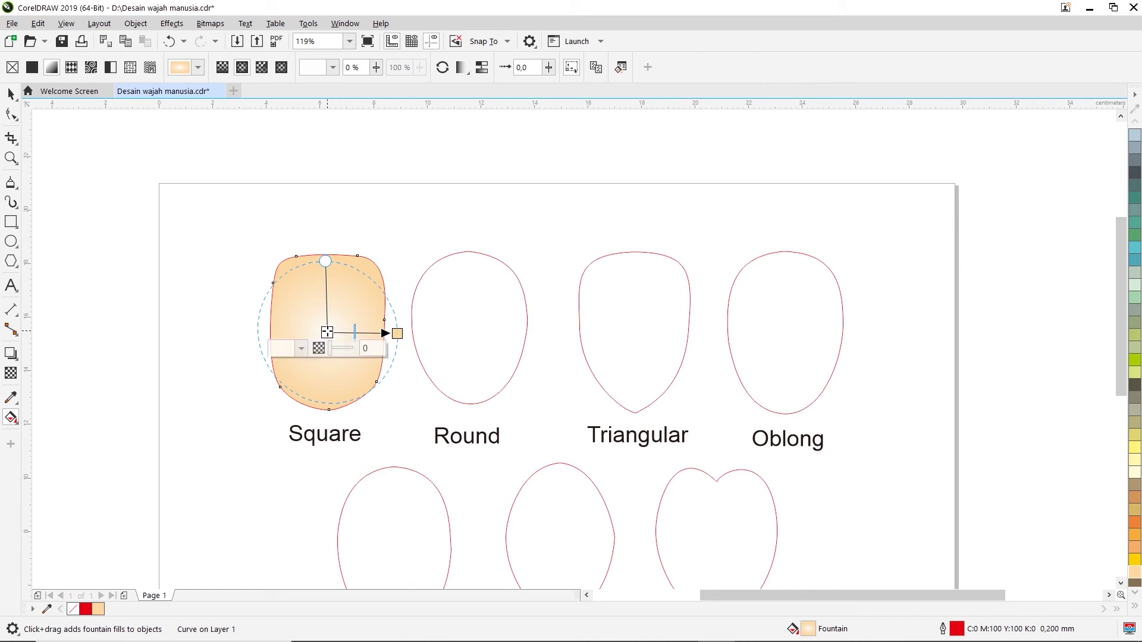
click(303, 349)
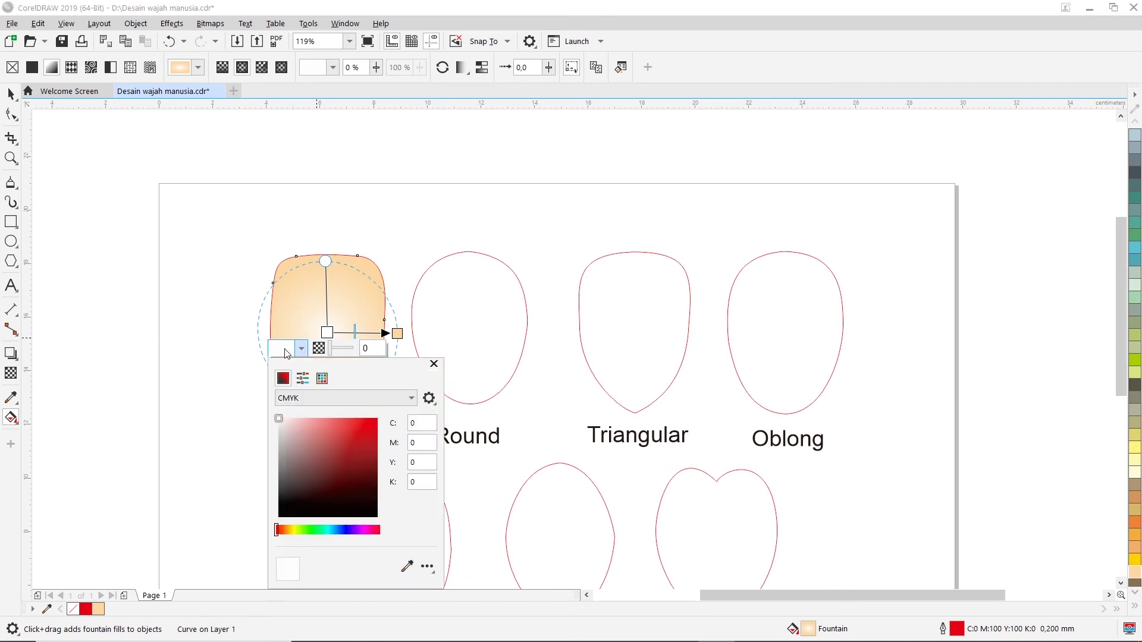
drag(278, 529, 290, 532)
mouse_move(371, 428)
mouse_down()
mouse_move(319, 423)
mouse_move(313, 436)
mouse_move(322, 419)
mouse_up()
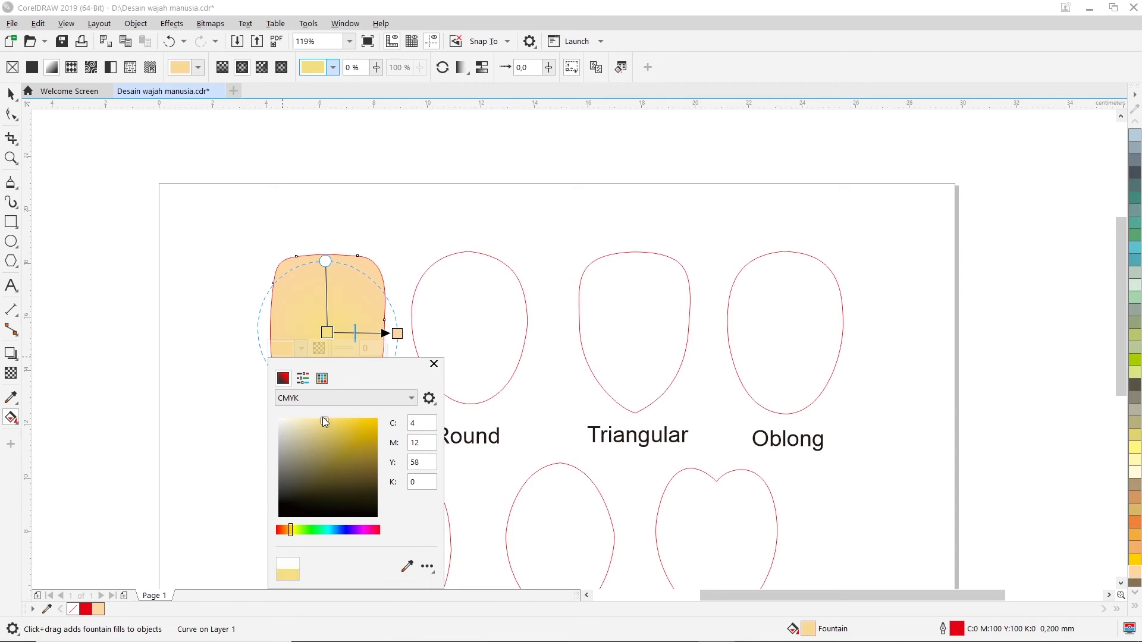
click(322, 380)
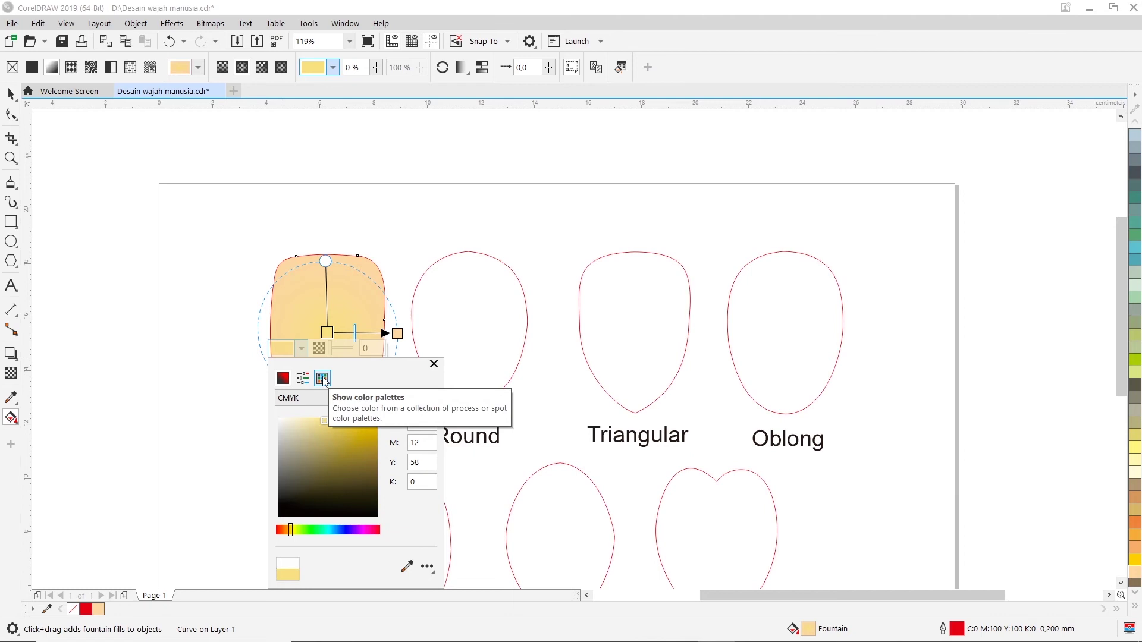
click(322, 378)
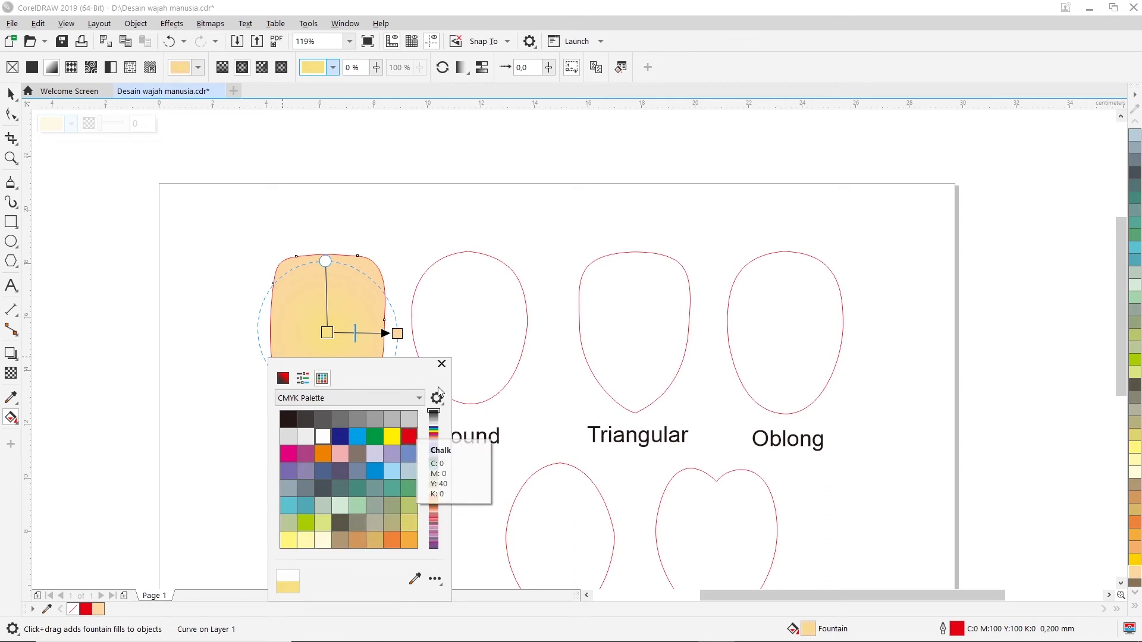
click(392, 439)
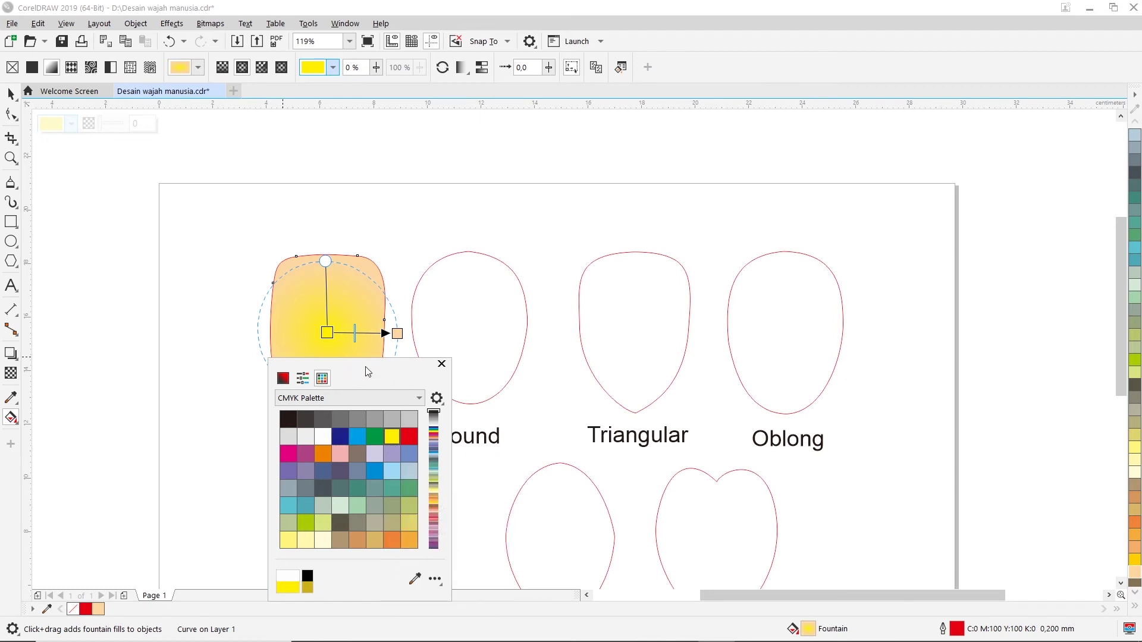
click(410, 541)
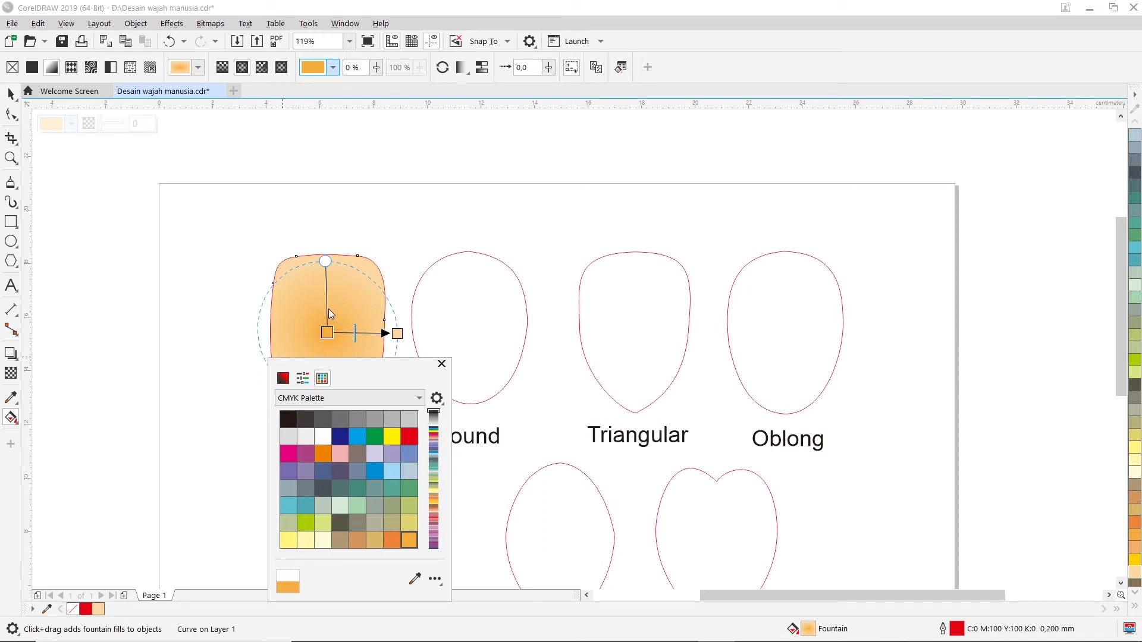
click(399, 336)
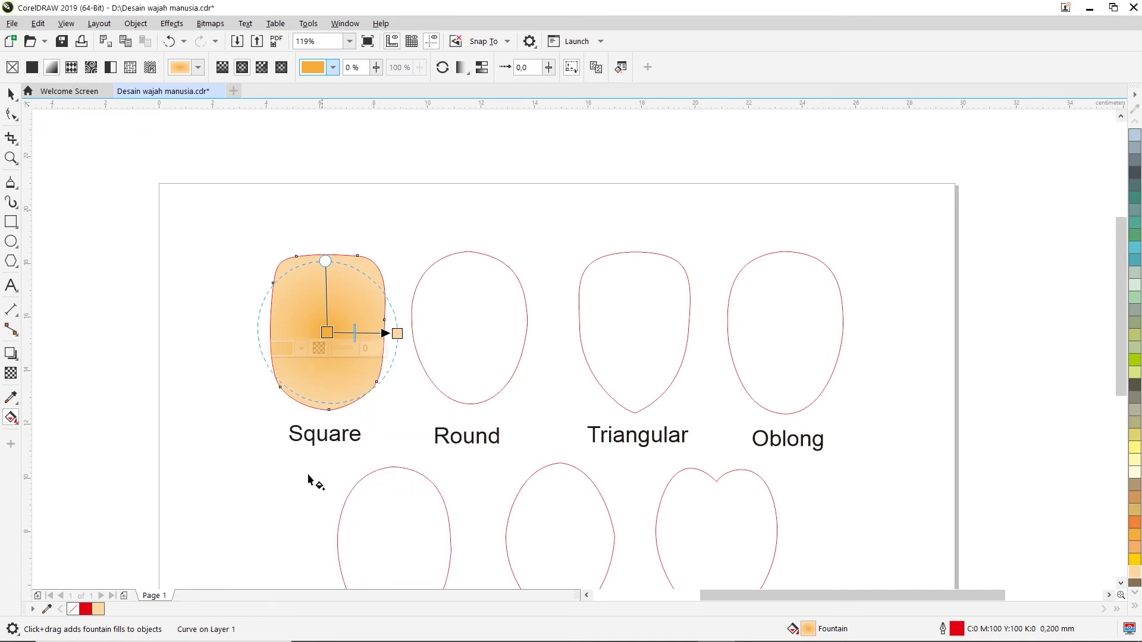
click(301, 349)
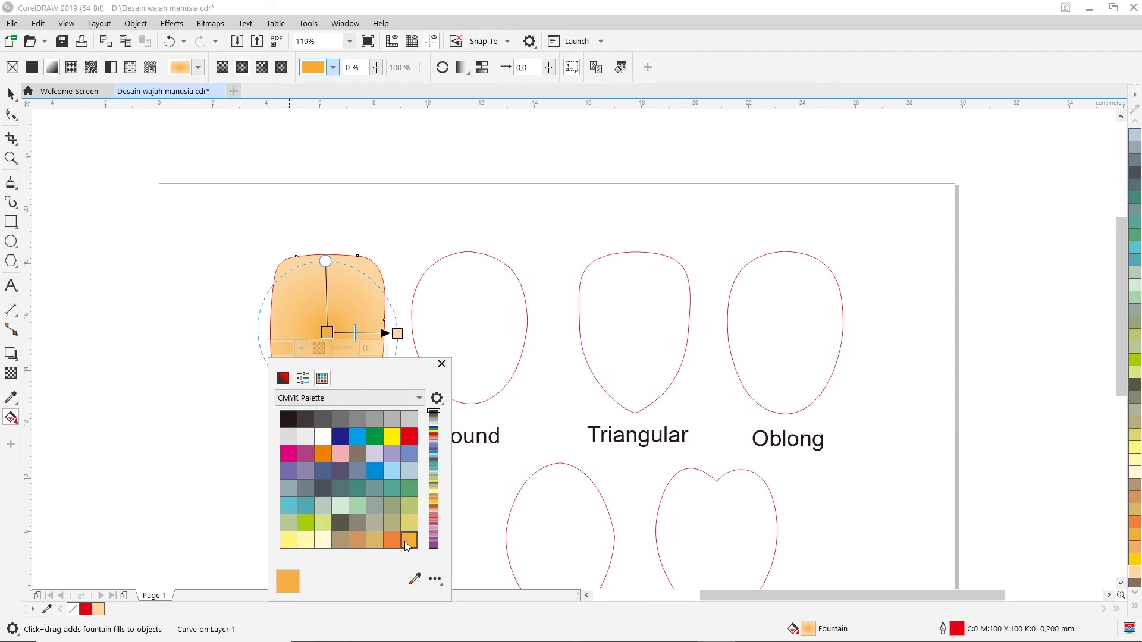
click(442, 364)
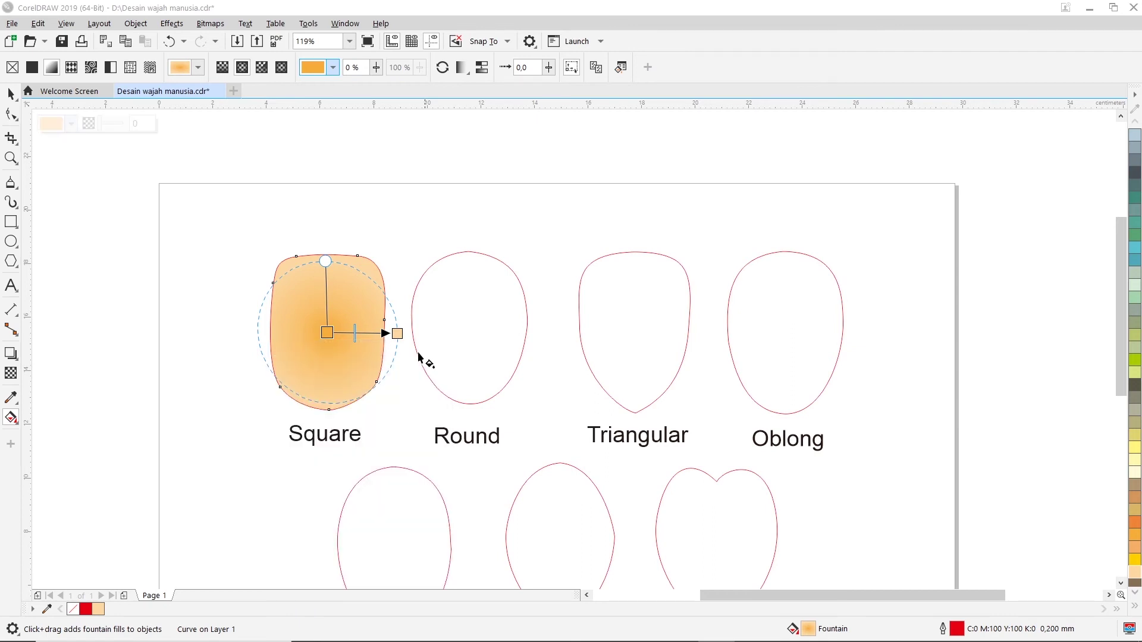
Shift the fountain fill's midpoint outward and extend its outer peach node past the Square face so orange covers most of it.
drag(354, 330, 381, 331)
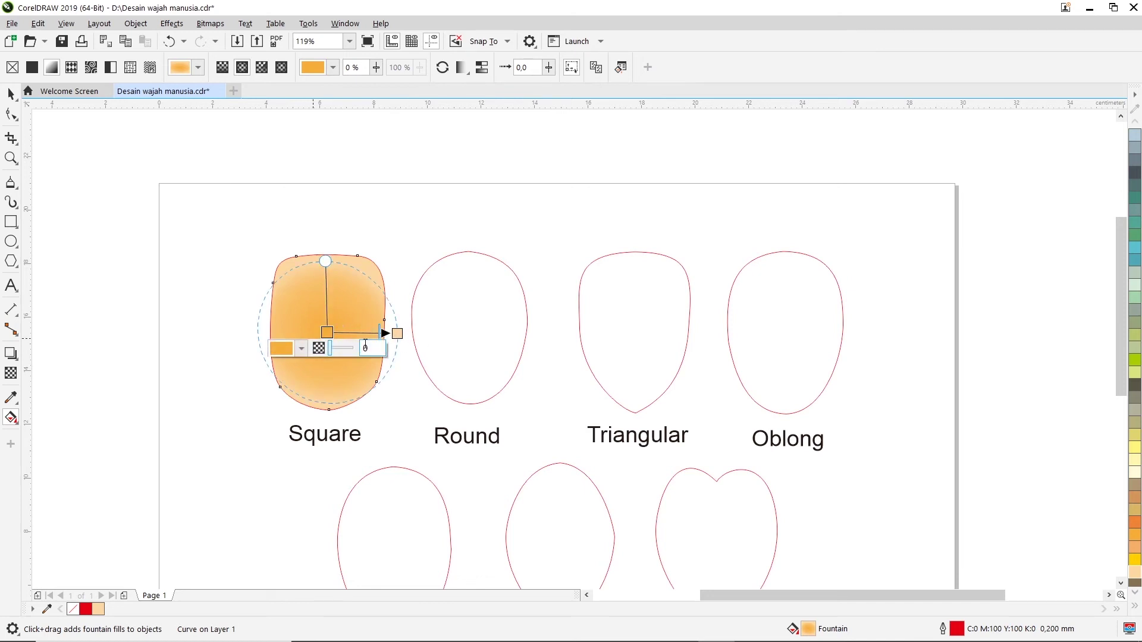
click(398, 333)
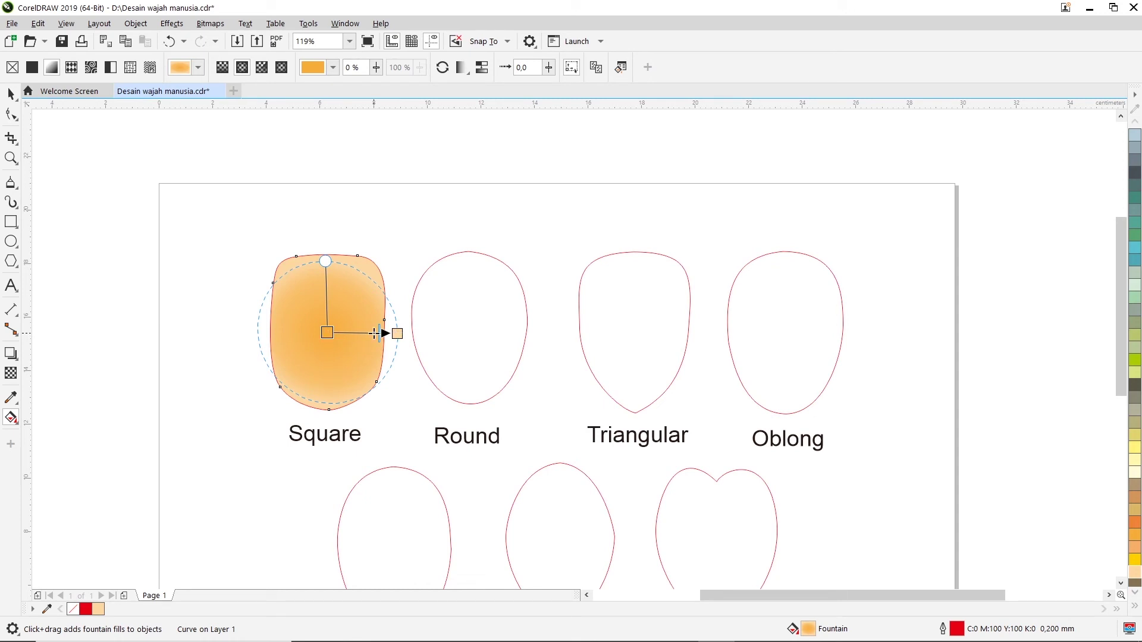
drag(380, 333, 412, 331)
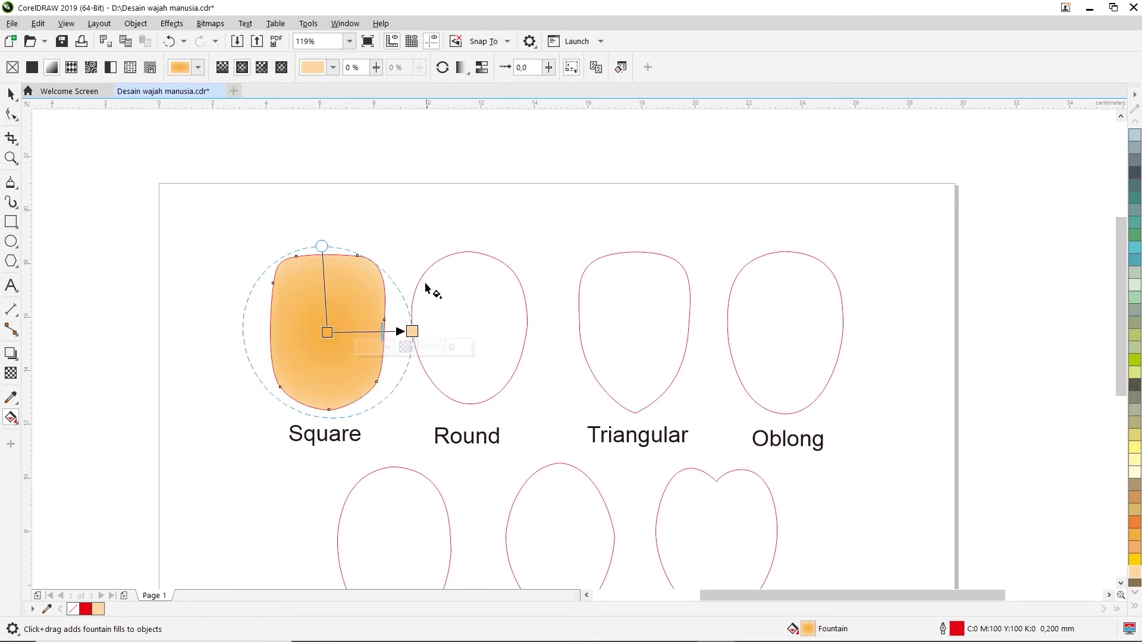
click(415, 252)
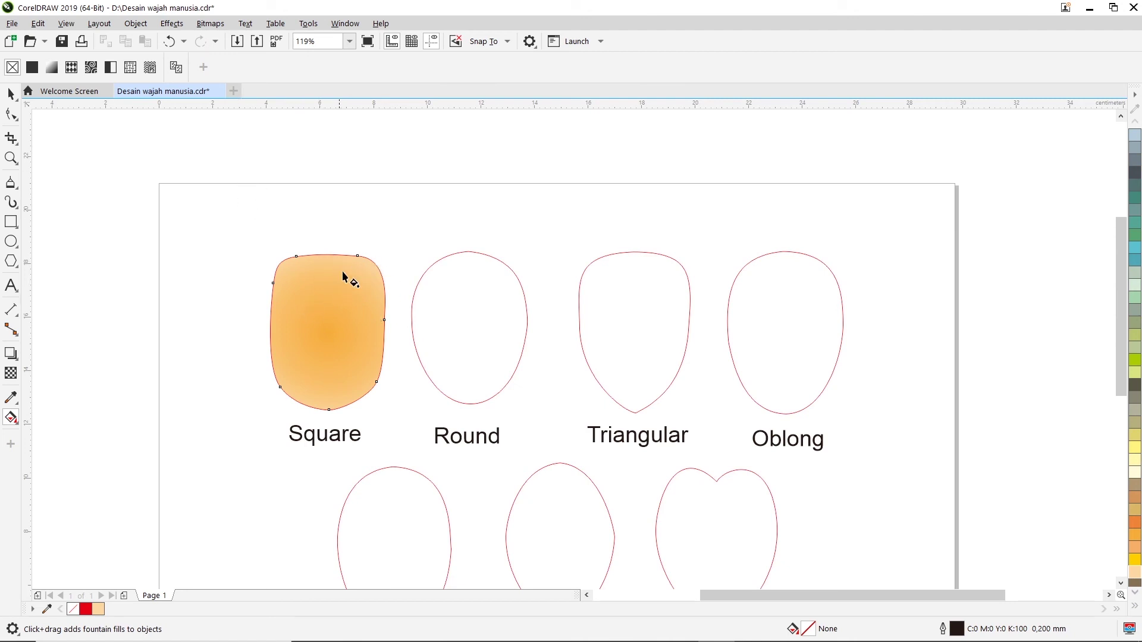
Recolour the Square face's outline with the Sand palette colour C:0 M:20 Y:40 K:0 and check the edge up close.
click(10, 94)
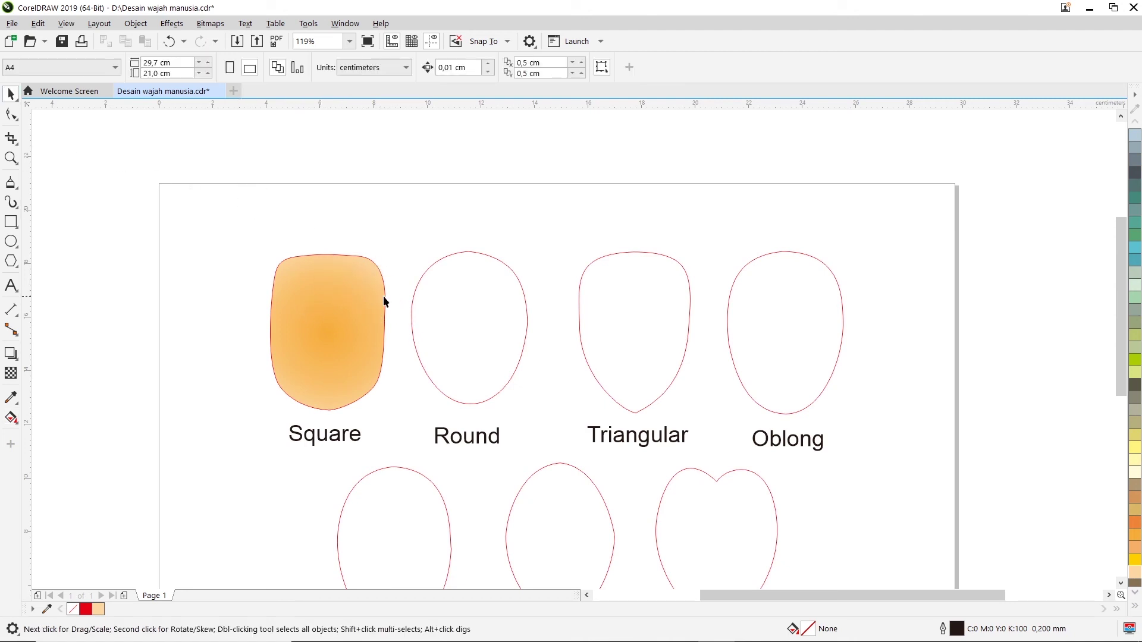
scroll(383, 295, up, 2)
scroll(373, 283, down, 2)
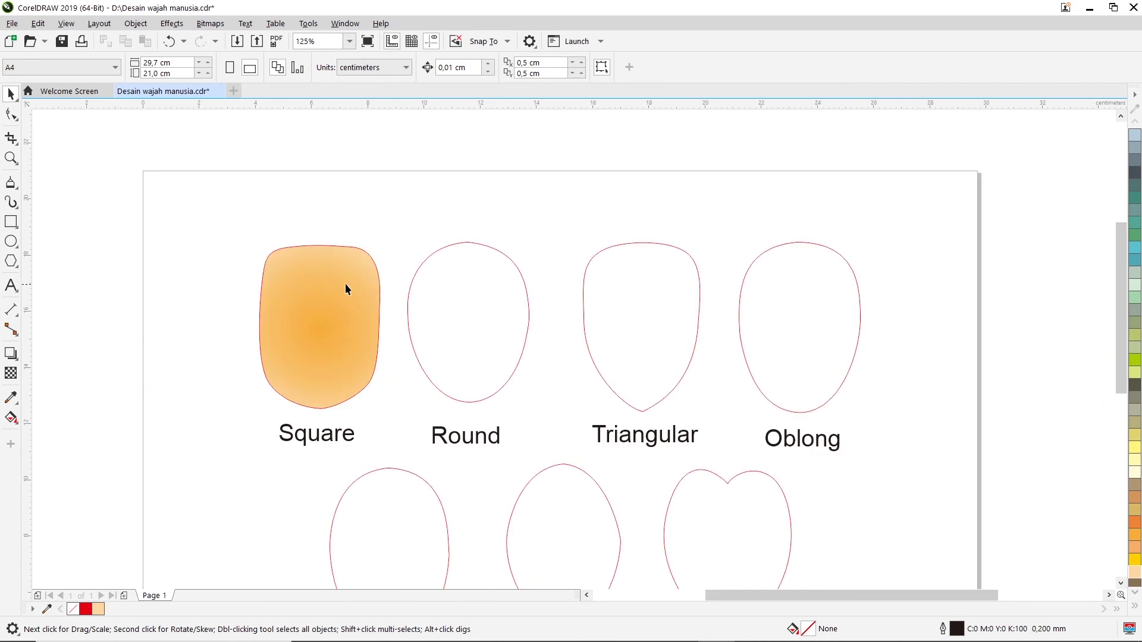
click(359, 248)
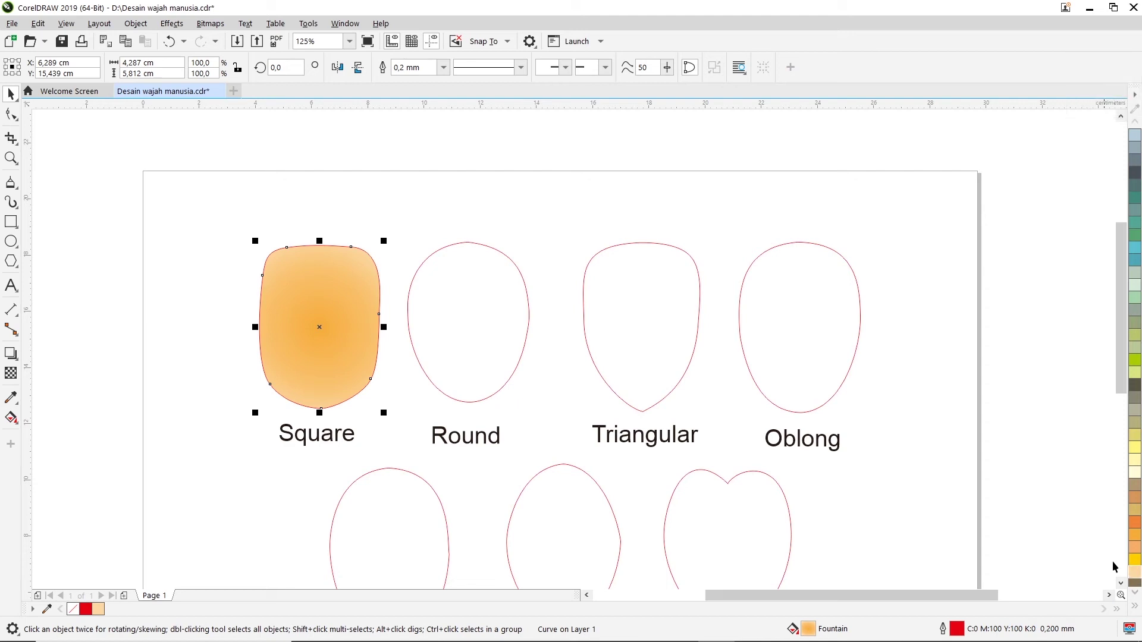
right_click(1135, 575)
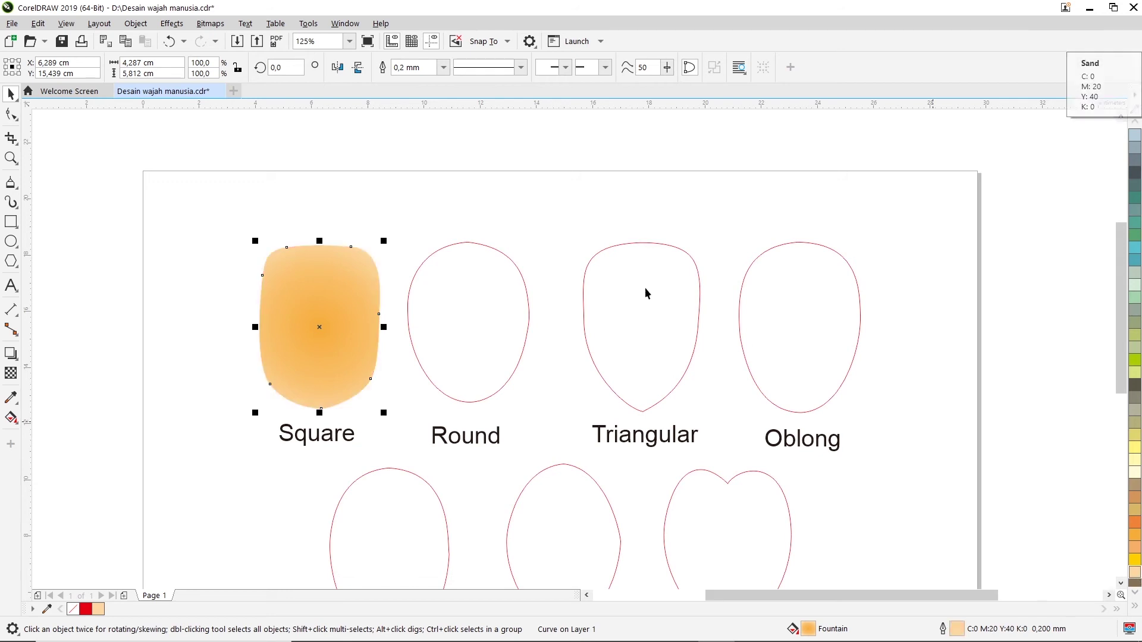
click(457, 220)
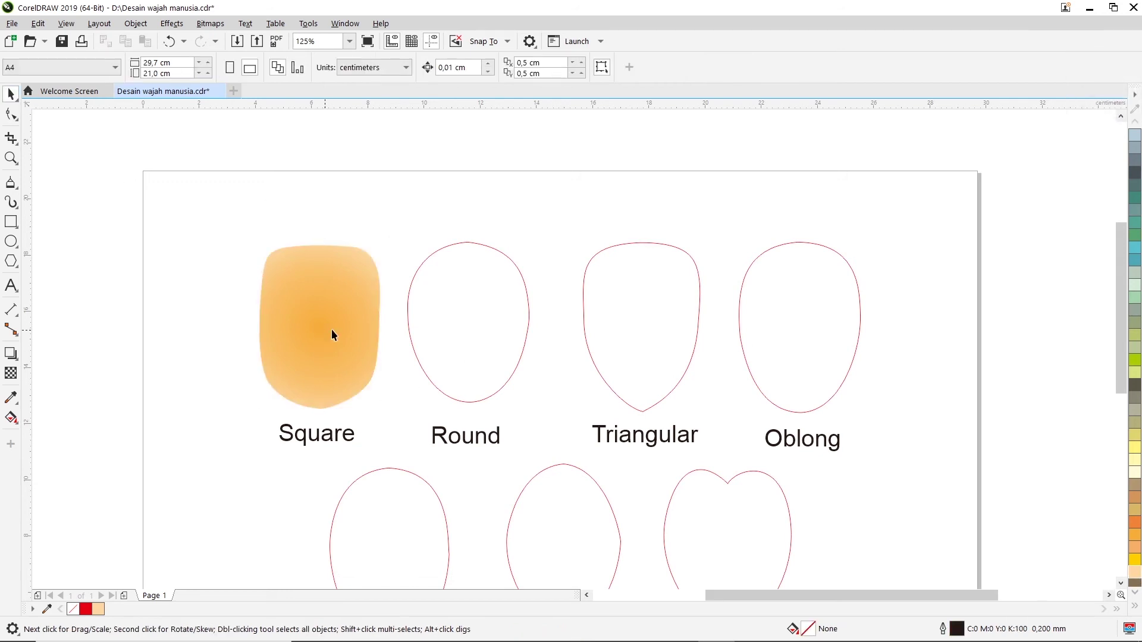
scroll(310, 319, up, 3)
click(308, 319)
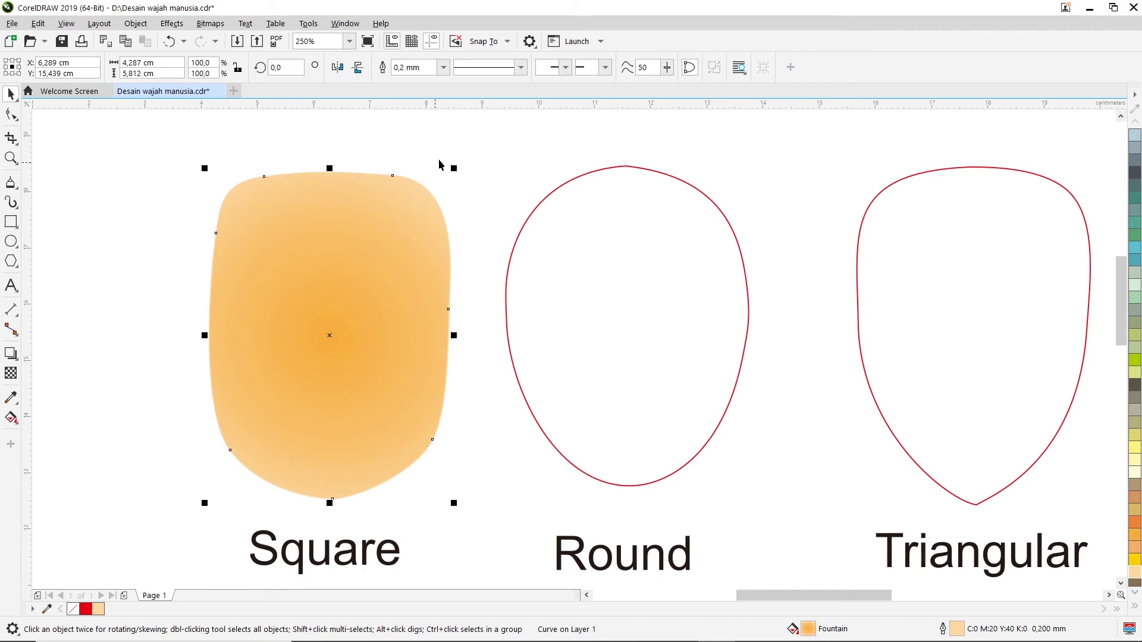
click(574, 156)
scroll(579, 204, down, 3)
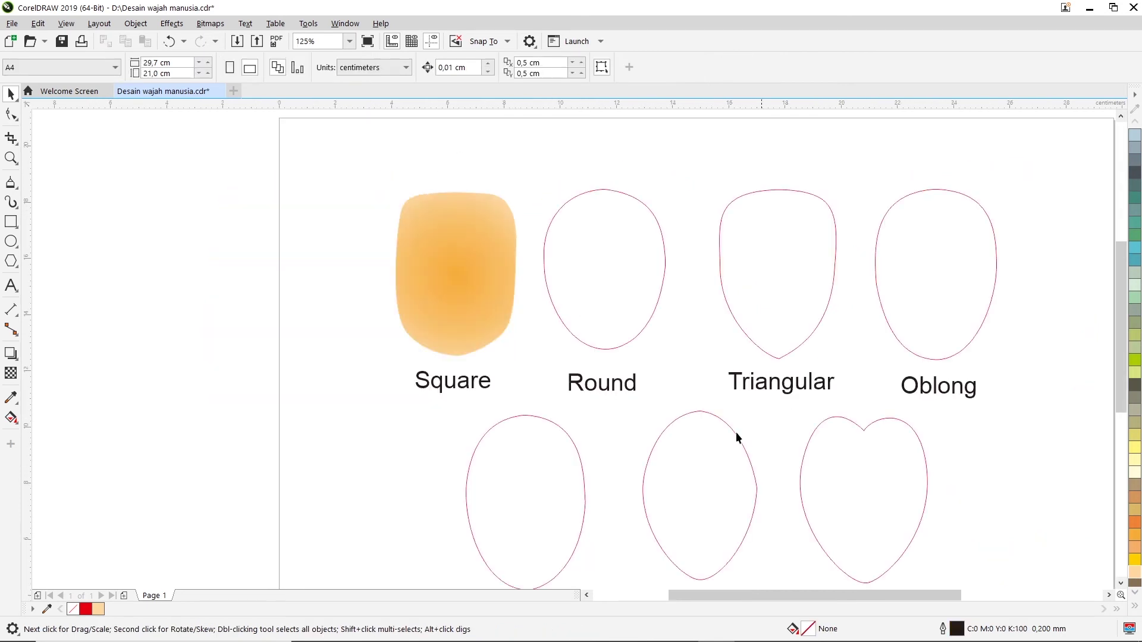
Fill the Round face outline with the Pale Yellow palette colour C:0 M:0 Y:20 K:0.
drag(1124, 366, 1124, 383)
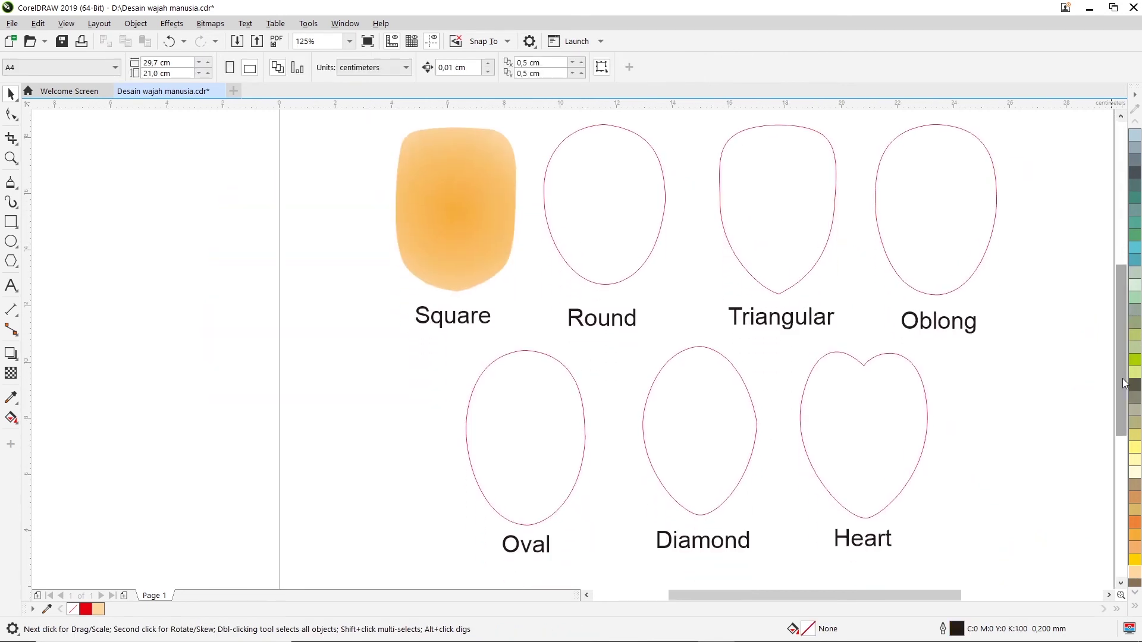
click(609, 163)
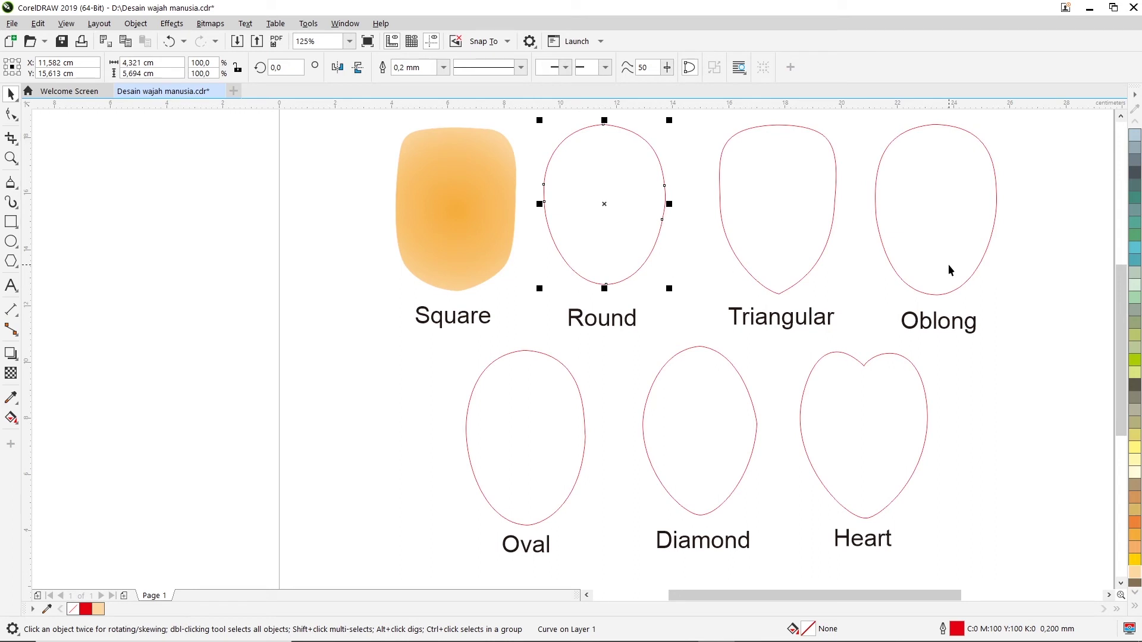
click(605, 172)
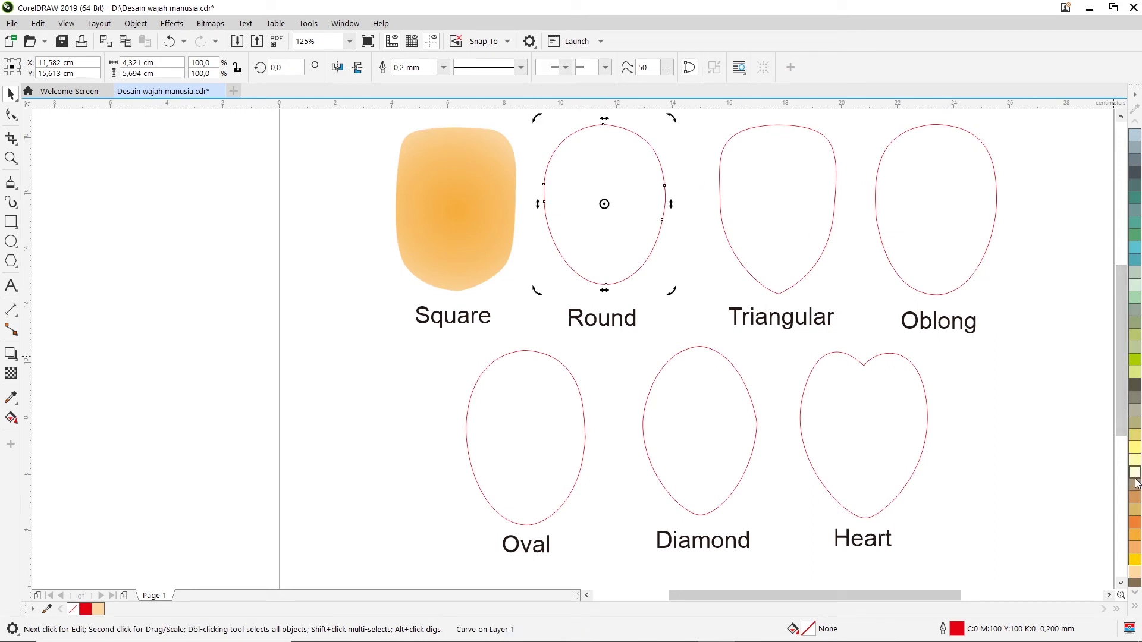
click(1135, 473)
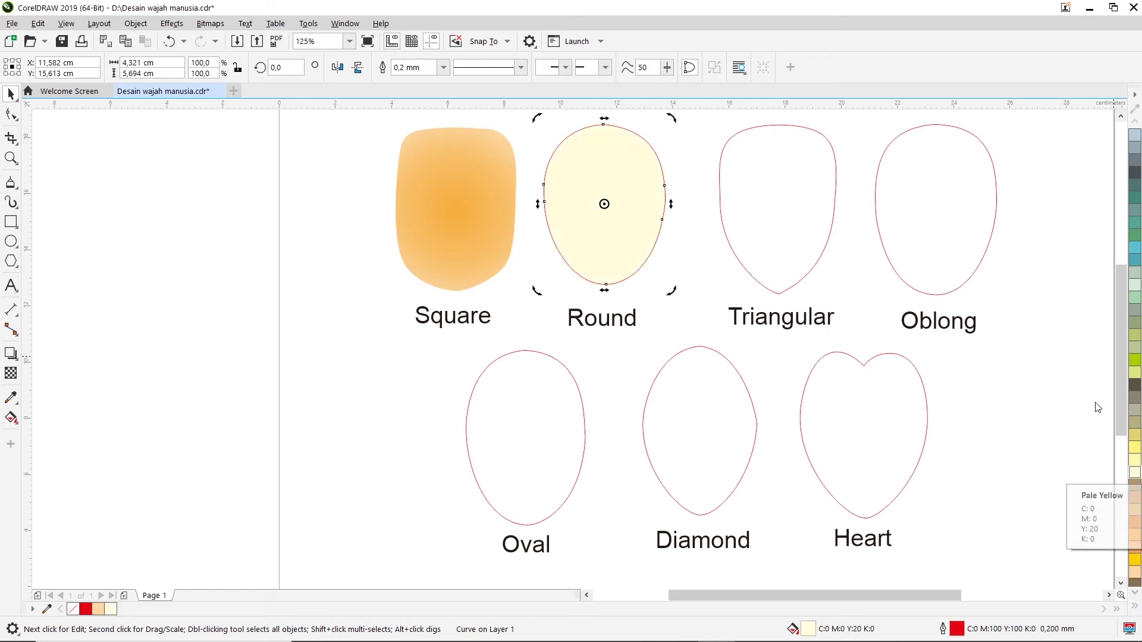
Apply a fountain fill to the Round face and change its white end node to light yellow from the CMYK Palette.
click(10, 418)
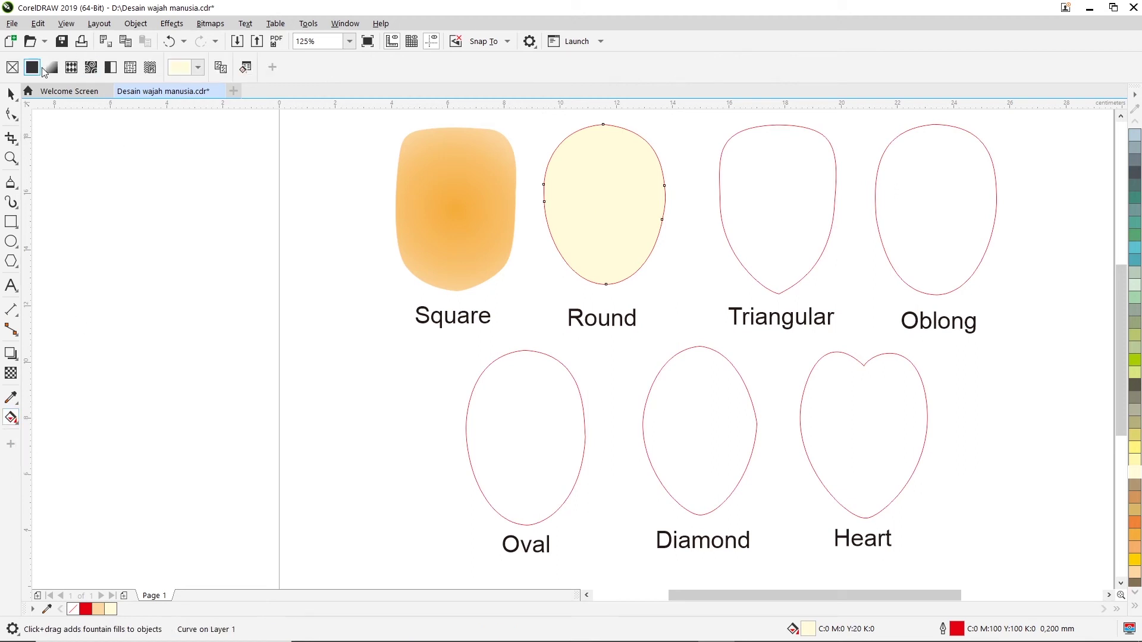
click(51, 68)
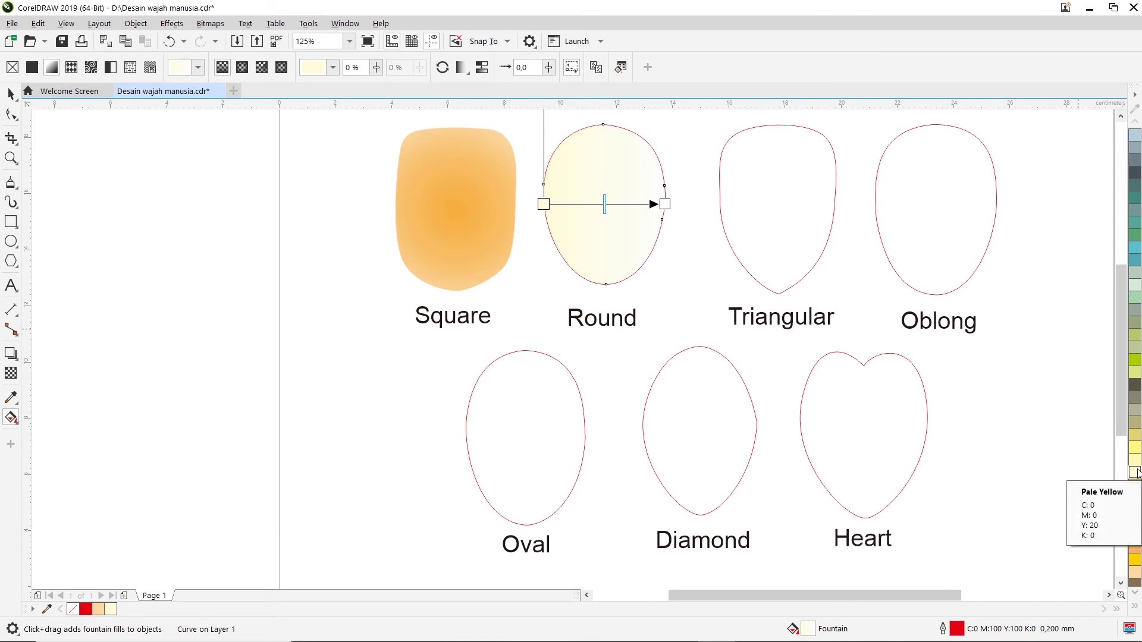
click(665, 204)
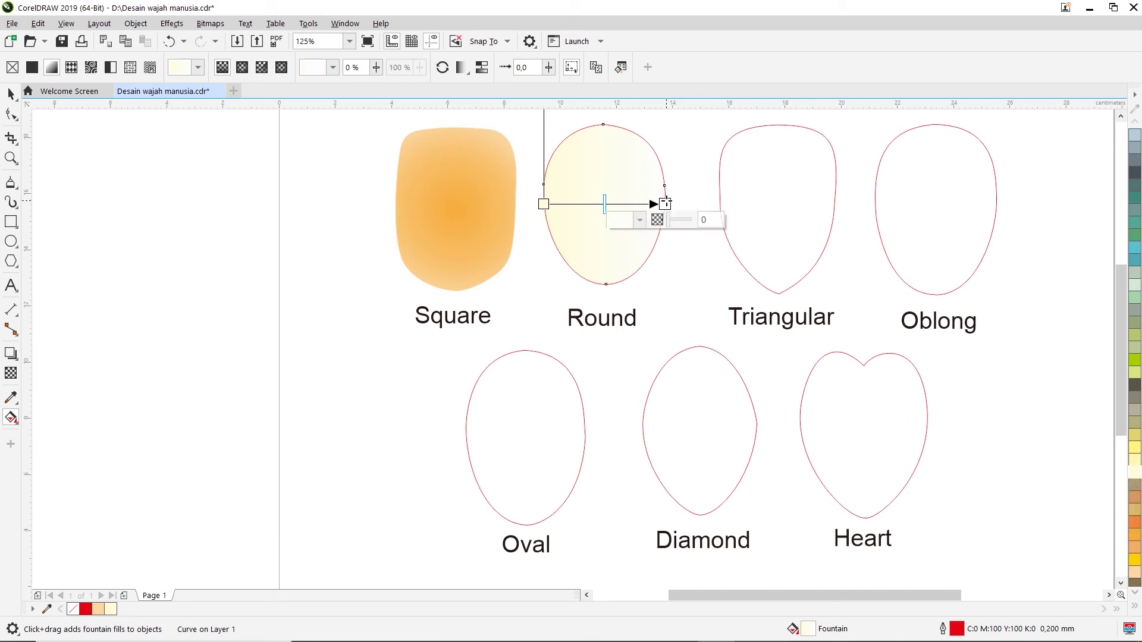
click(640, 221)
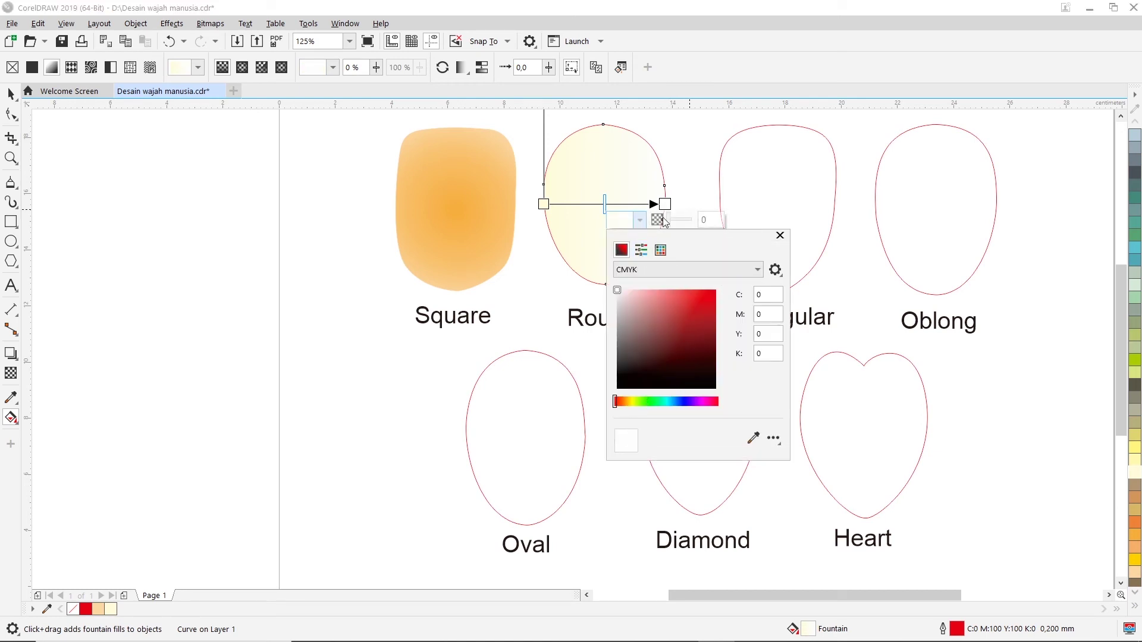
click(661, 249)
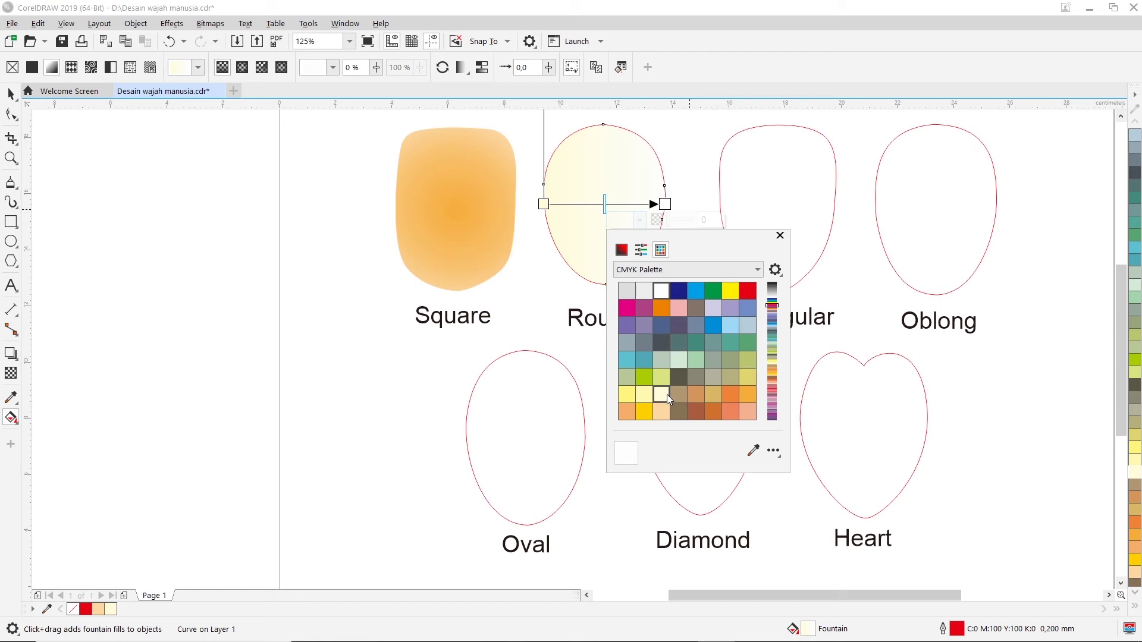
scroll(665, 326, down, 4)
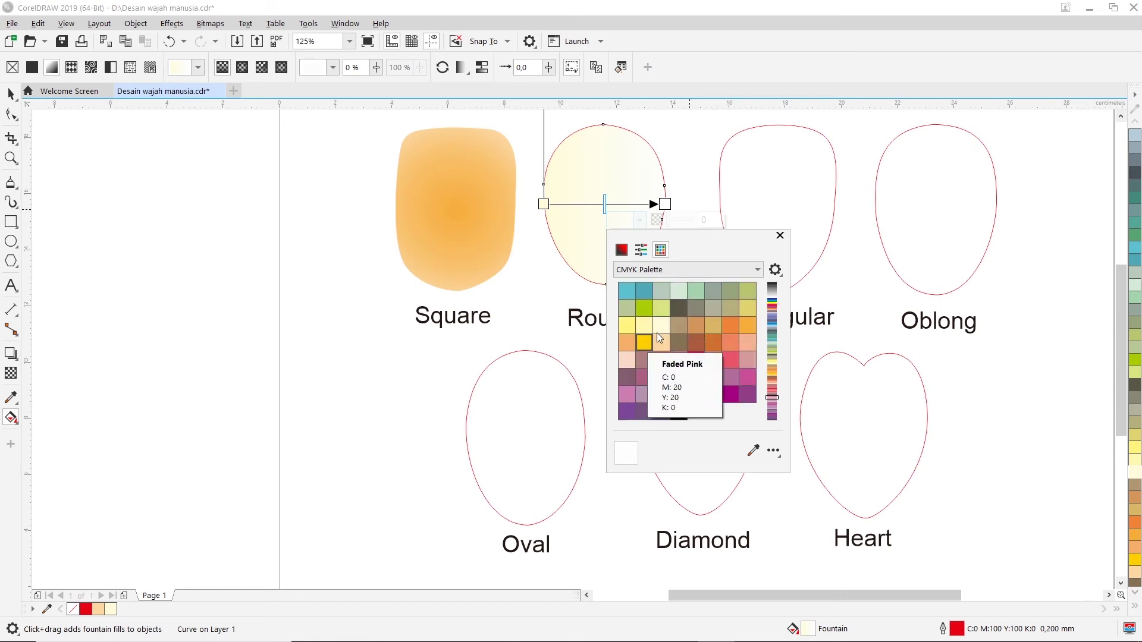
click(626, 326)
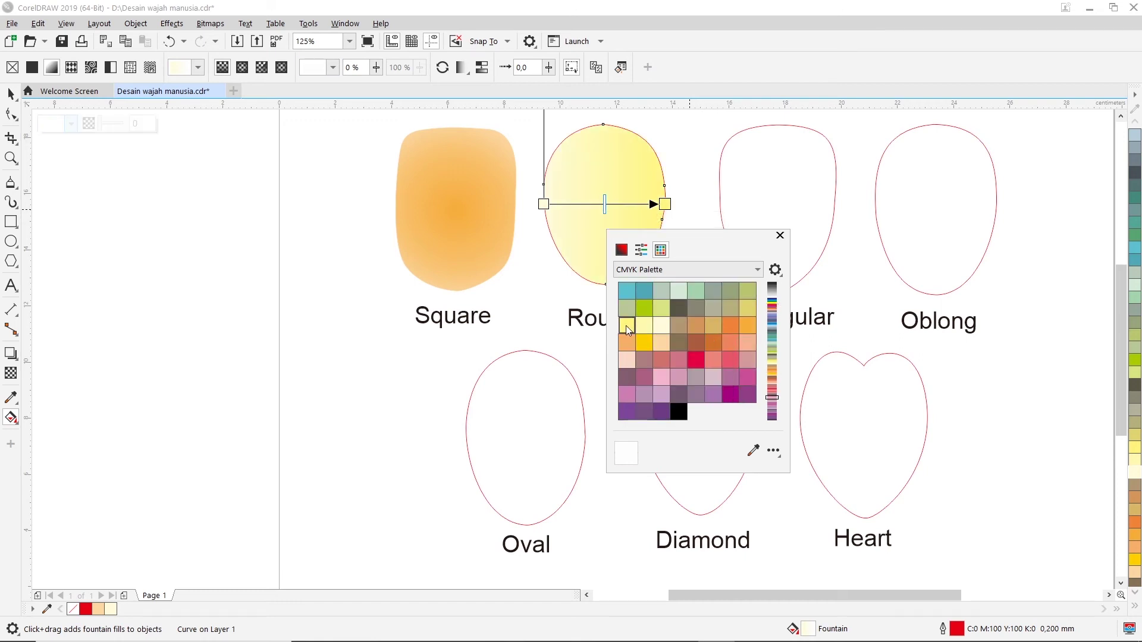
click(779, 236)
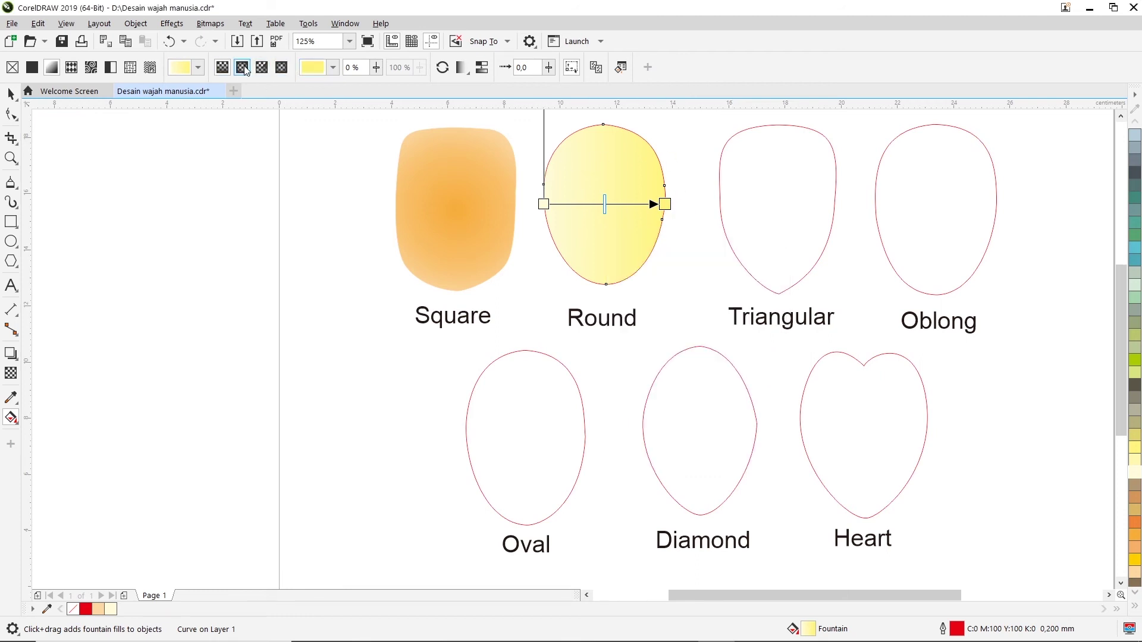
Make the Round face's fountain fill elliptical, shift its midpoint inward and extend its outer node past the face's edge.
click(242, 67)
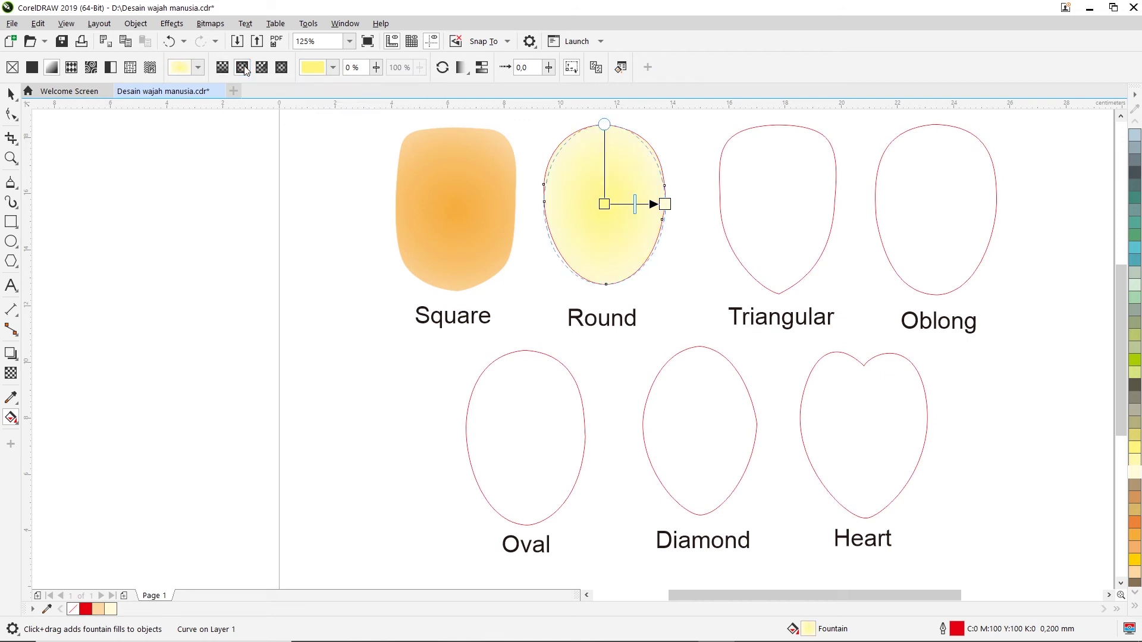
mouse_move(636, 204)
mouse_down()
mouse_move(684, 203)
mouse_move(629, 203)
mouse_up()
click(665, 204)
click(630, 203)
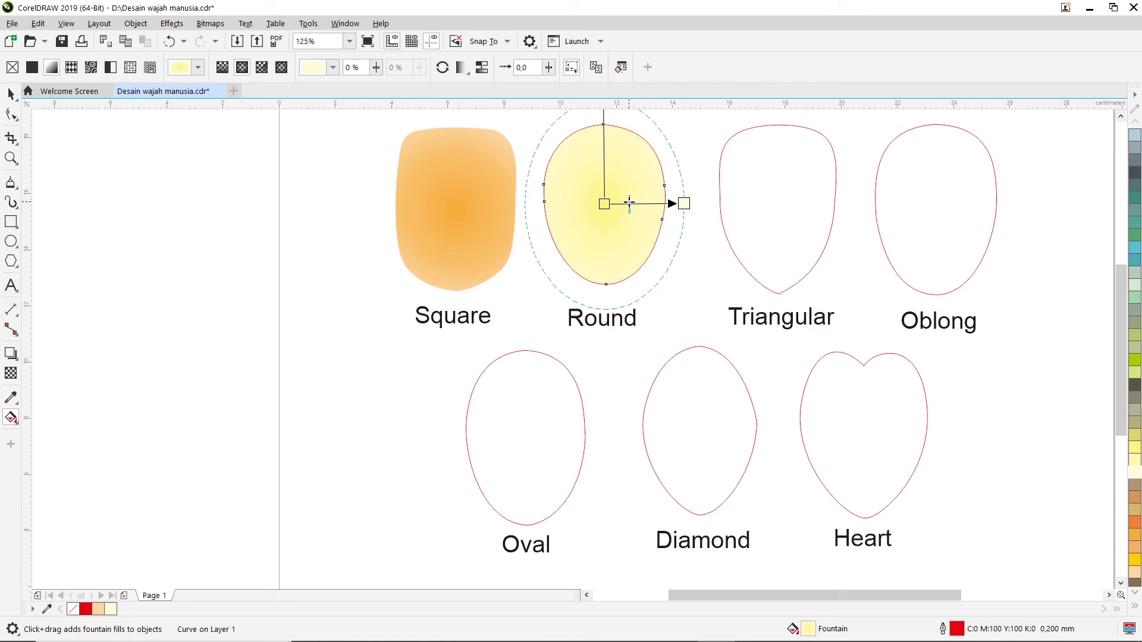
click(687, 165)
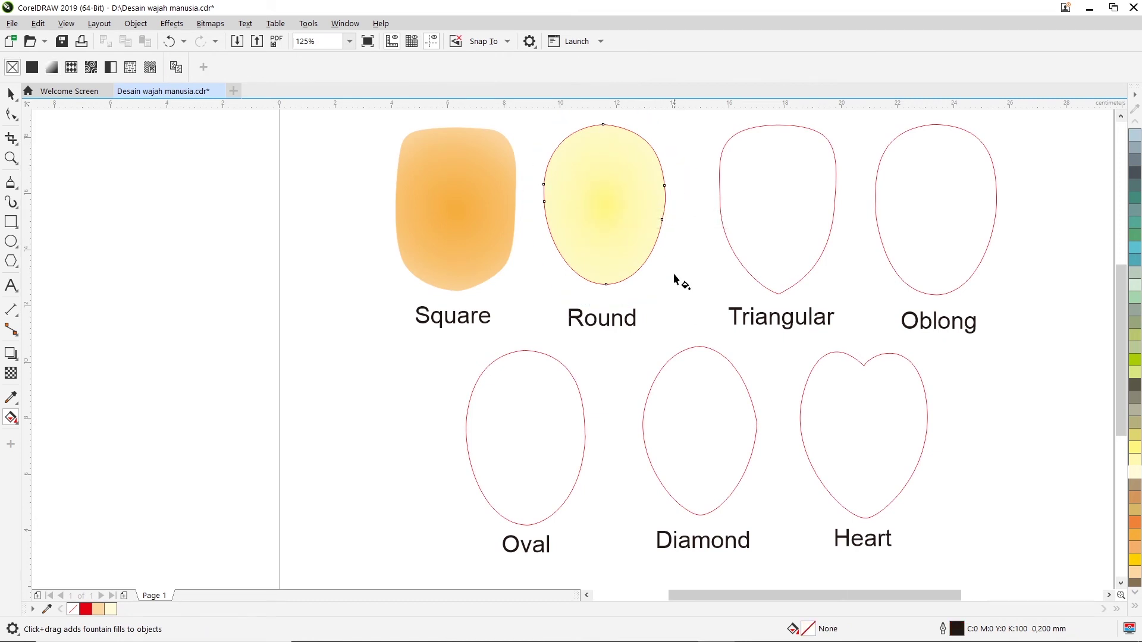
Try stronger light yellows on the outer node of the Round face's fountain fill, and return it to Pale Yellow.
click(613, 225)
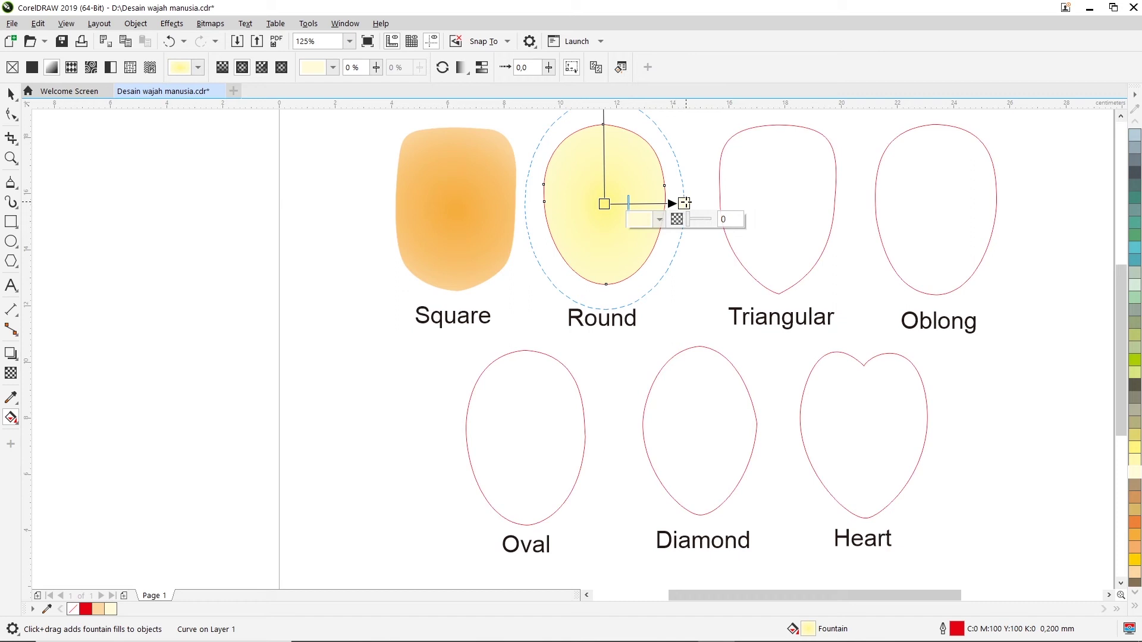
click(659, 220)
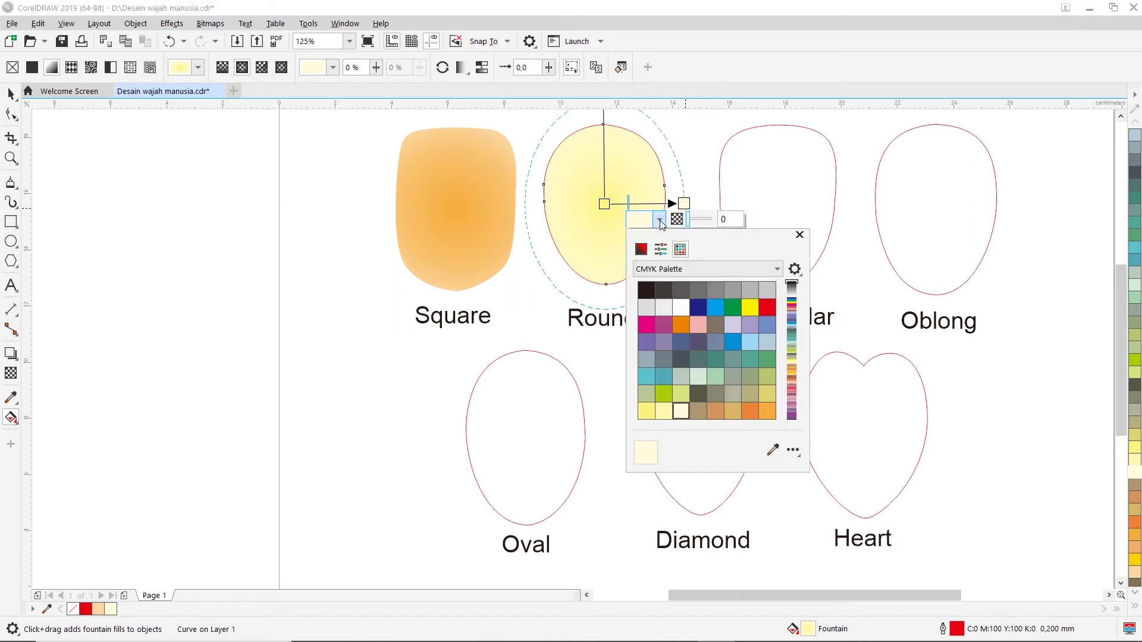
click(646, 410)
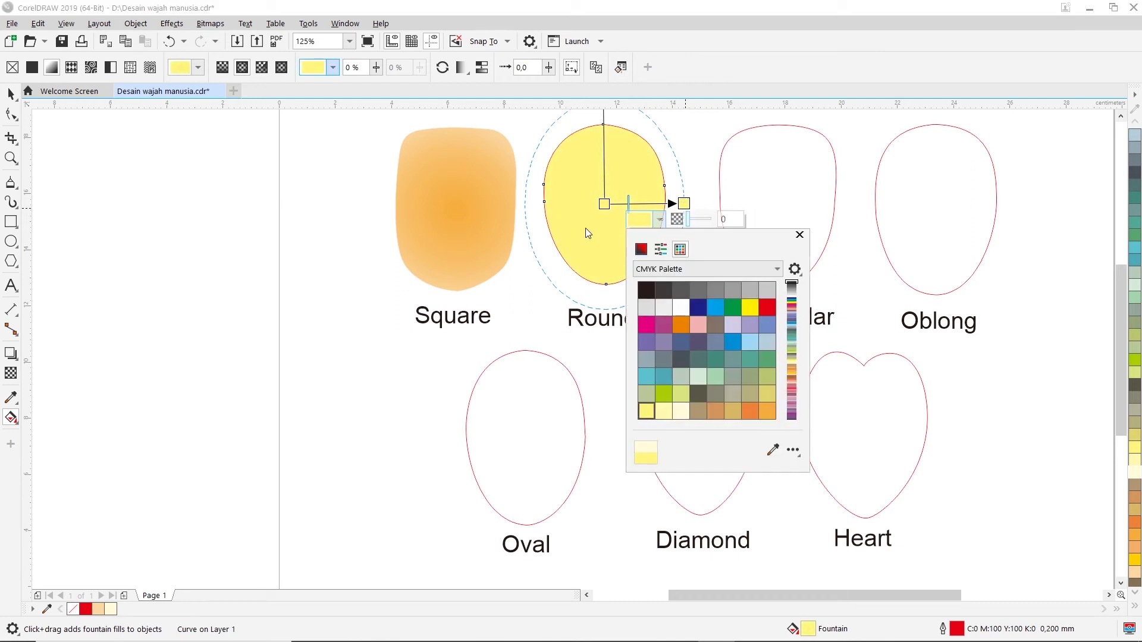
click(659, 219)
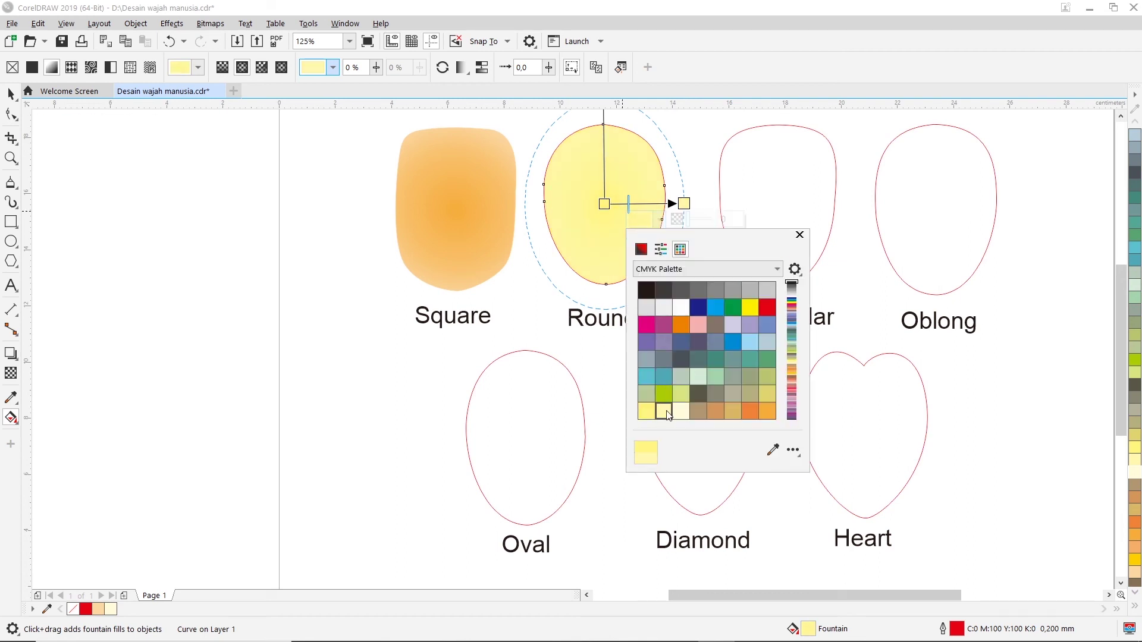
click(682, 413)
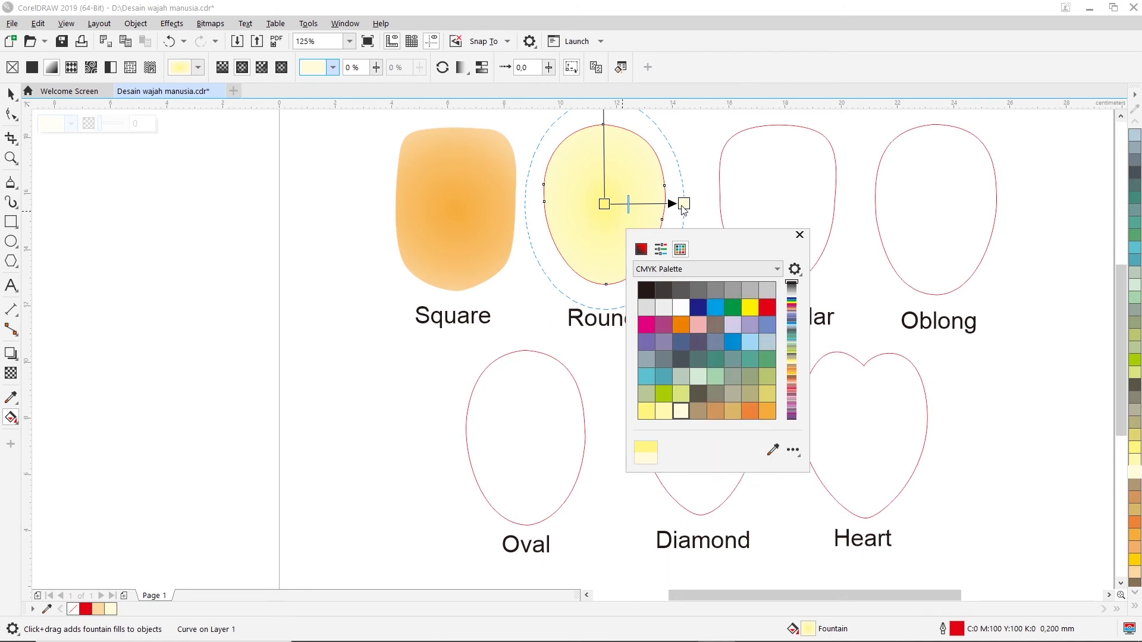
Compare light yellows on the outer node of the Round face's fountain fill, and set it to bright yellow from the CMYK Palette.
click(605, 204)
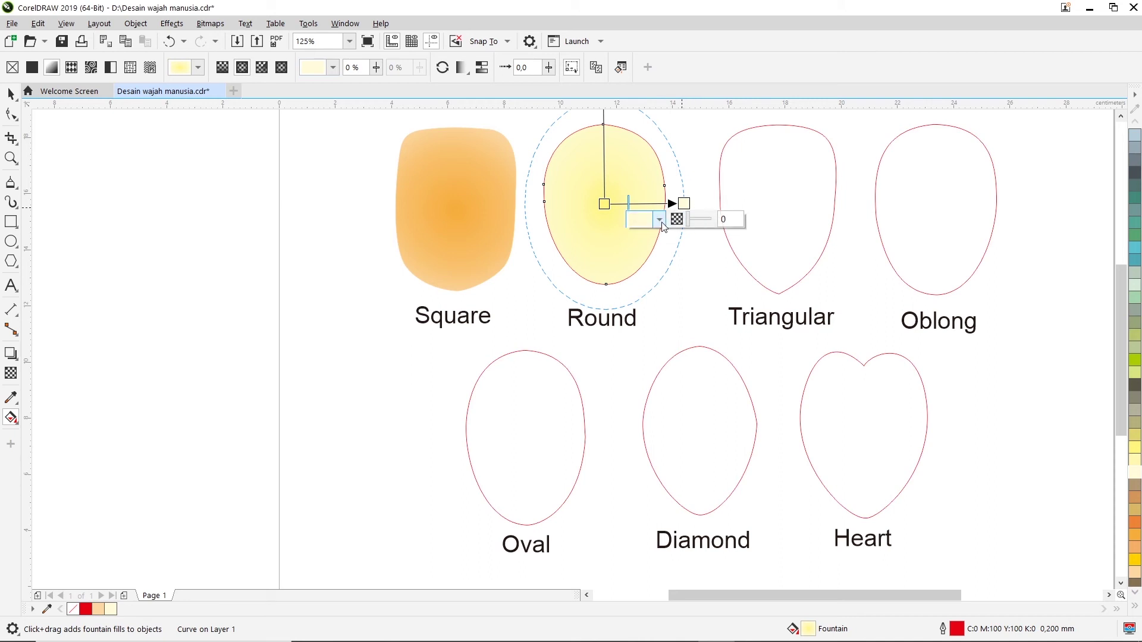
click(660, 220)
click(647, 410)
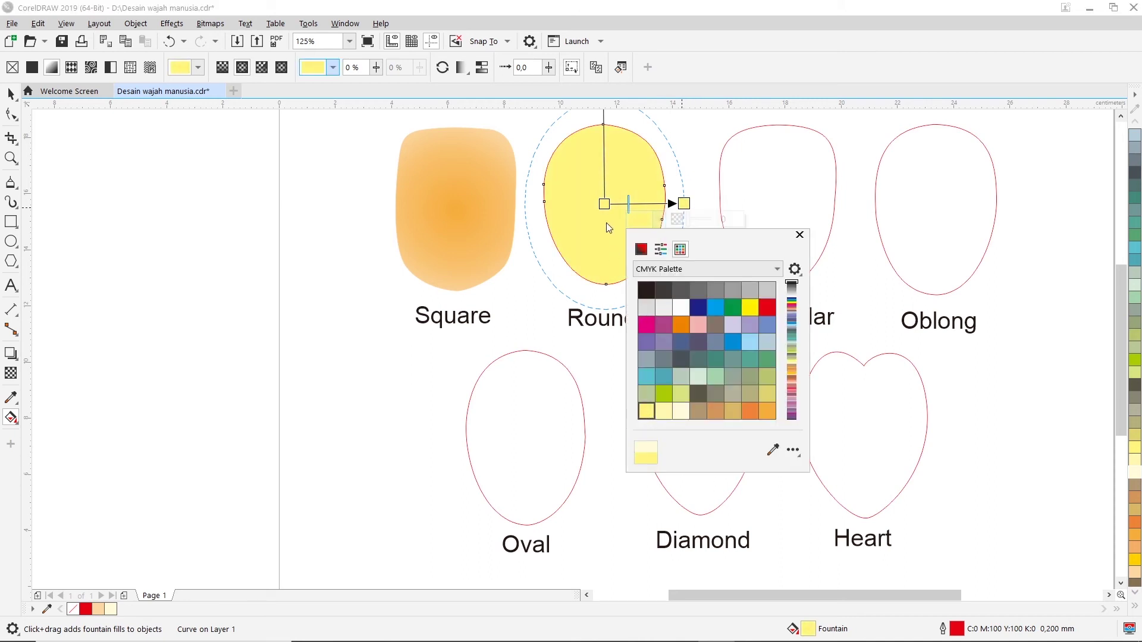
click(604, 204)
click(661, 219)
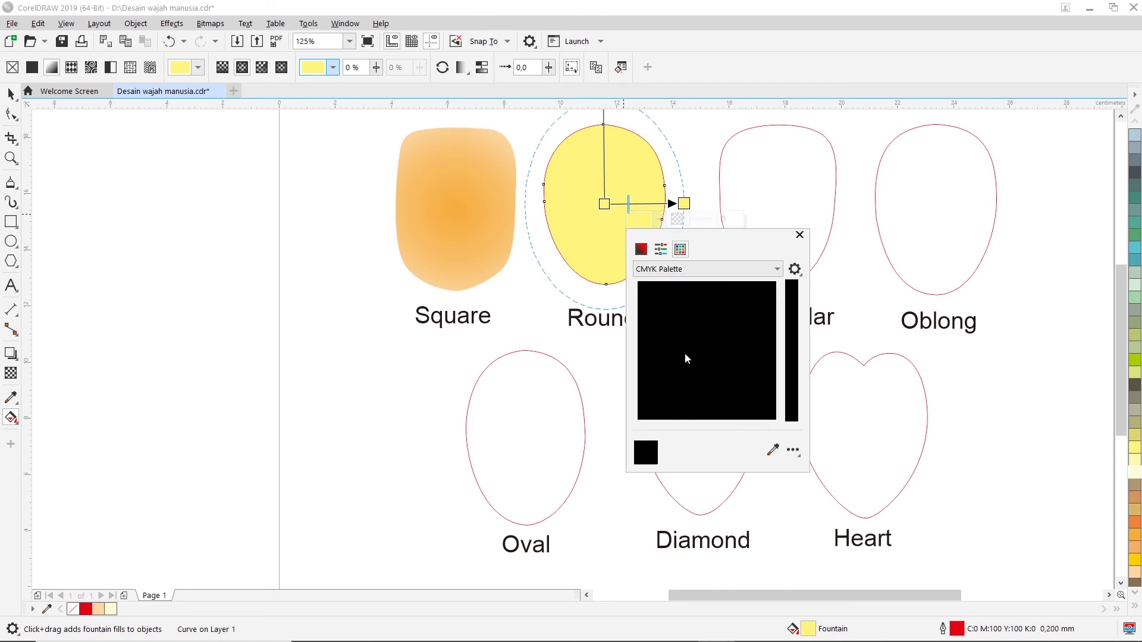
click(683, 413)
click(663, 412)
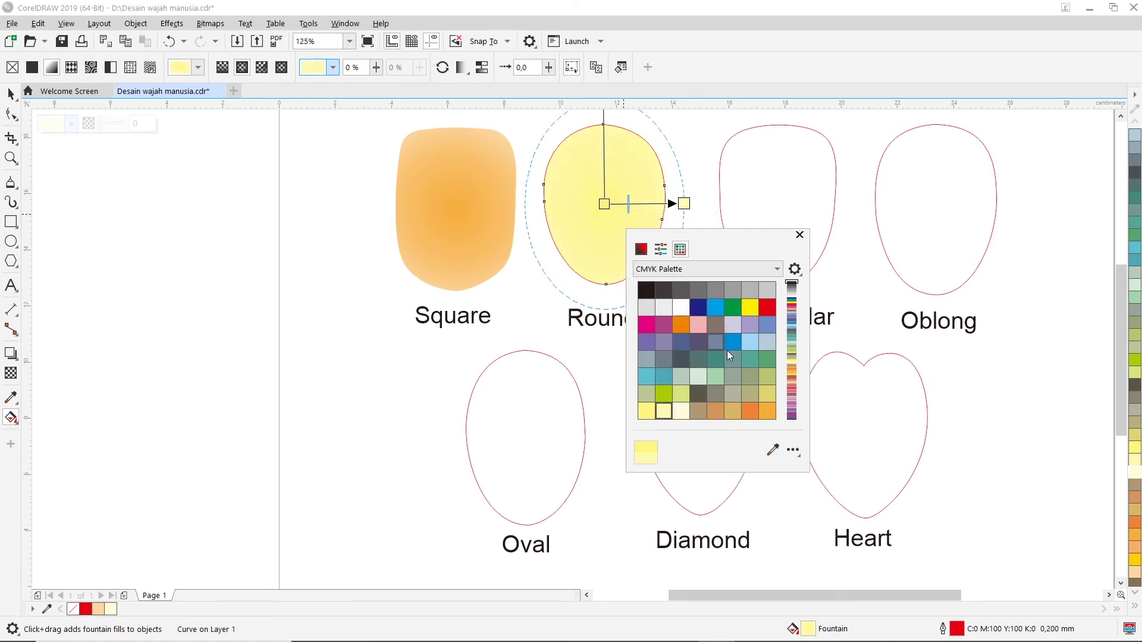
click(746, 307)
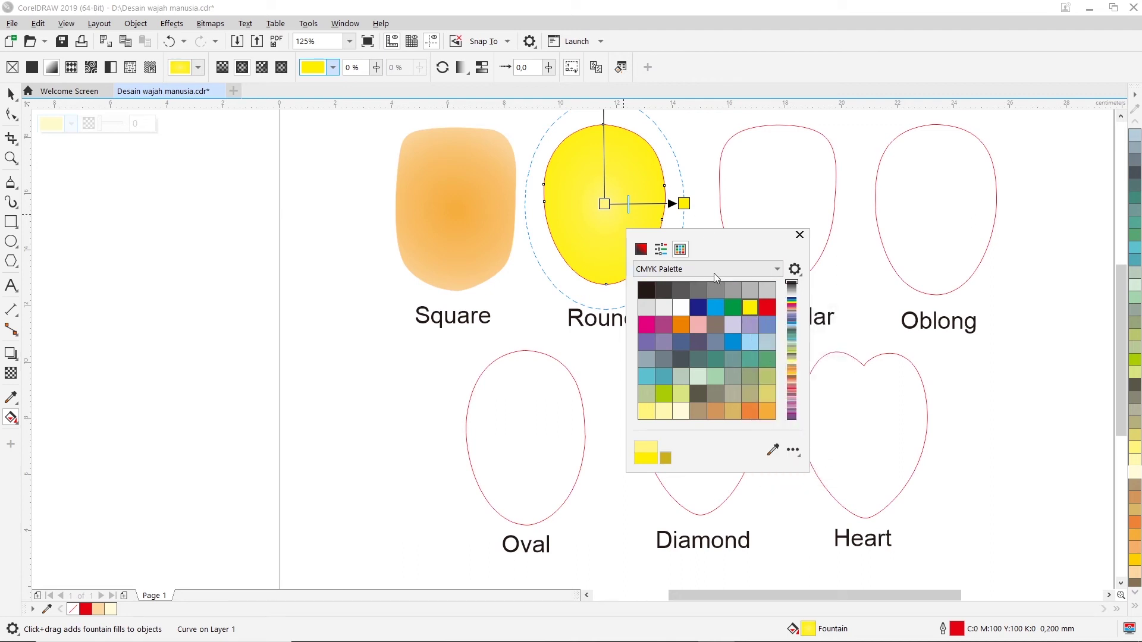
click(625, 218)
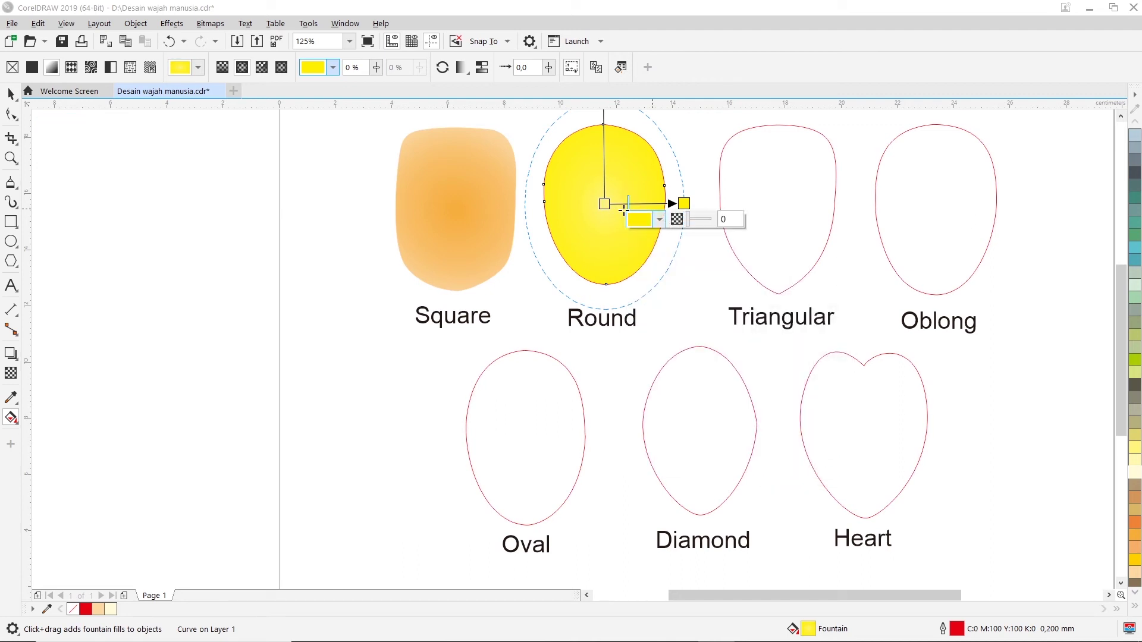
Set the centre node of the Round face's fountain fill to Chalk C:0 M:0 Y:40 K:0 and shift the midpoint outward.
click(603, 204)
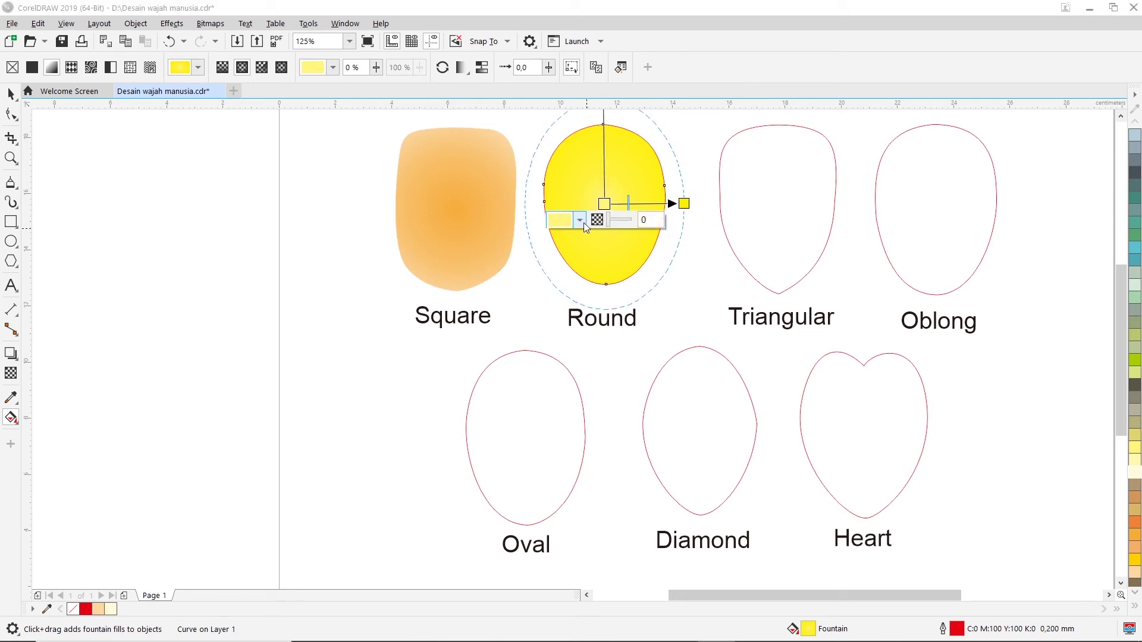
click(582, 221)
click(598, 413)
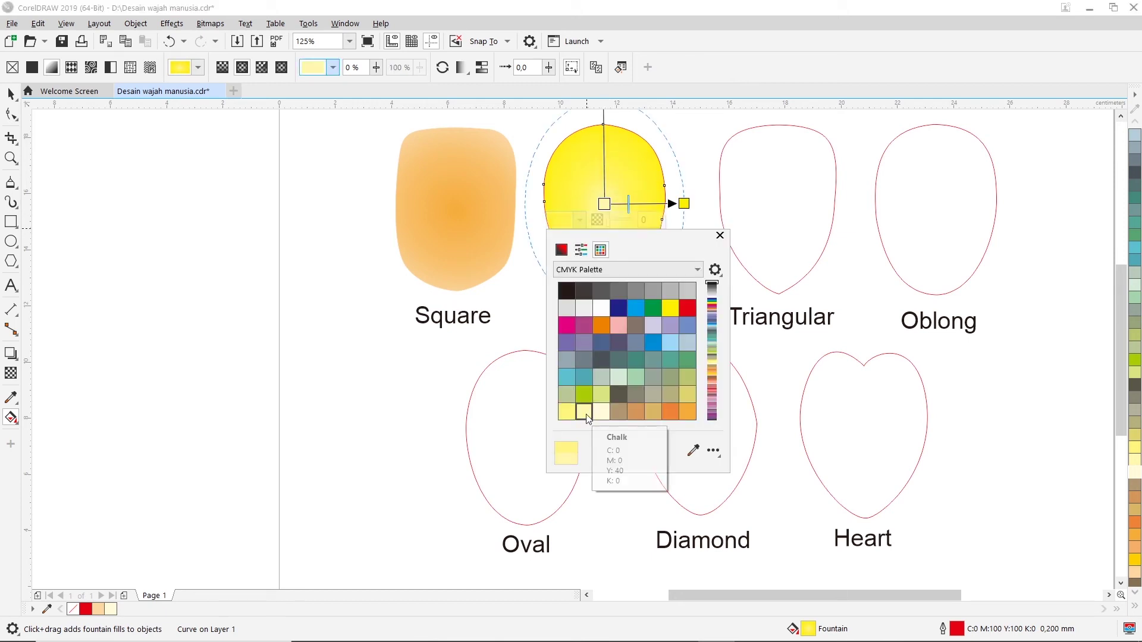
click(567, 411)
click(584, 412)
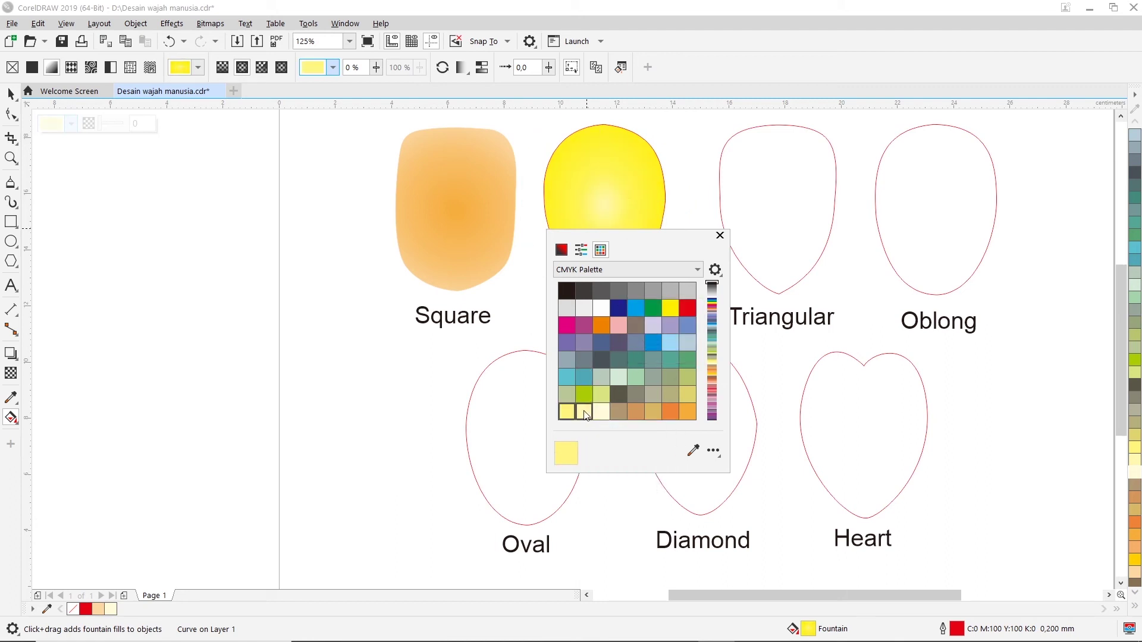
click(720, 236)
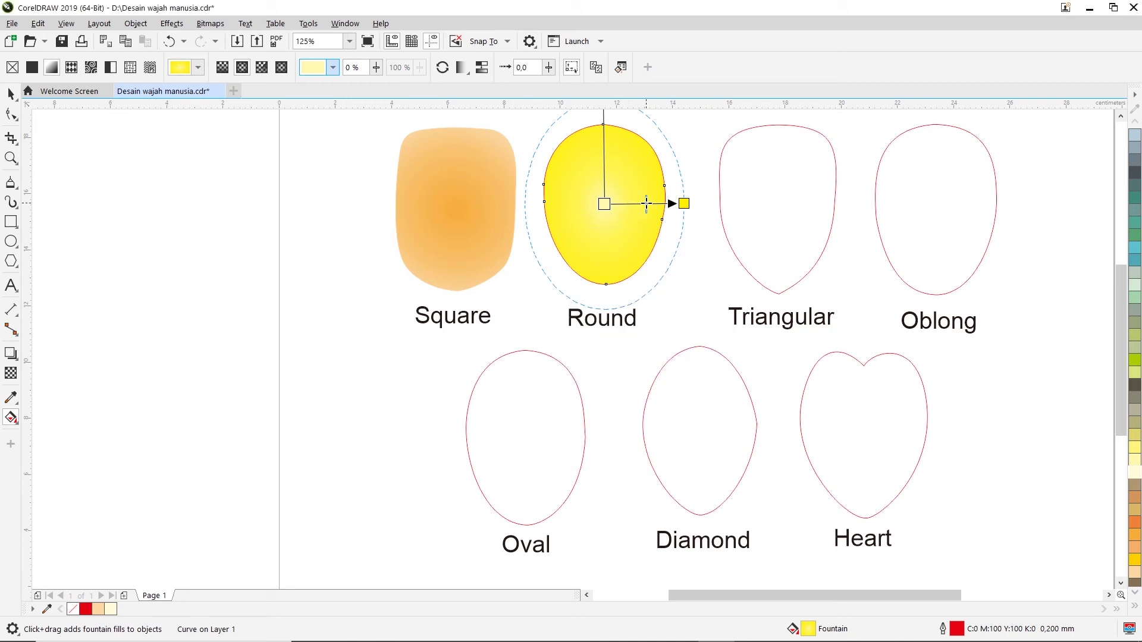
click(702, 310)
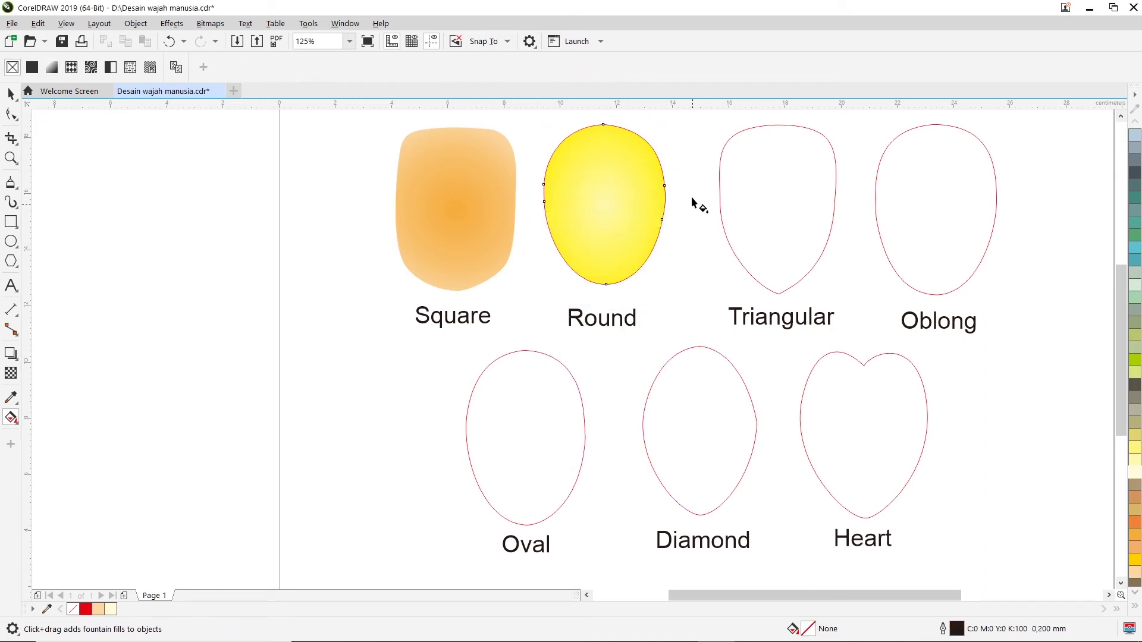
Try the deep yellow palette colour C:0 M:20 Y:100 K:0 on the Round face's outline and check the edge up close.
click(10, 93)
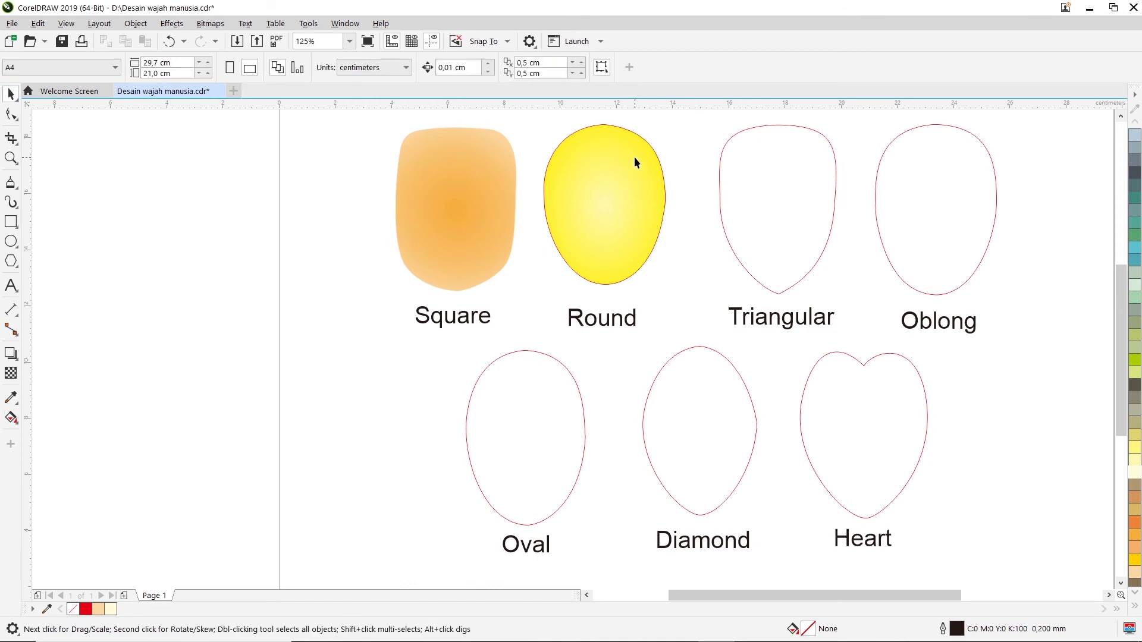
click(634, 156)
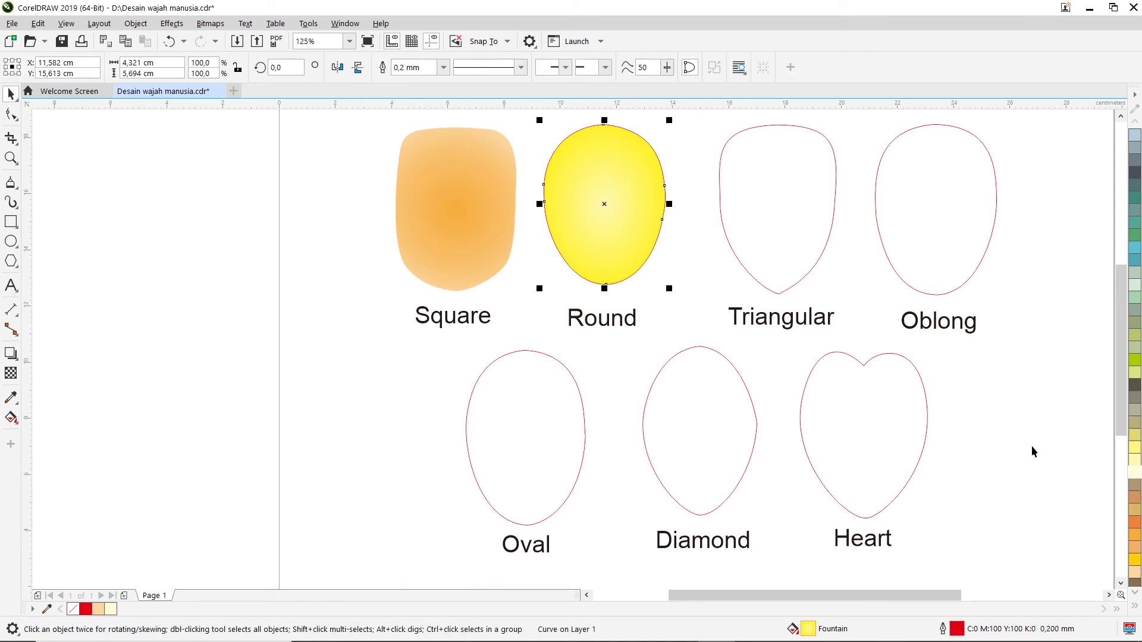
right_click(1134, 561)
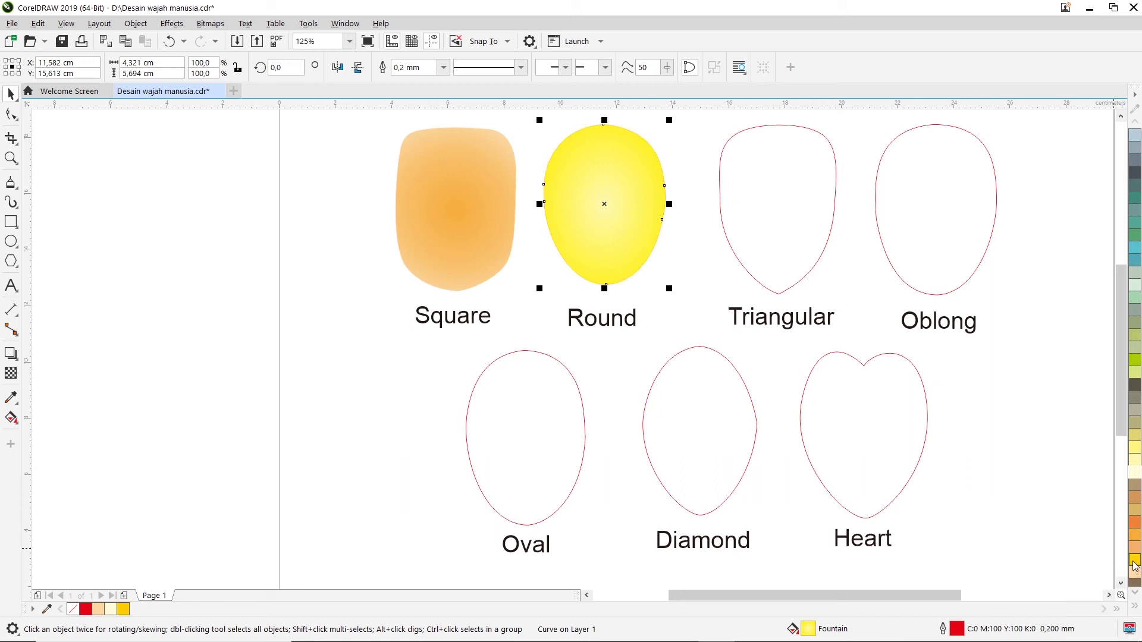
scroll(773, 262, up, 3)
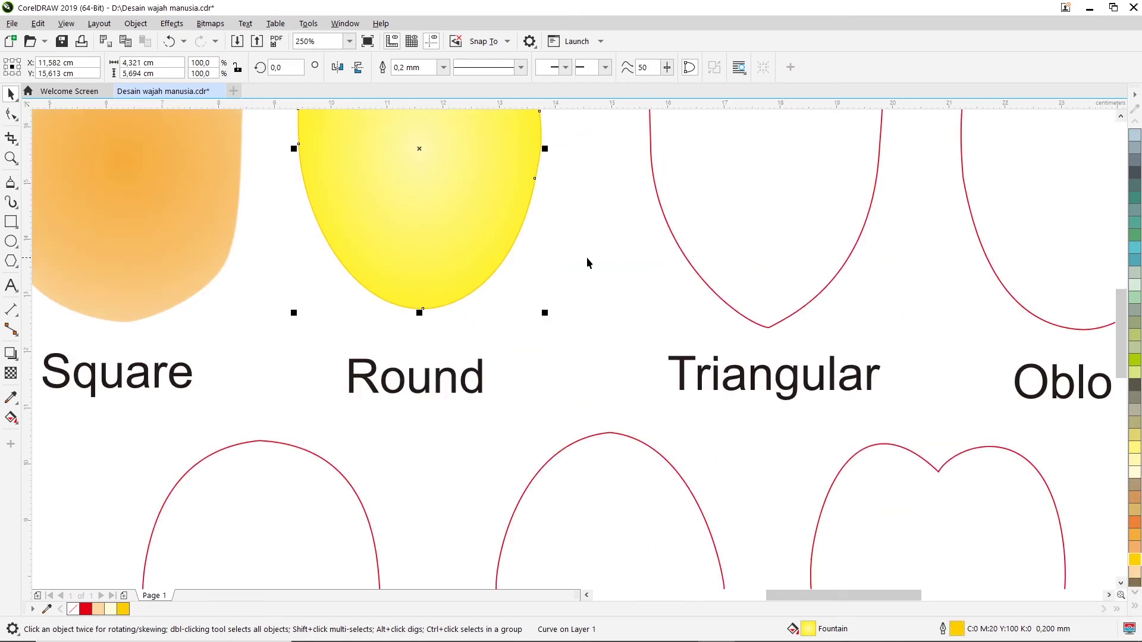
scroll(589, 280, down, 3)
Recolour the Round face's outline with the yellow palette colour C:0 M:0 Y:100 K:0 and deselect the face.
click(1135, 592)
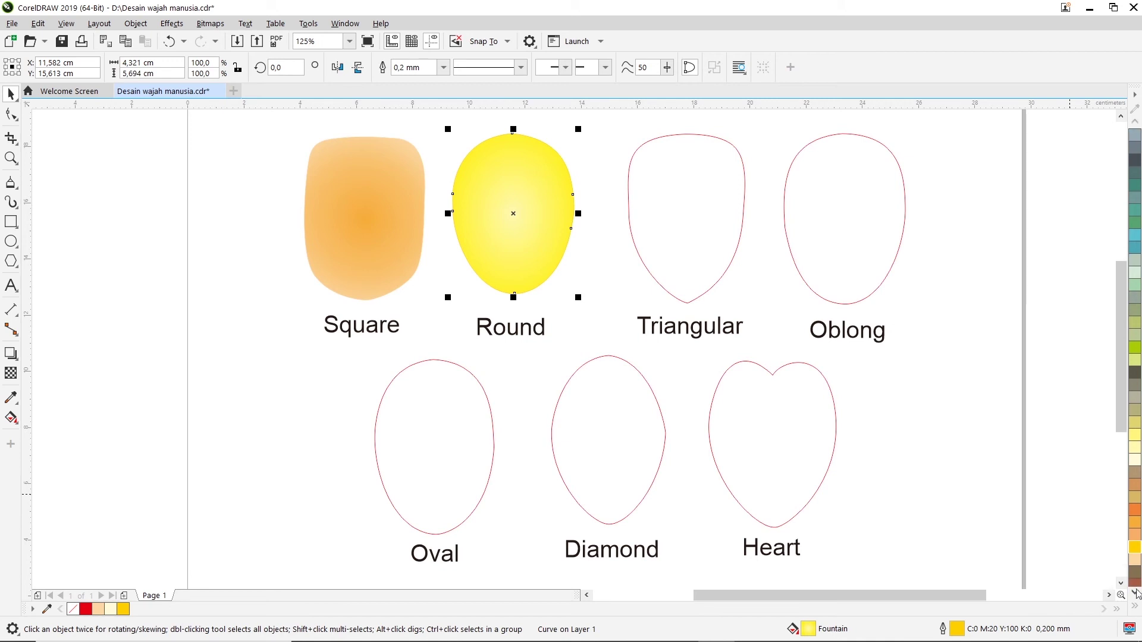
click(1135, 607)
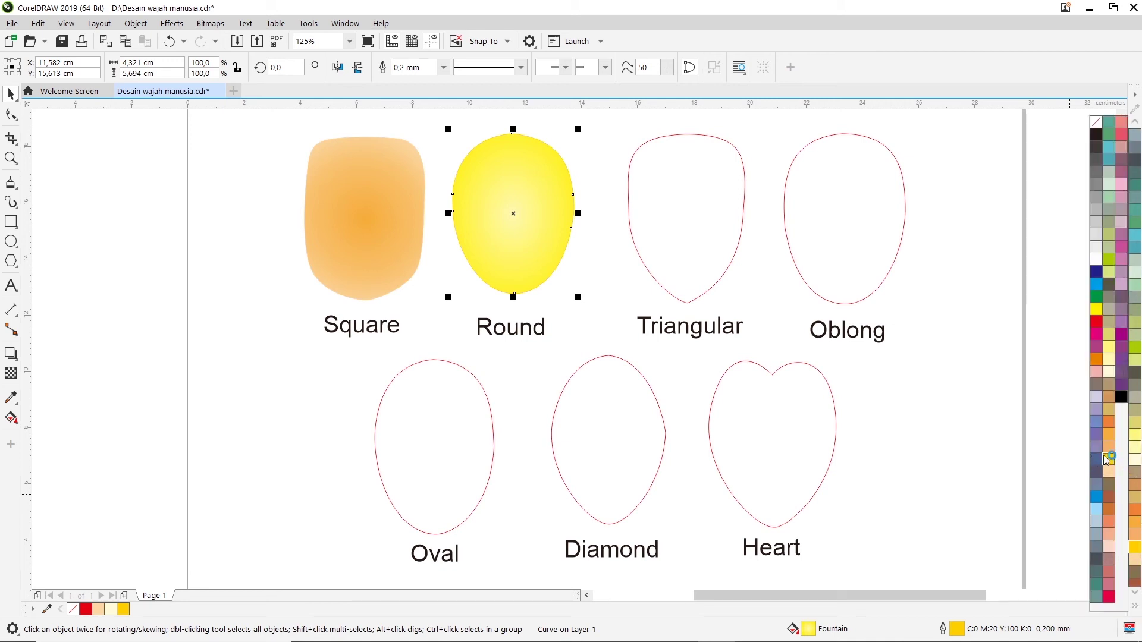
right_click(1096, 310)
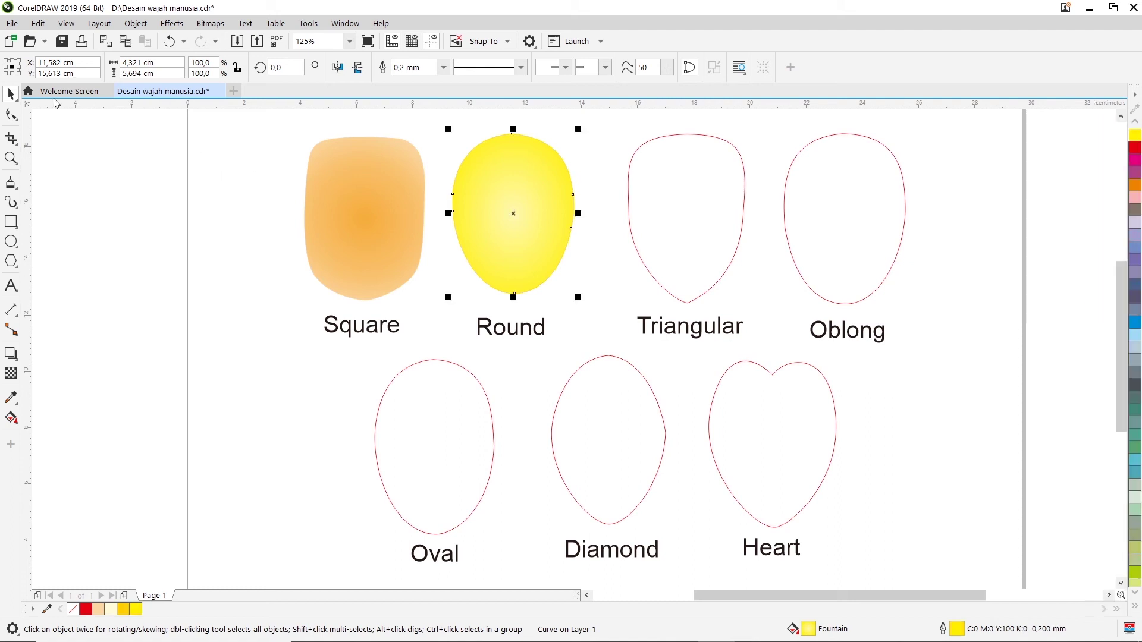
click(145, 169)
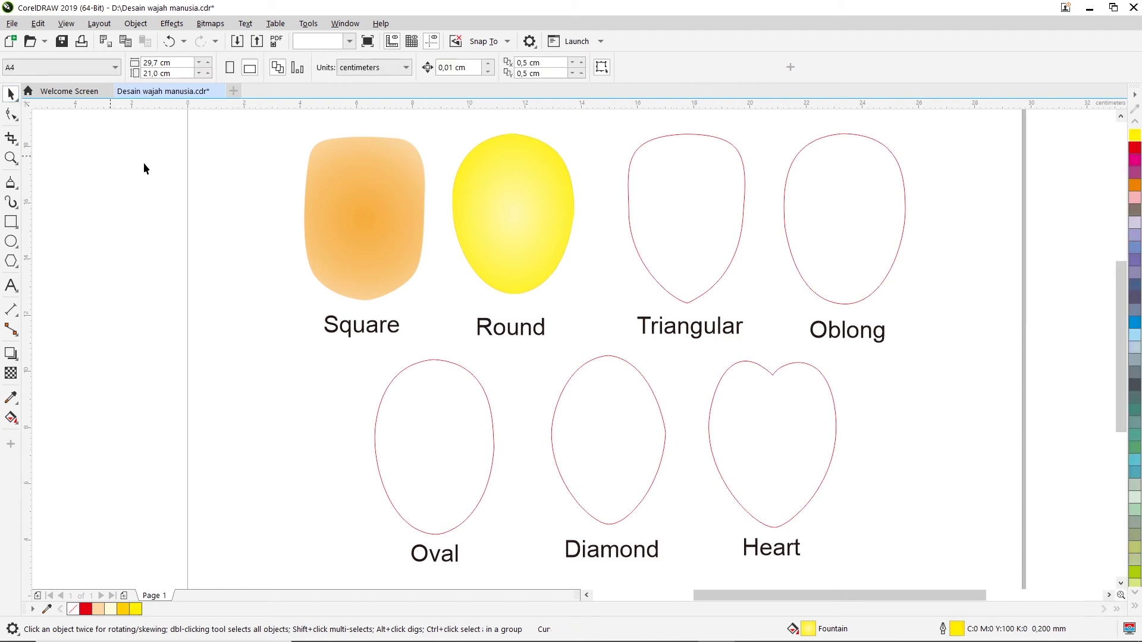
Fill the Triangular face with the orange palette colour C:0 M:60 Y:80 K:0.
click(719, 221)
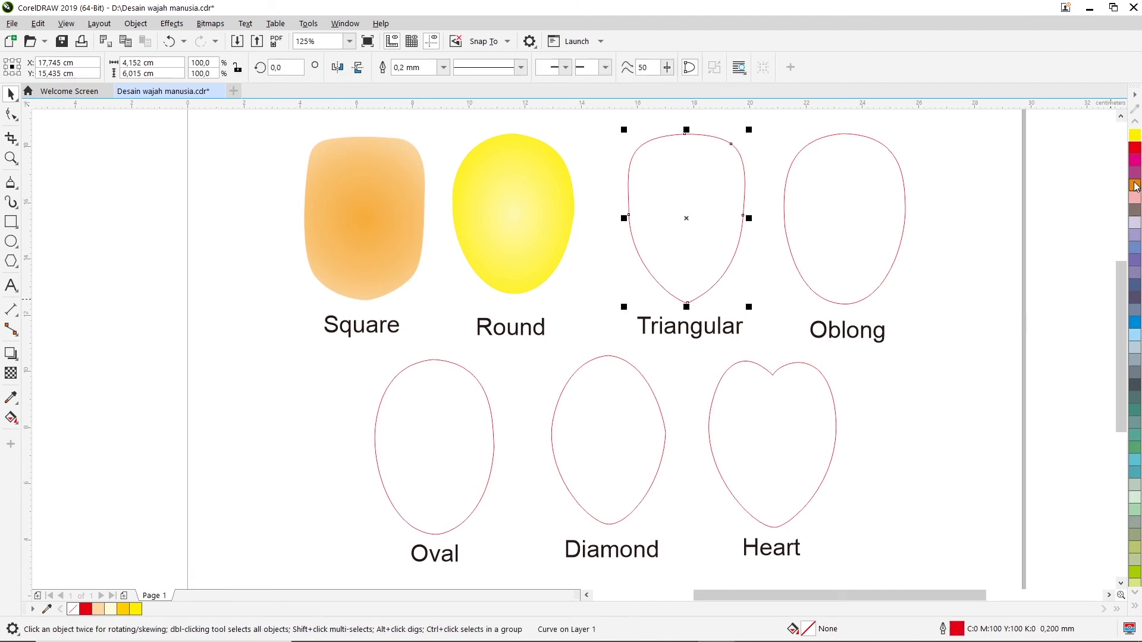
click(1136, 610)
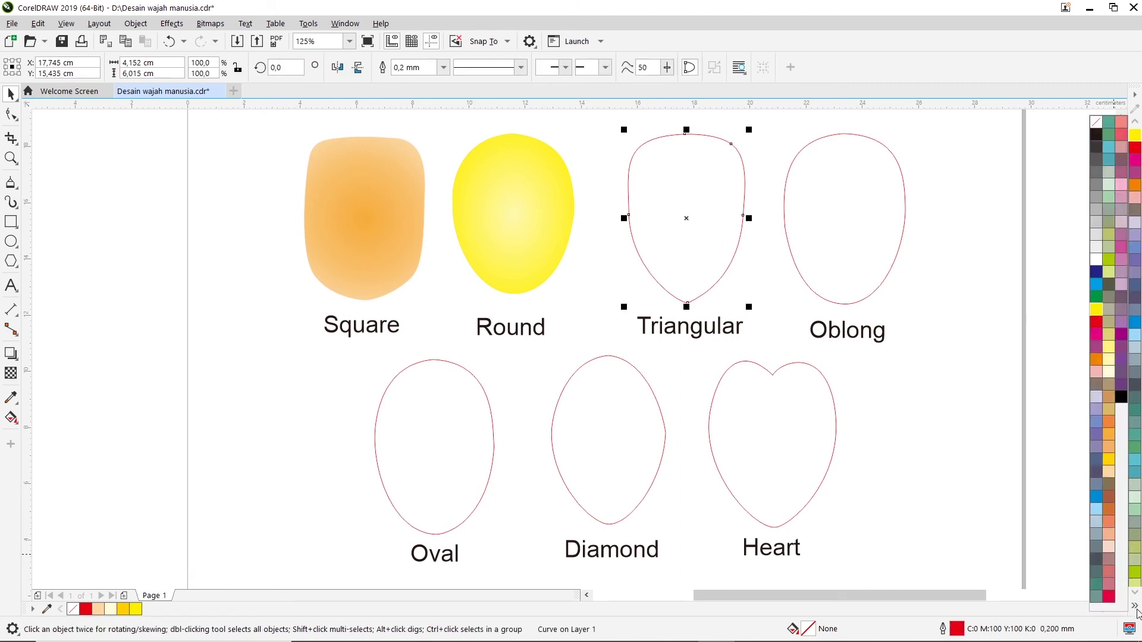
click(1108, 424)
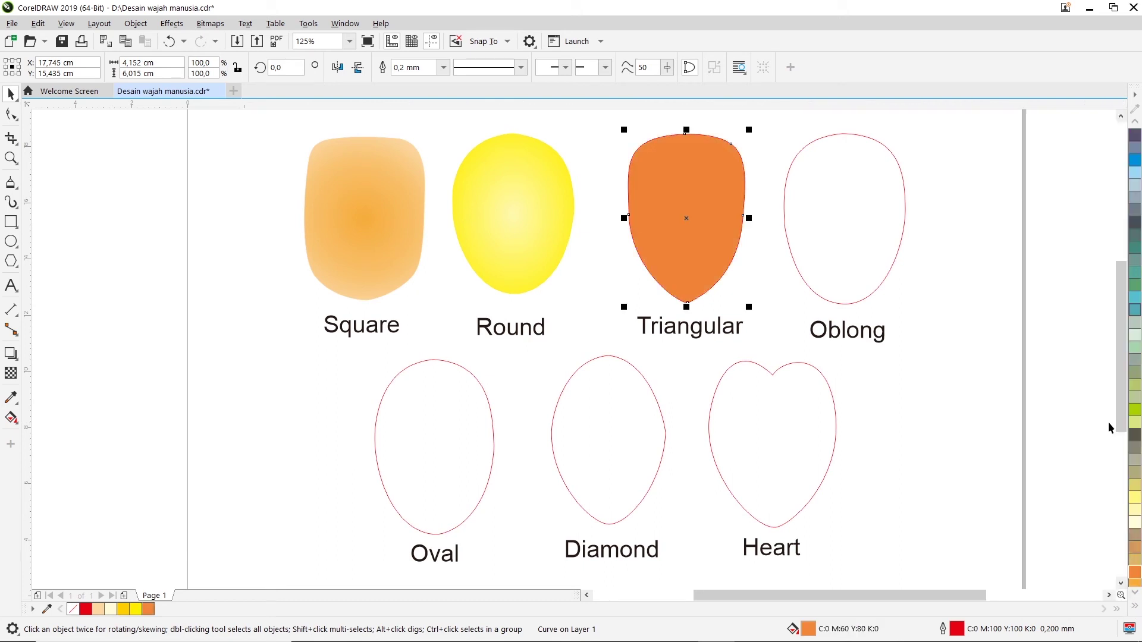
Apply a fountain fill to the Triangular face and try the rectangular and conical types.
click(11, 418)
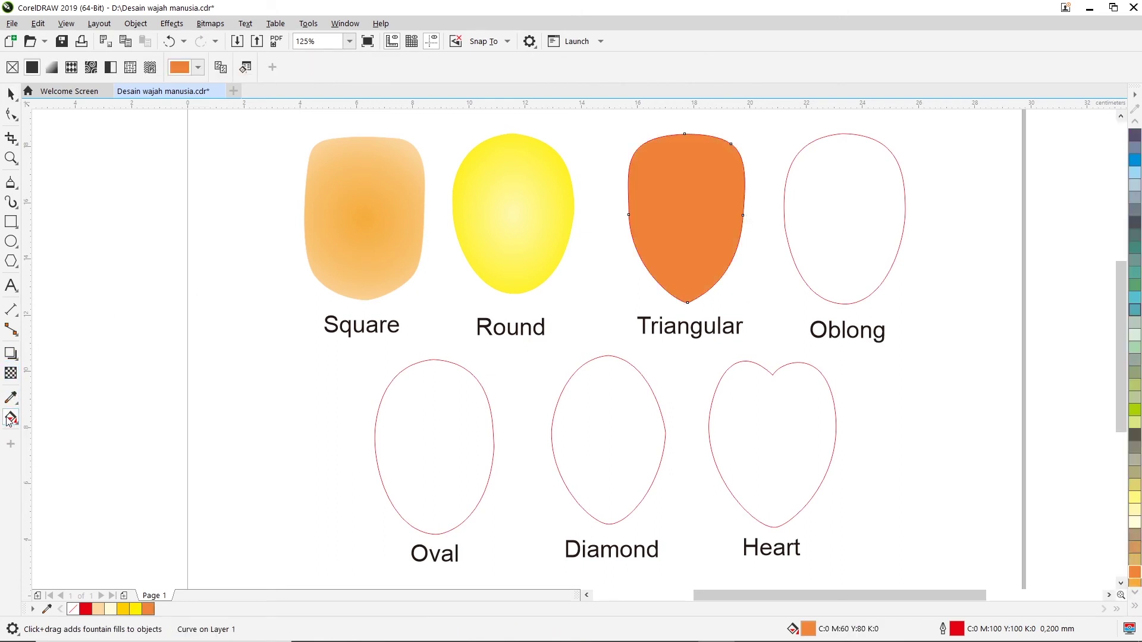
click(199, 69)
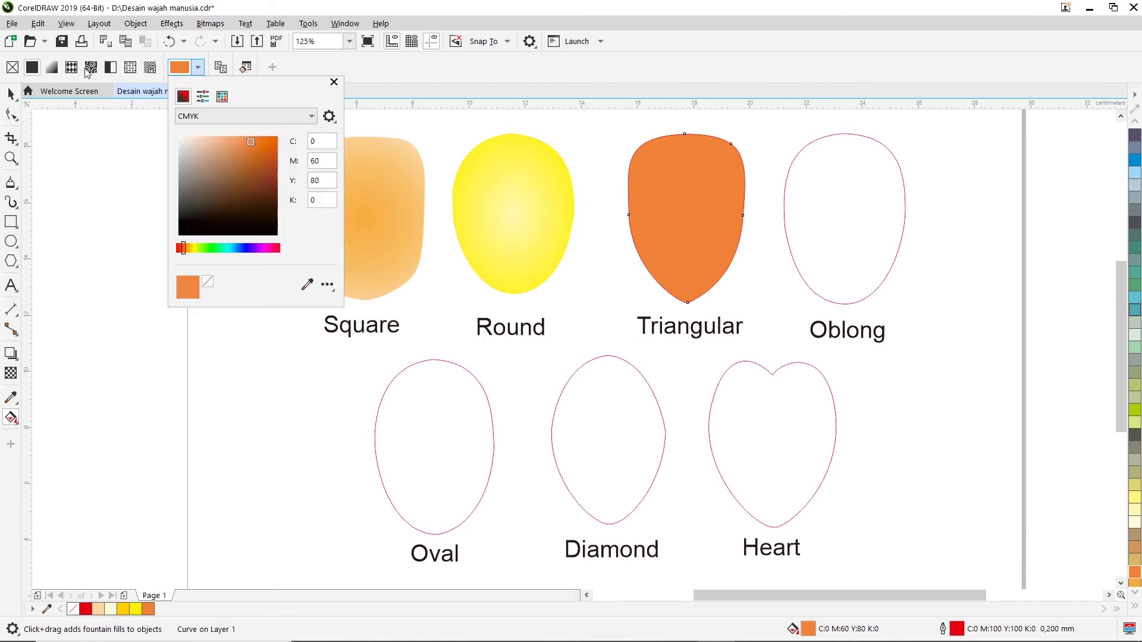
click(659, 152)
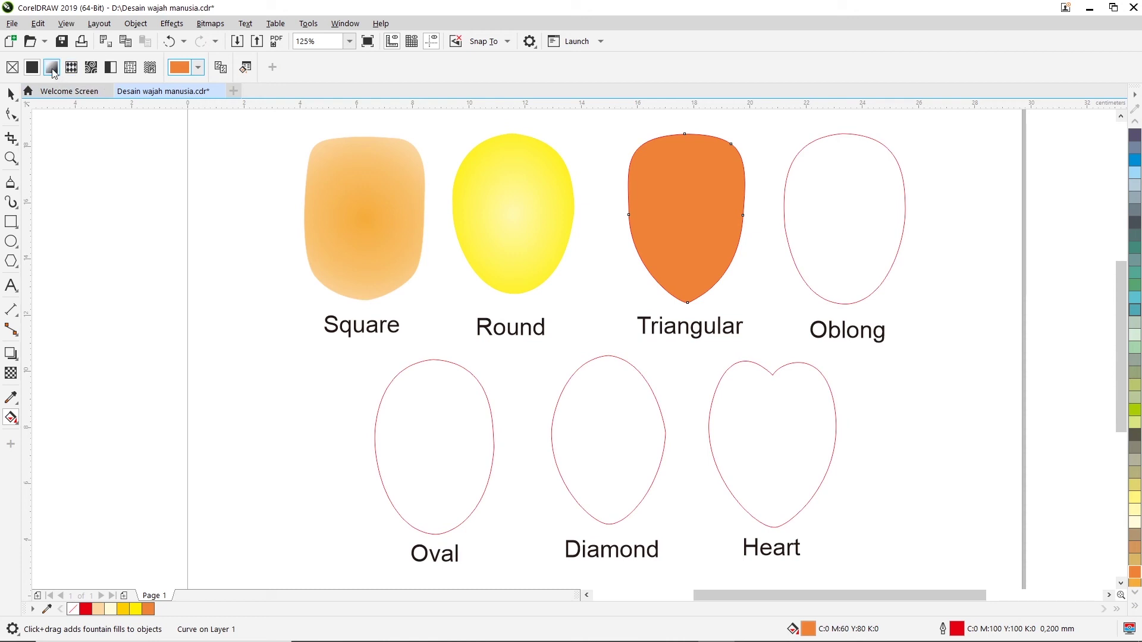
click(52, 68)
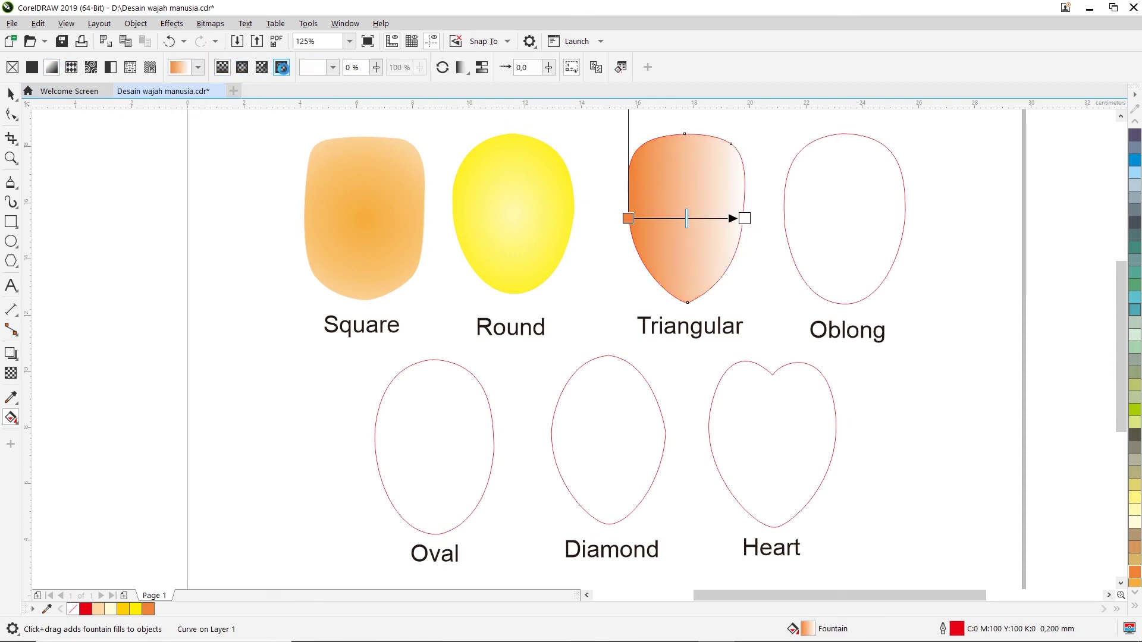
click(284, 72)
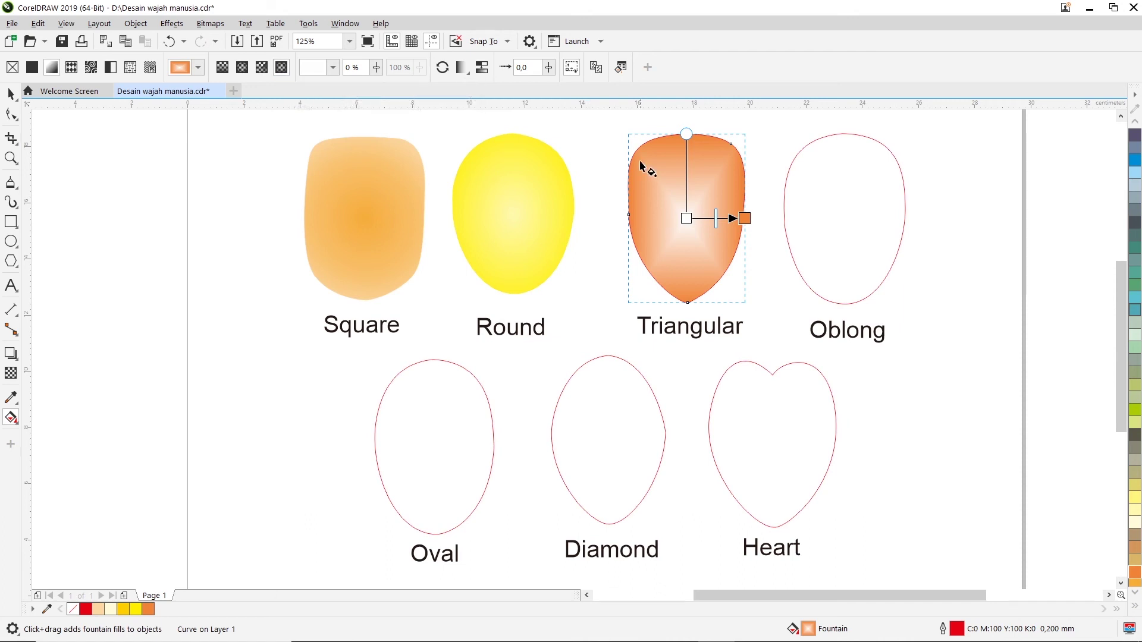
click(261, 68)
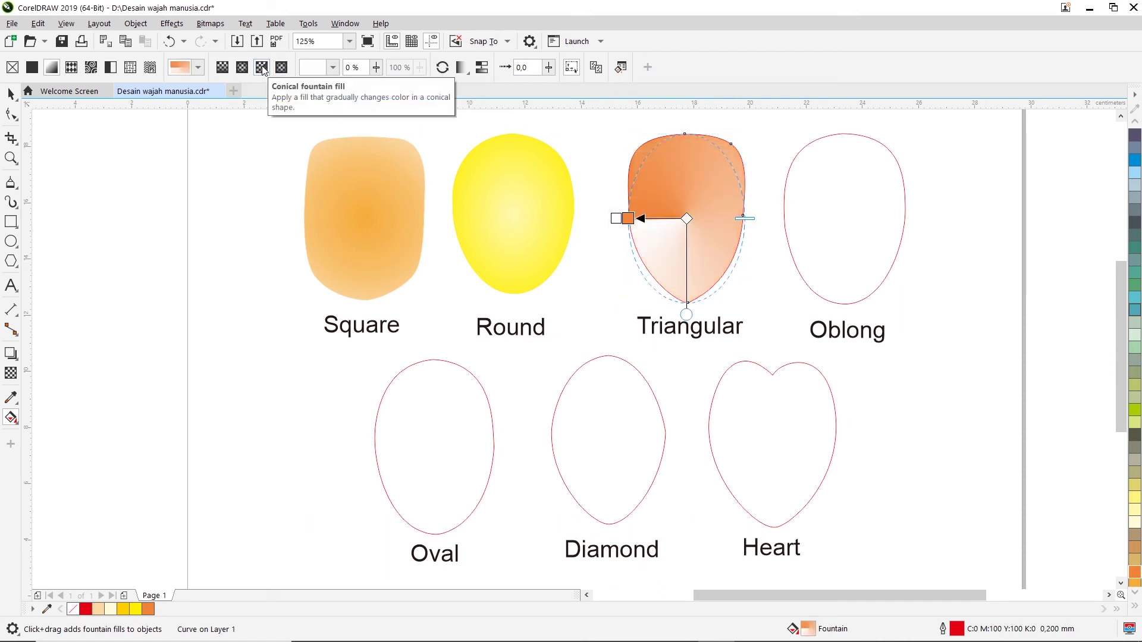
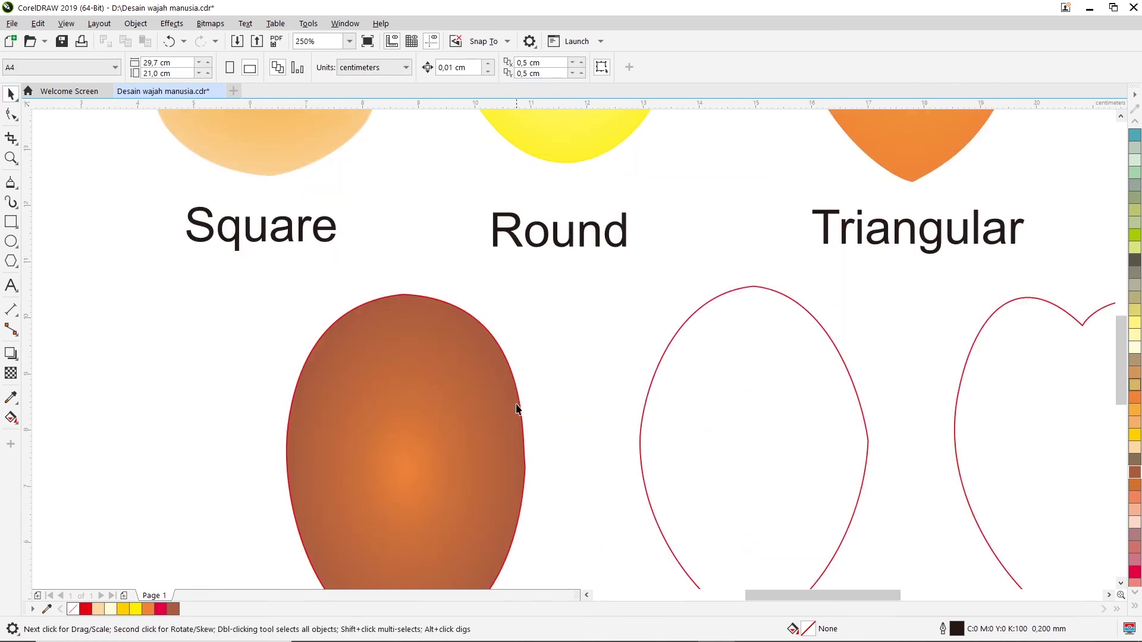
Set the Oval face's outline to Ruby Red C:0 M:60 Y:60 K:40.
click(419, 350)
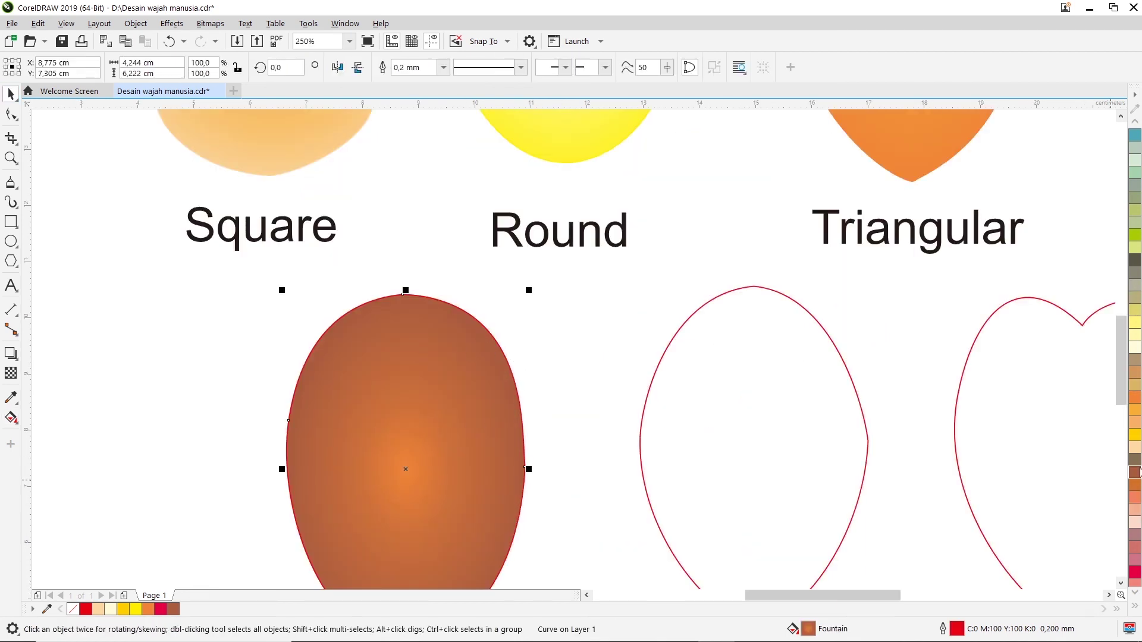
right_click(1137, 472)
scroll(1136, 474, down, 1)
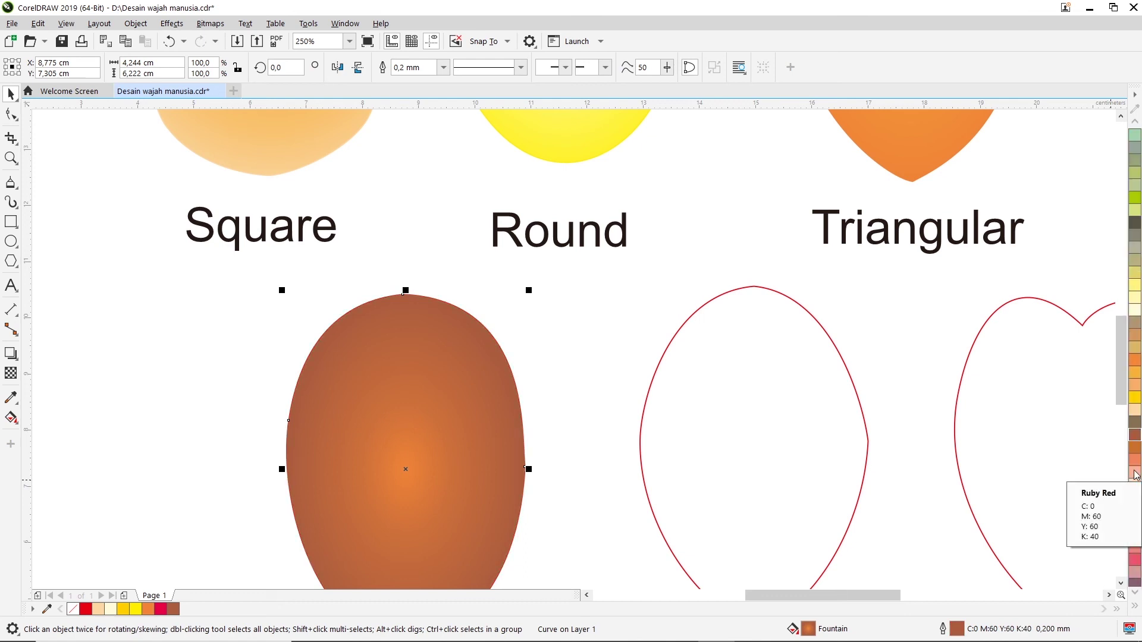
Fill the Diamond face with the dark teal palette colour C:60 M:0 Y:40 K:40.
scroll(792, 473, down, 2)
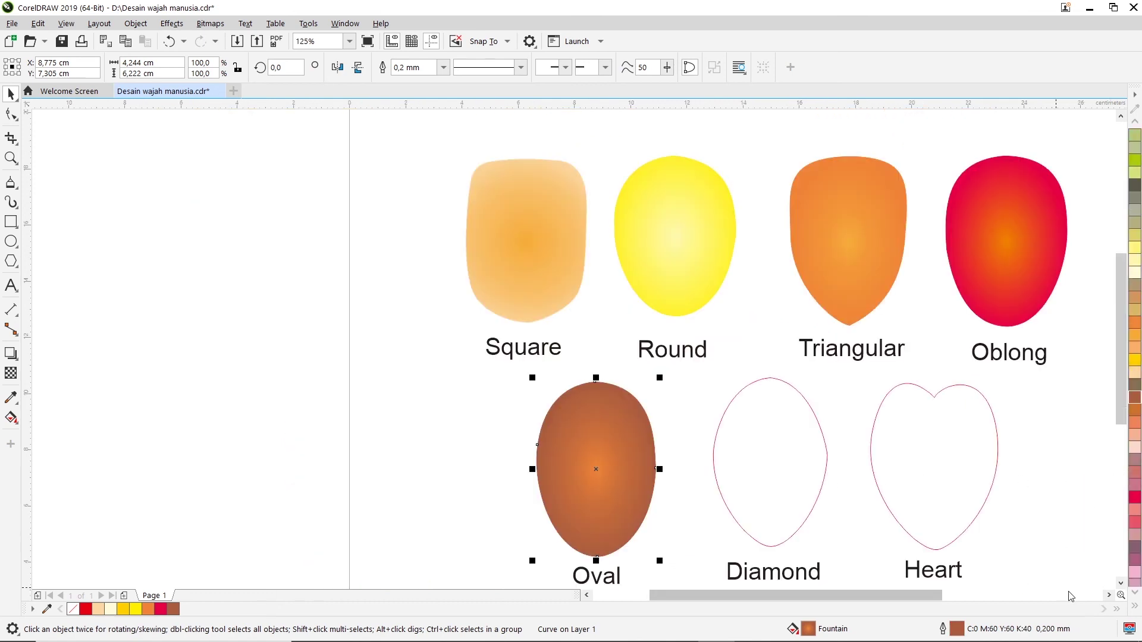
click(1121, 583)
click(1109, 595)
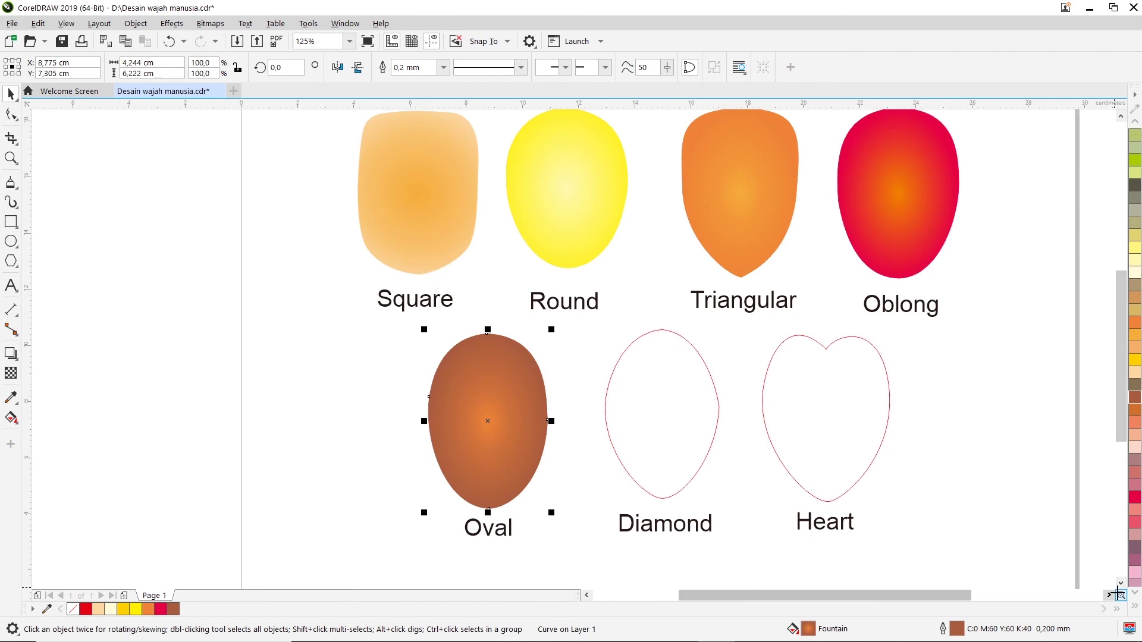
click(1121, 584)
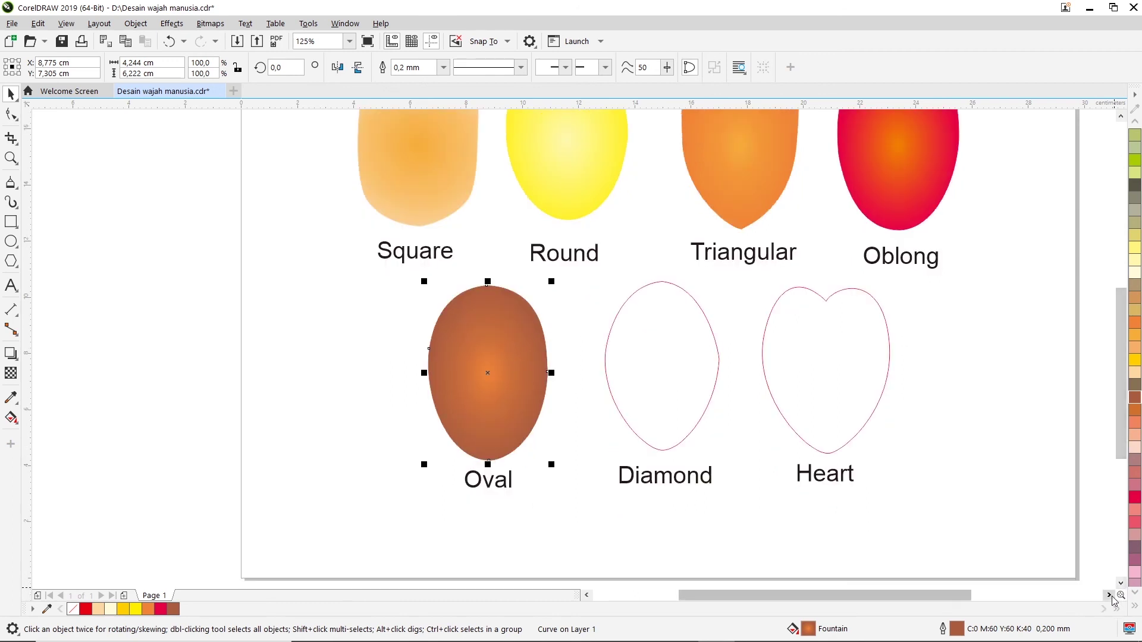
click(1110, 596)
click(1110, 595)
click(1121, 118)
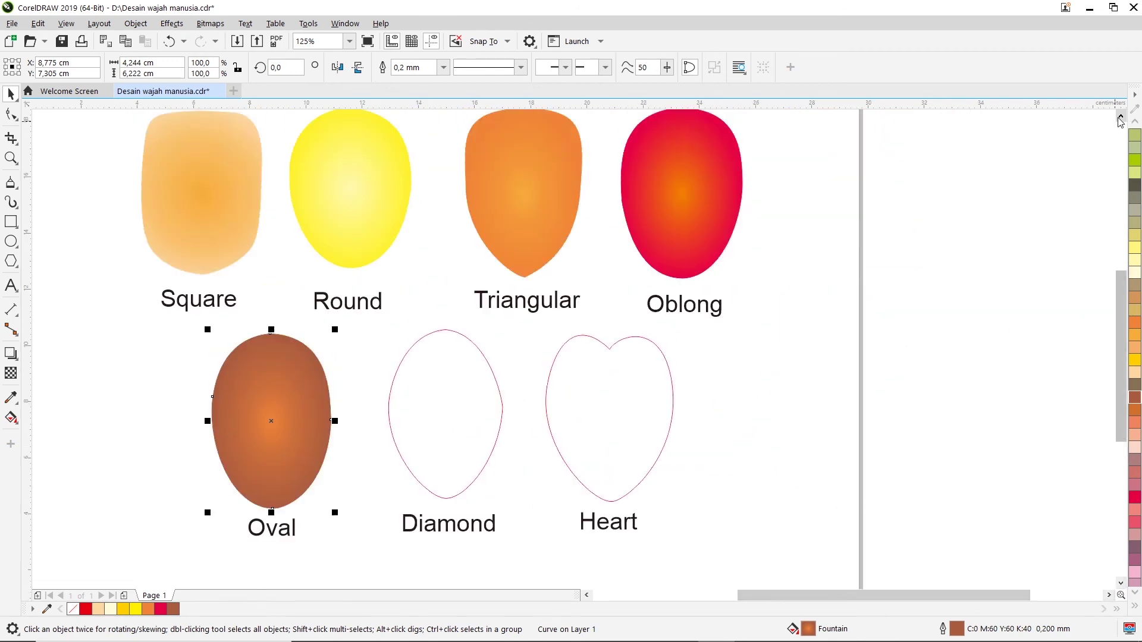
click(445, 428)
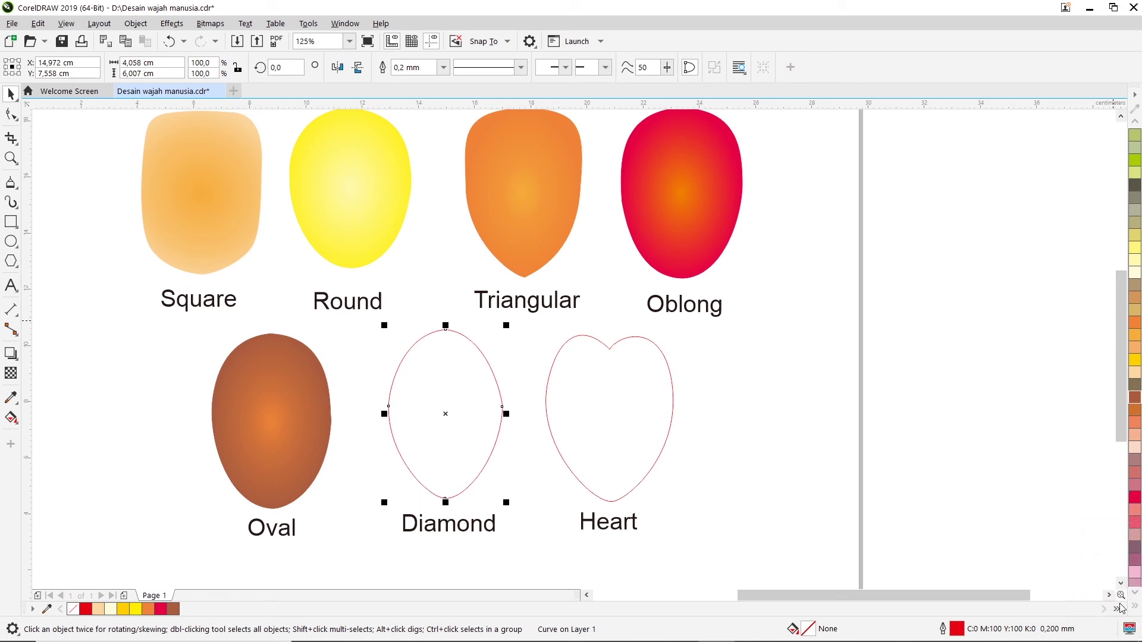
click(1135, 607)
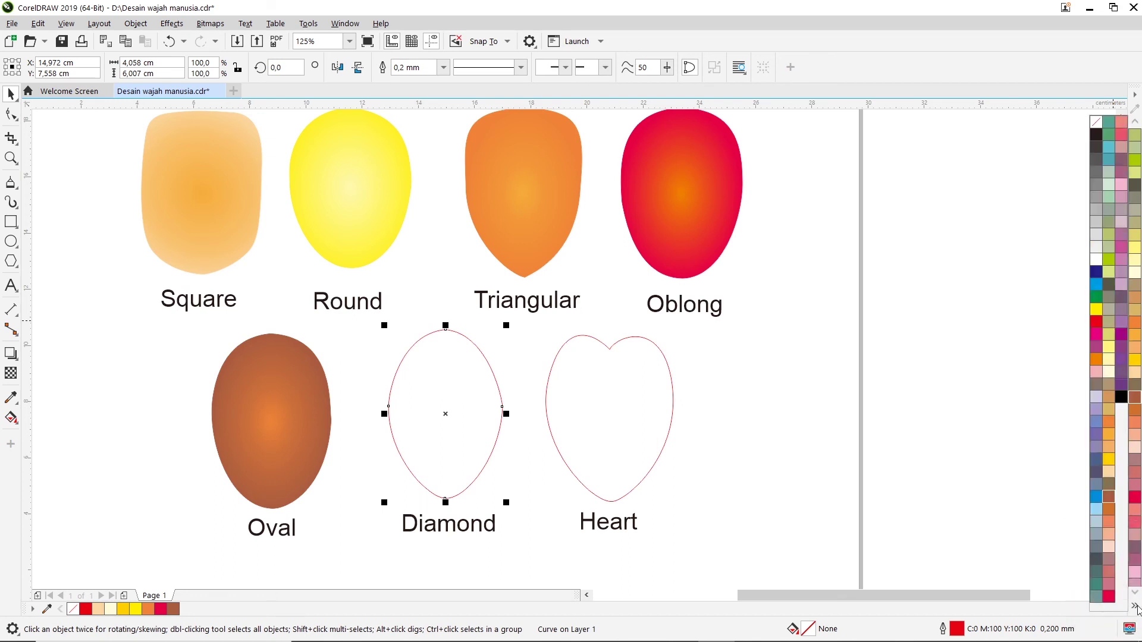
click(1098, 591)
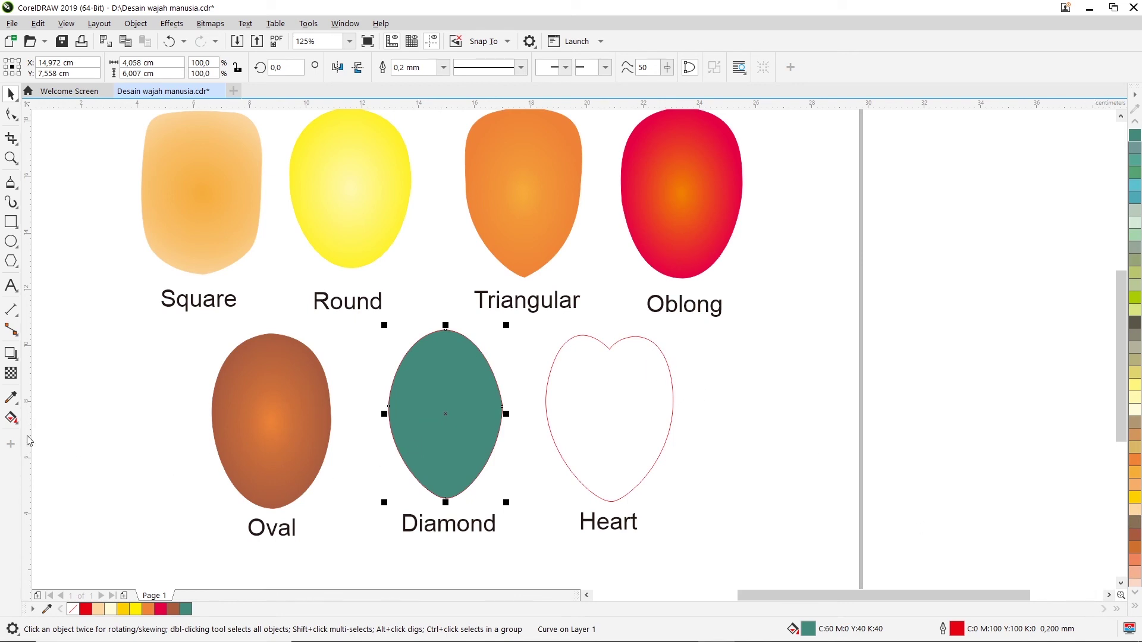
Convert the Diamond face's solid fill to an elliptical fountain fill.
click(12, 416)
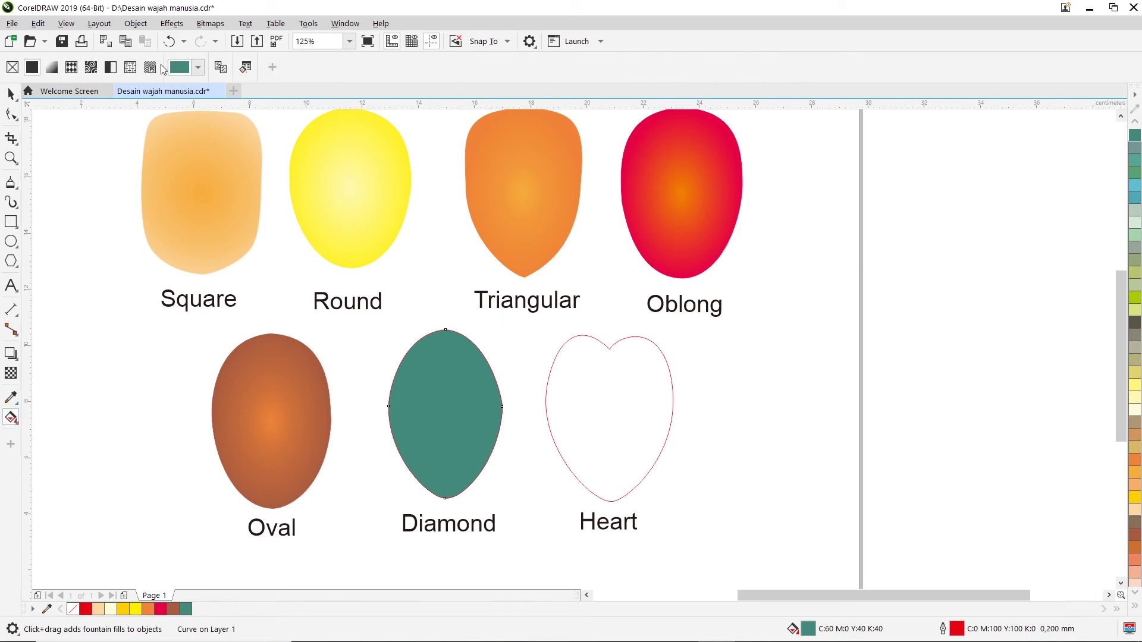
click(53, 67)
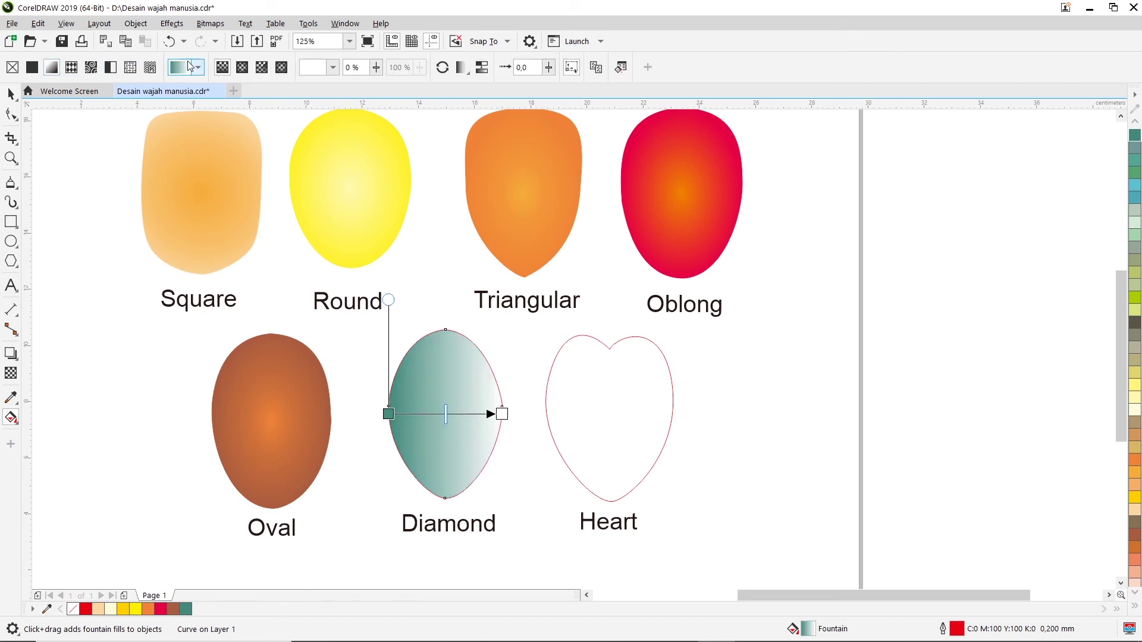
click(242, 67)
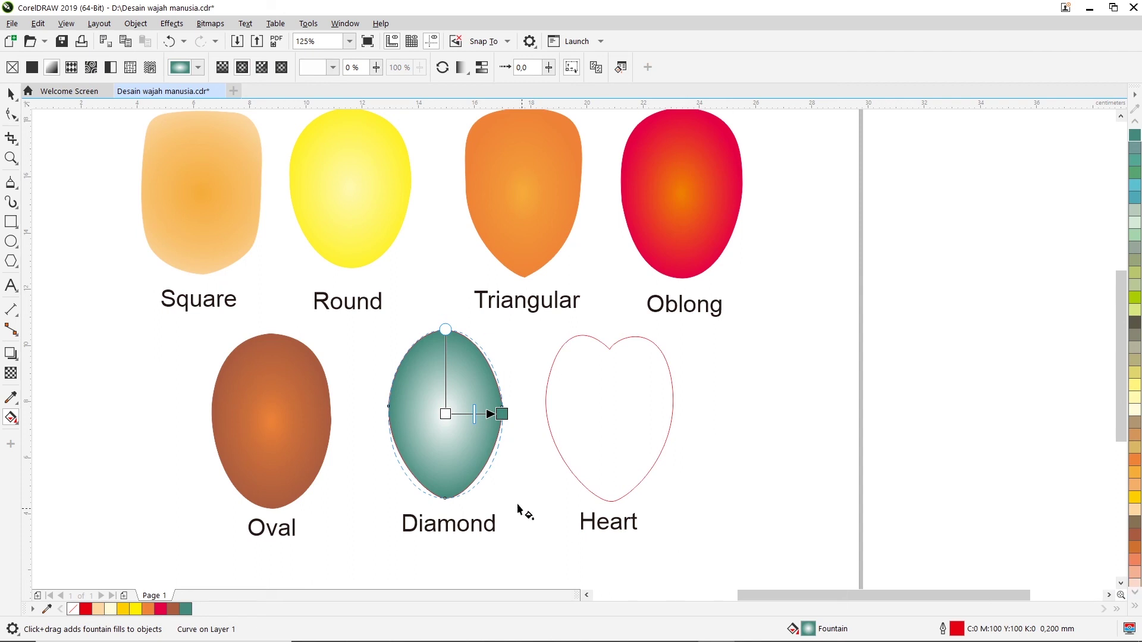
Set the centre node of the Diamond face's fountain fill to bright yellow-green from the CMYK Palette.
click(445, 414)
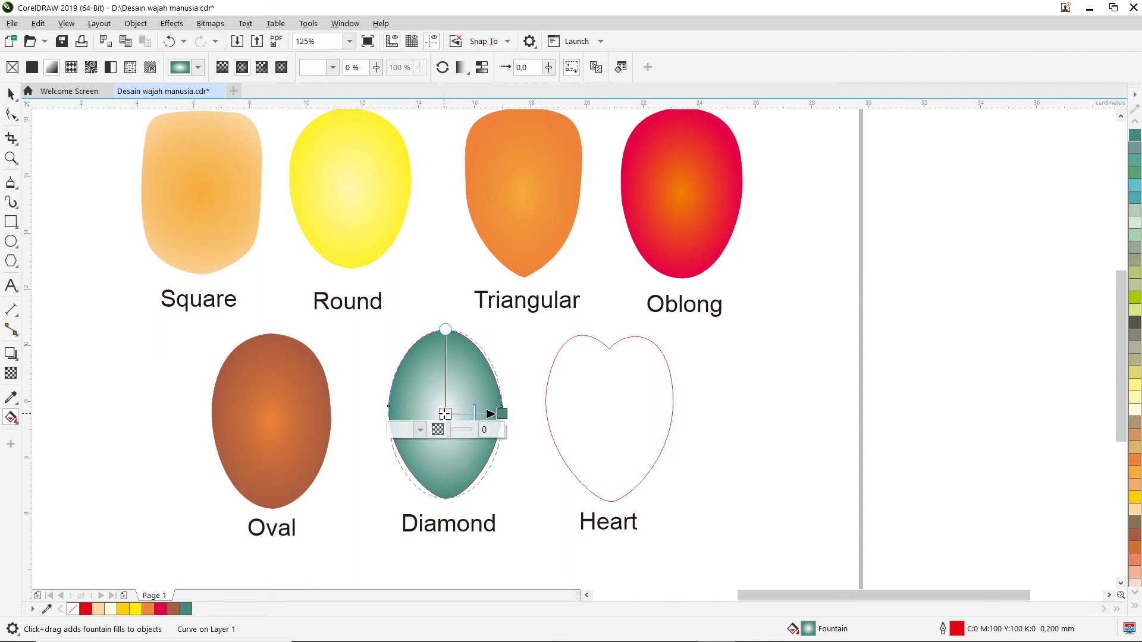
click(420, 432)
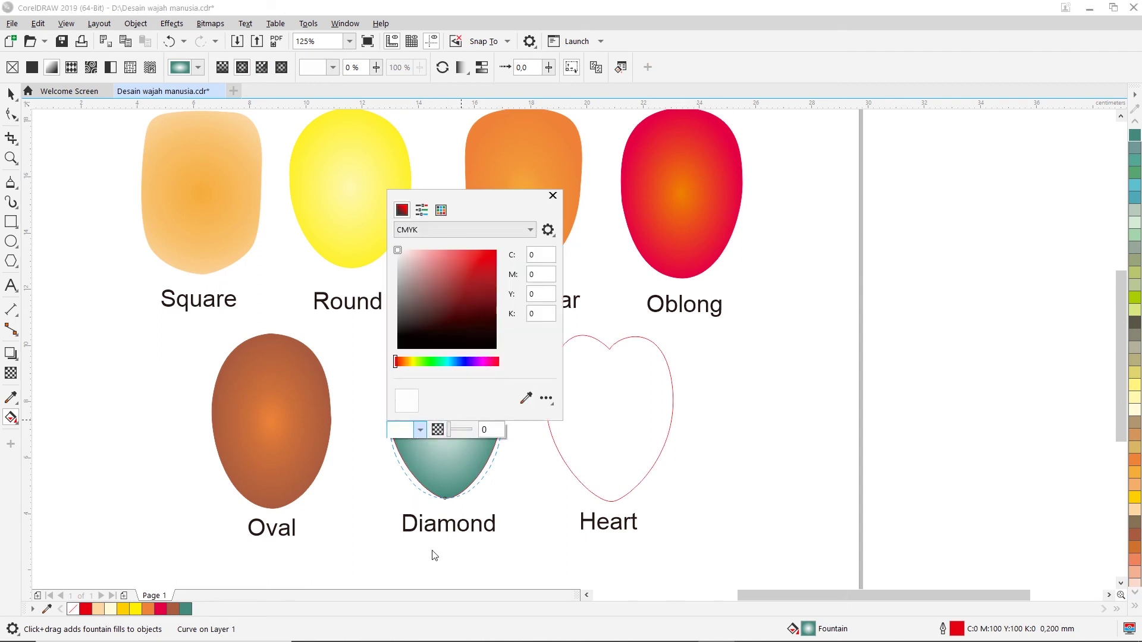
click(440, 210)
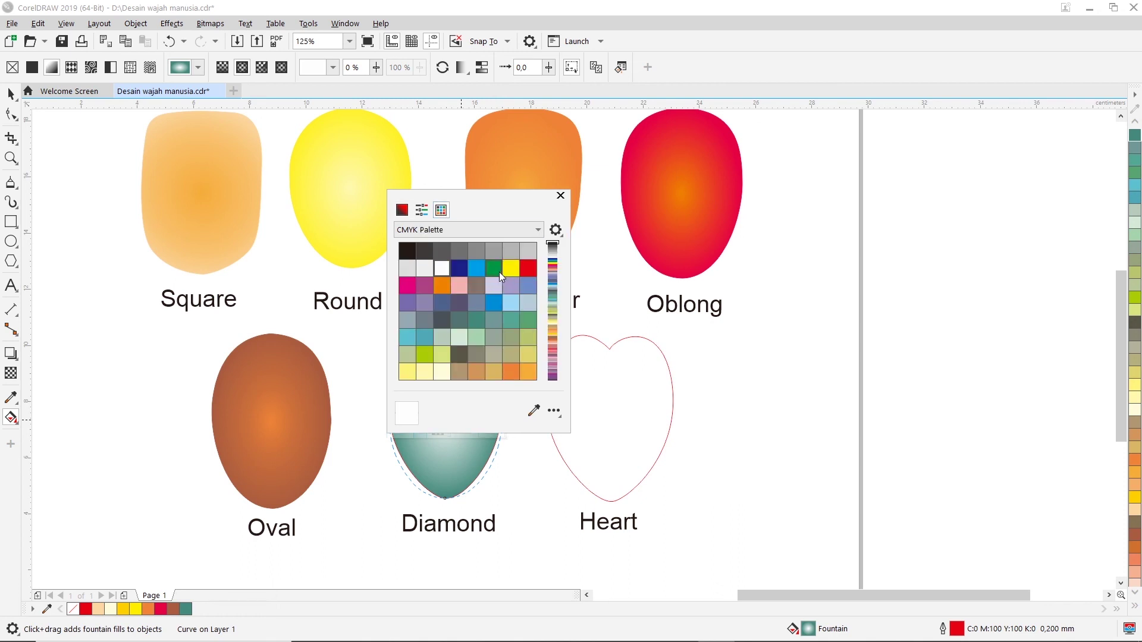
click(424, 354)
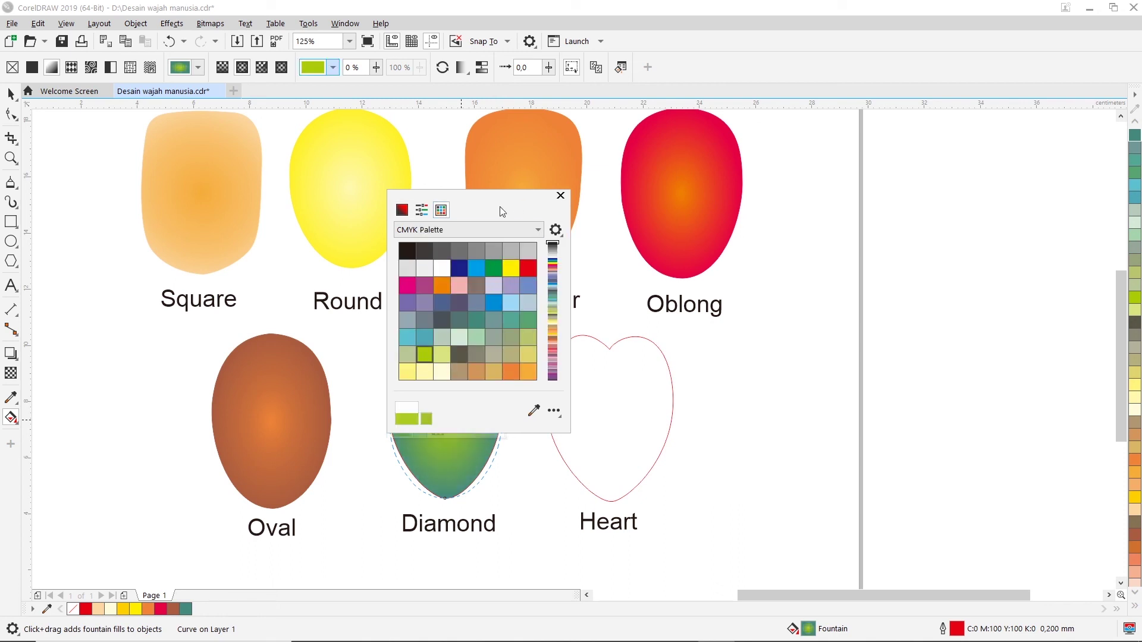
click(560, 195)
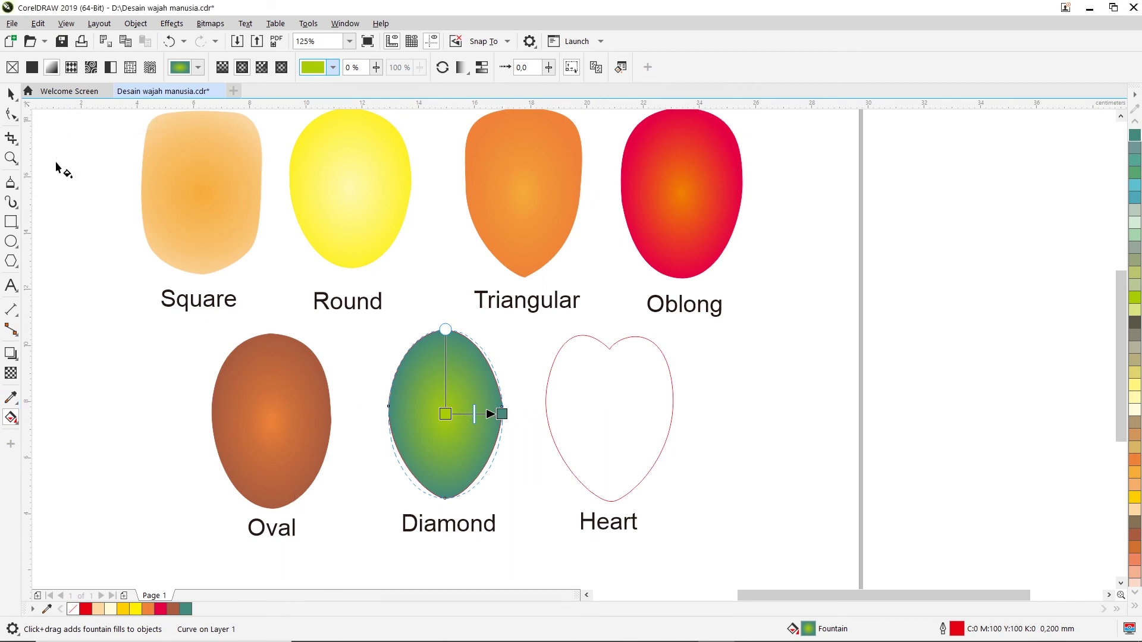
Recolour the Diamond face's outline with the teal C:60 M:0 Y:40 K:40 and deselect the face.
click(10, 94)
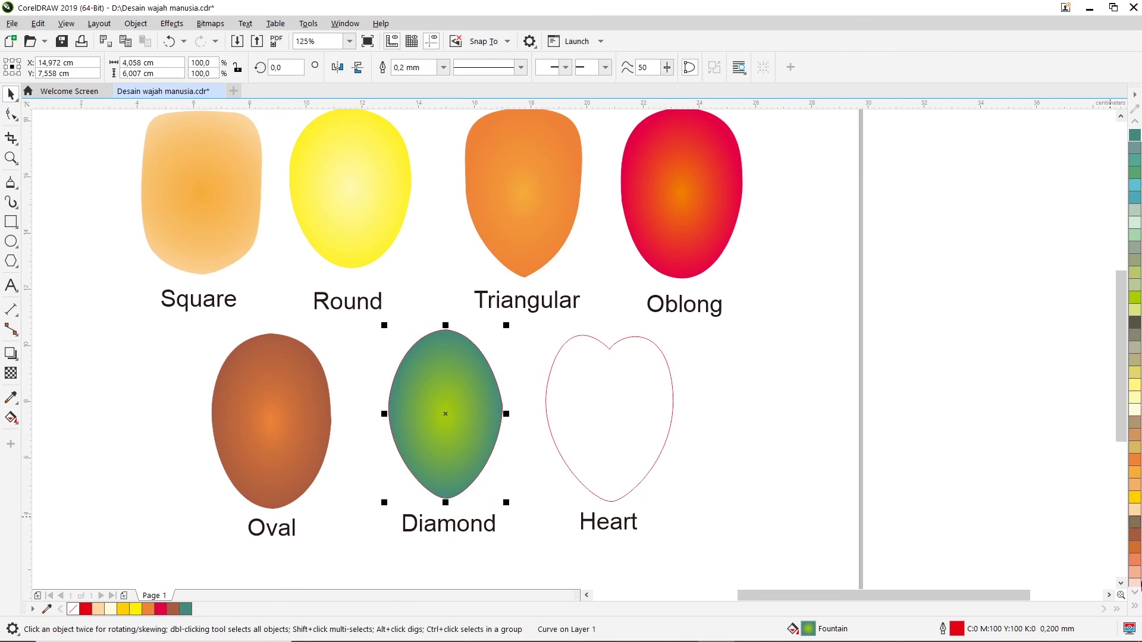
right_click(1137, 138)
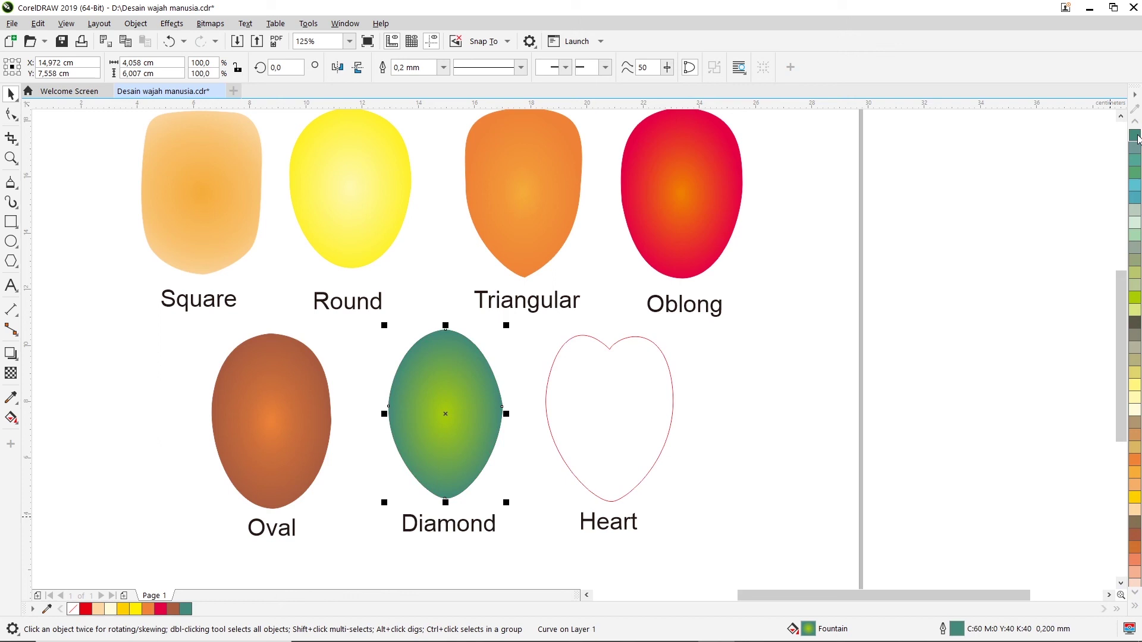
click(844, 389)
Fill the Heart face with the red palette colour C:0 M:100 Y:100 K:0.
click(600, 405)
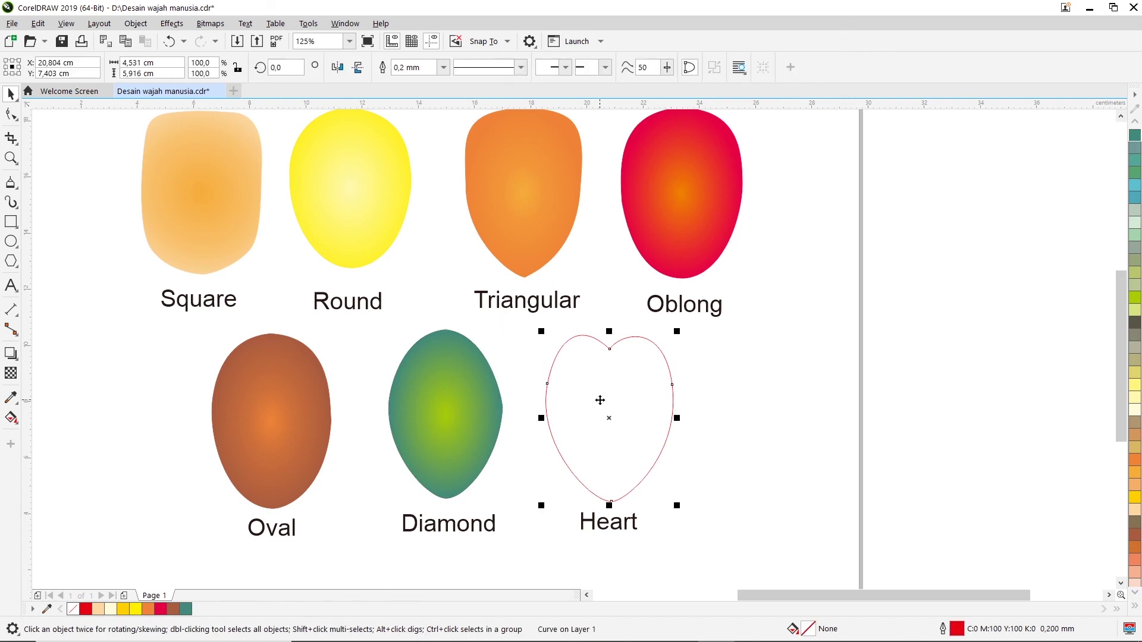
click(1137, 608)
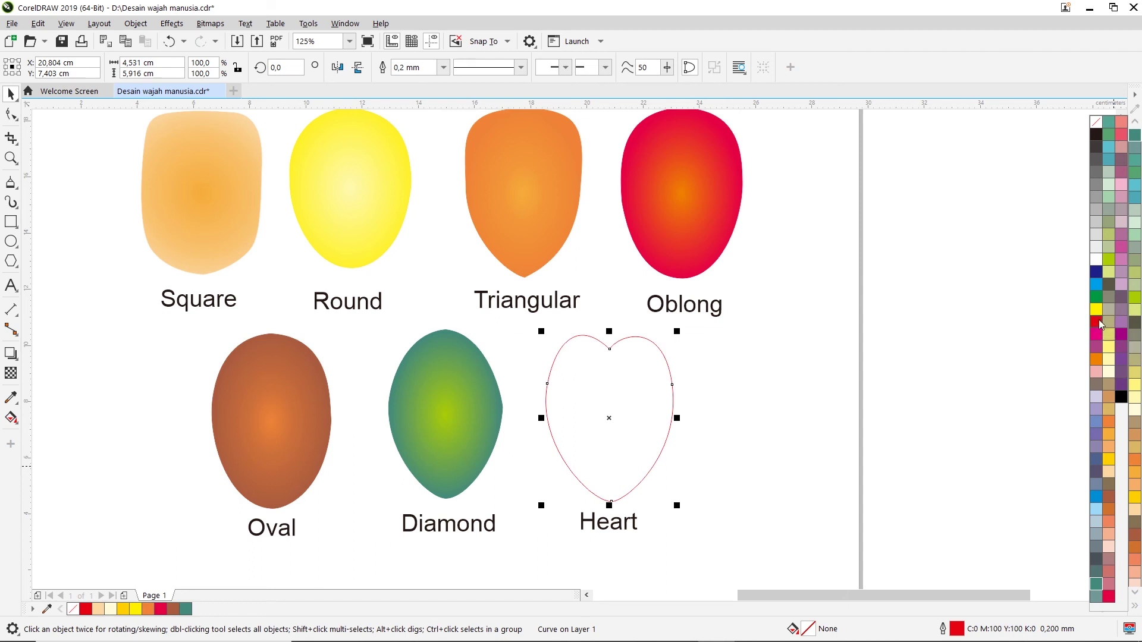
click(1097, 321)
click(729, 398)
click(655, 400)
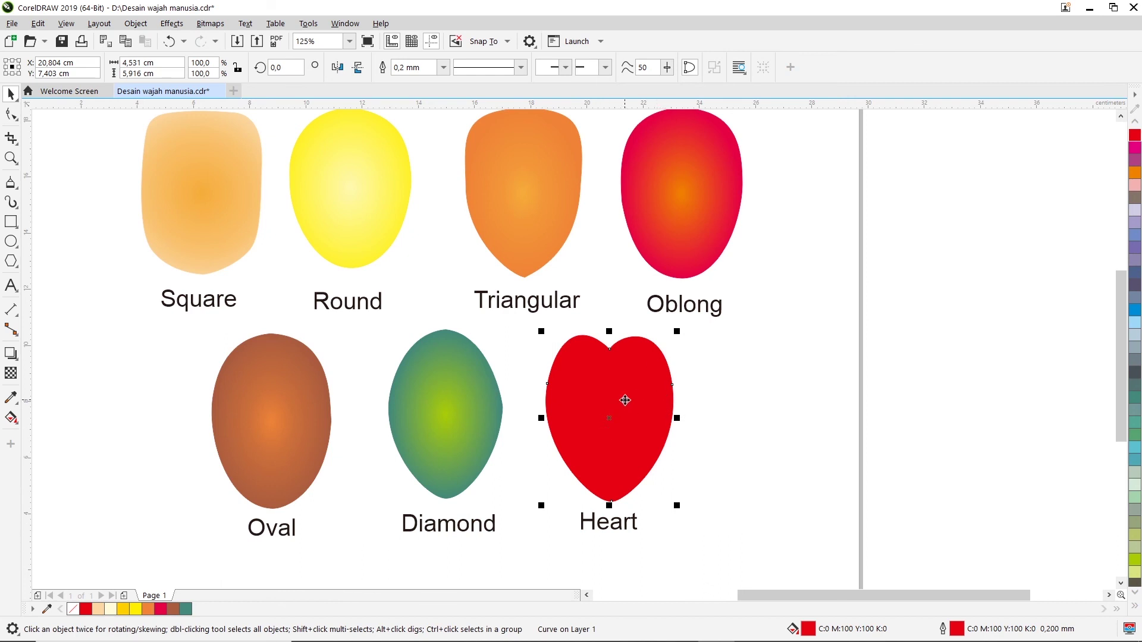
click(626, 377)
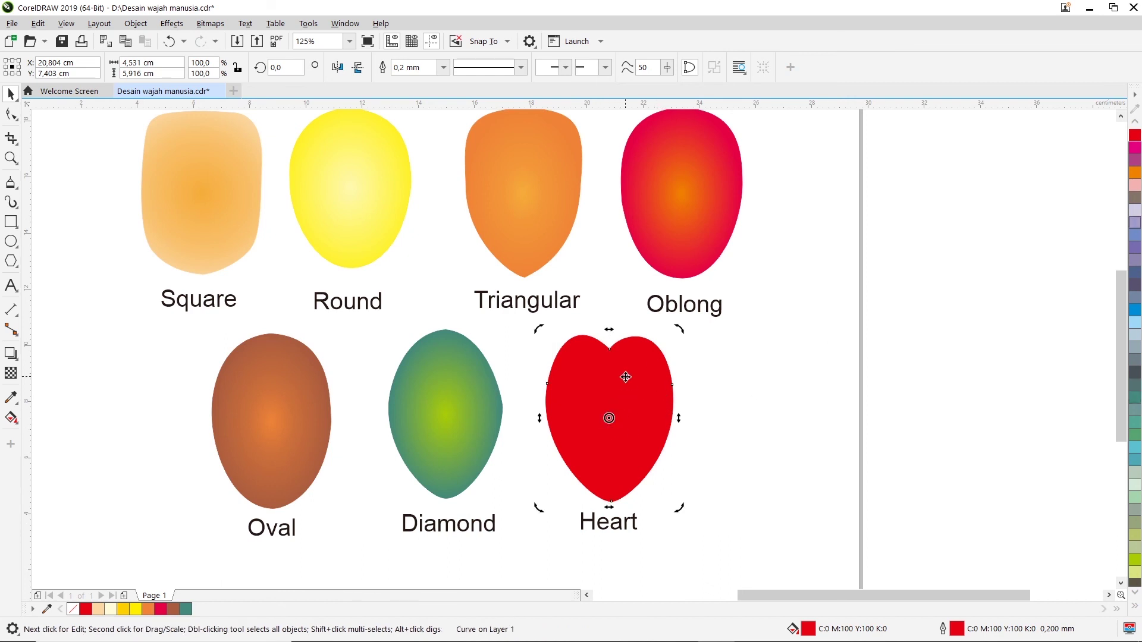
Convert the Heart face's solid red fill to an elliptical fountain fill.
click(10, 418)
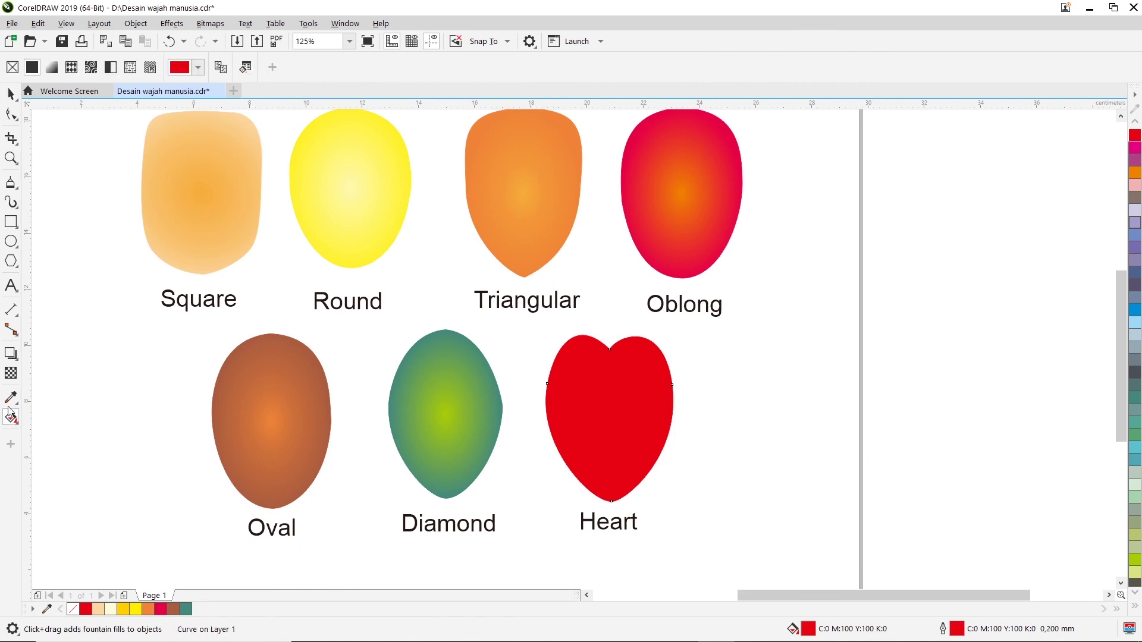
click(53, 68)
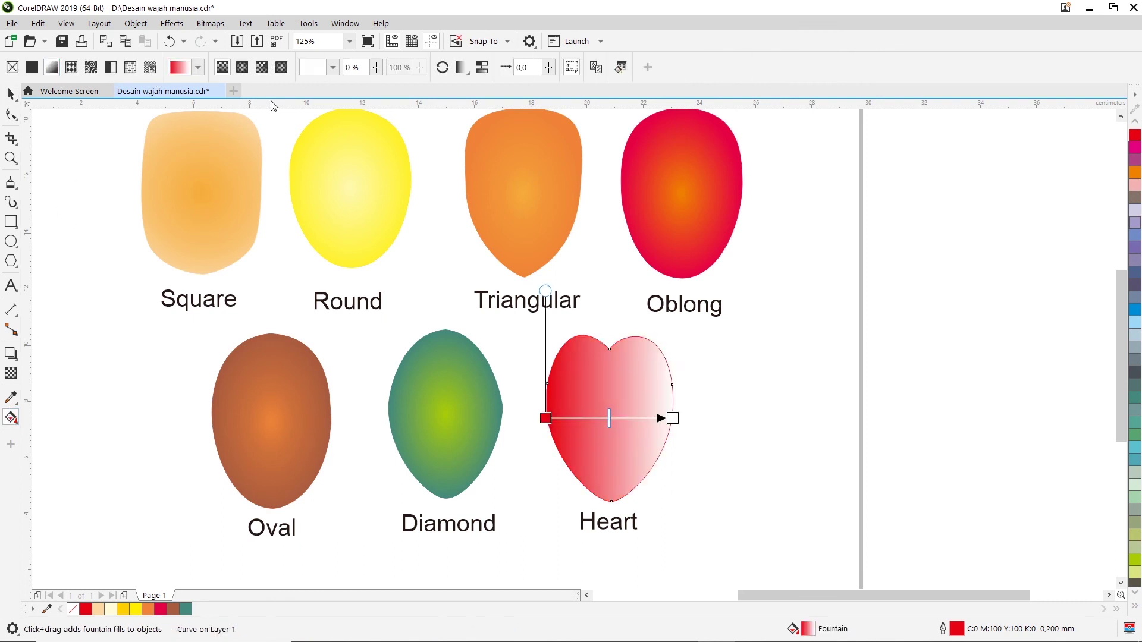
click(242, 67)
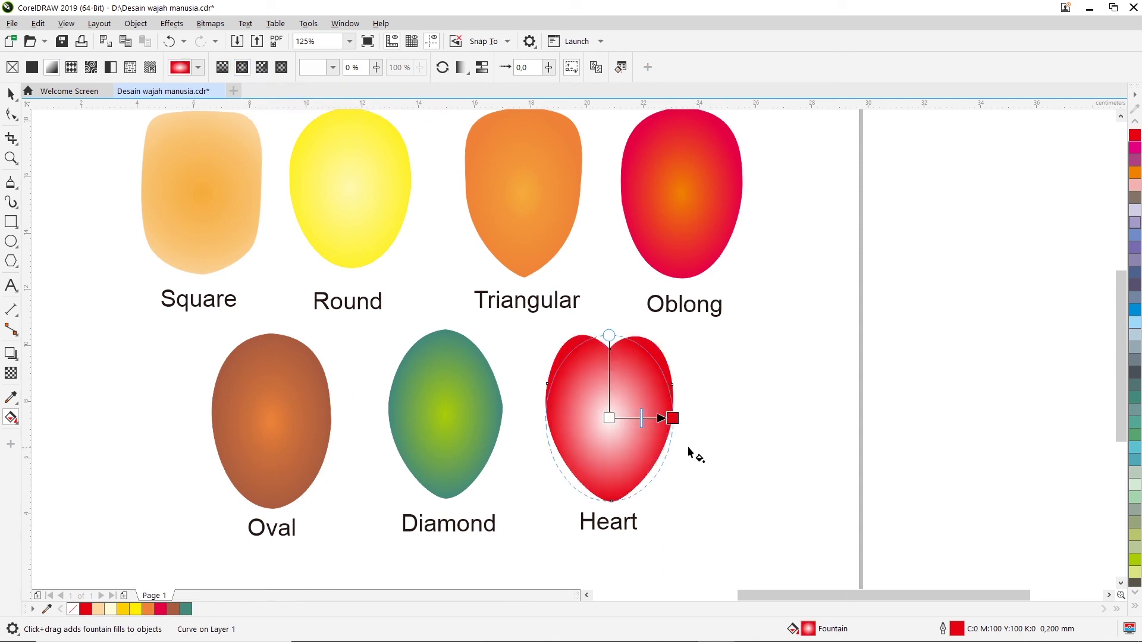
Set the centre node of the Heart face's fountain fill to orange from the CMYK Palette, trying yellow along the way.
click(607, 418)
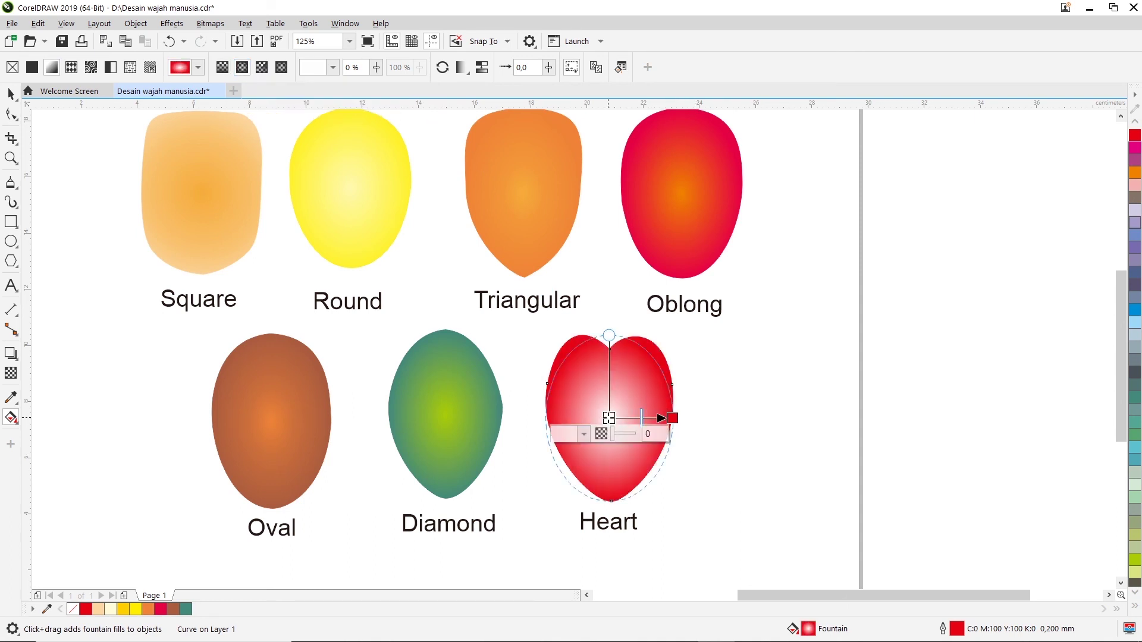
click(584, 434)
click(605, 214)
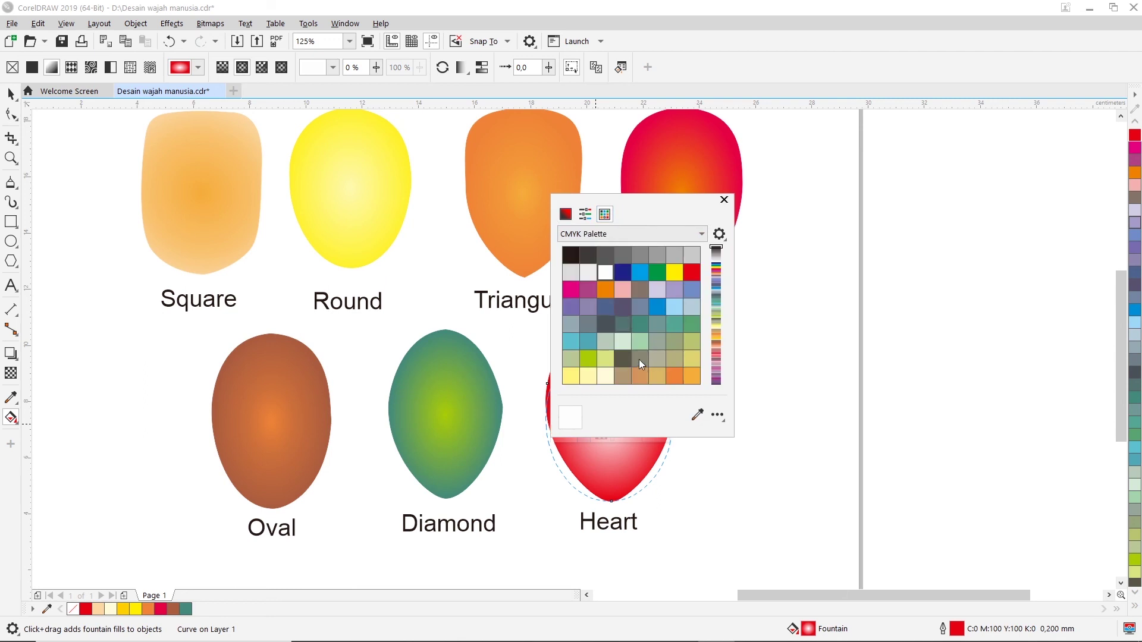
click(605, 289)
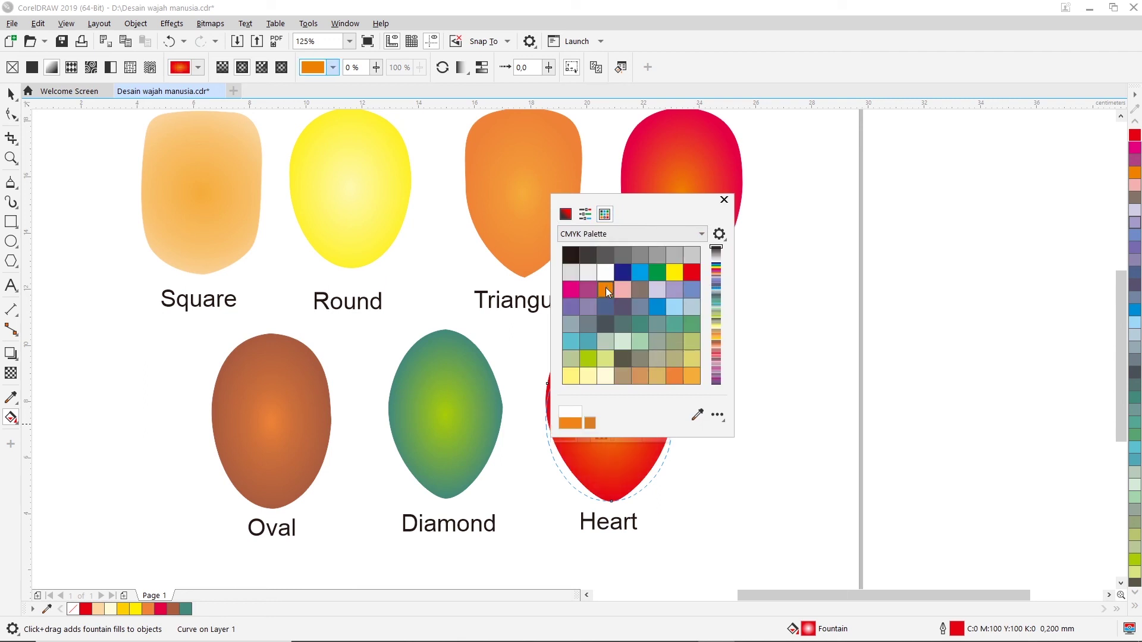
click(679, 276)
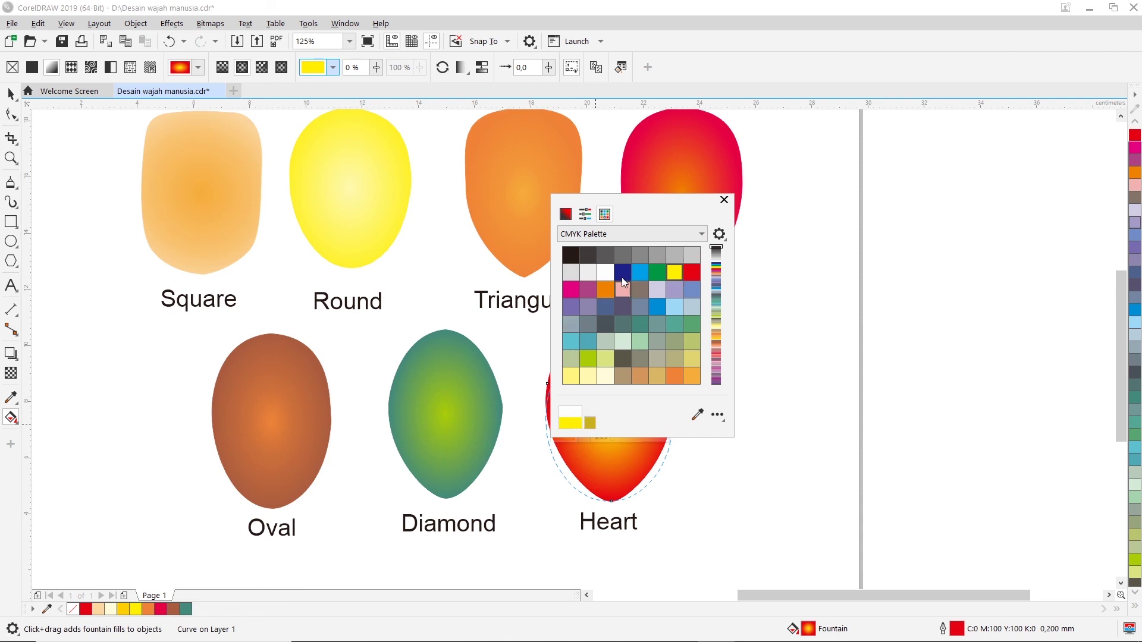
click(608, 288)
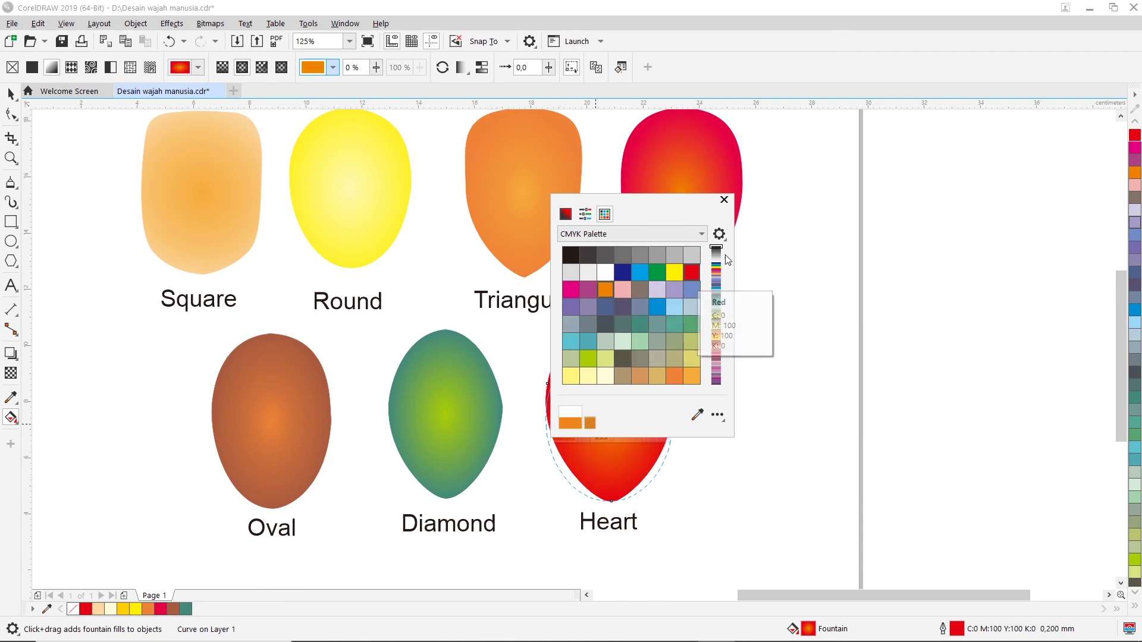
click(723, 200)
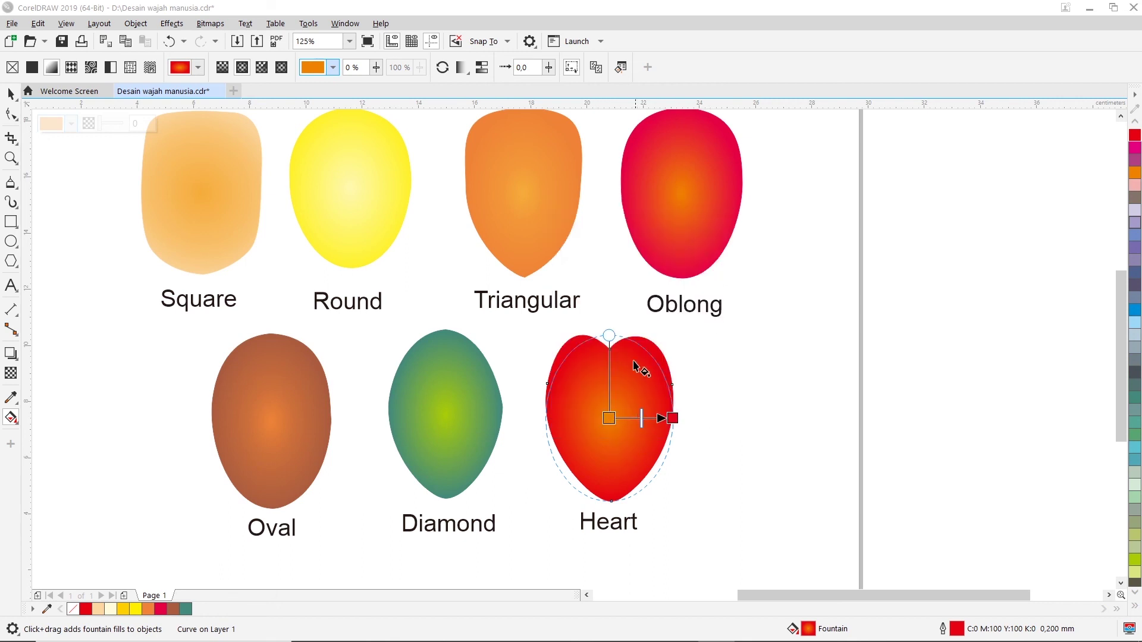
Adjust the extent of the Heart face's fountain fill so the orange centre spreads closer to the red edge, and check the whole page.
mouse_move(610, 336)
mouse_down()
mouse_move(609, 303)
mouse_move(610, 349)
mouse_up()
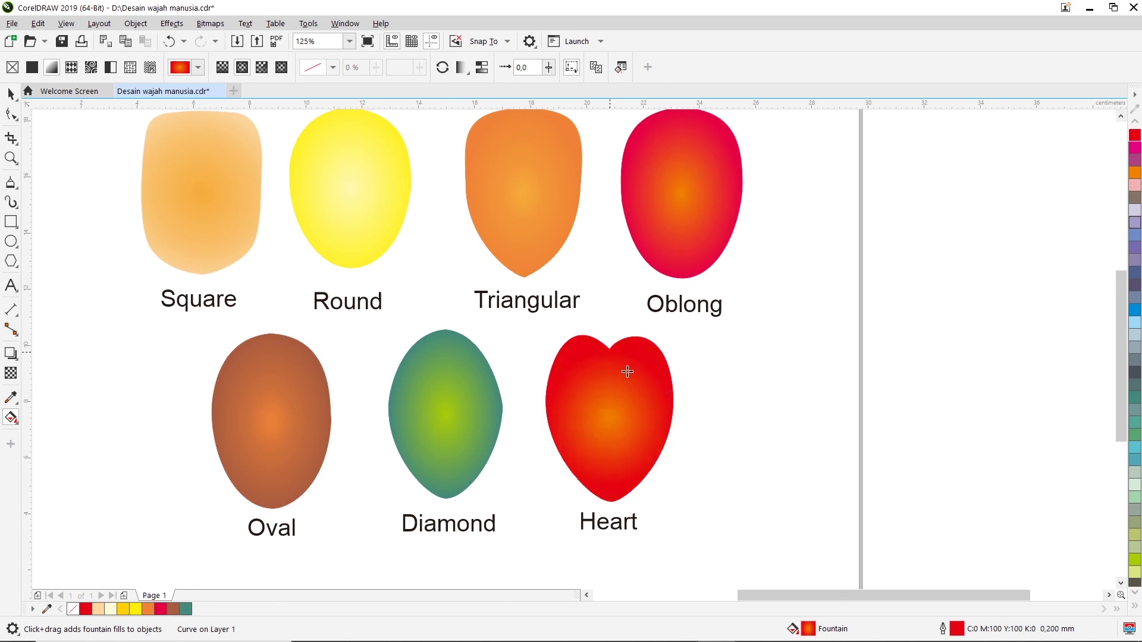
mouse_move(675, 418)
mouse_down()
mouse_move(701, 417)
mouse_move(664, 416)
mouse_up()
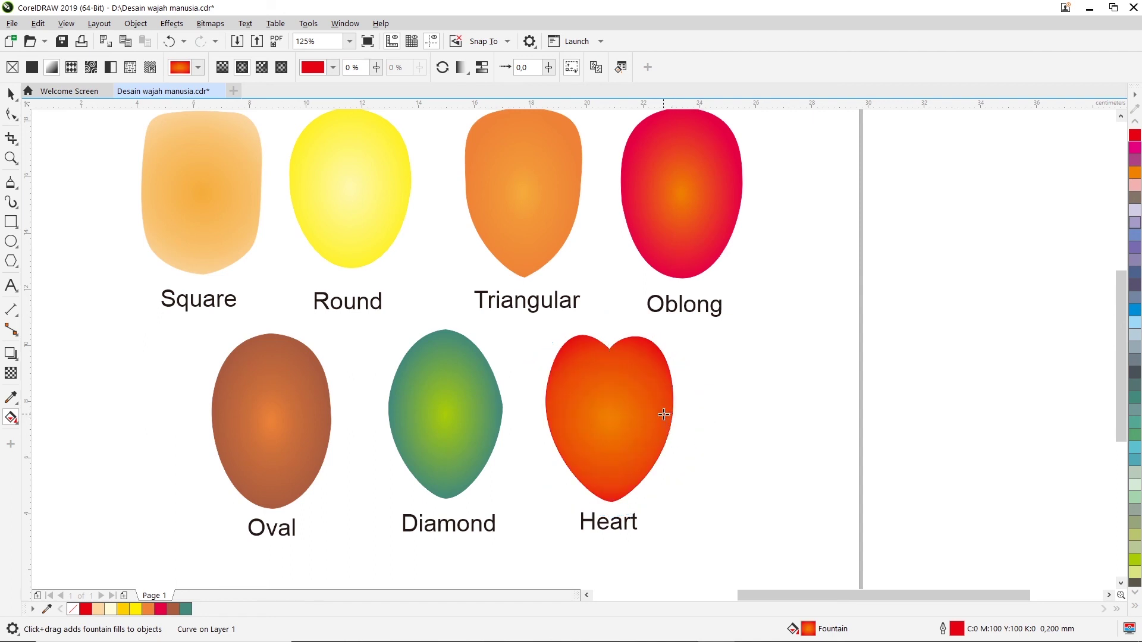
click(11, 94)
scroll(647, 351, up, 2)
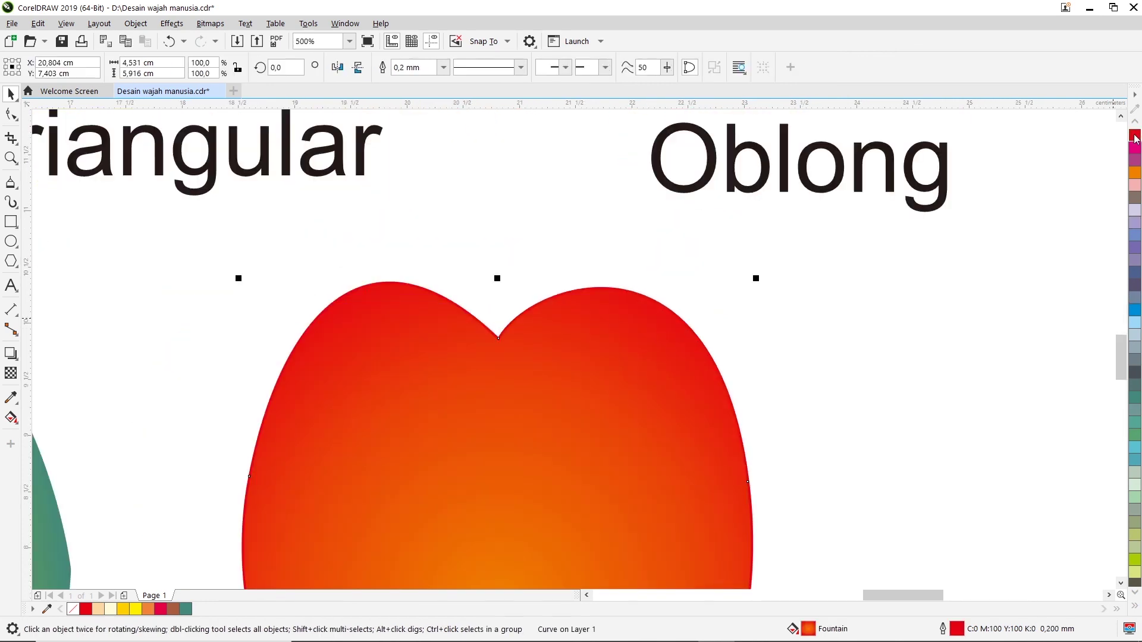
scroll(417, 372, down, 5)
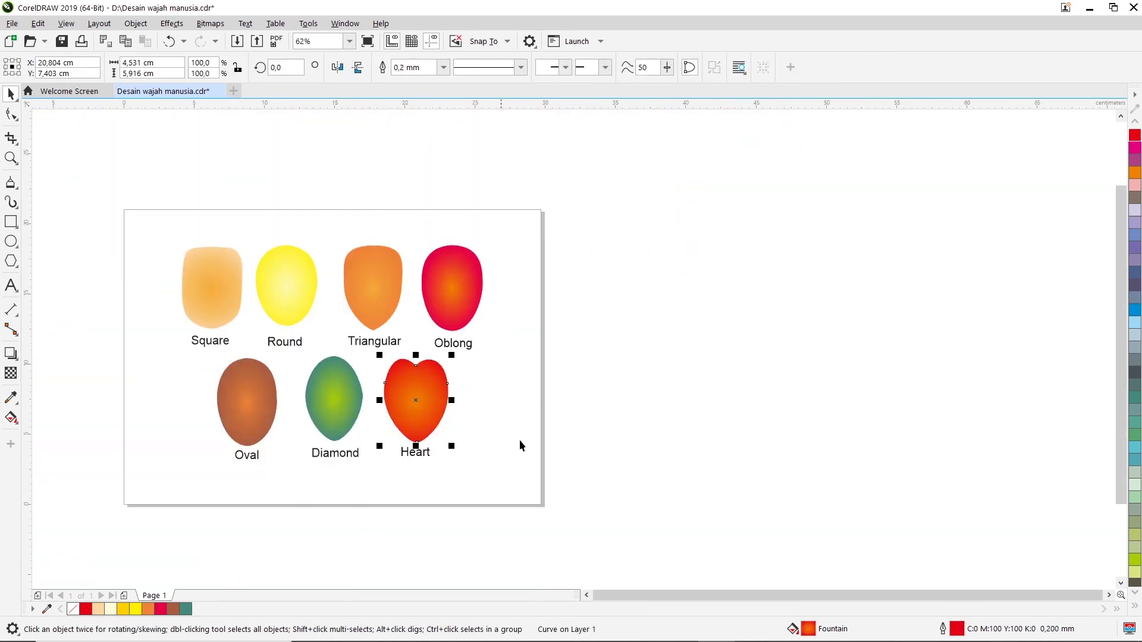
click(587, 595)
click(587, 595)
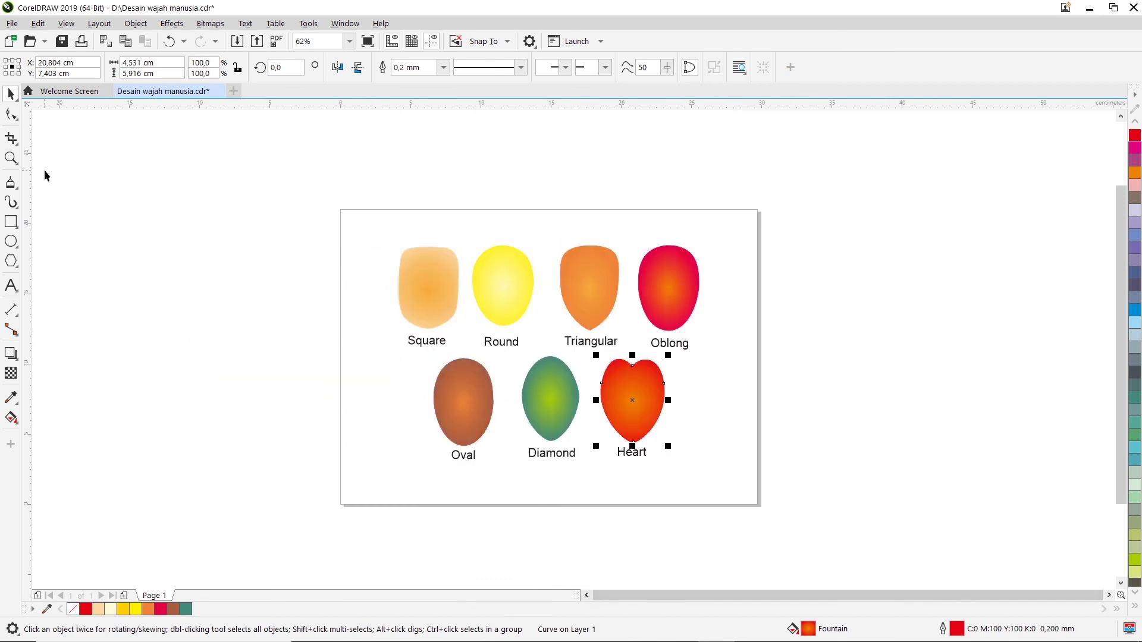
click(12, 158)
drag(334, 202, 775, 515)
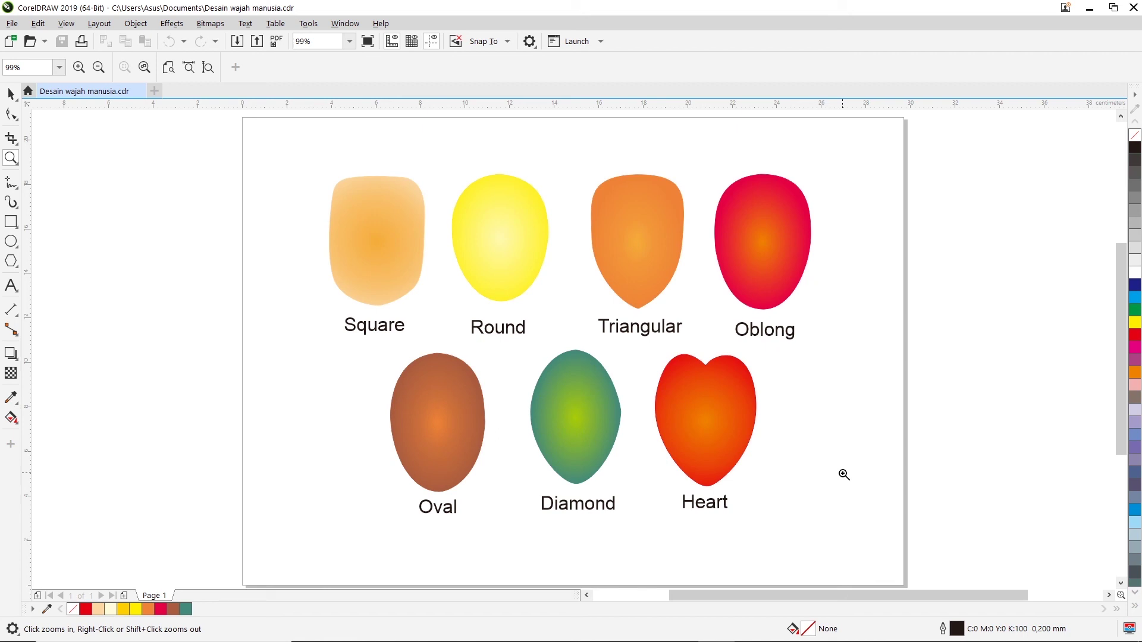
Save the drawing as the CorelDRAW file Desain wajah manusia in the Documents folder, replacing the existing copy.
click(12, 24)
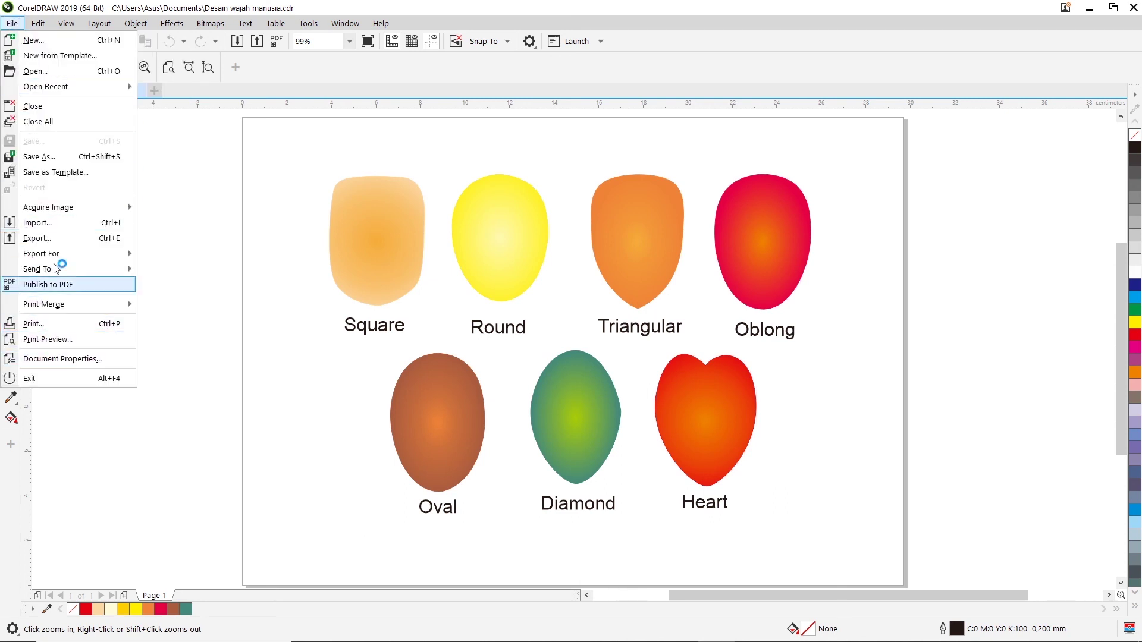
click(54, 157)
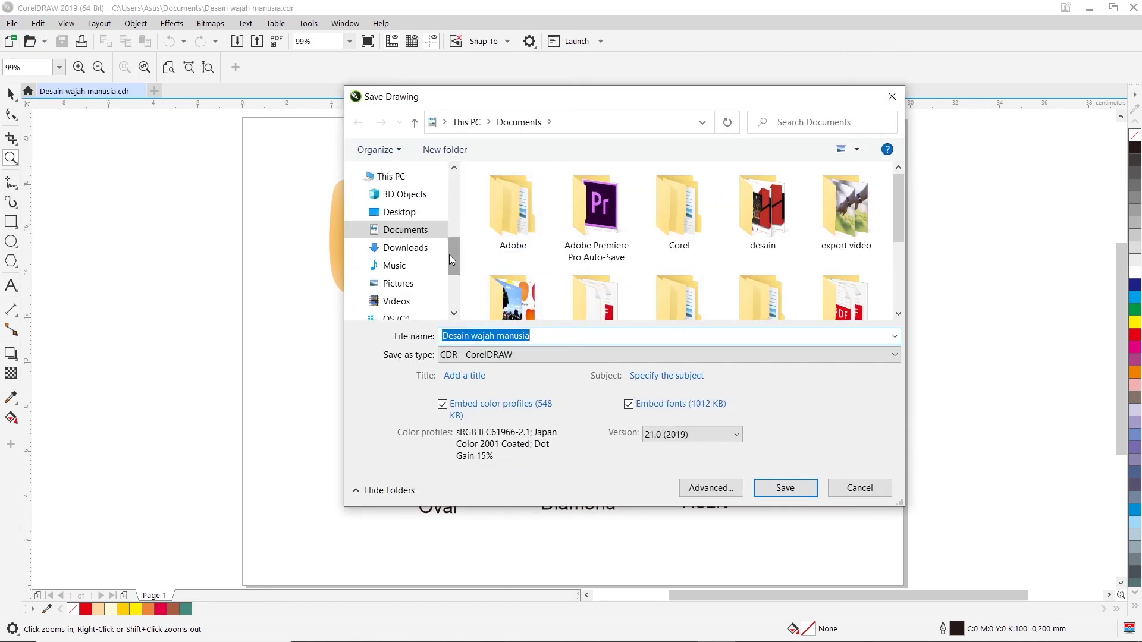
click(425, 231)
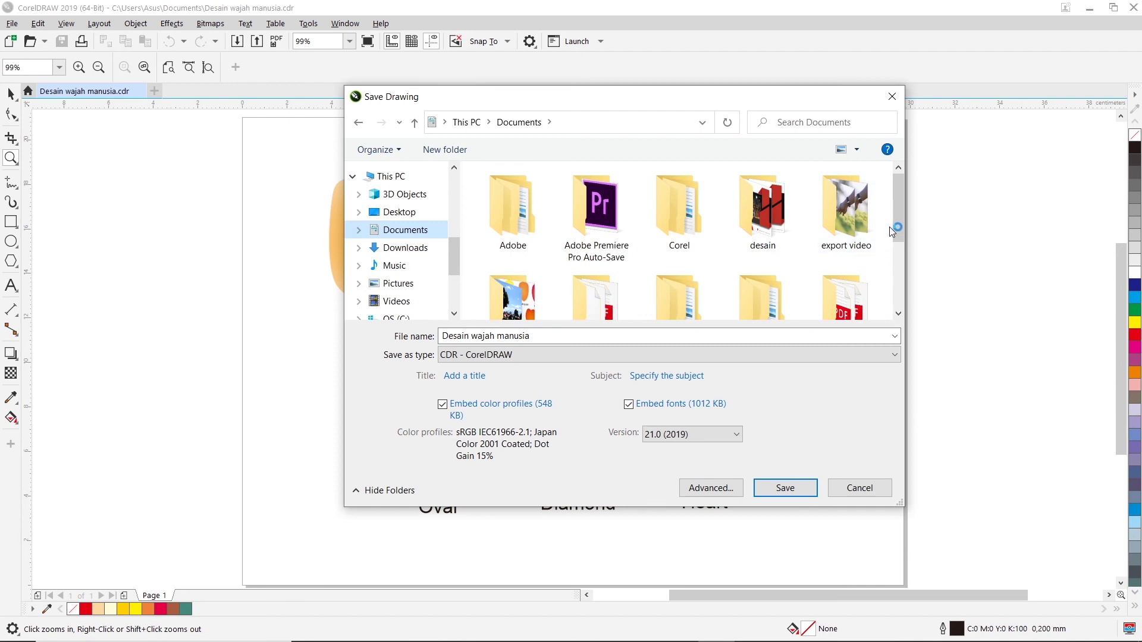
drag(899, 220, 904, 287)
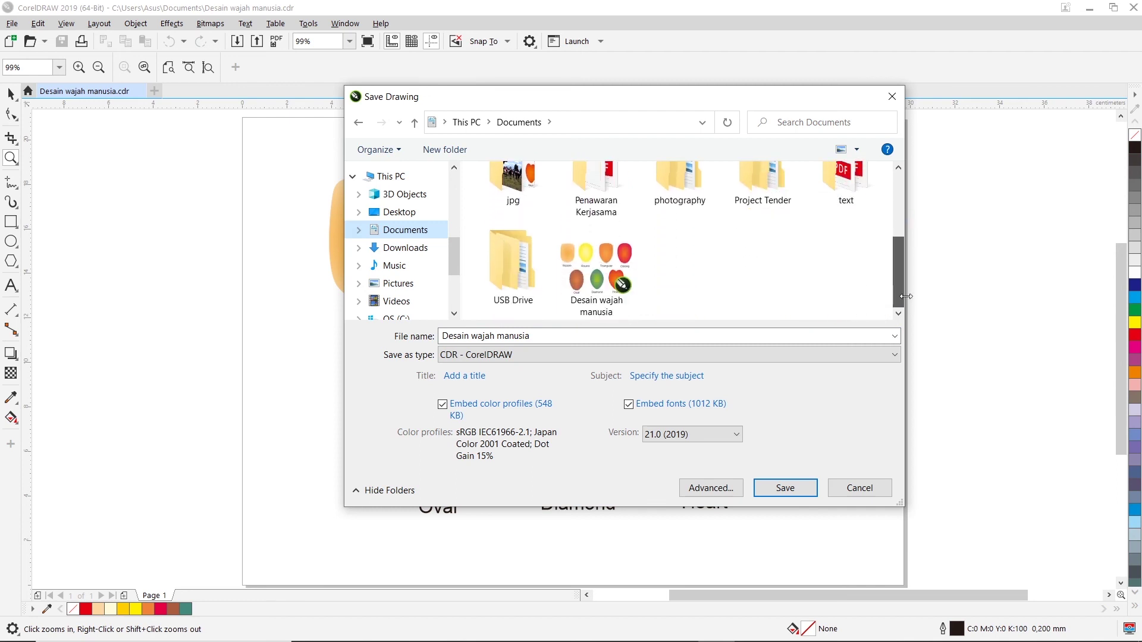
click(785, 489)
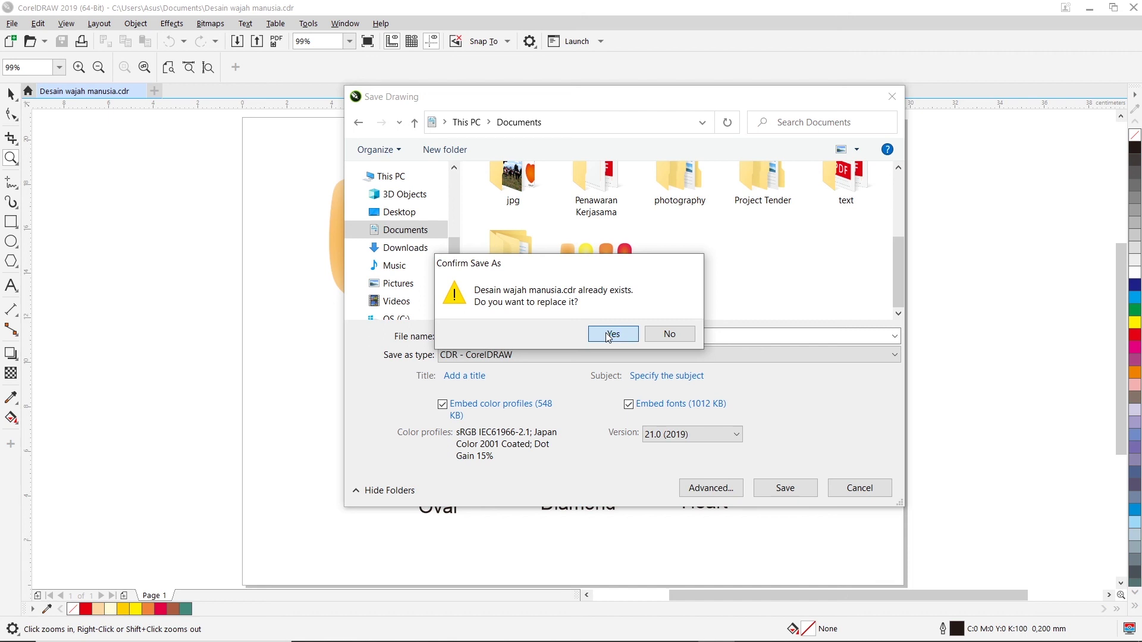
click(609, 335)
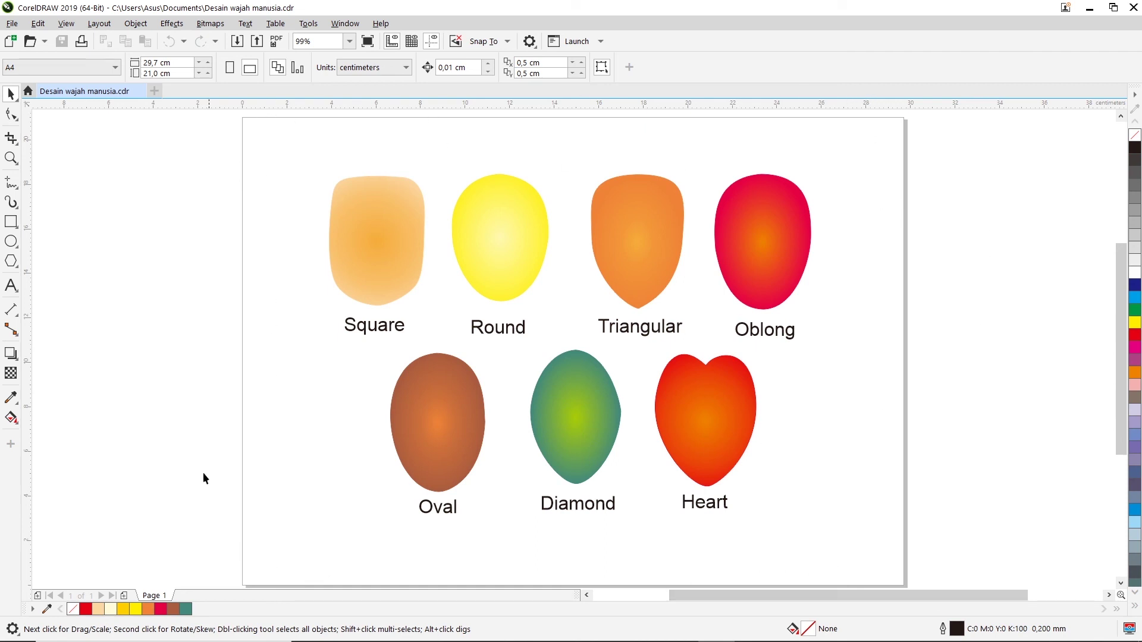
Export the drawing to the Documents folder as the JPEG bitmap Desain wajah manusia.
click(11, 25)
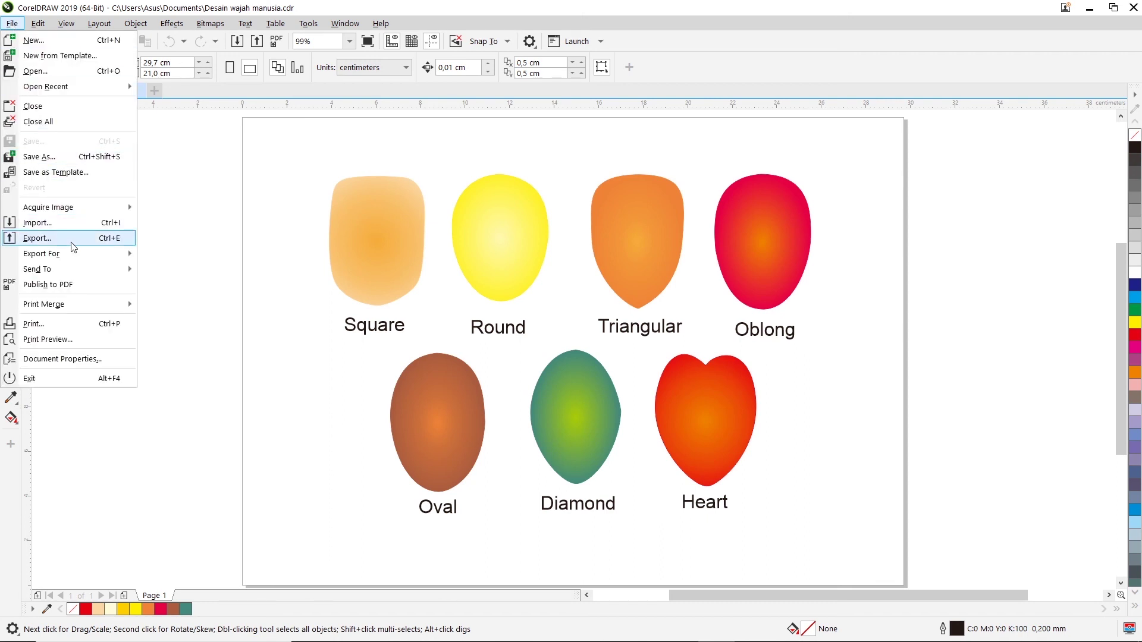
click(71, 240)
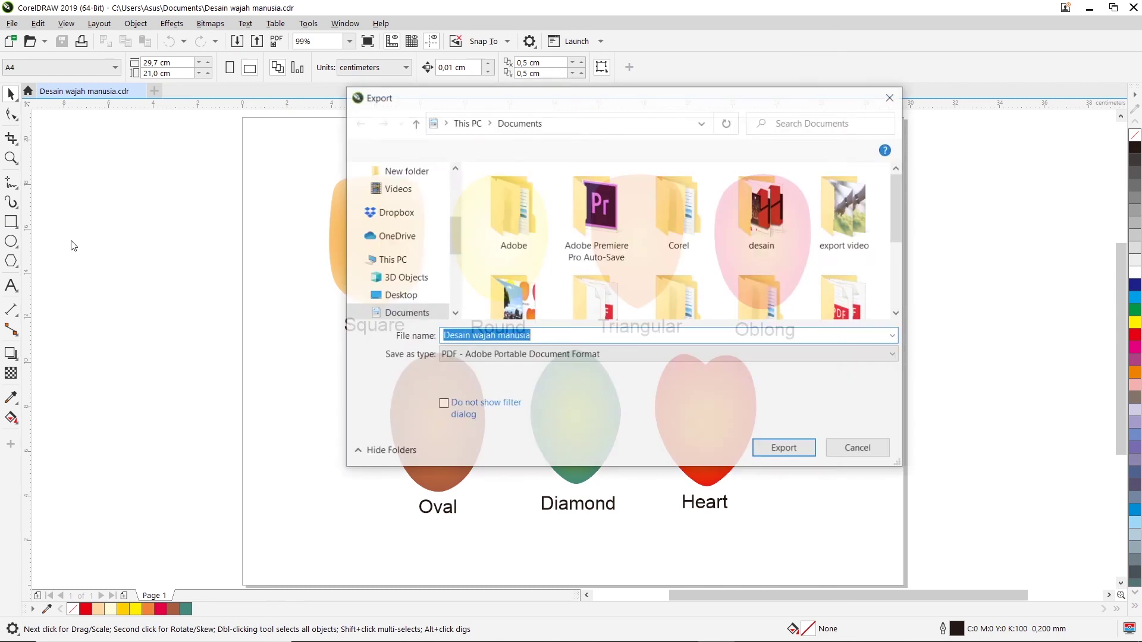
click(583, 360)
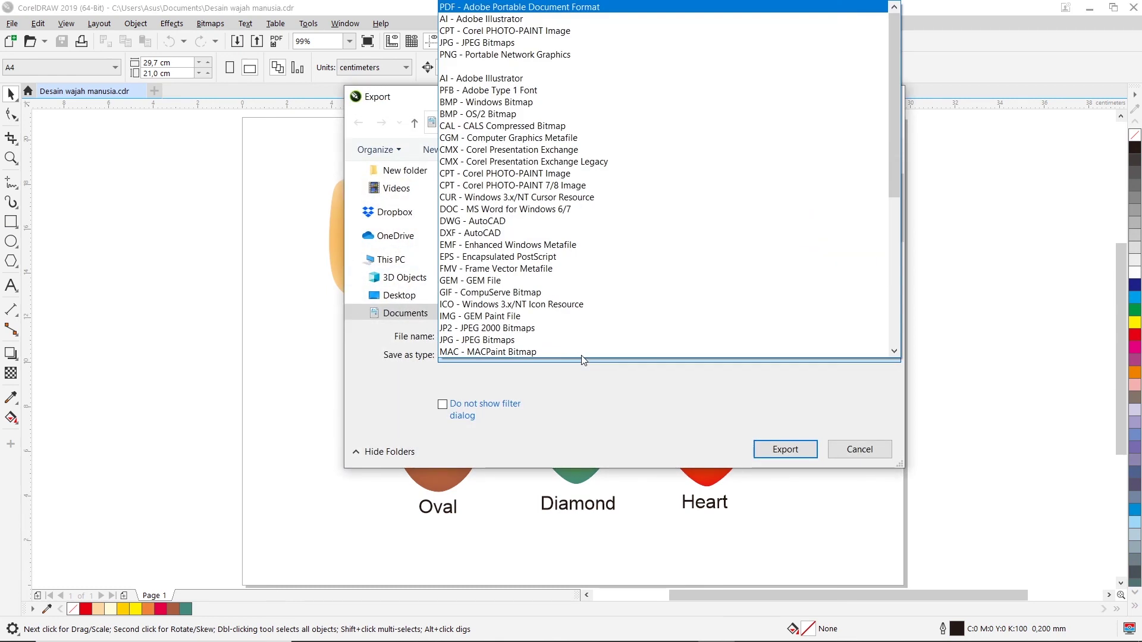
click(575, 45)
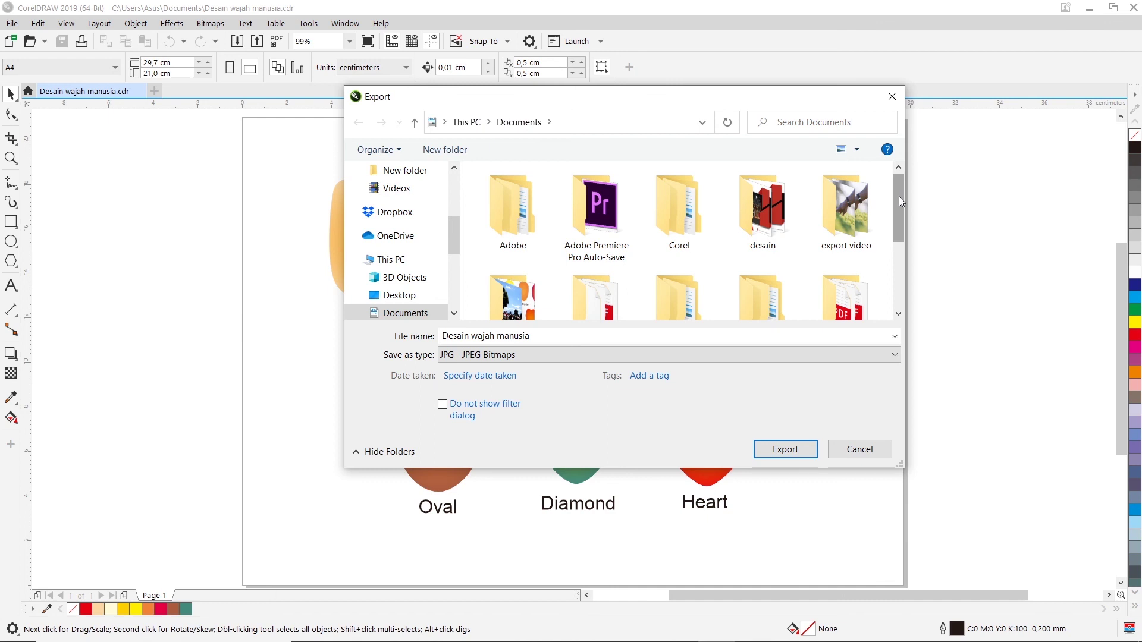
click(784, 450)
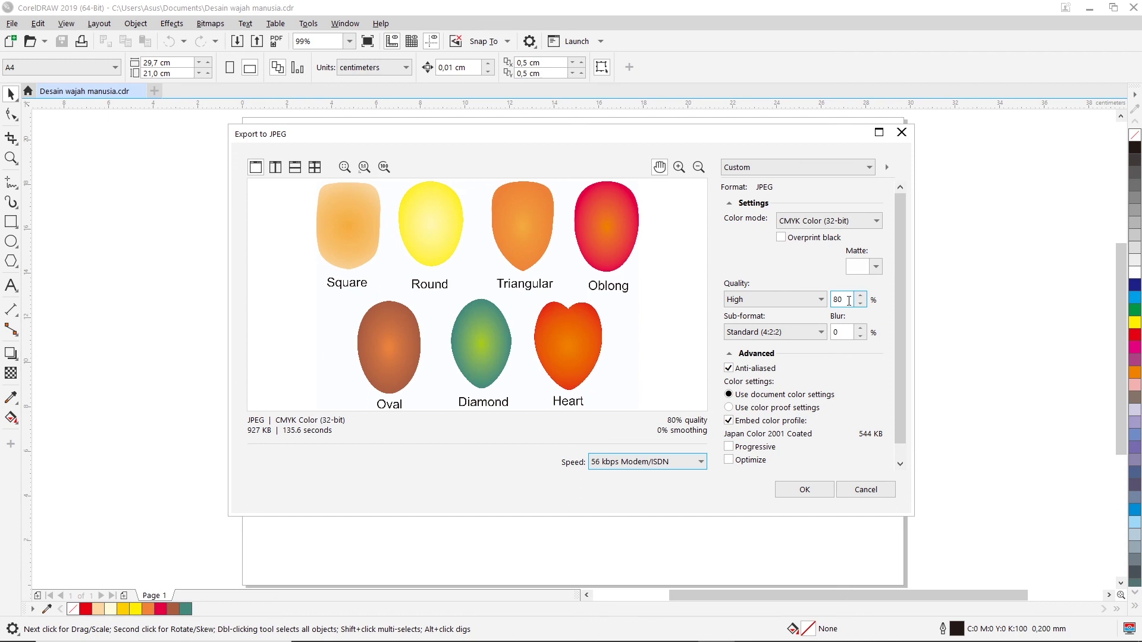
click(860, 336)
click(804, 490)
click(807, 493)
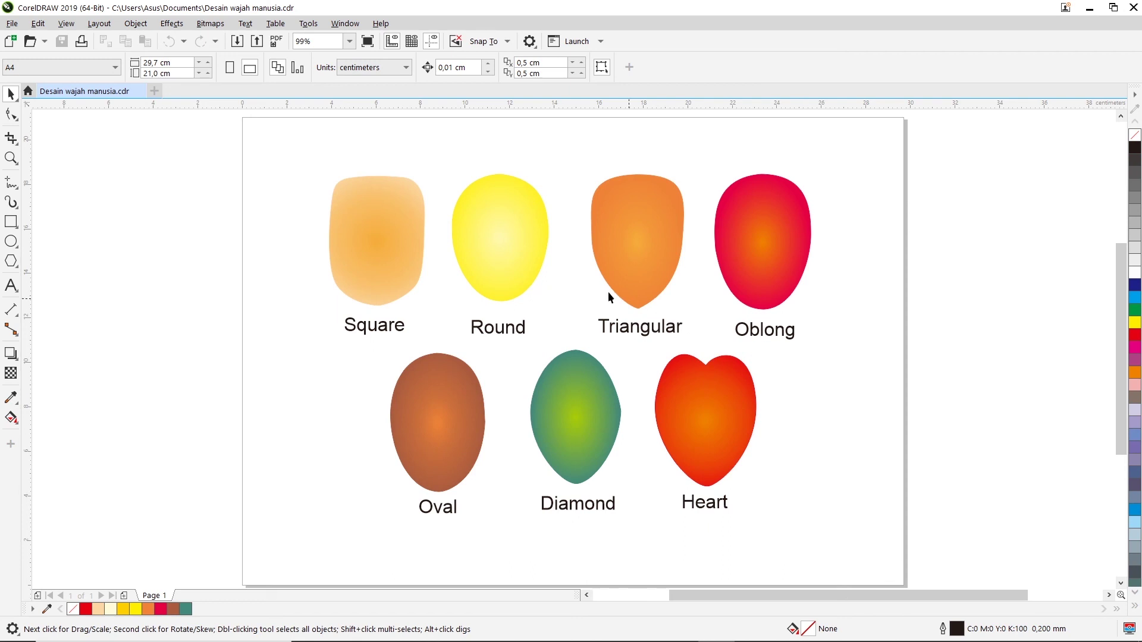
Switch to File Explorer, view the exported Desain wajah manusia JPG in Photos and close it.
mouse_move(491, 639)
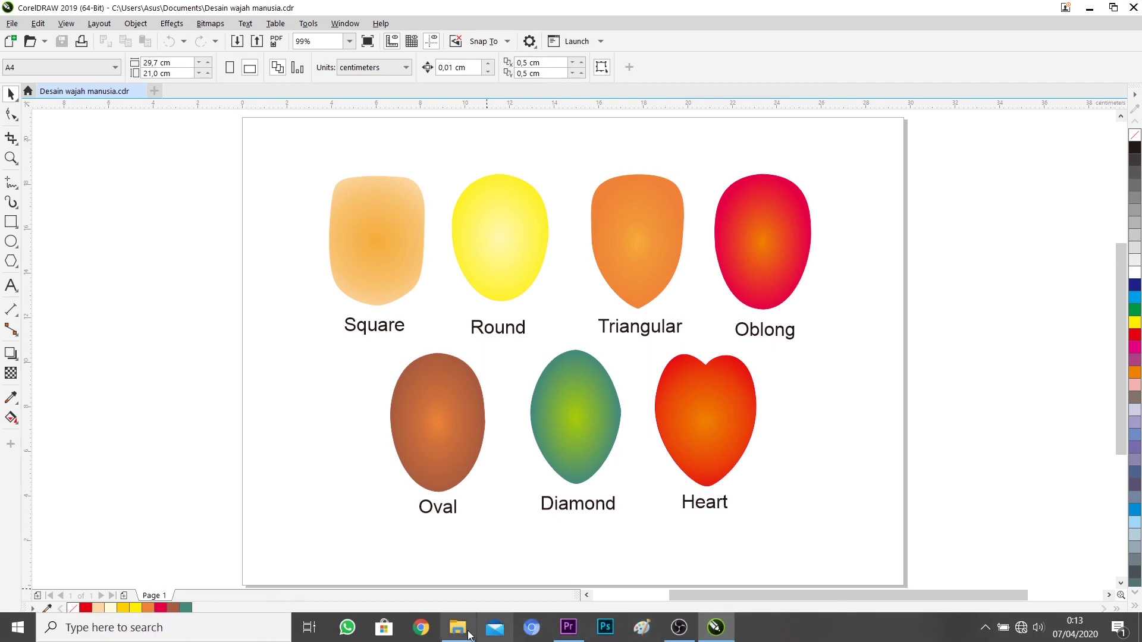
click(469, 631)
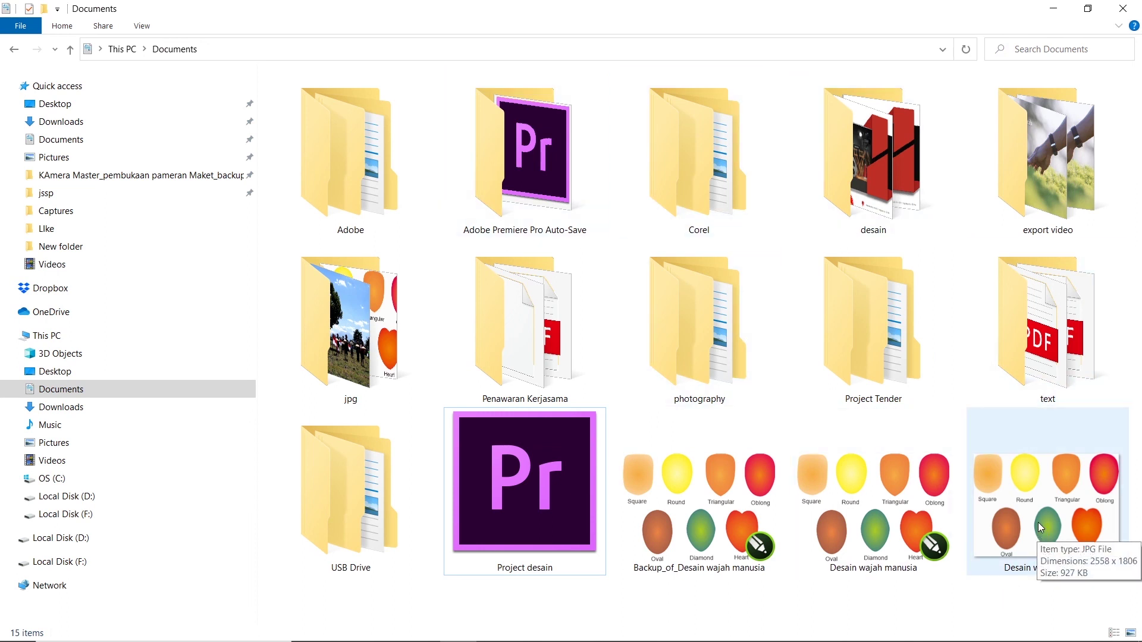
double_click(1038, 526)
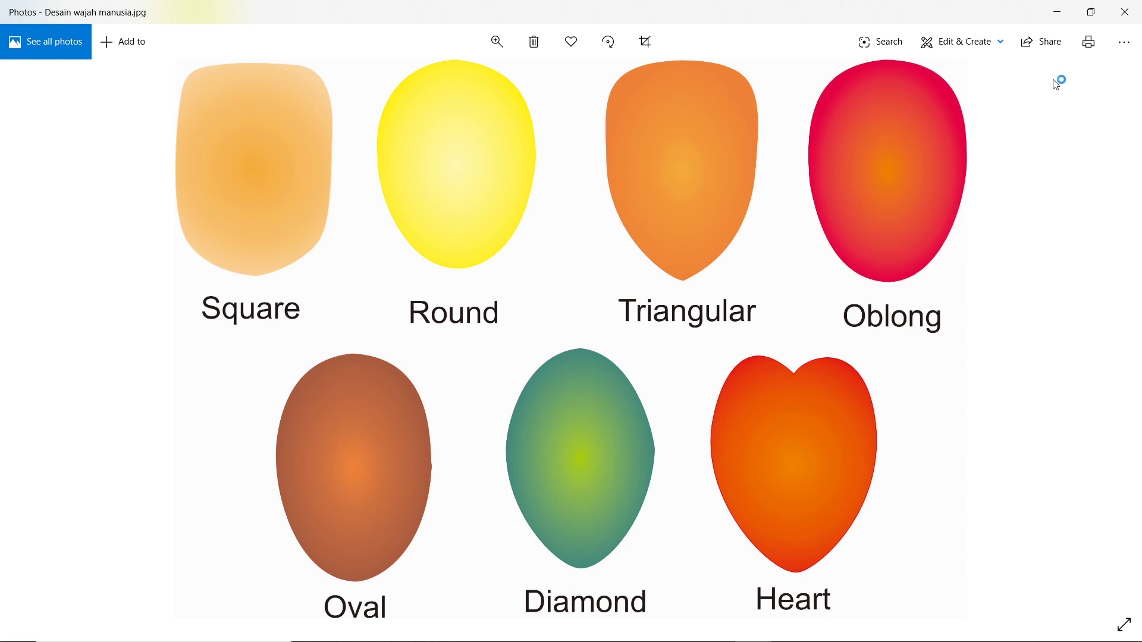
click(1126, 13)
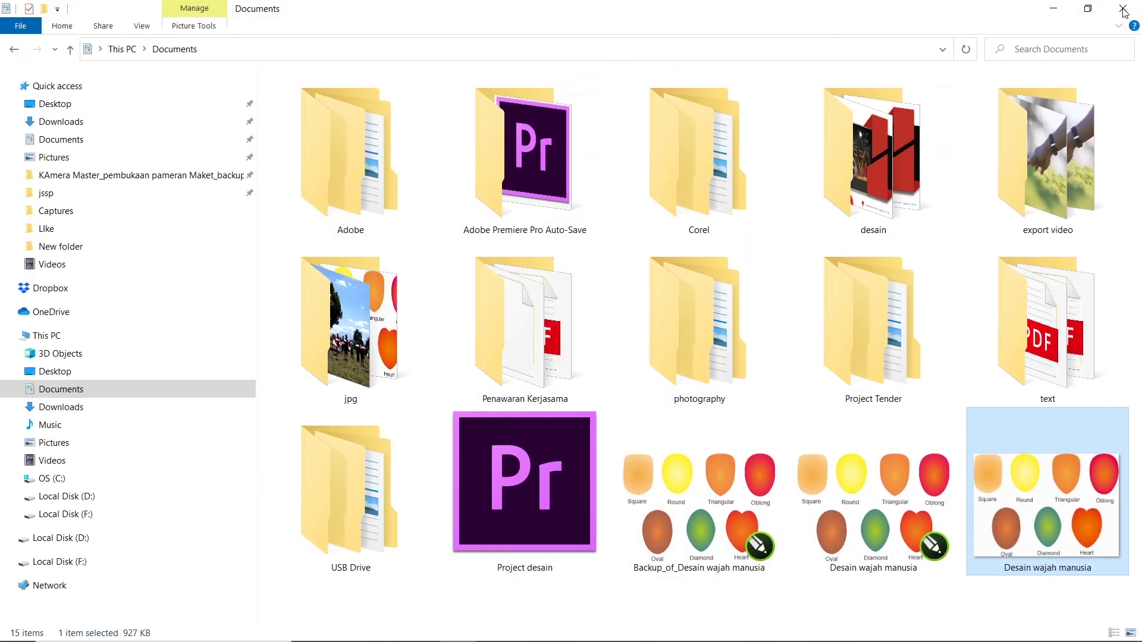
Switch back to CorelDRAW and shift the Square face with its label slightly left, centred at about X 6.04 cm, Y 14.79 cm.
click(716, 628)
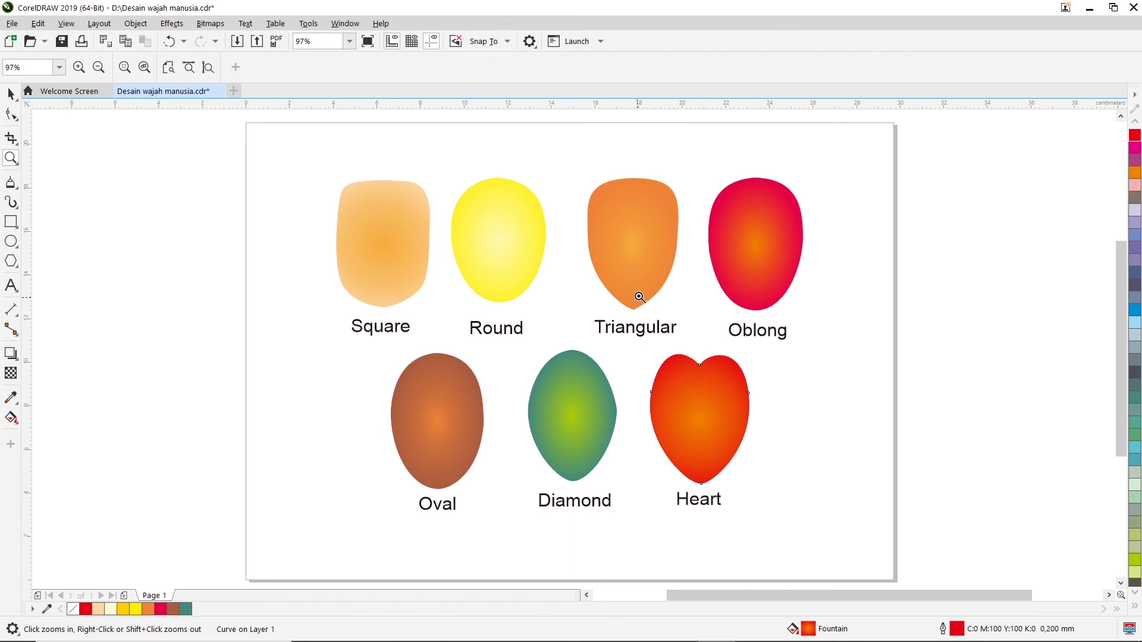
click(11, 94)
drag(304, 154, 430, 339)
drag(387, 258, 380, 265)
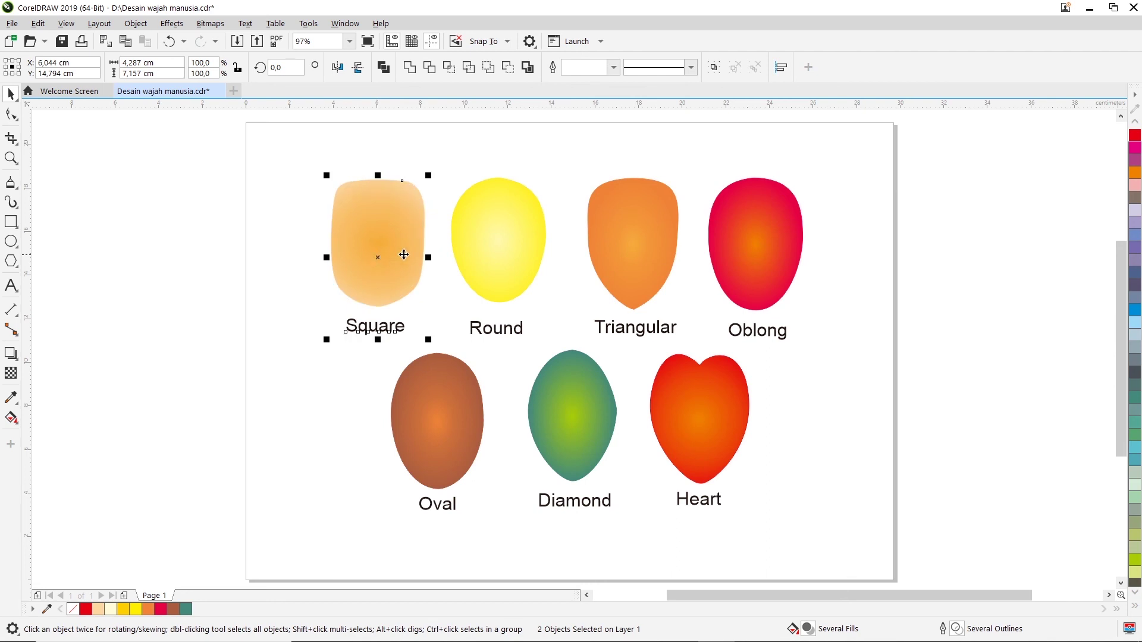